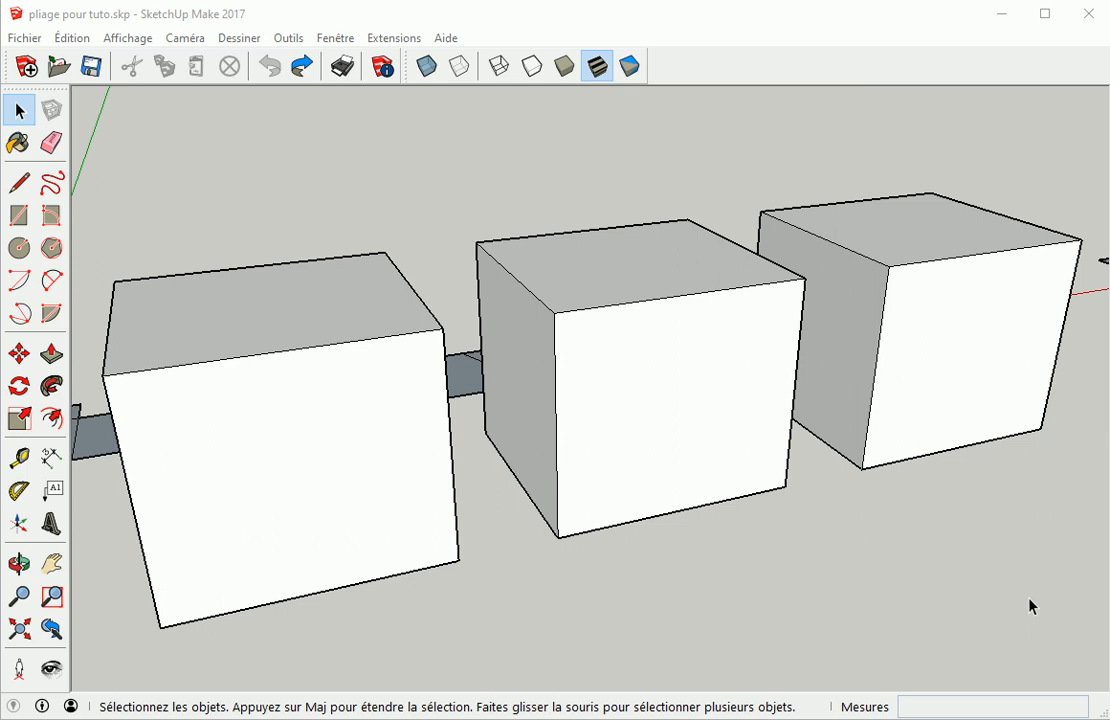
Open the Extension Manager and review the list of installed extensions, then close it
click(340, 42)
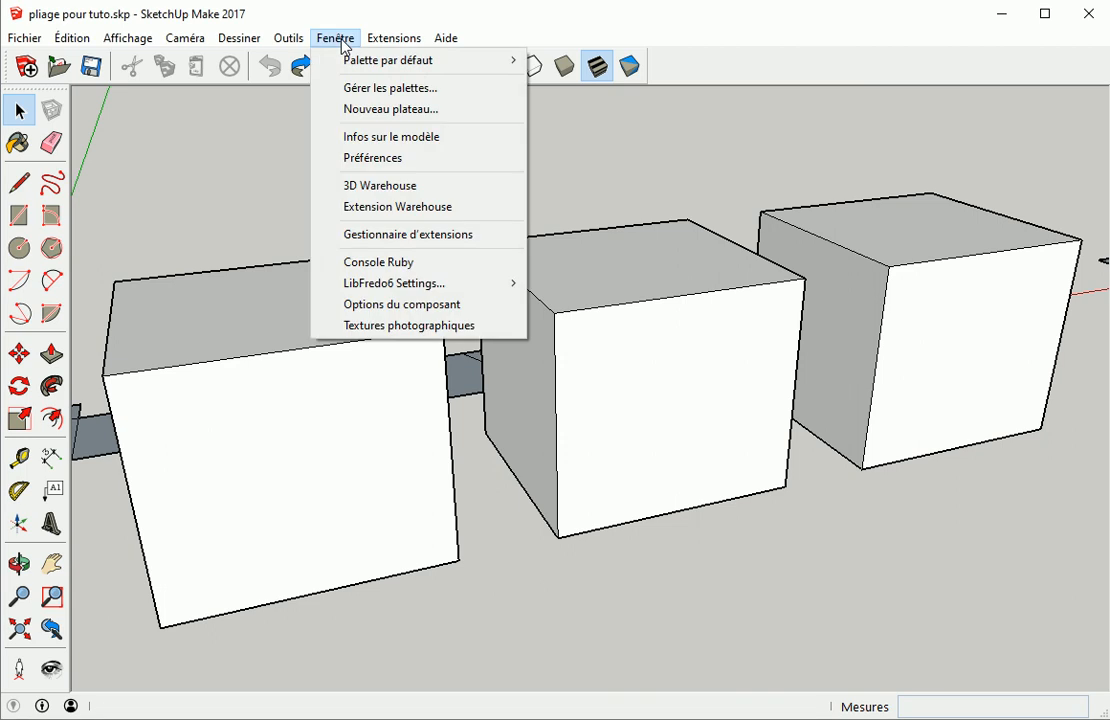
click(356, 238)
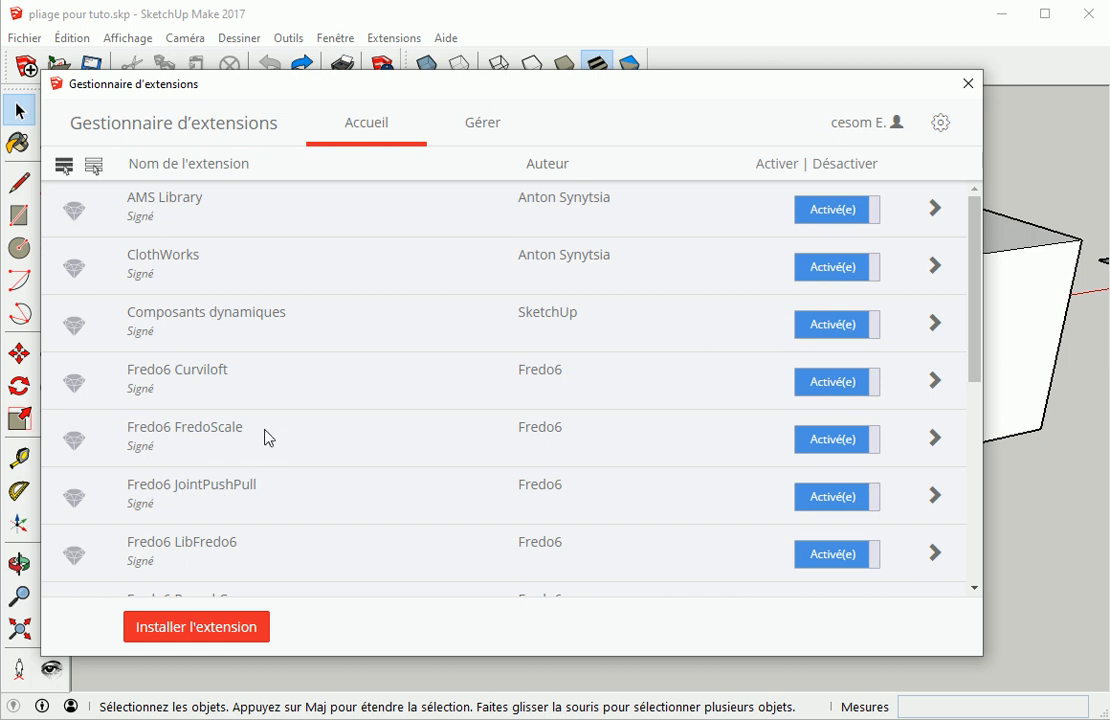
scroll(266, 440, down, 3)
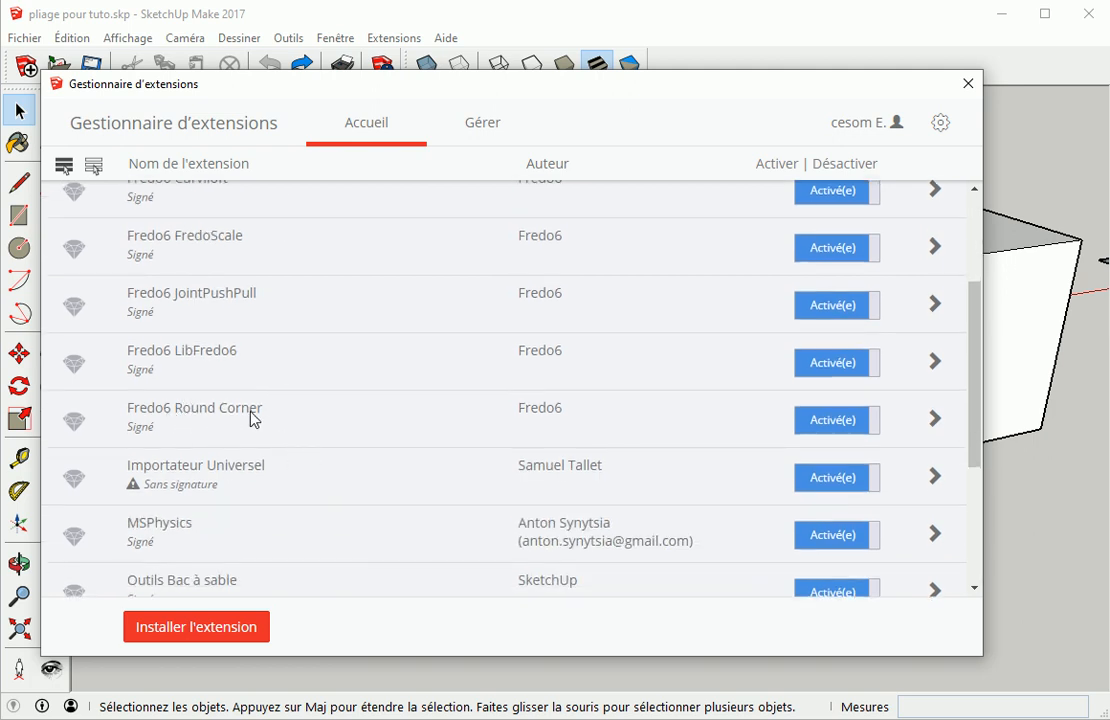
click(968, 83)
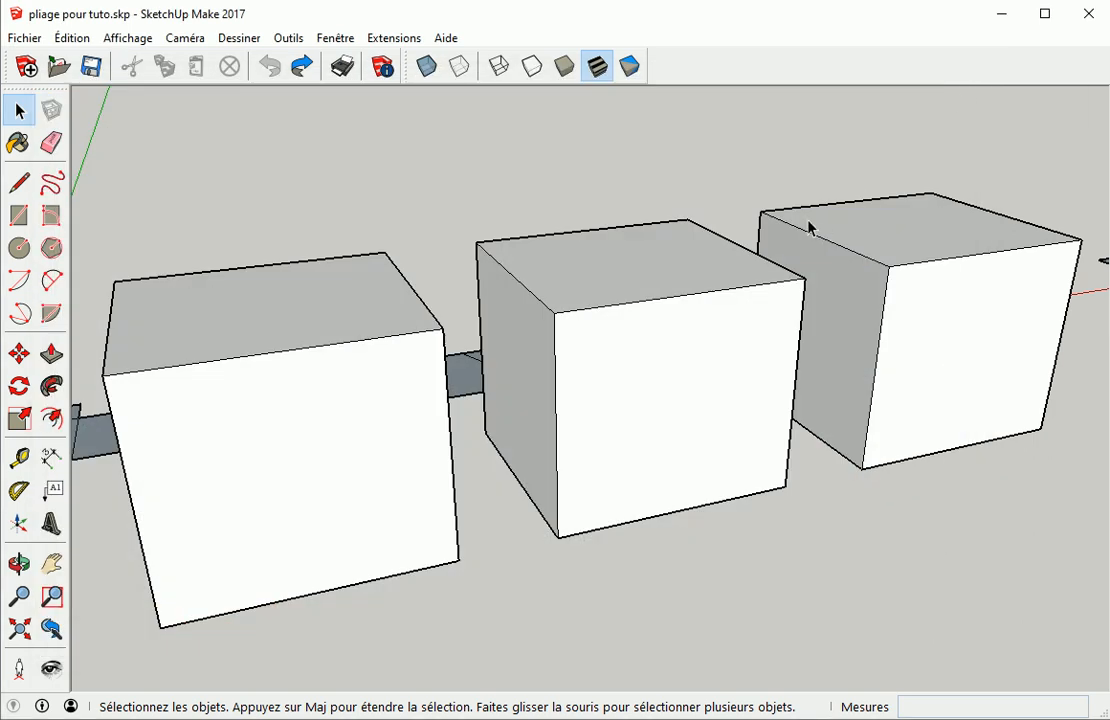
Enable the Round Corner toolbar in the toolbars dialog
click(118, 38)
click(151, 63)
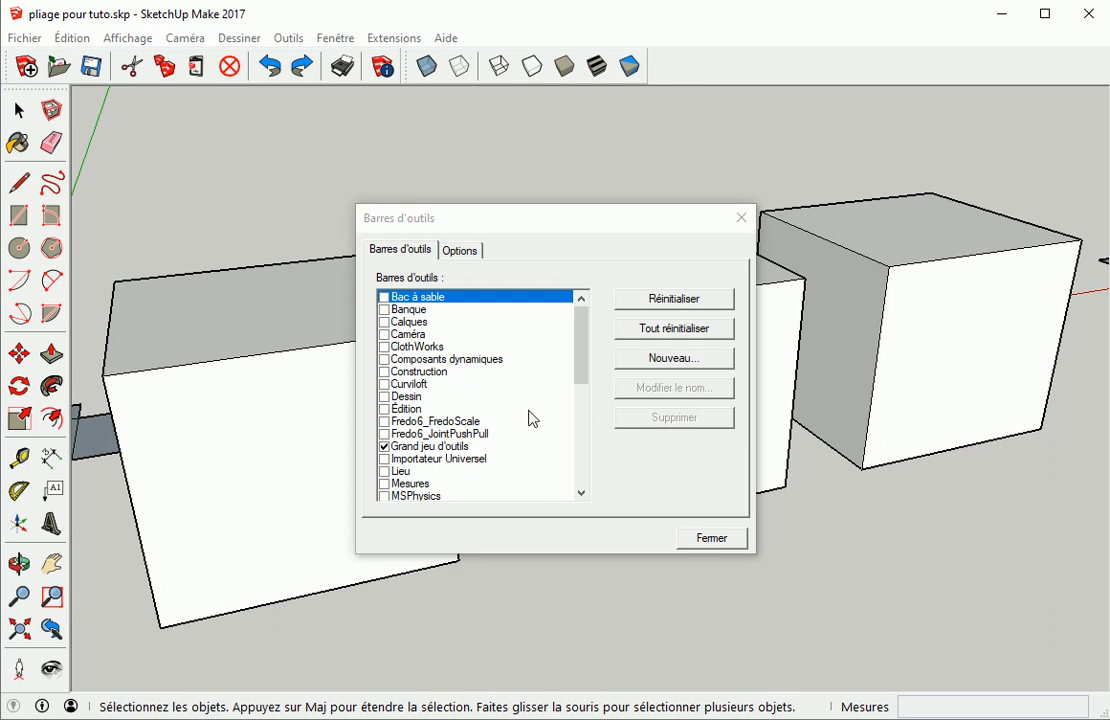
scroll(488, 425, down, 2)
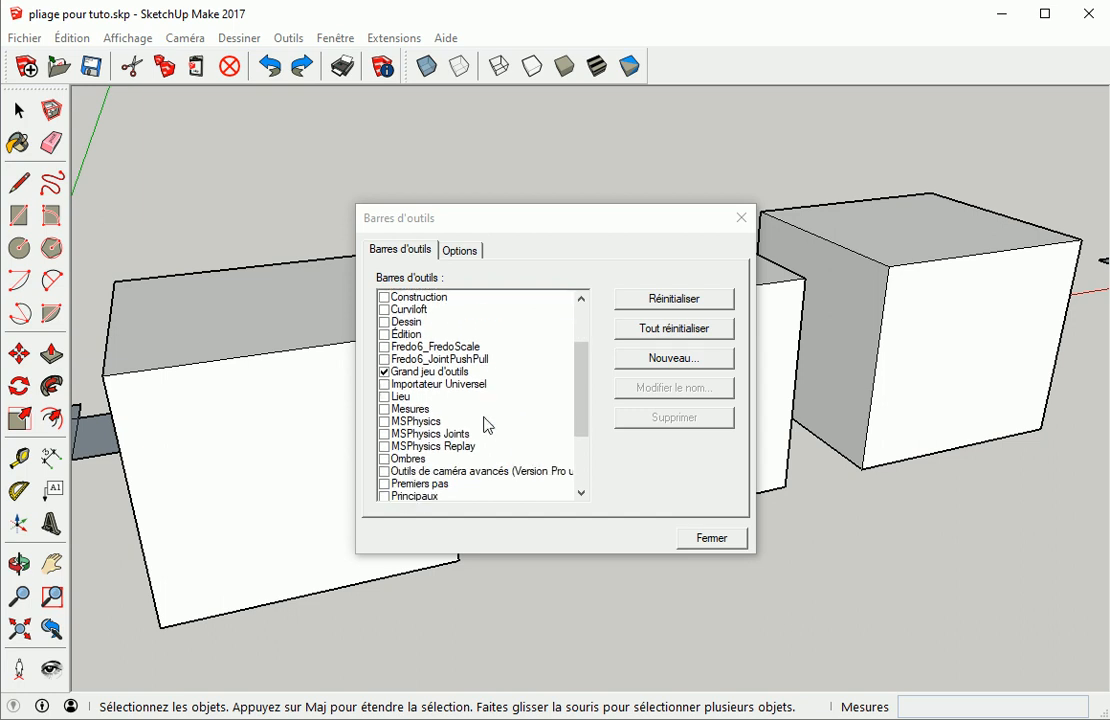
scroll(460, 445, down, 2)
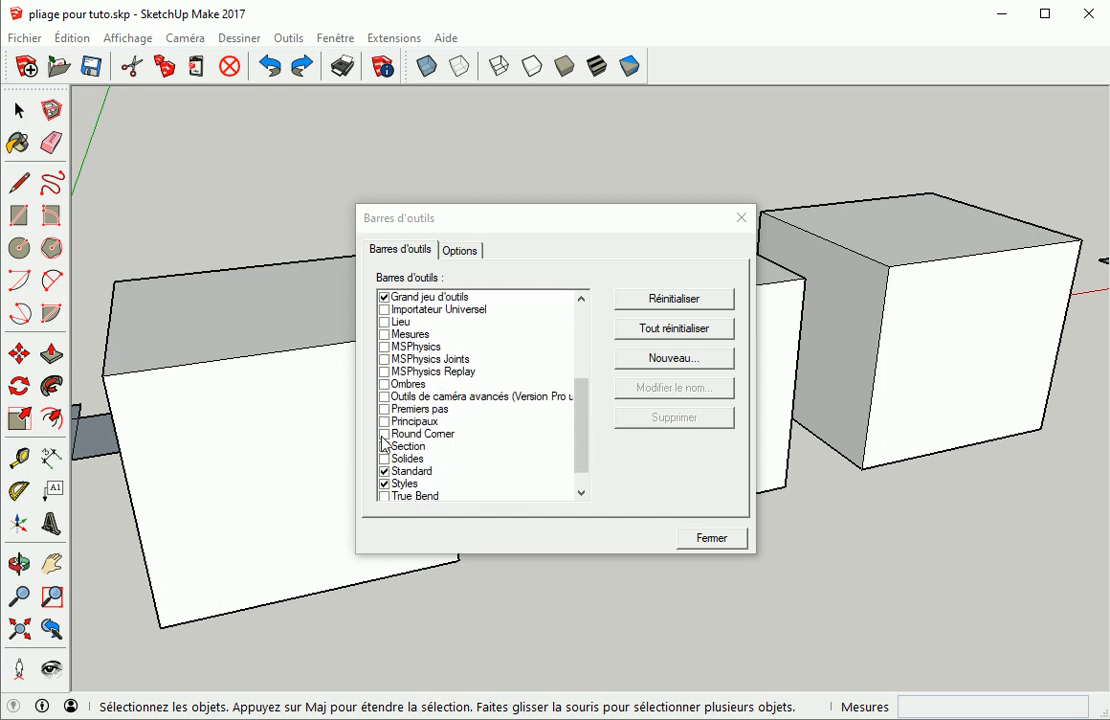
click(384, 436)
click(719, 546)
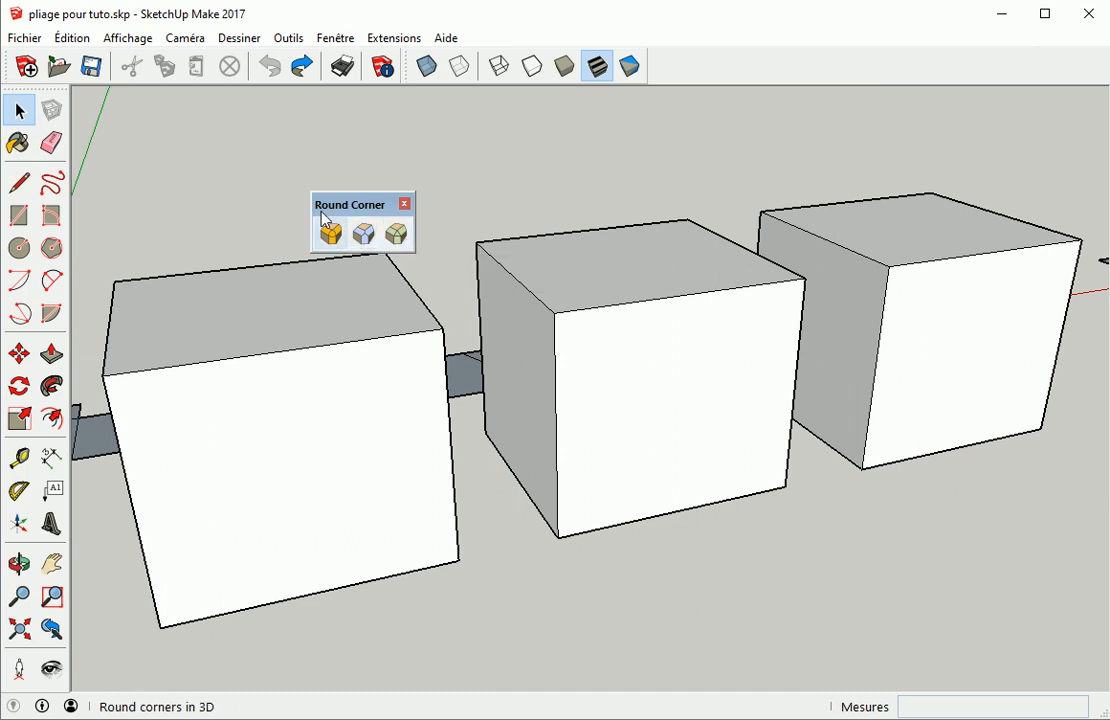
Turn on the display of hidden geometry
click(138, 39)
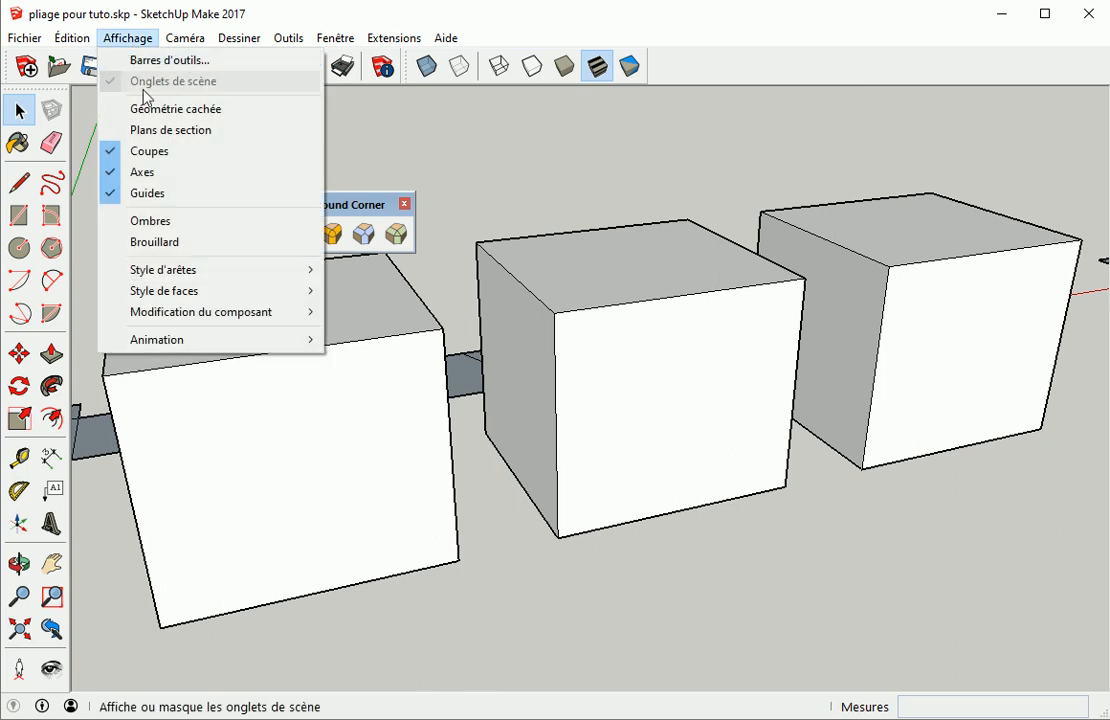
click(149, 116)
middle_drag(260, 419, 318, 424)
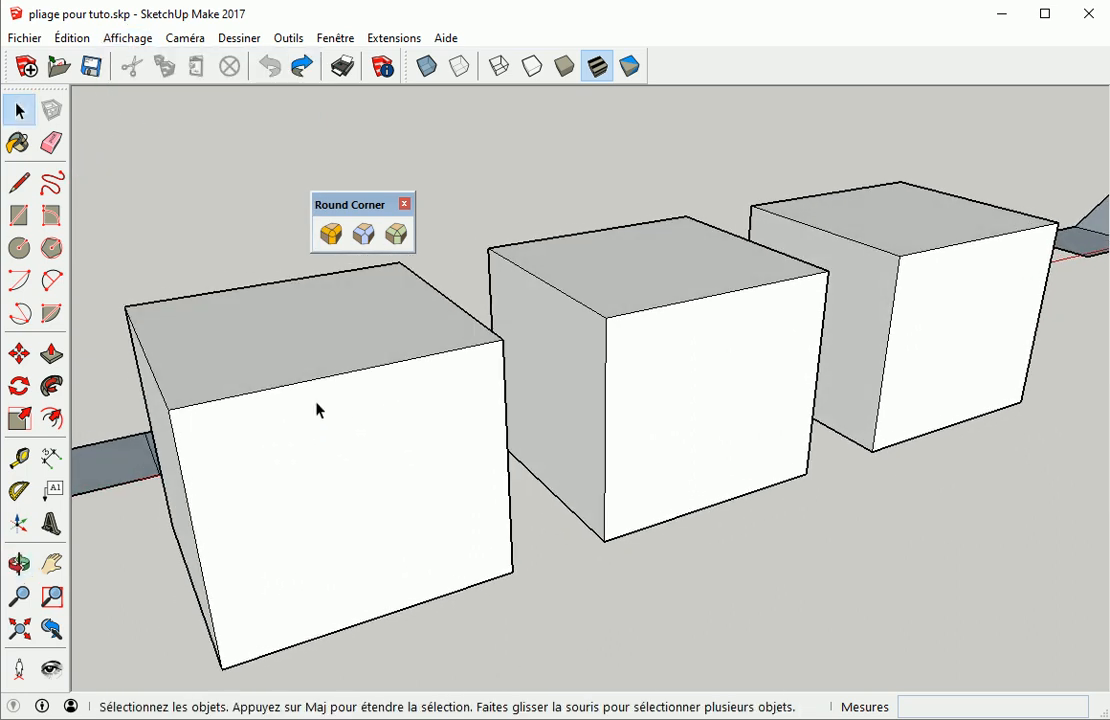
Round all edges at the front top corner of the first cube using Round Corner with 1000 mm offset and 6 segments
click(332, 238)
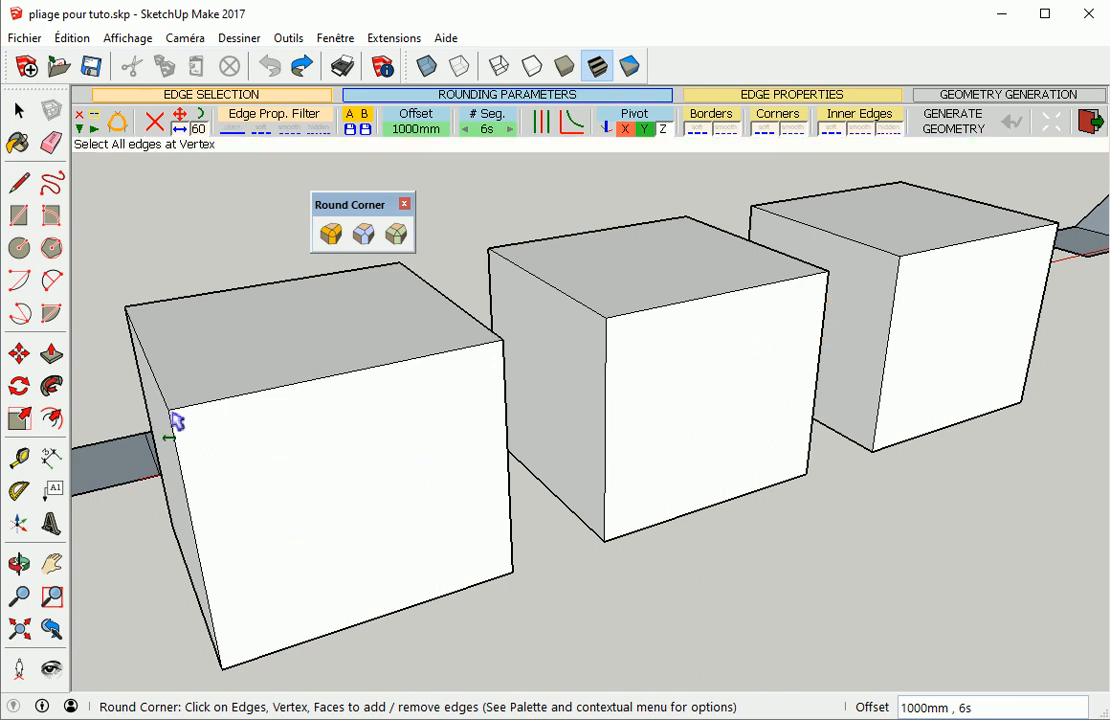
click(203, 447)
middle_drag(250, 448, 315, 448)
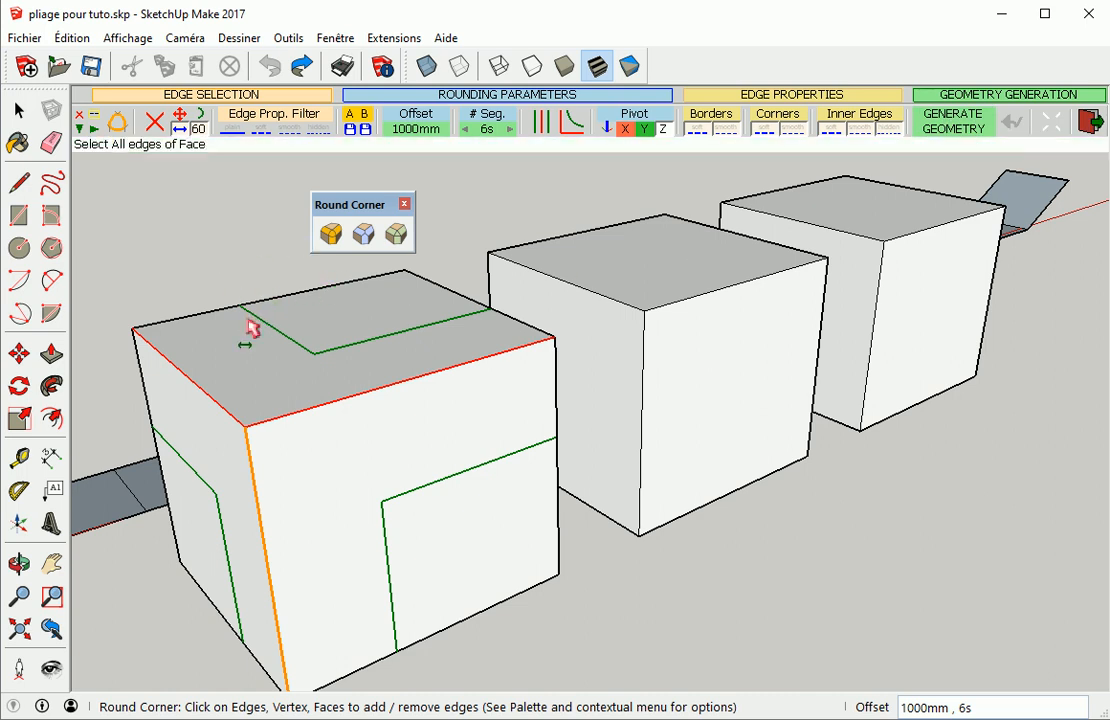
click(186, 261)
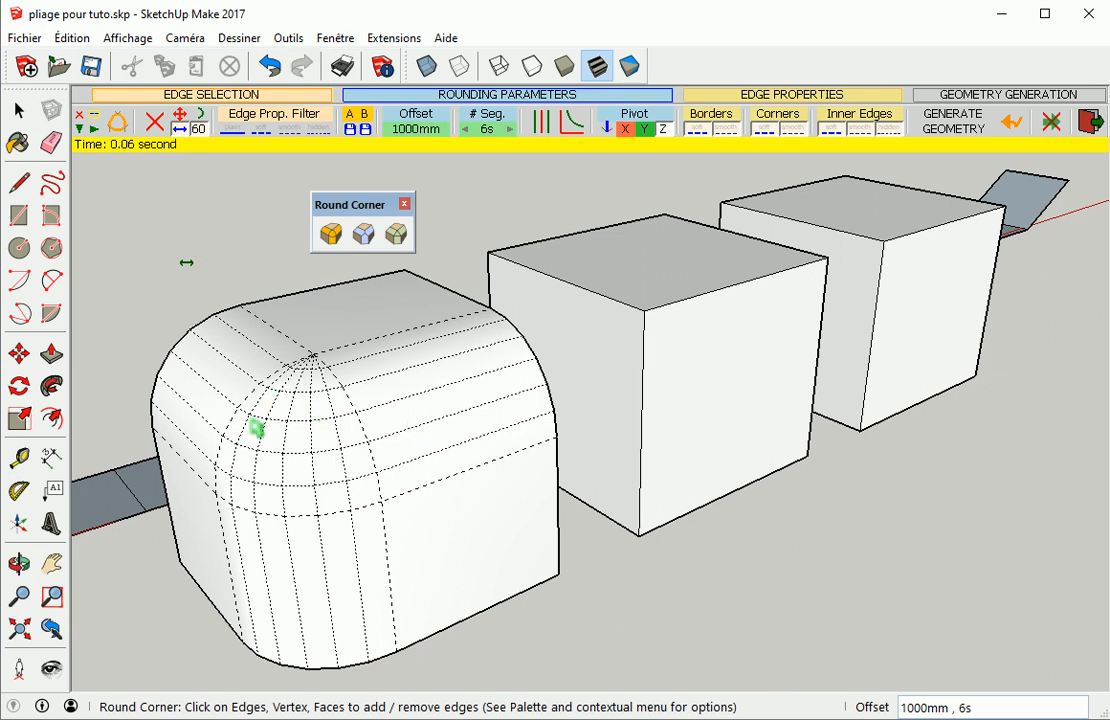
Apply Sharp Corner to all edges at the front top corner of the second cube
middle_drag(358, 470, 280, 421)
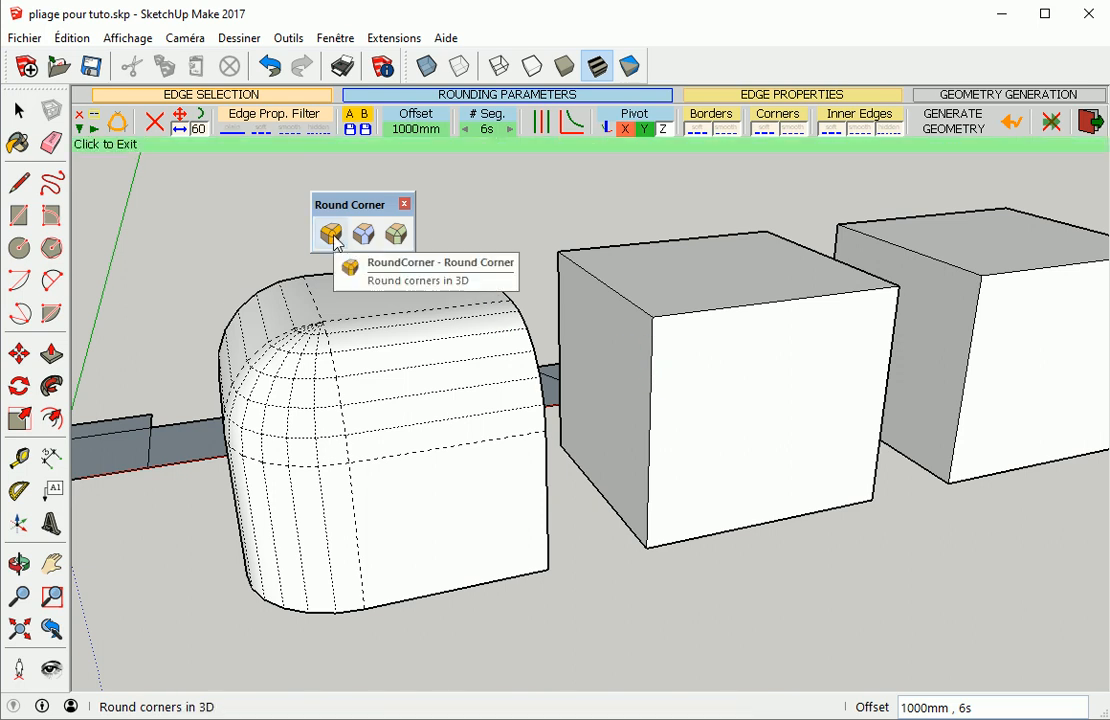
click(365, 234)
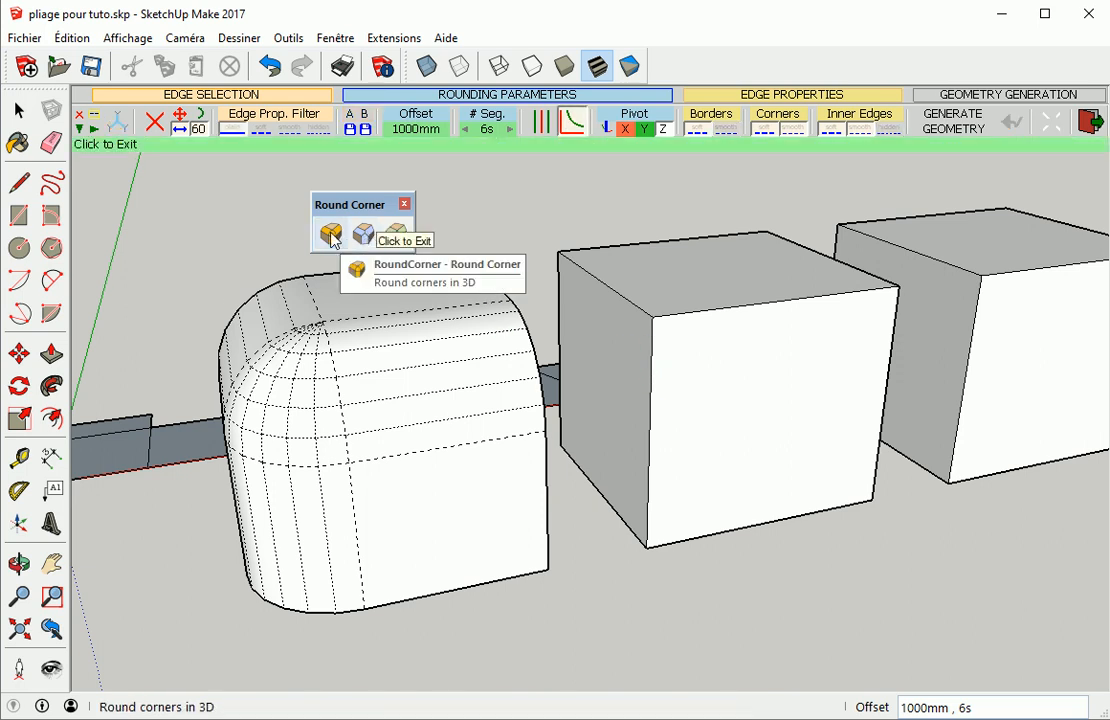
click(332, 240)
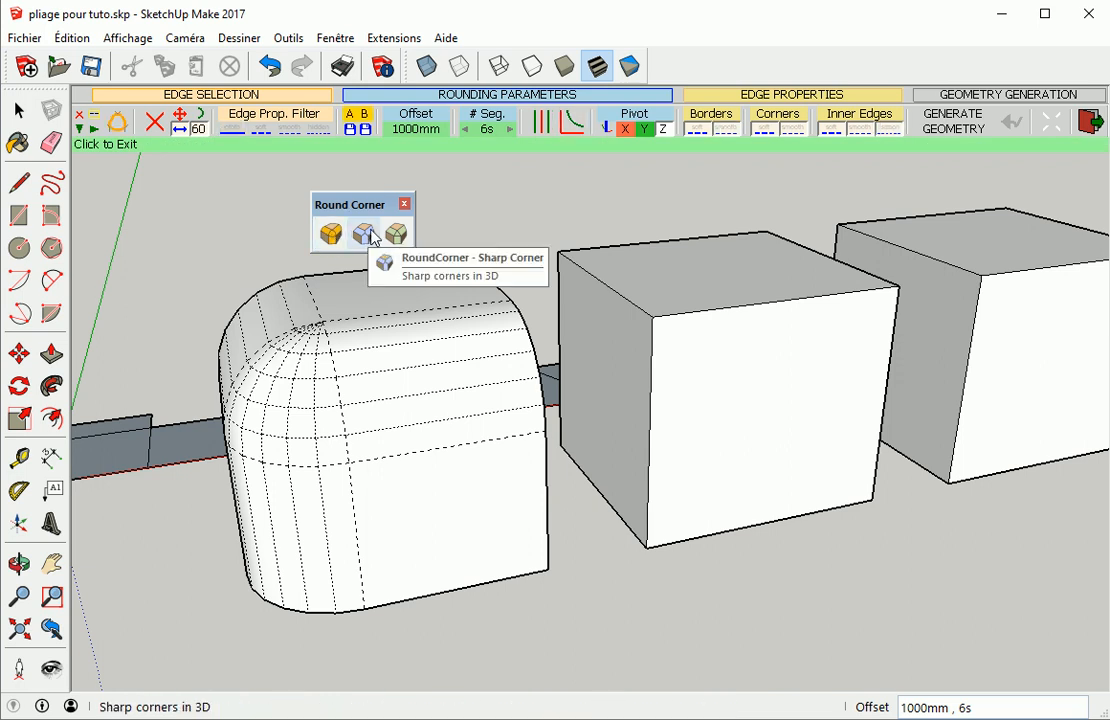
click(343, 242)
click(332, 238)
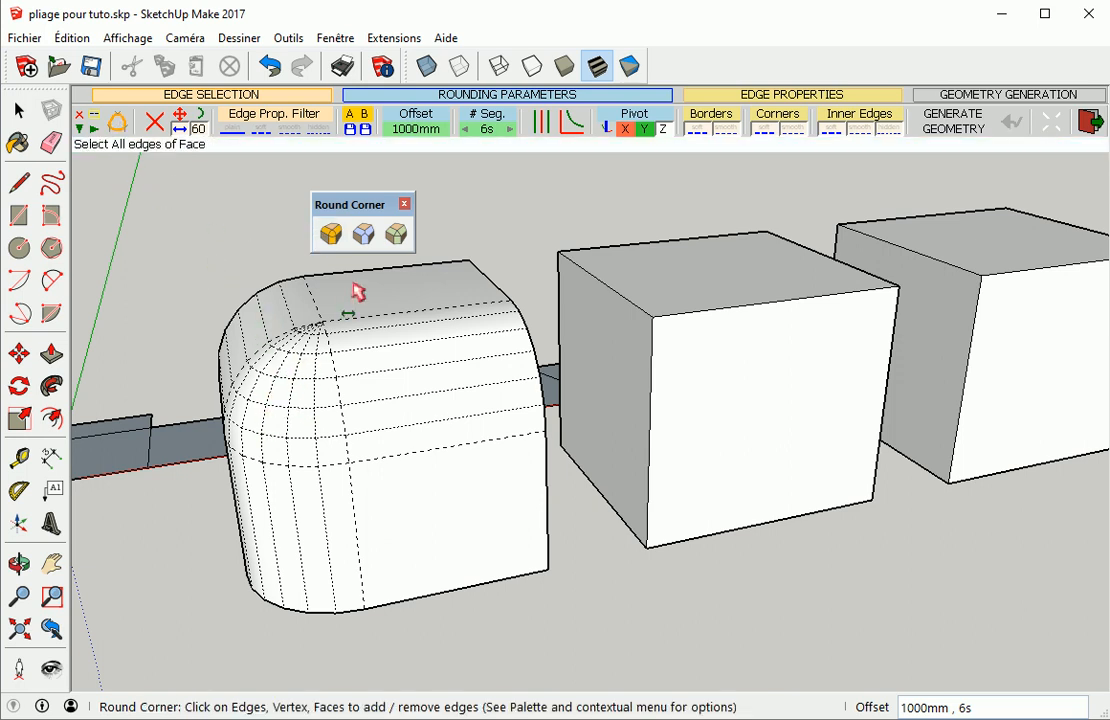
click(359, 247)
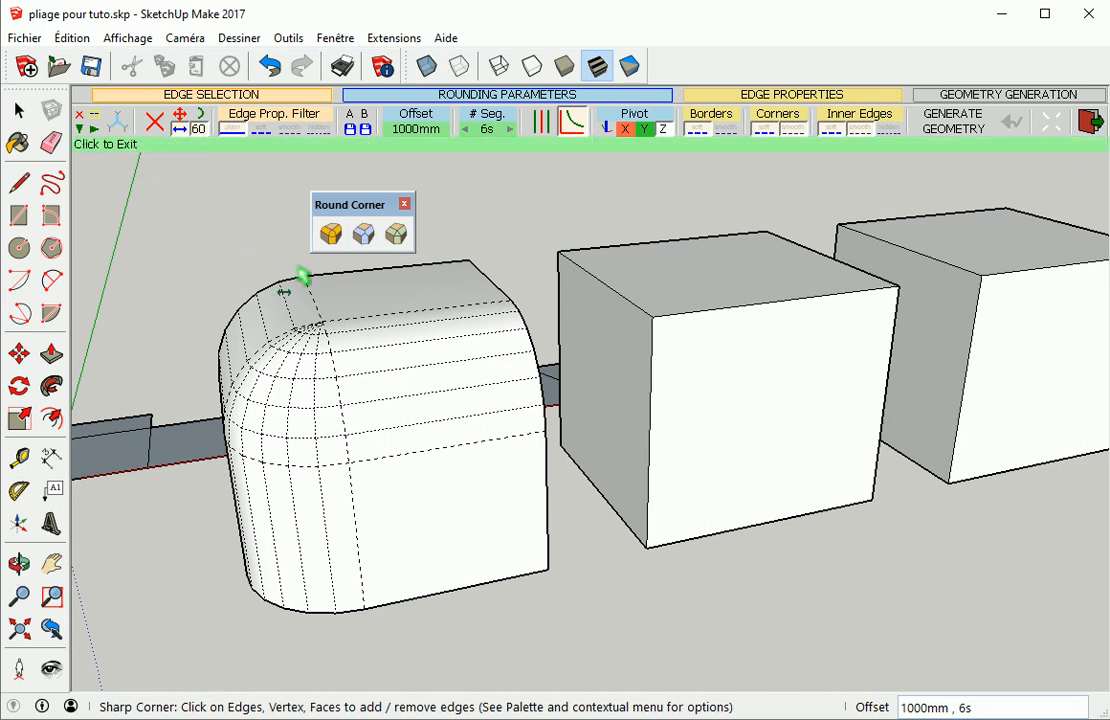
click(652, 320)
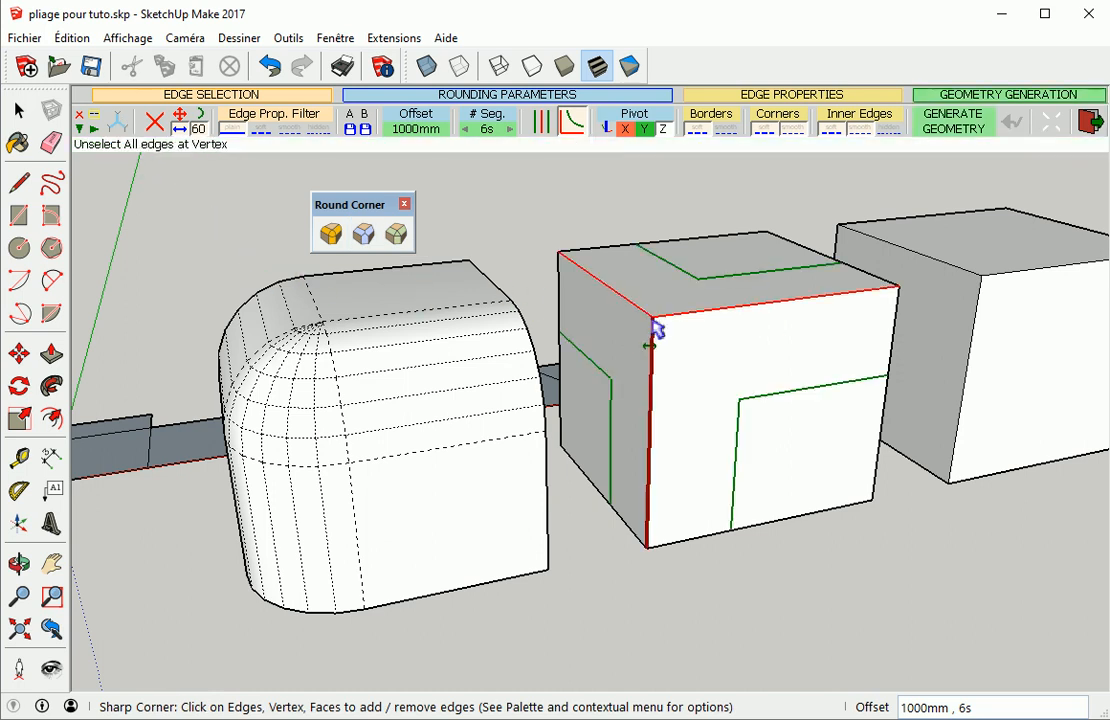
click(547, 216)
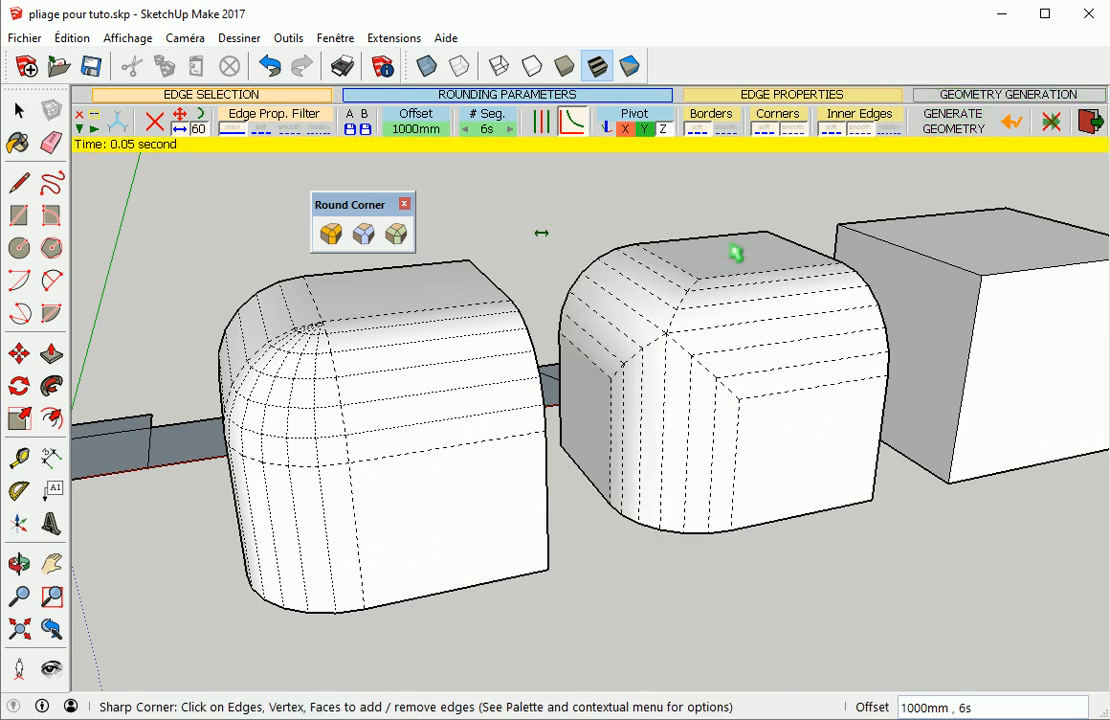
Bevel all edges at the front top corner of the third cube with a 1000 mm offset
middle_drag(813, 399, 528, 253)
middle_drag(580, 315, 736, 528)
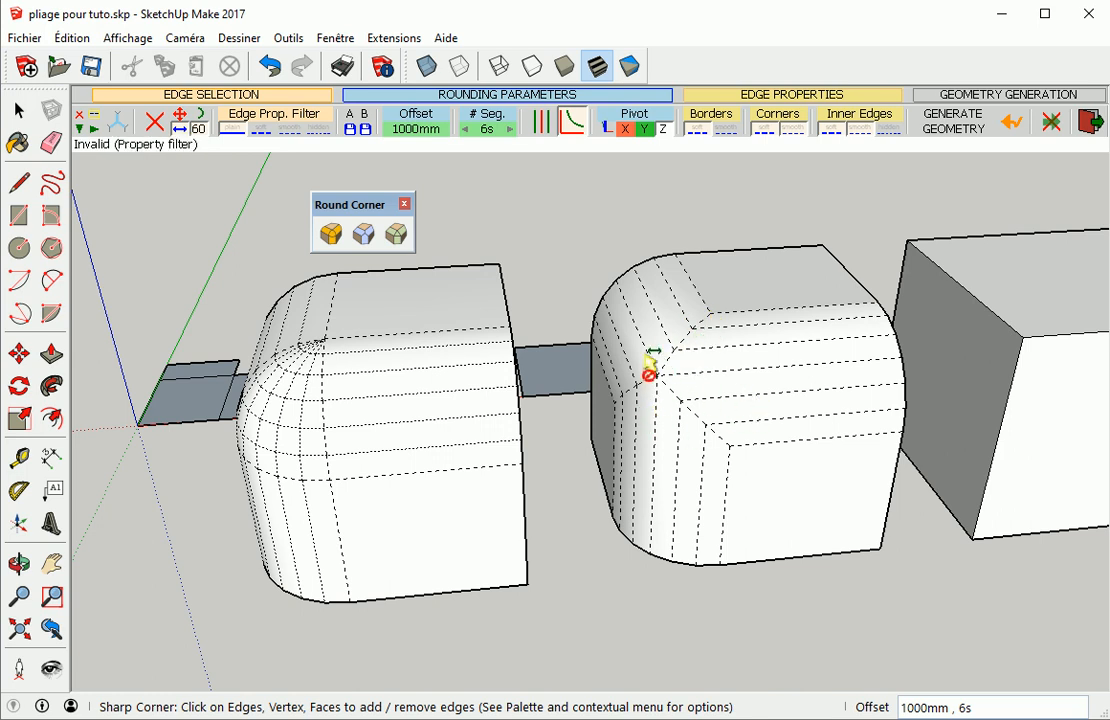
middle_drag(741, 480, 426, 359)
click(397, 235)
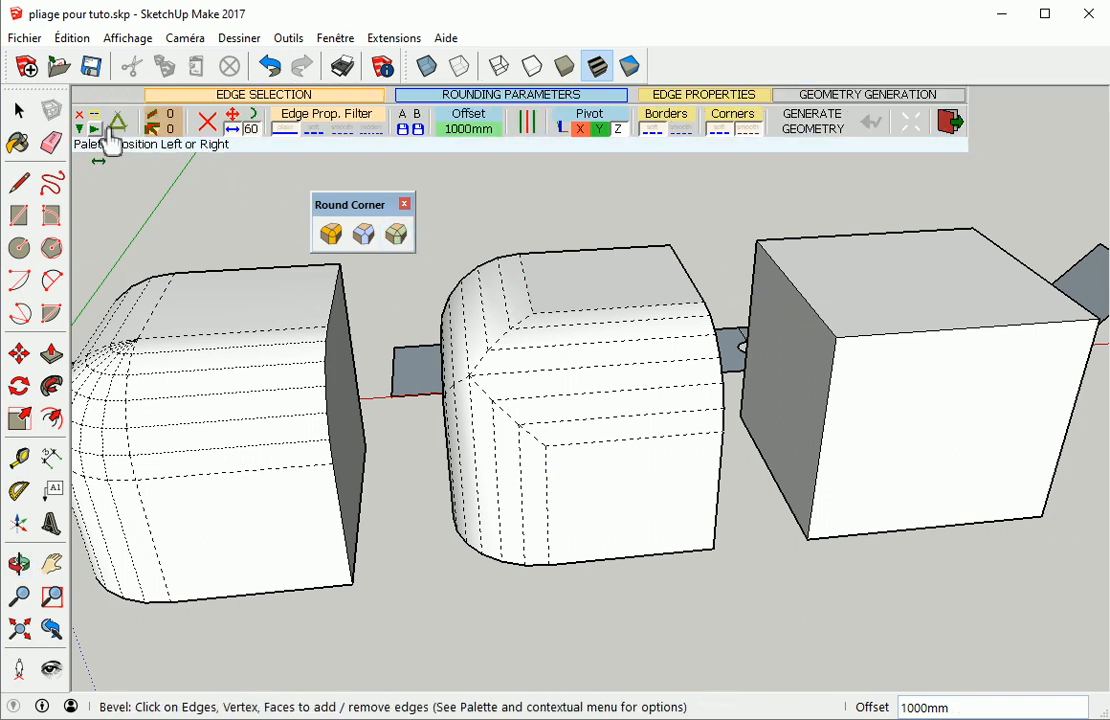
click(363, 238)
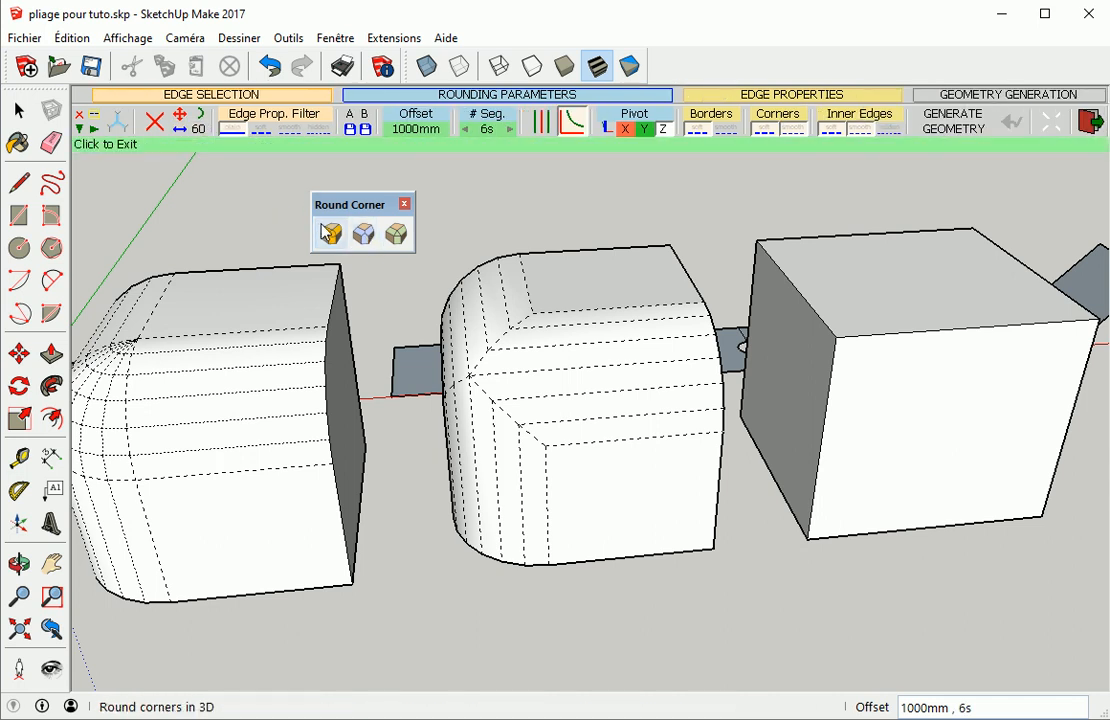
click(396, 234)
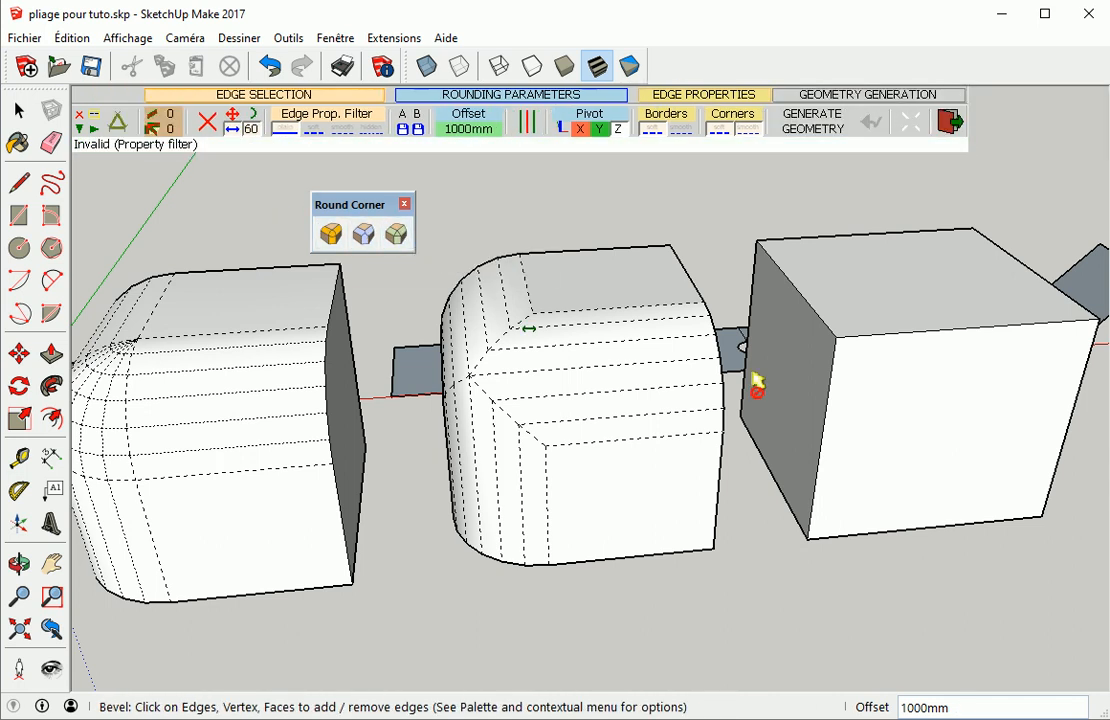
click(840, 342)
click(722, 219)
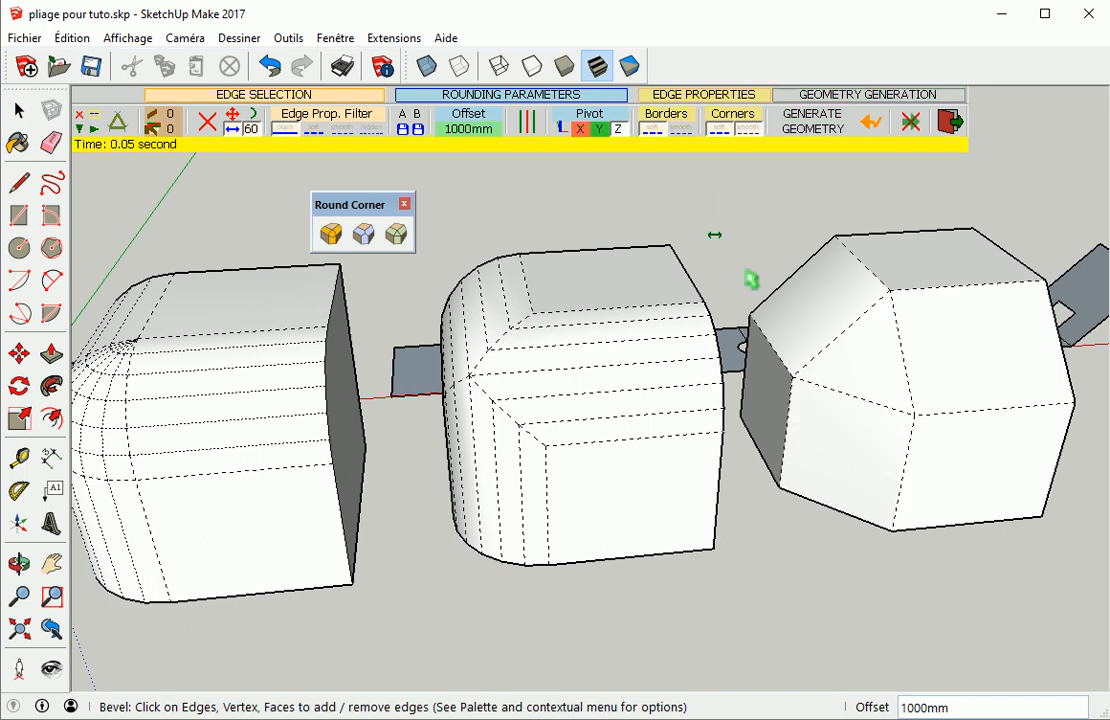
Turn off the display of hidden geometry and leave the Round Corner tool
middle_drag(798, 388, 601, 512)
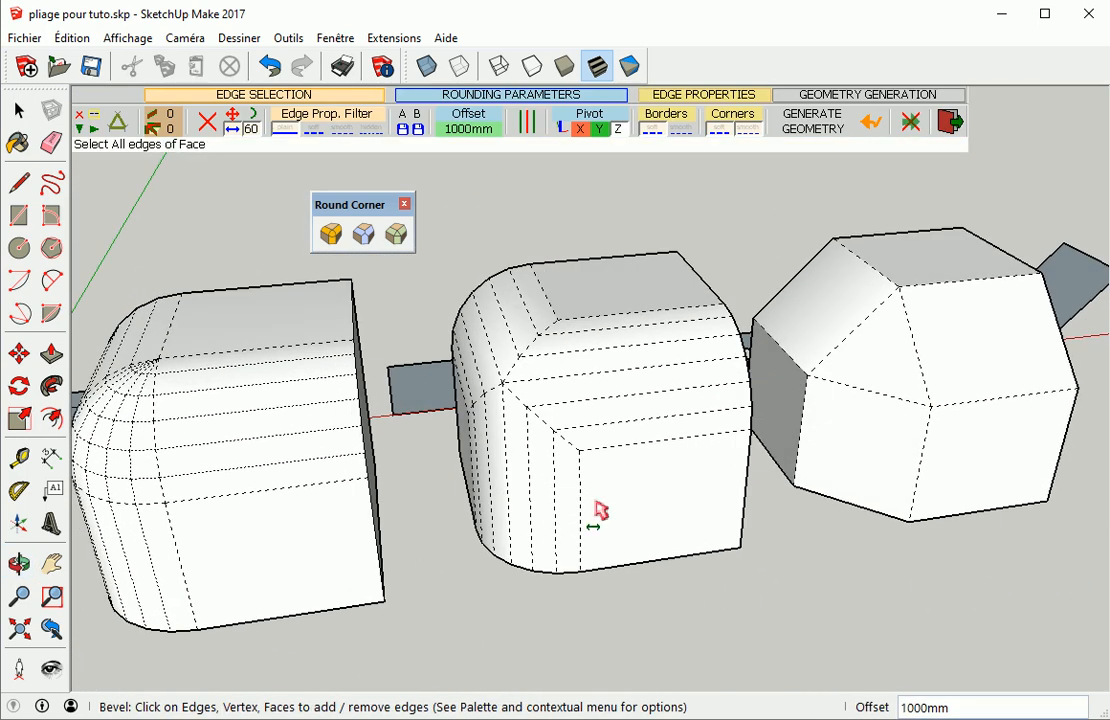
click(116, 44)
click(155, 130)
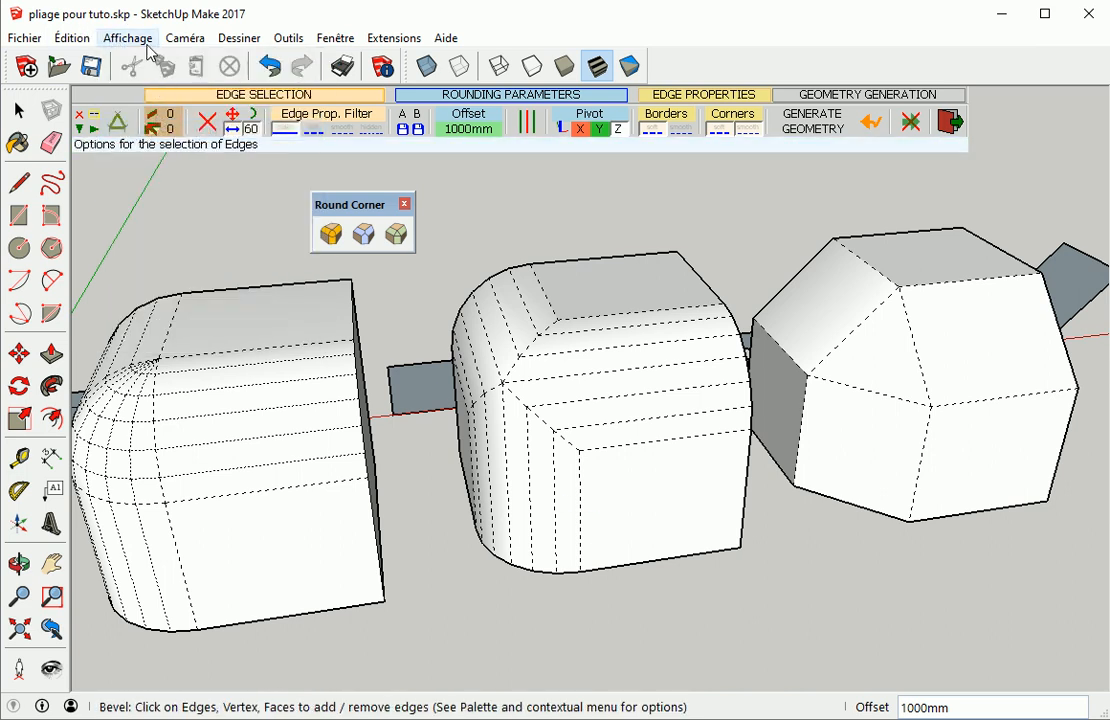
click(148, 47)
click(144, 109)
click(133, 50)
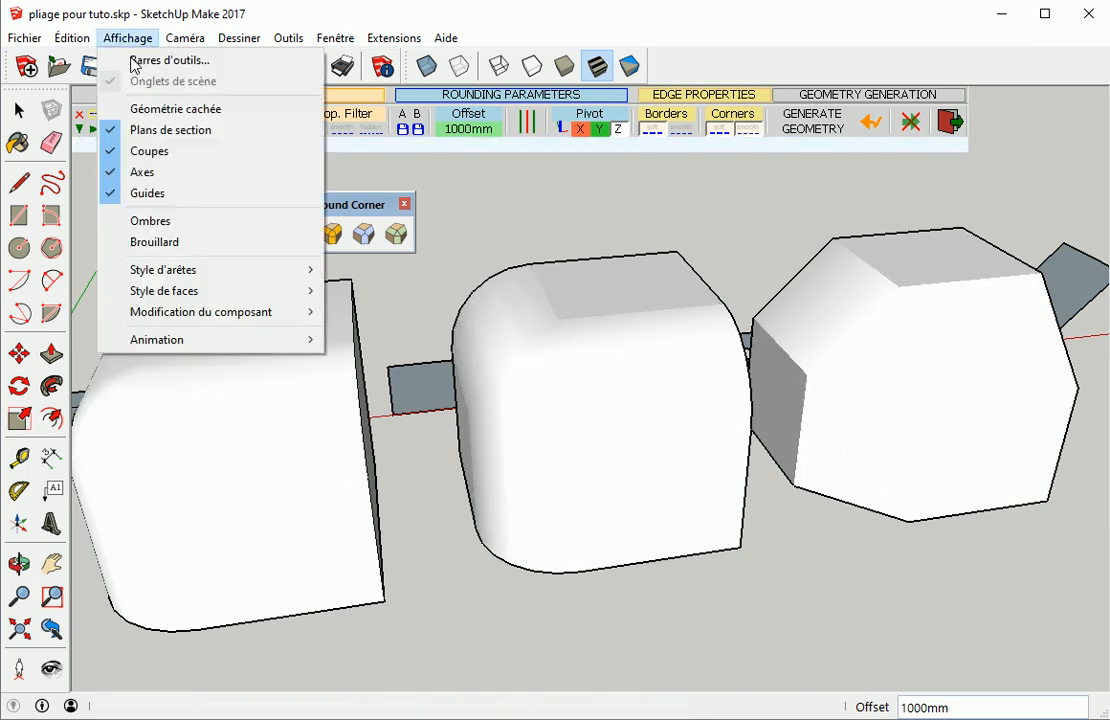
click(149, 131)
key(space)
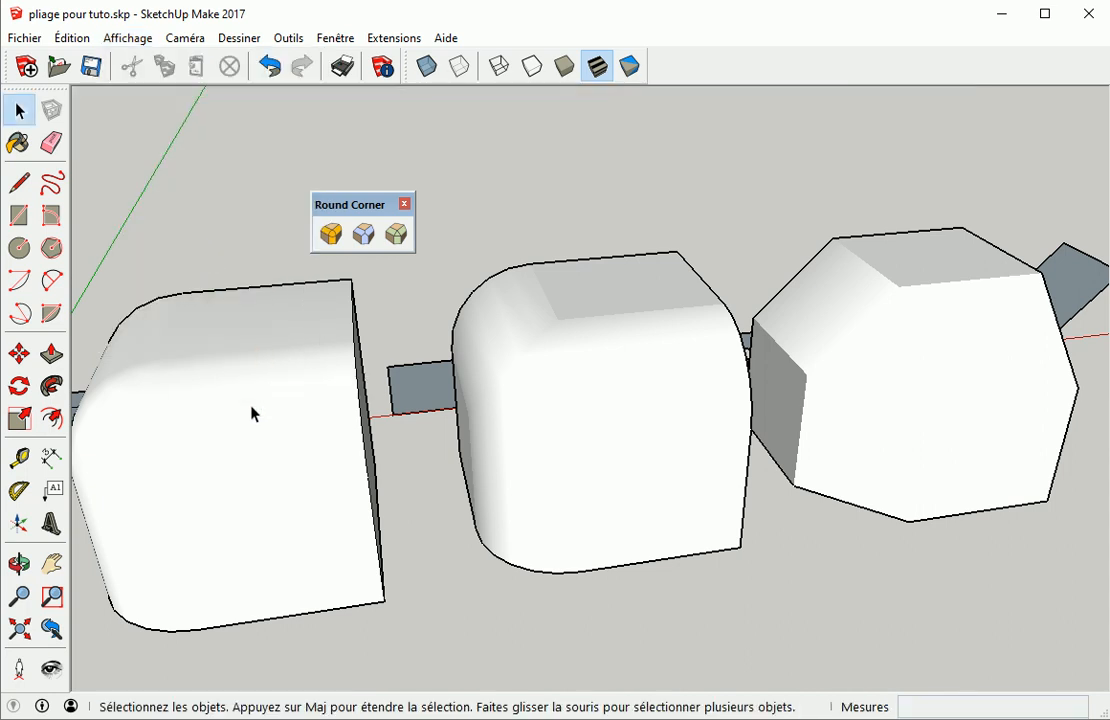
Delete the three modified cubes
click(251, 452)
key(Delete)
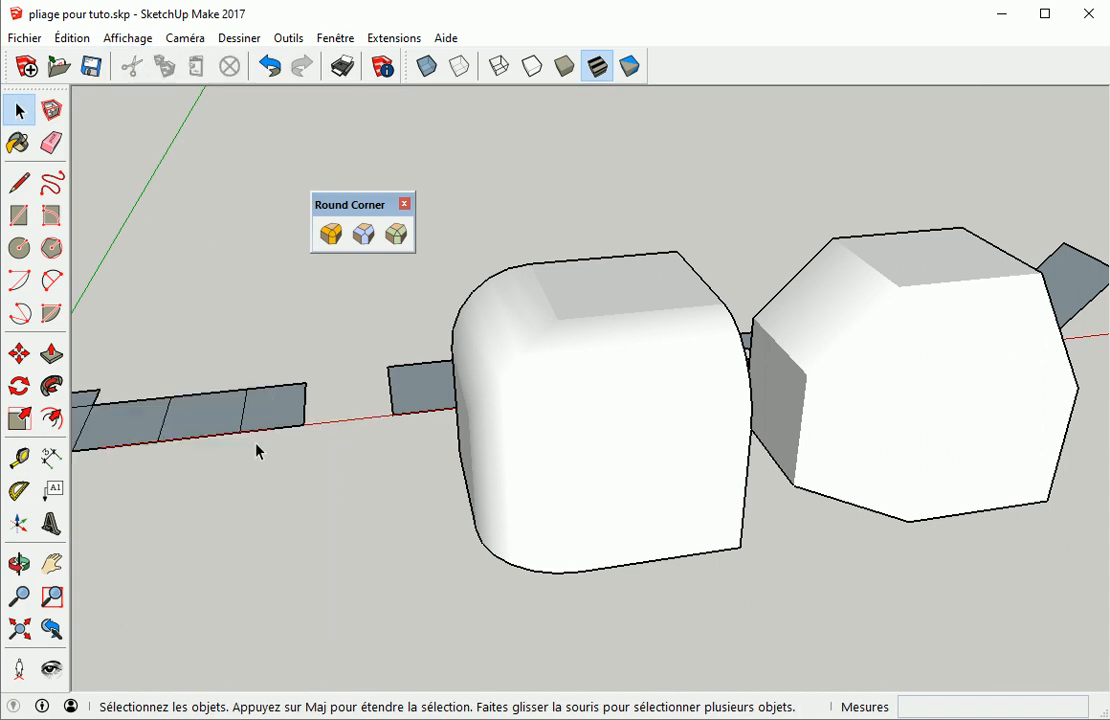
click(630, 456)
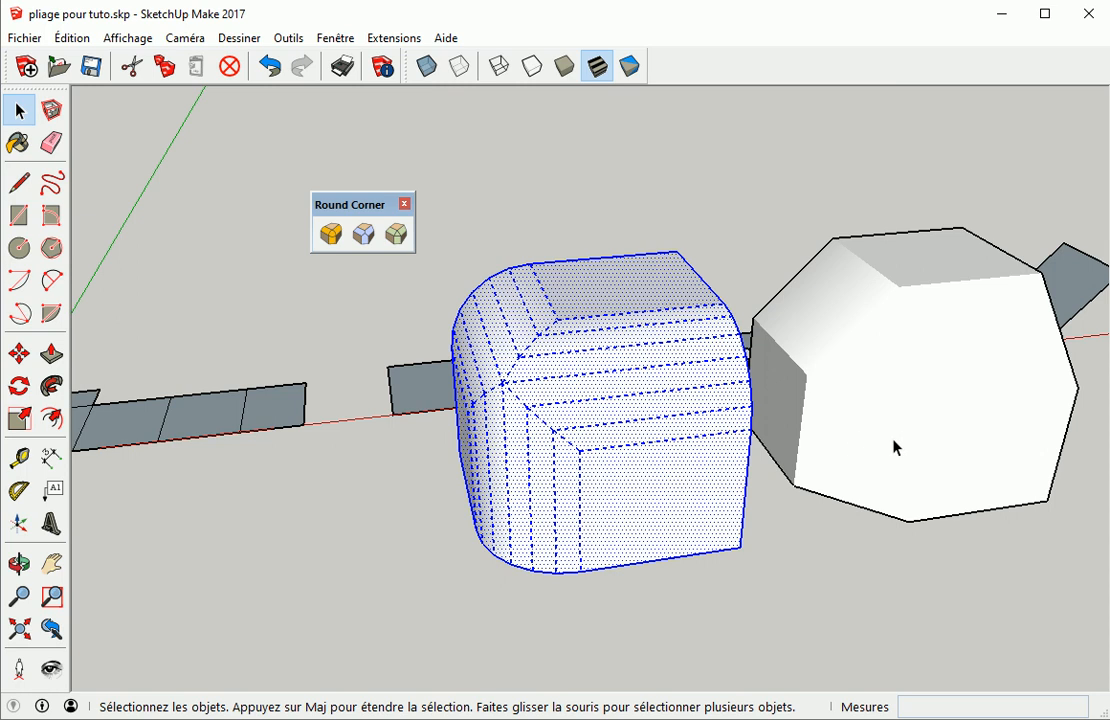
key(Delete)
click(945, 462)
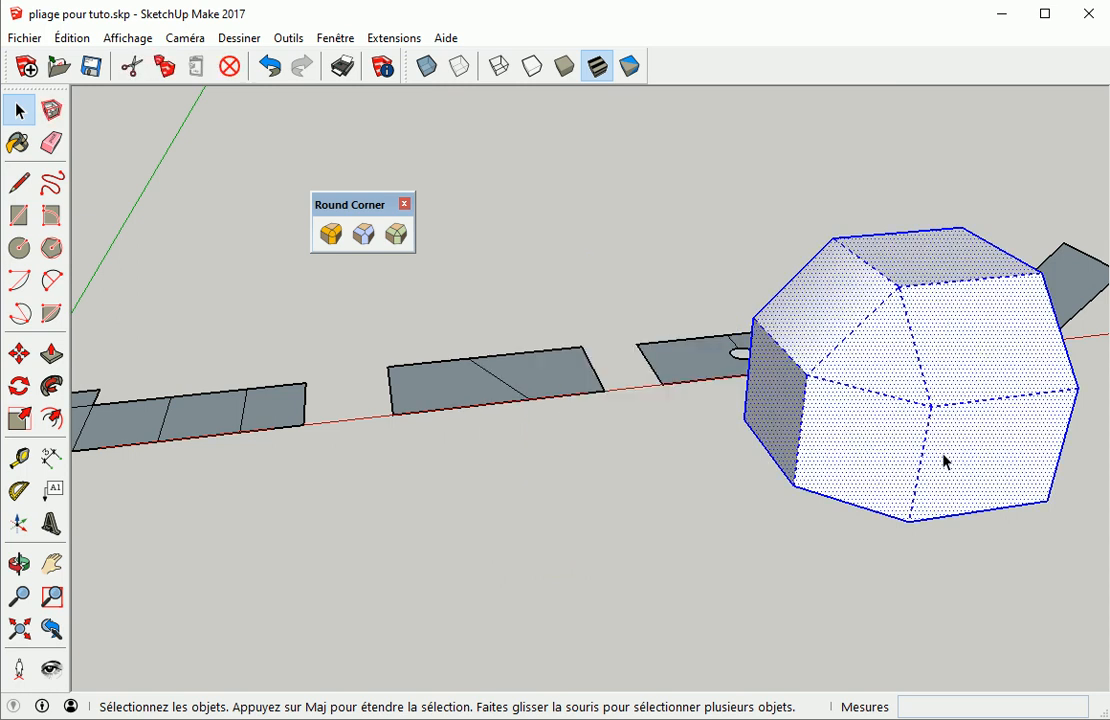
key(Delete)
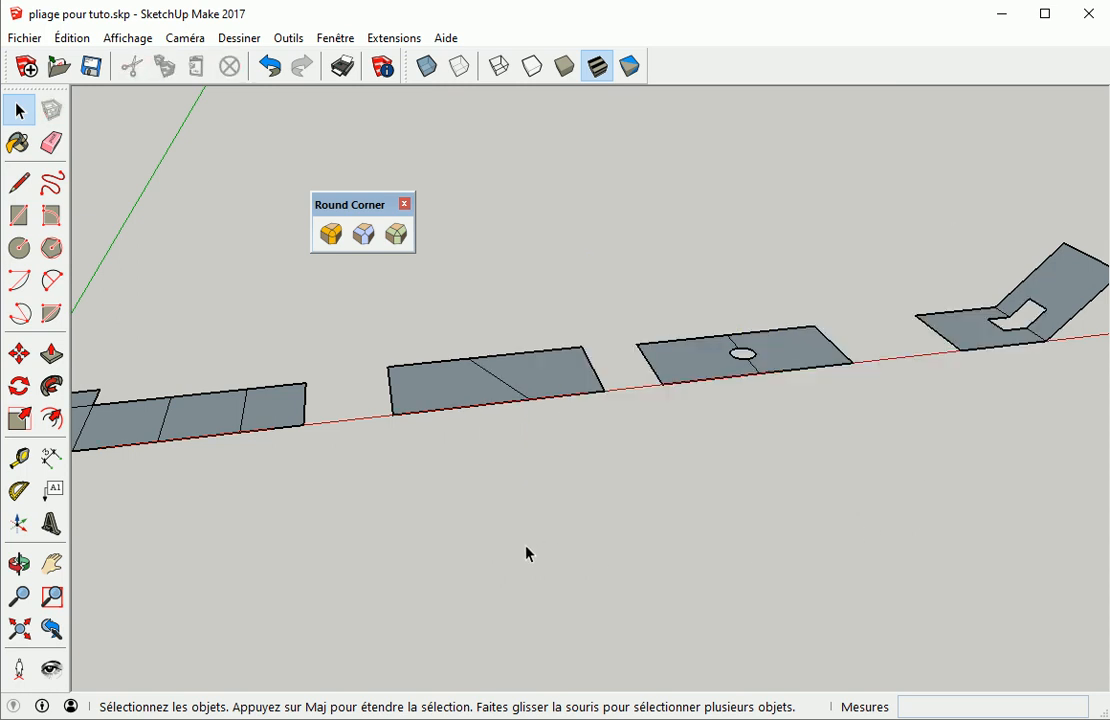
scroll(367, 530, down, 2)
middle_drag(367, 530, 517, 496)
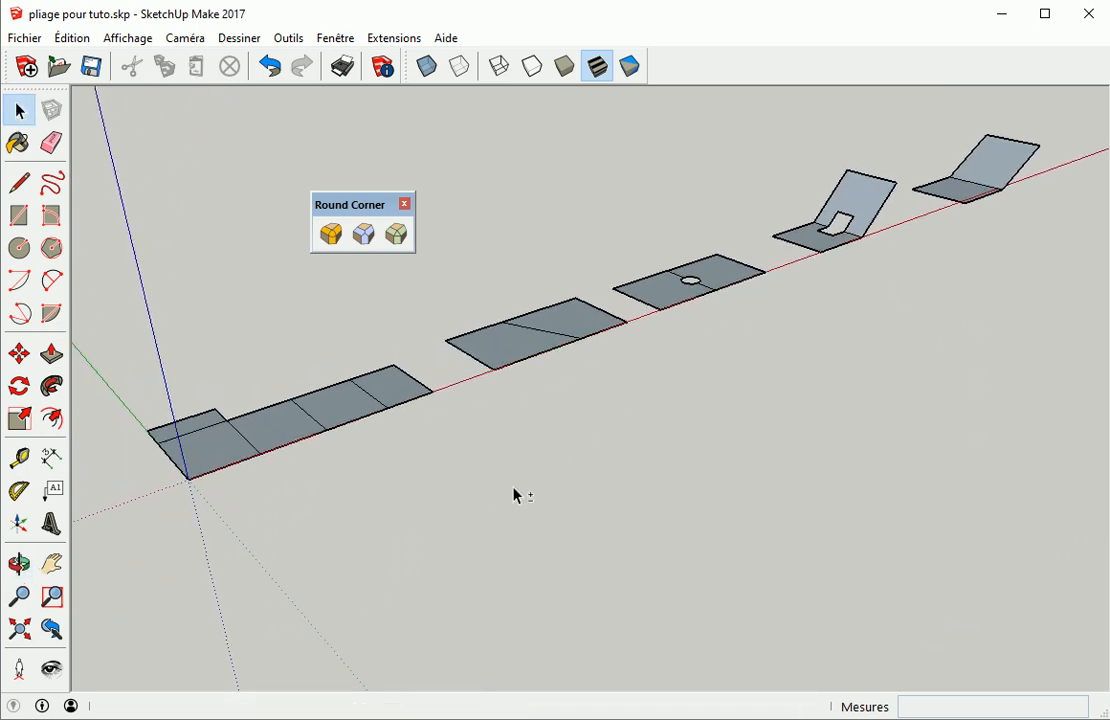
click(333, 232)
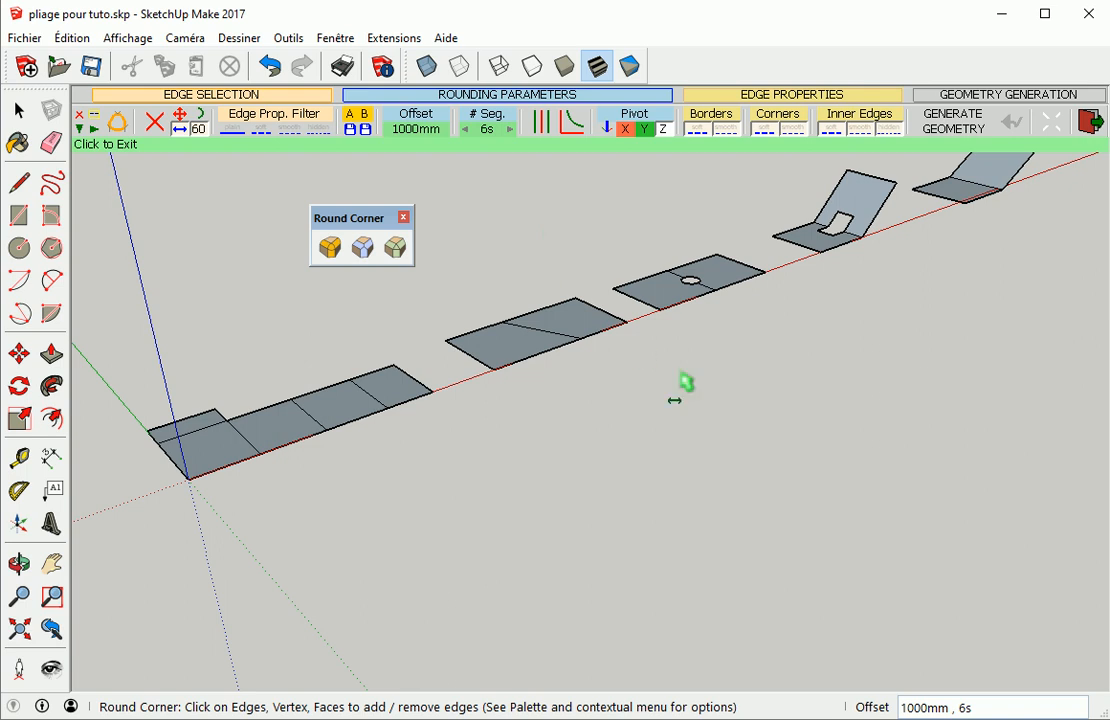
key(o)
middle_drag(677, 411, 632, 434)
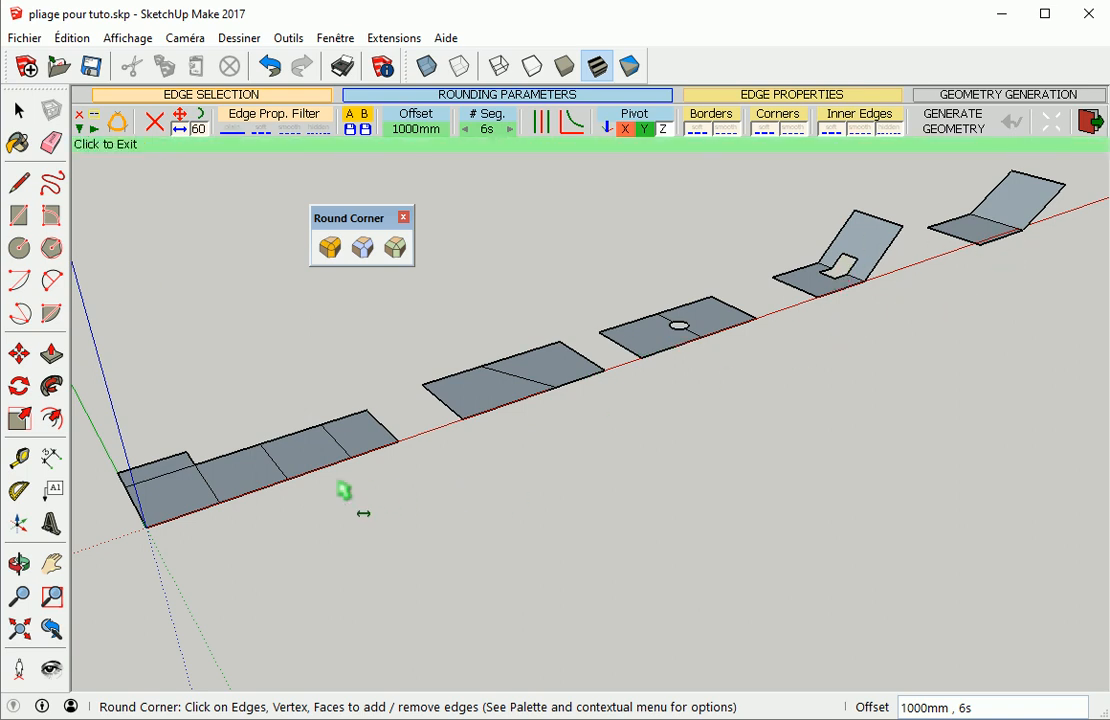
scroll(245, 520, up, 2)
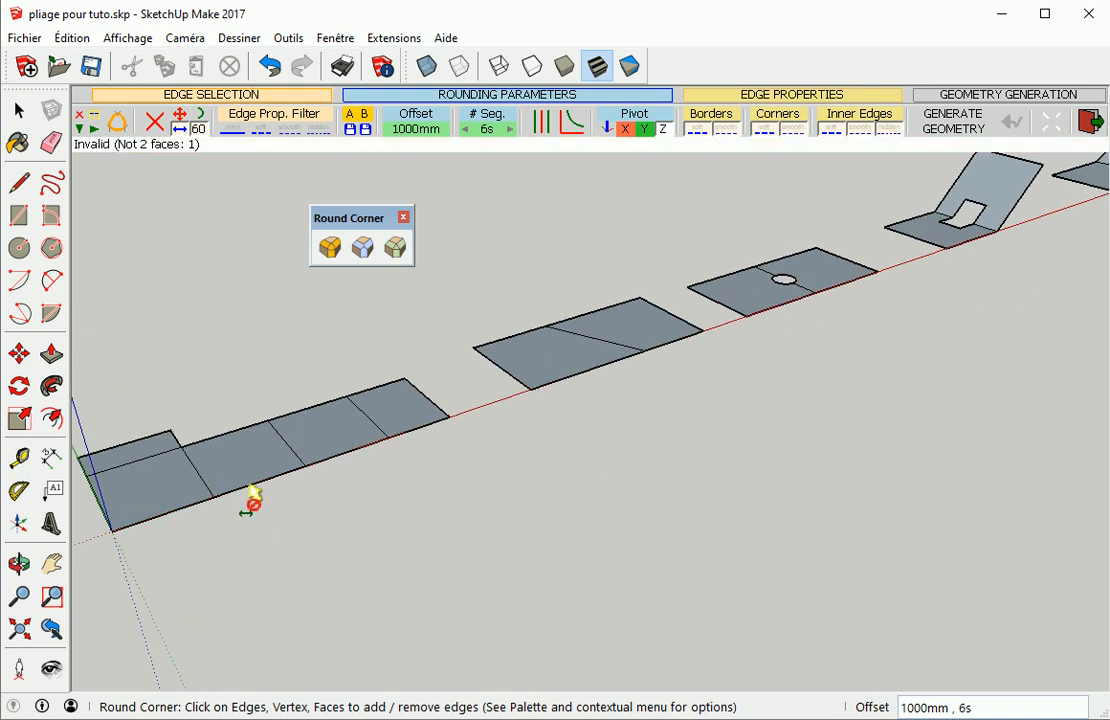
click(291, 515)
Select the three panels beyond the first fold of the first sheet and rotate them up 30° about that fold line
shift+middle_drag(357, 515, 488, 500)
scroll(482, 457, up, 3)
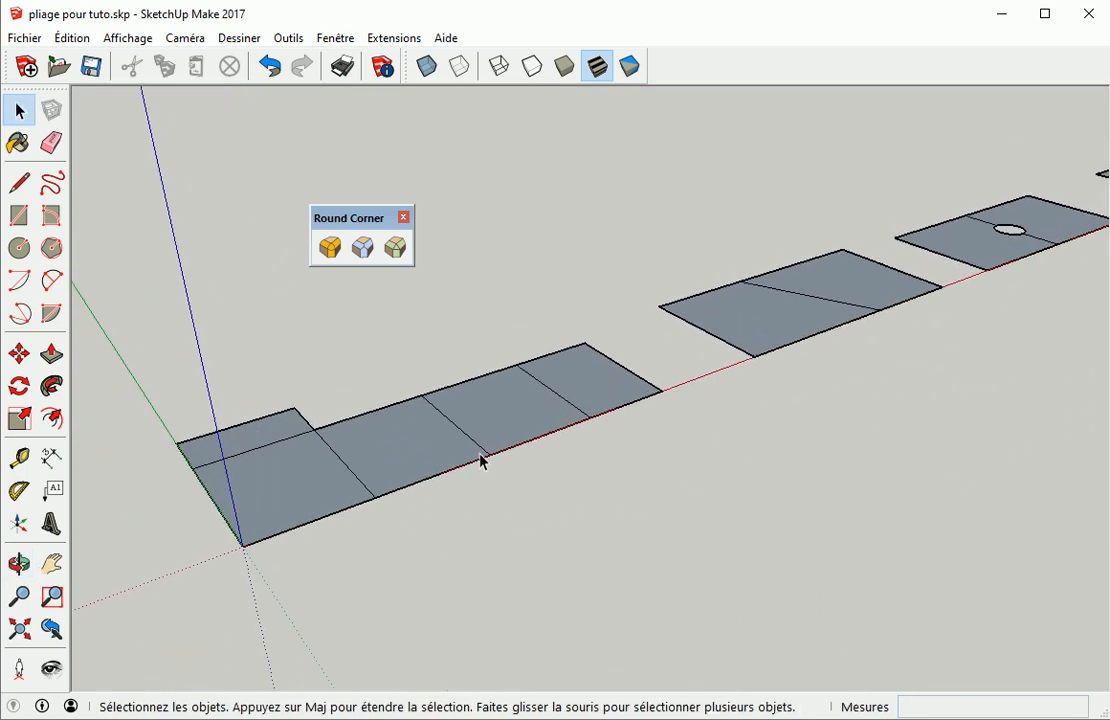
middle_drag(656, 494, 543, 549)
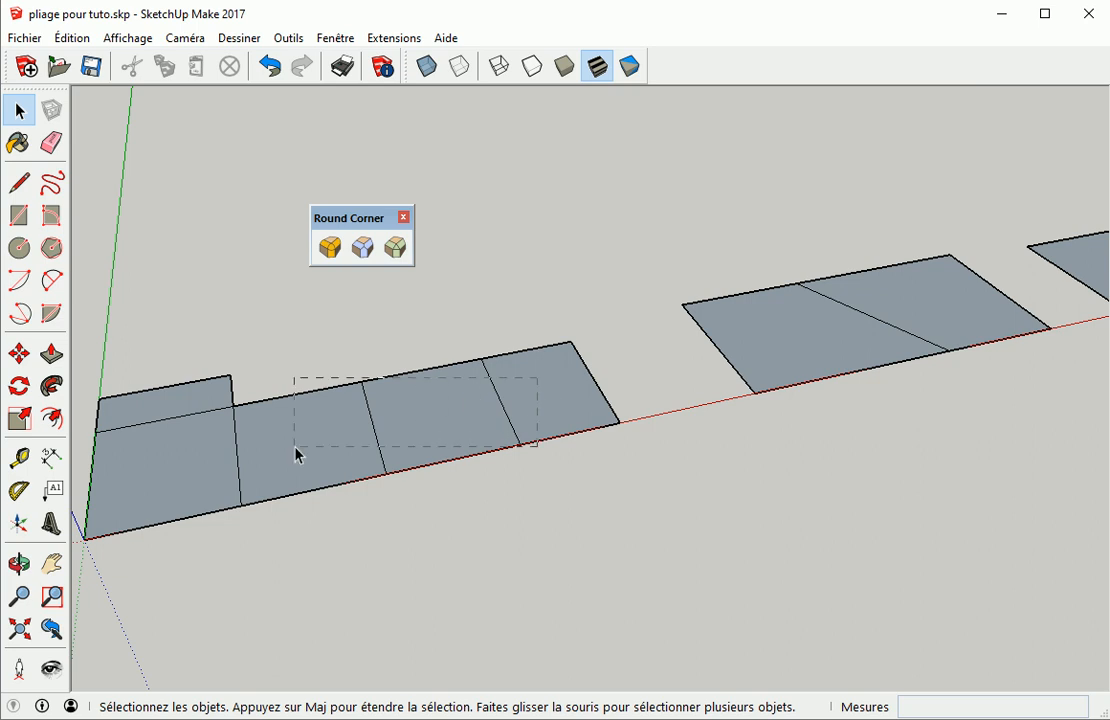
drag(297, 452, 297, 453)
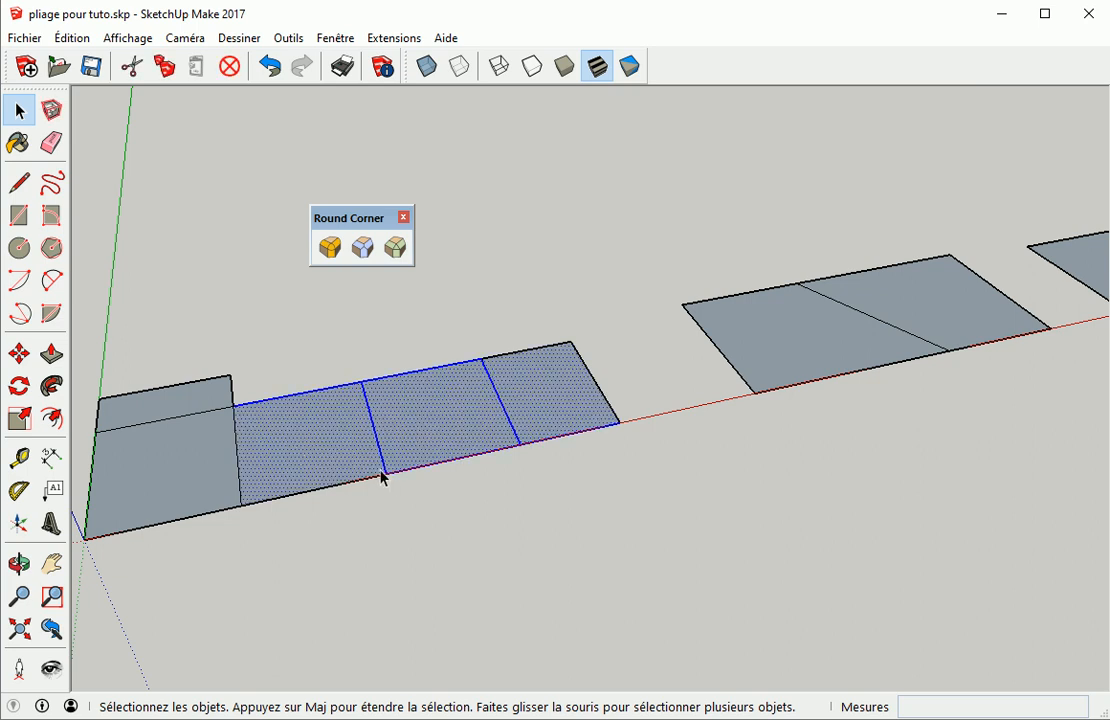
click(522, 521)
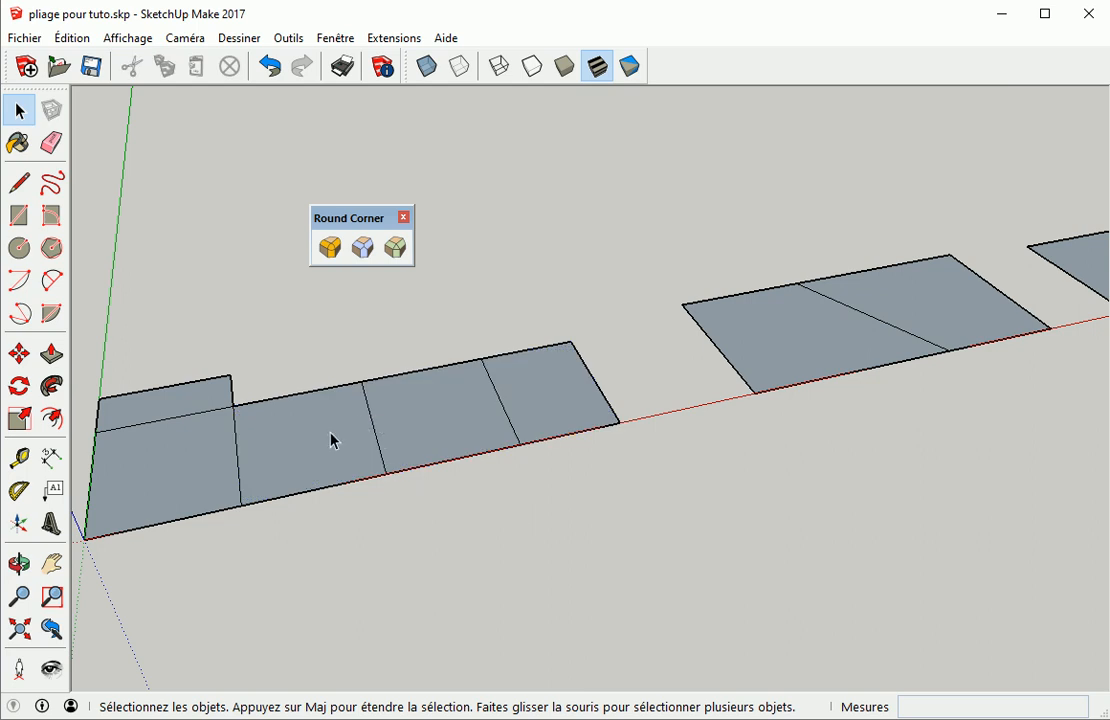
click(316, 453)
shift+click(446, 416)
shift+click(561, 404)
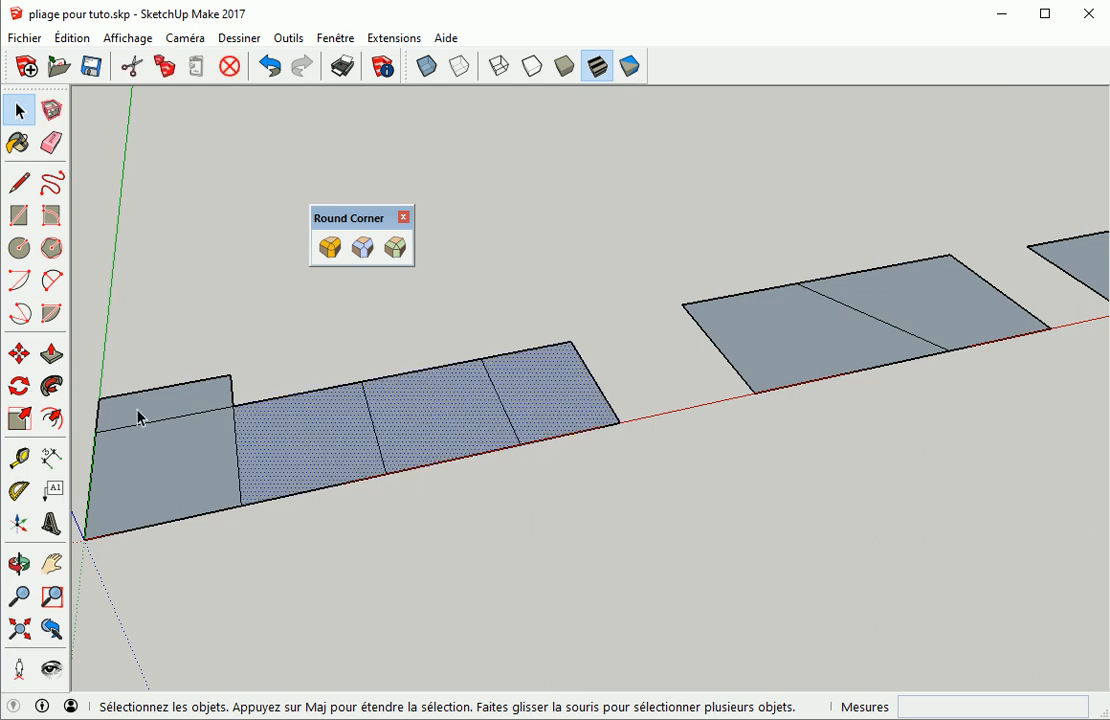
key(q)
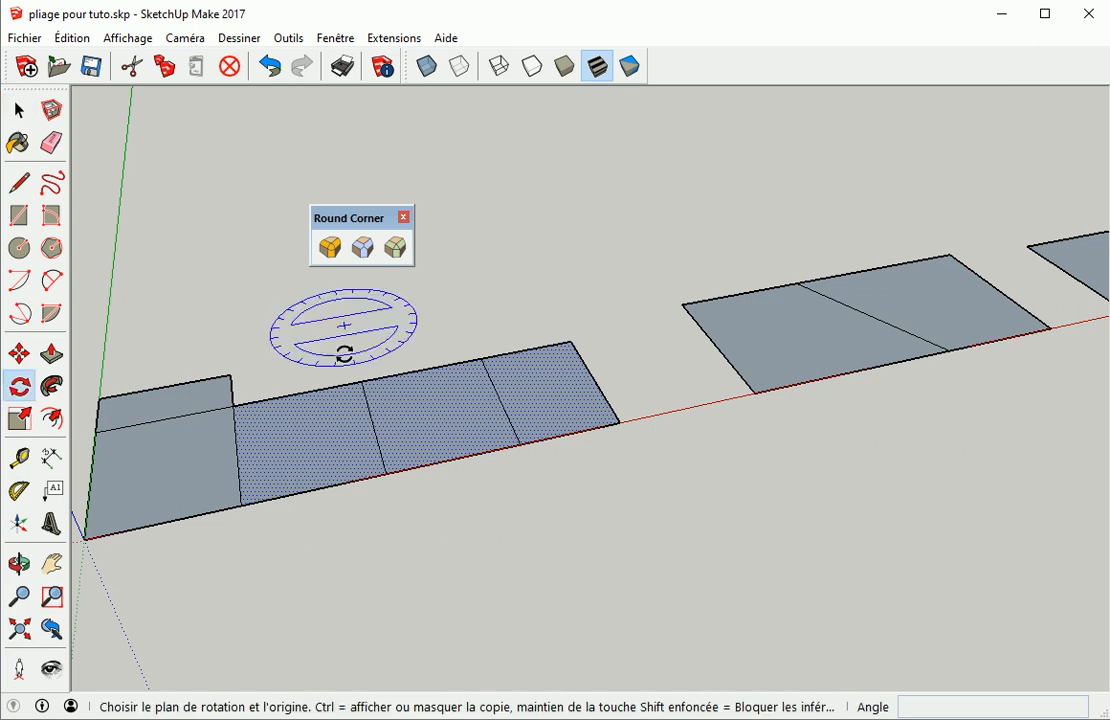
shift+middle_drag(369, 515, 577, 330)
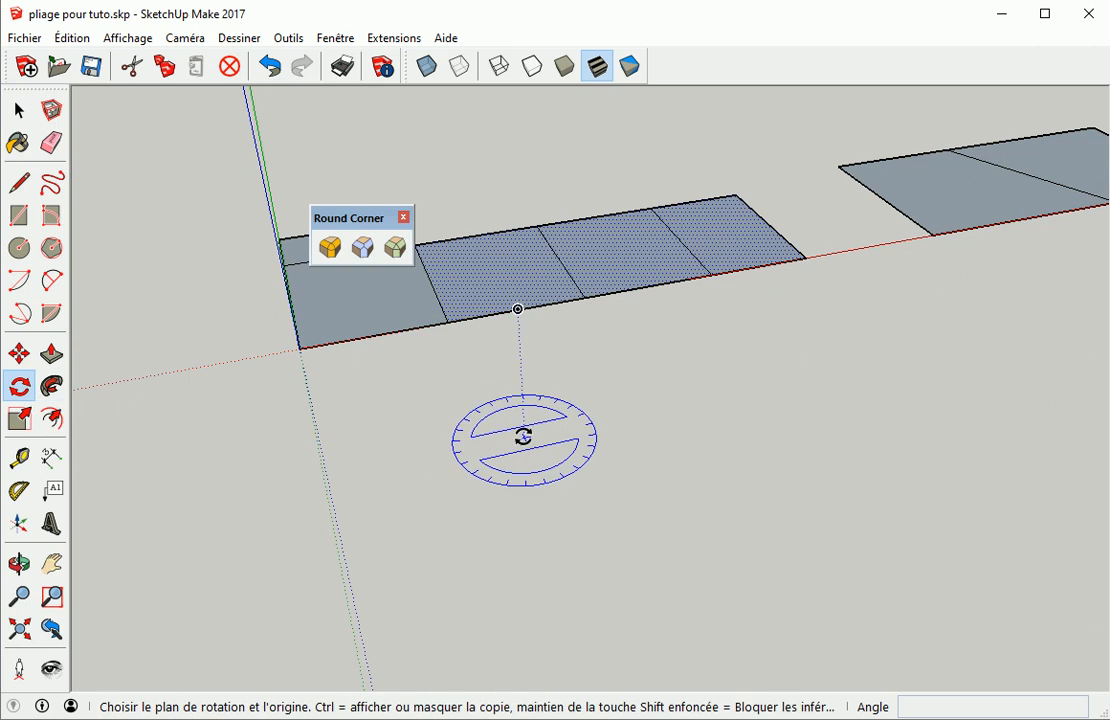
shift+middle_drag(585, 401, 570, 458)
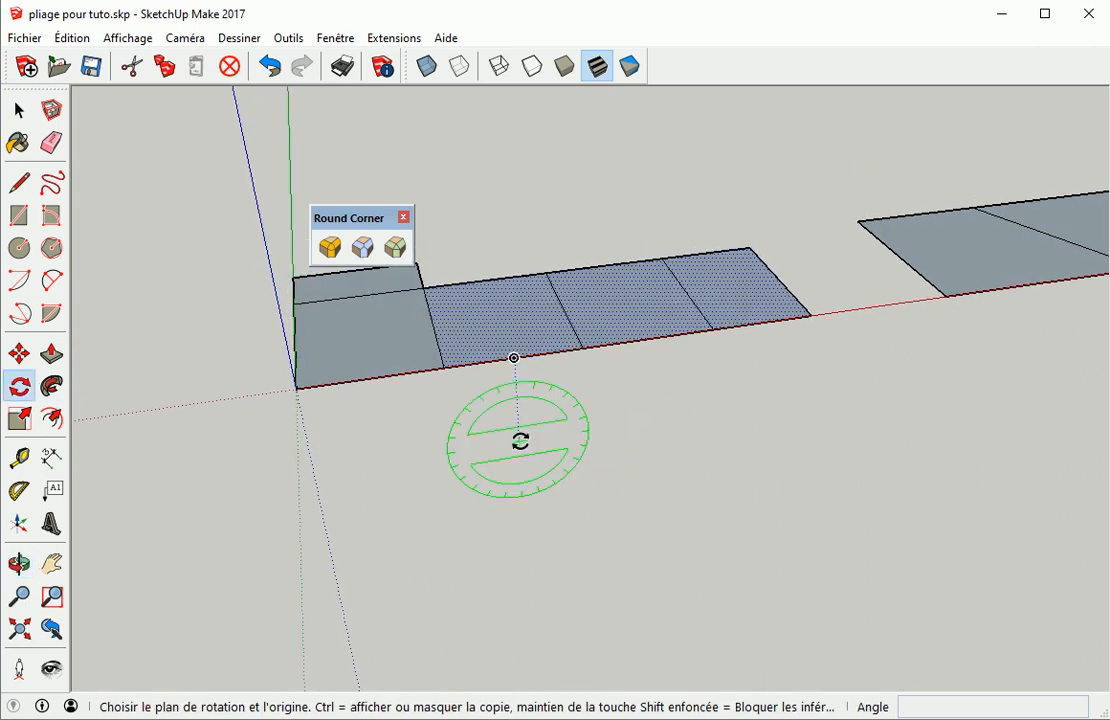
click(445, 368)
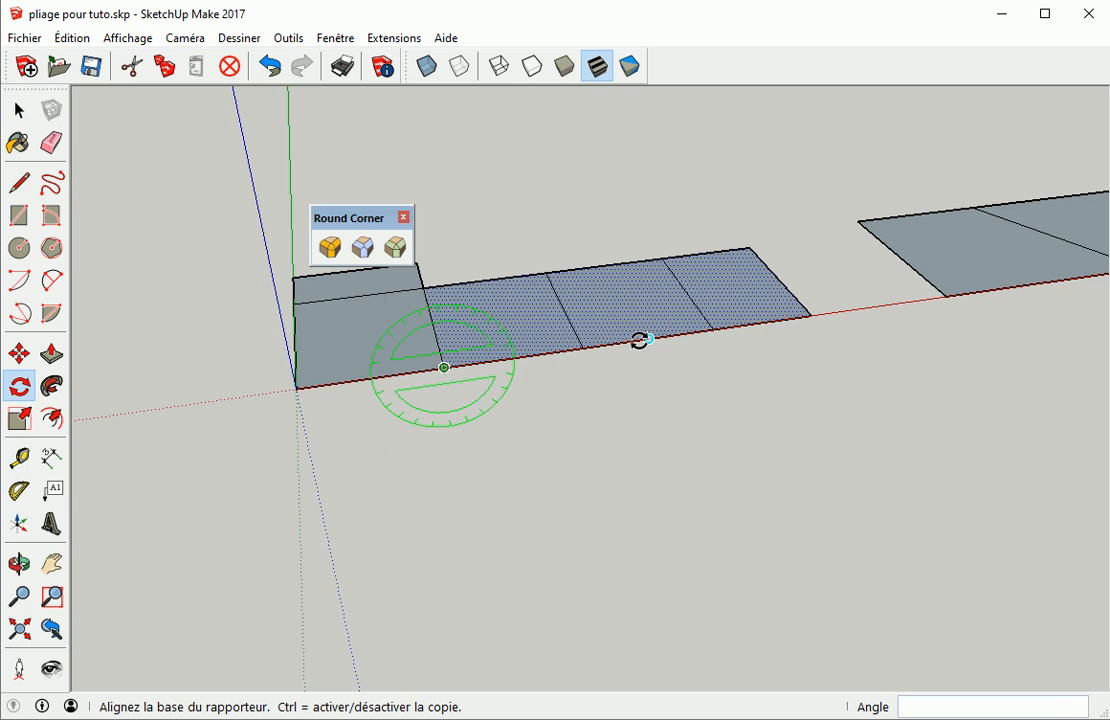
click(640, 341)
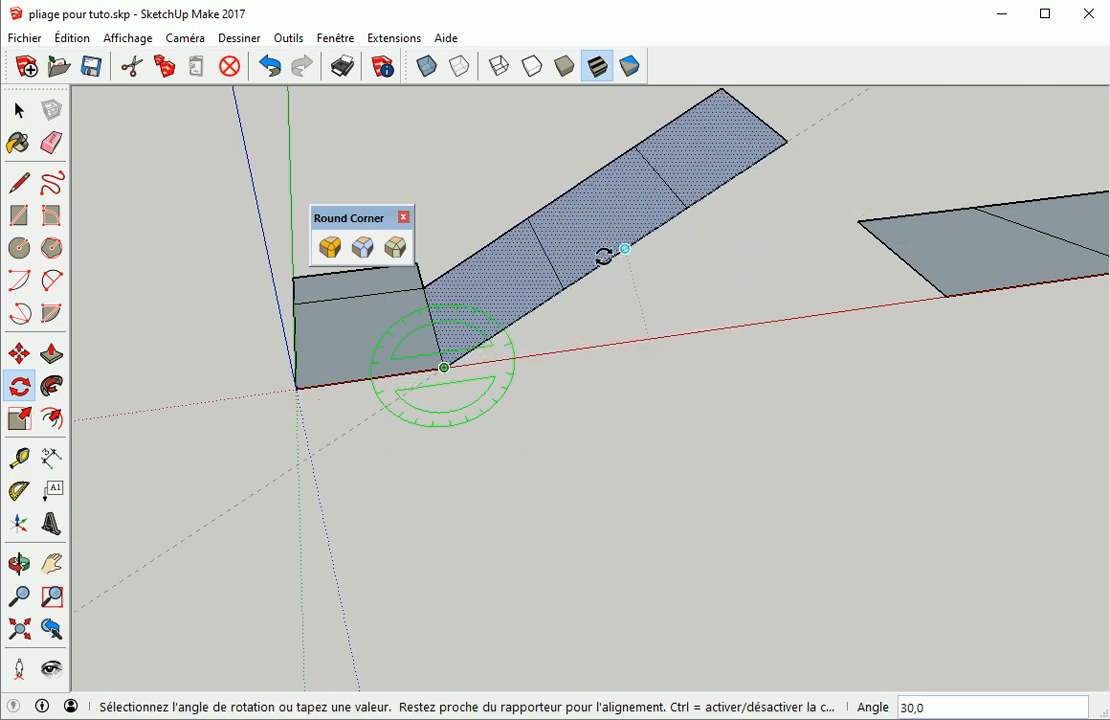
click(604, 257)
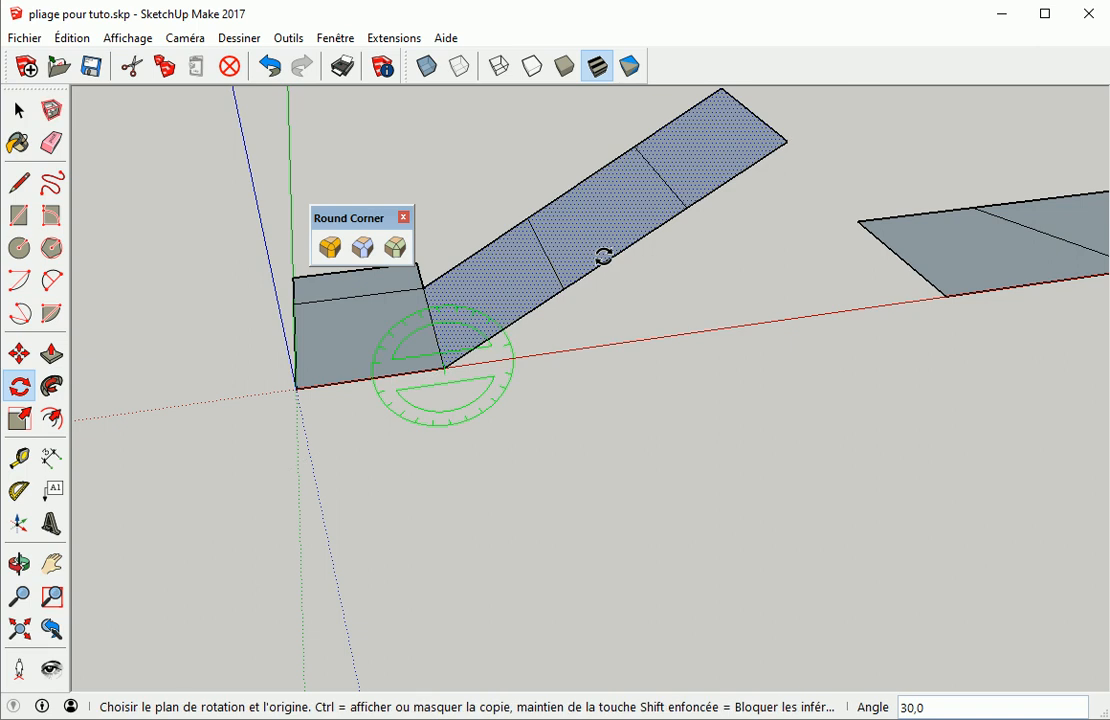
key(space)
Select the last two panels of the first sheet and rotate them 30° back to horizontal about their fold line
shift+click(483, 298)
middle_drag(683, 291, 565, 403)
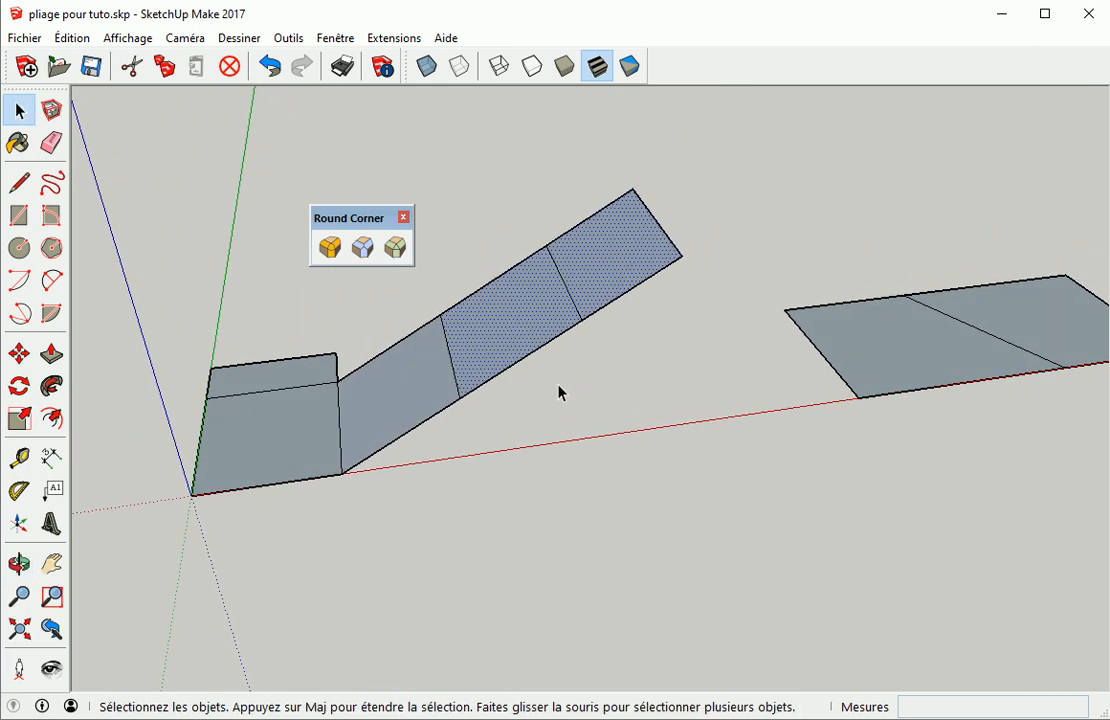
key(q)
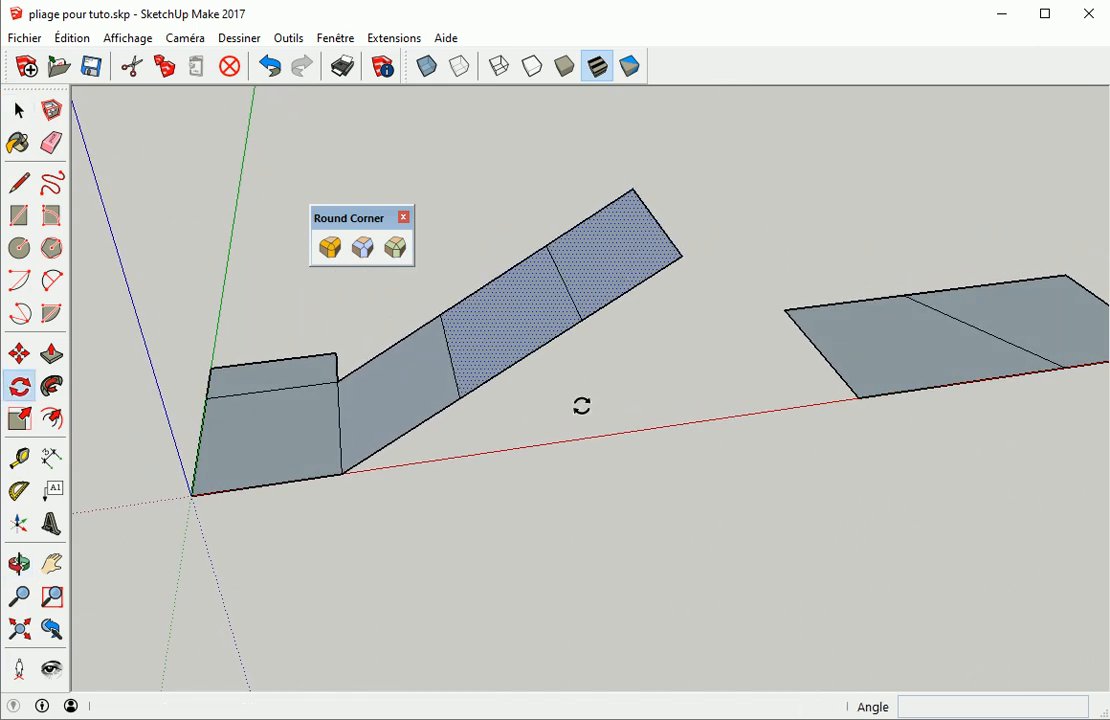
click(460, 398)
click(557, 335)
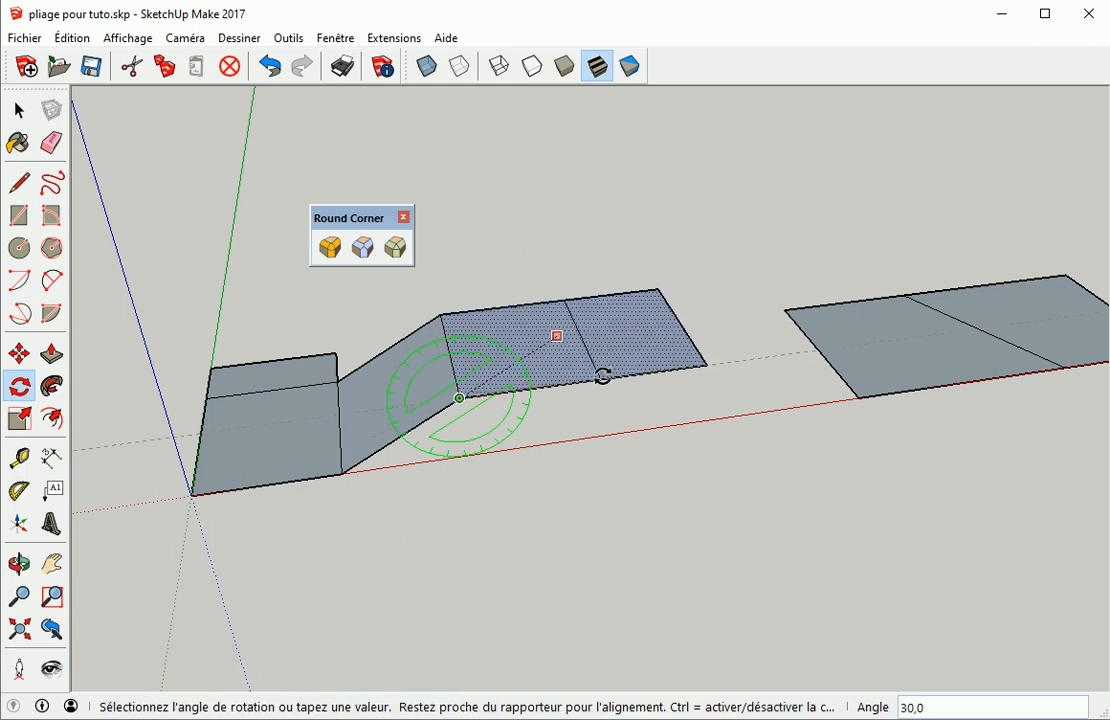
click(602, 377)
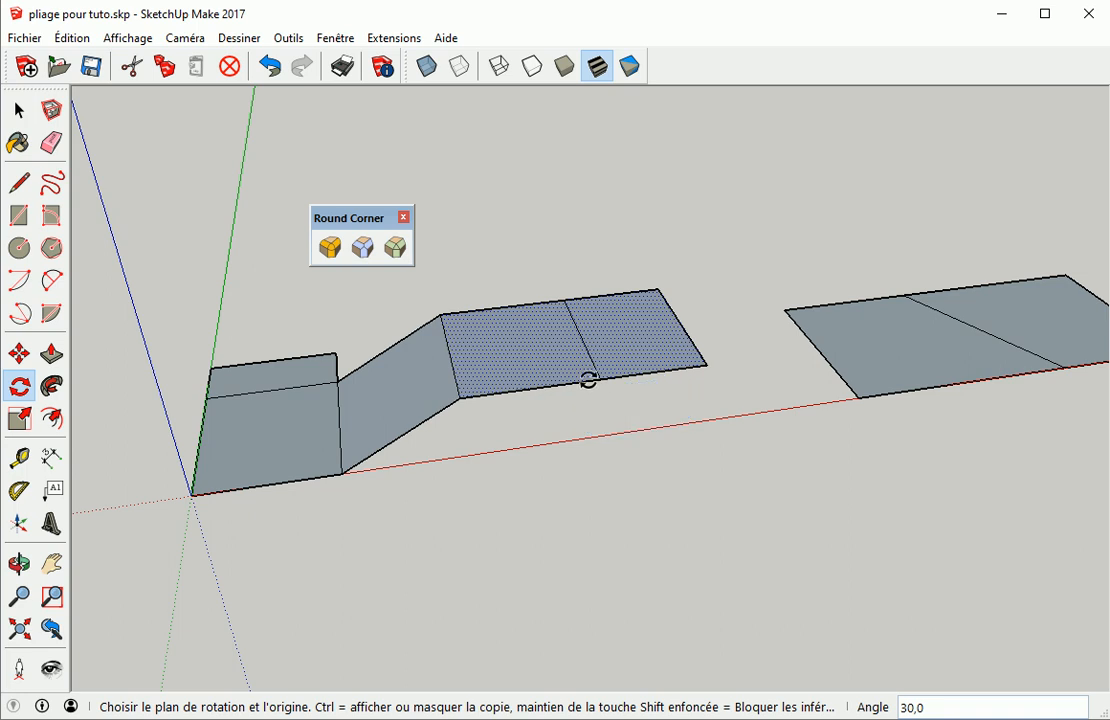
key(space)
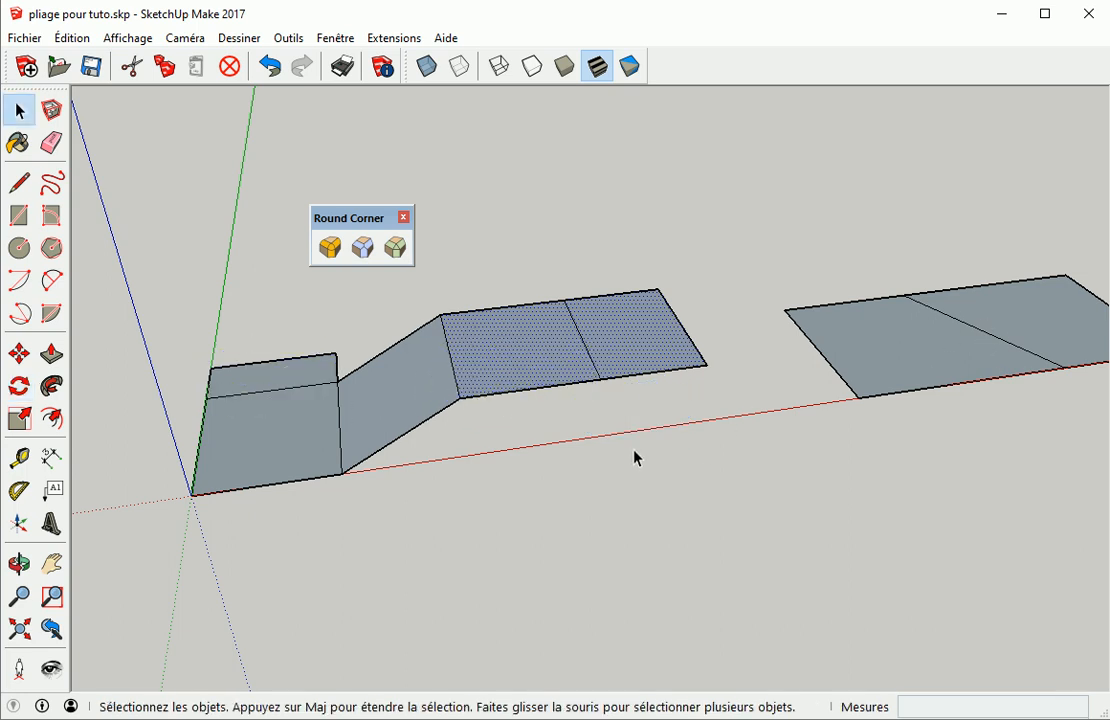
Undo the last operation
key(ctrl+z)
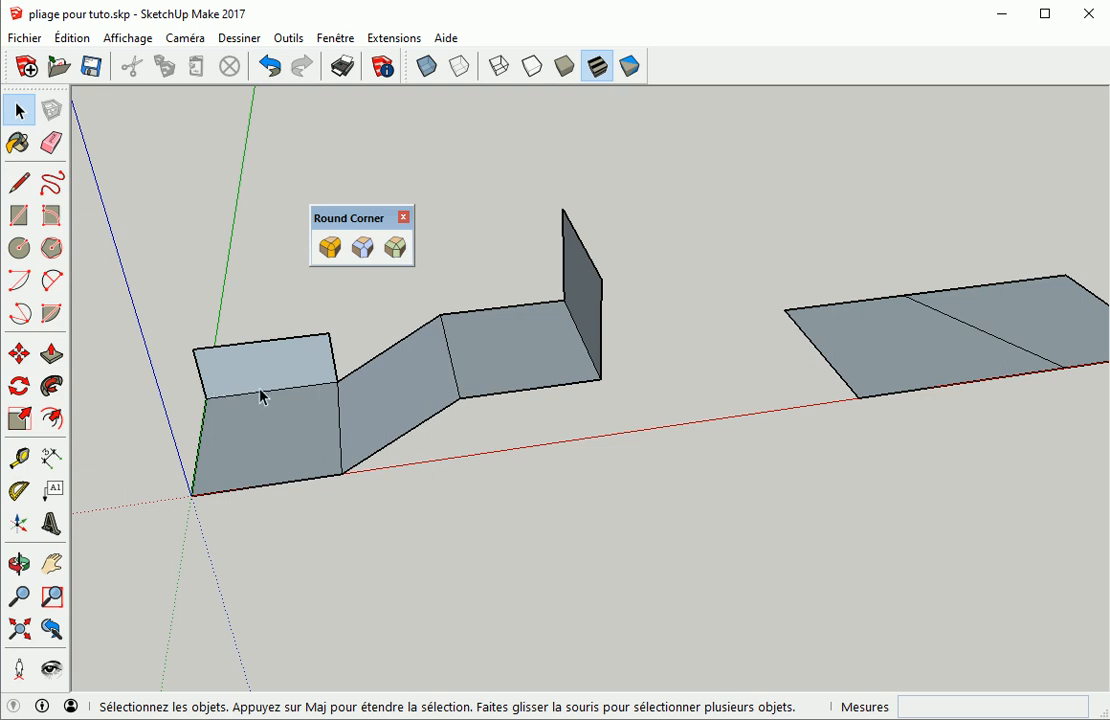
middle_drag(760, 452, 543, 404)
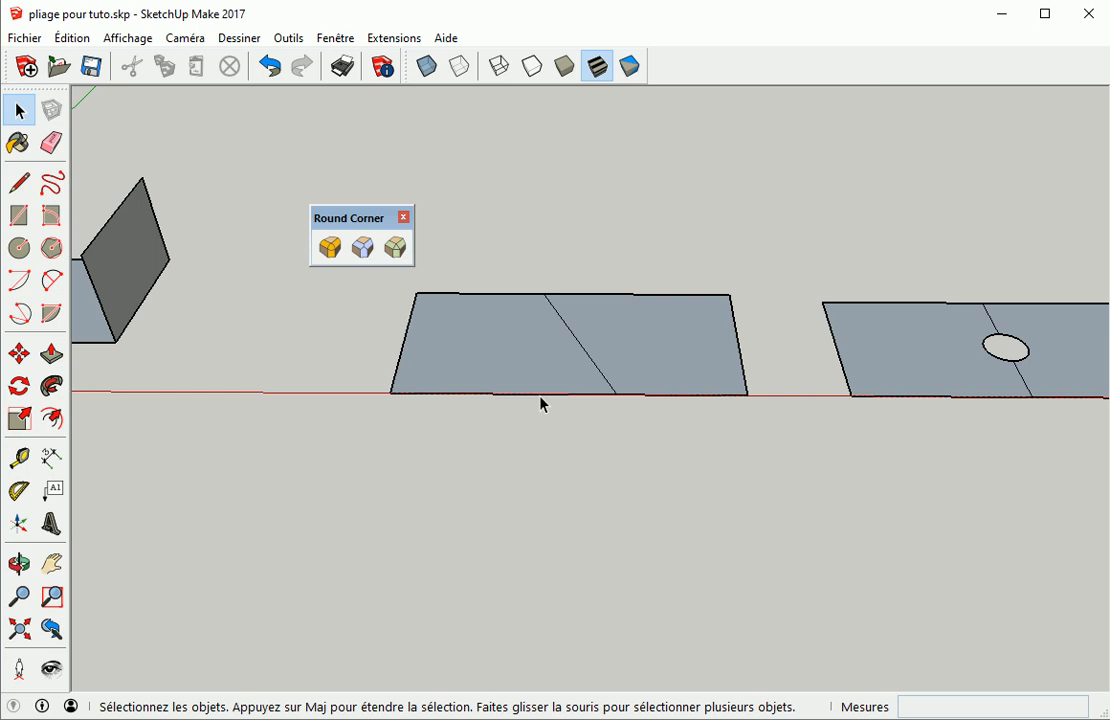
click(660, 363)
key(q)
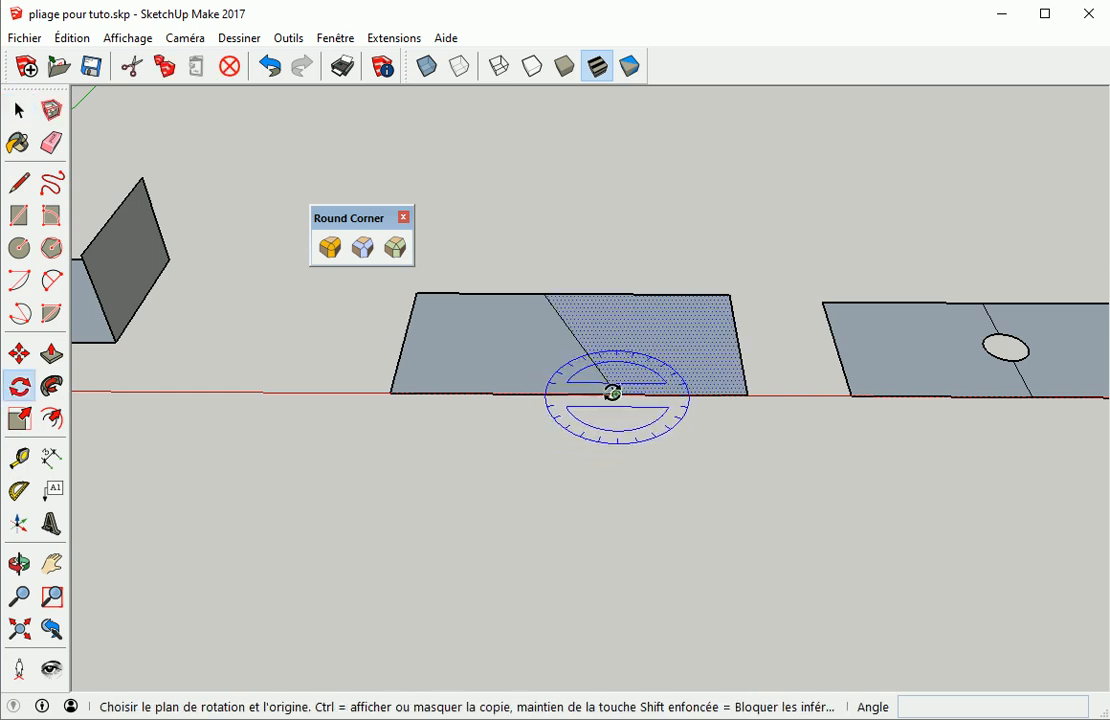
click(616, 395)
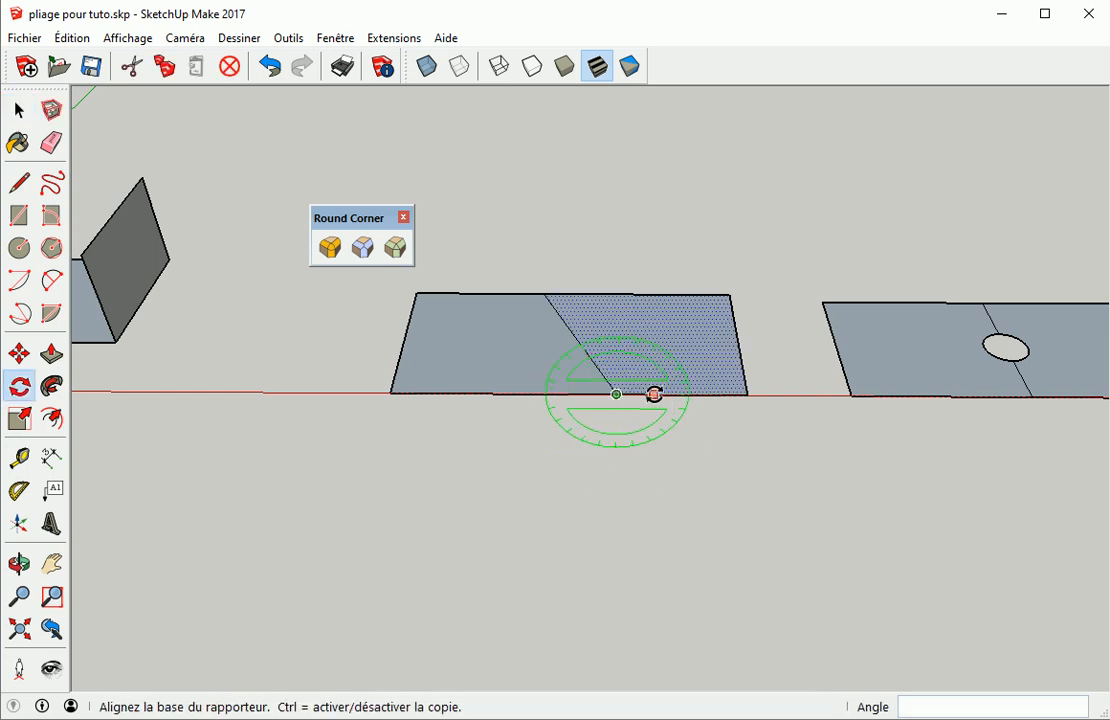
click(654, 395)
key(Escape)
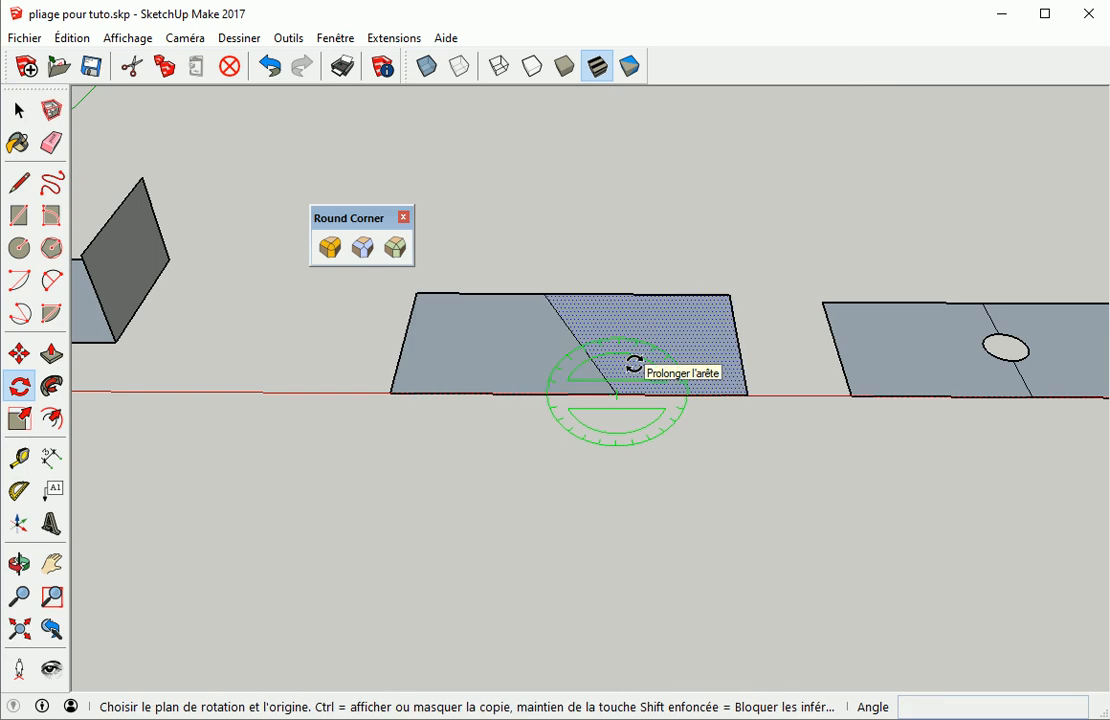
key(space)
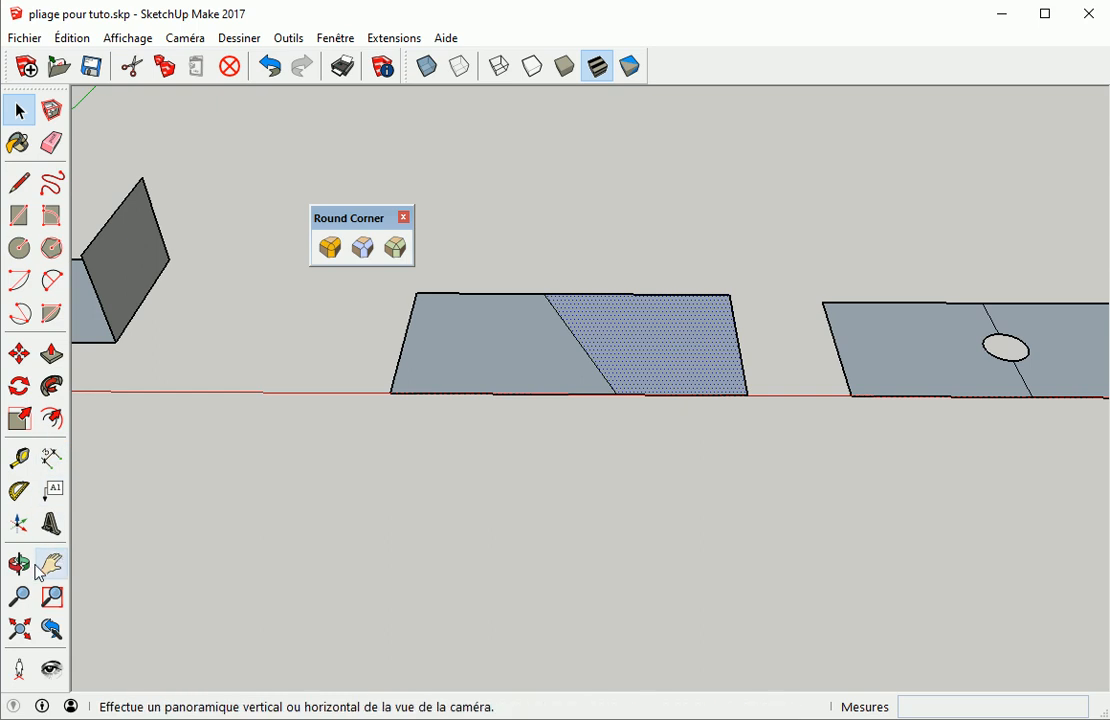
Reposition the drawing axes at the second sheet's diagonal fold, with the red axis running along the fold line
click(18, 528)
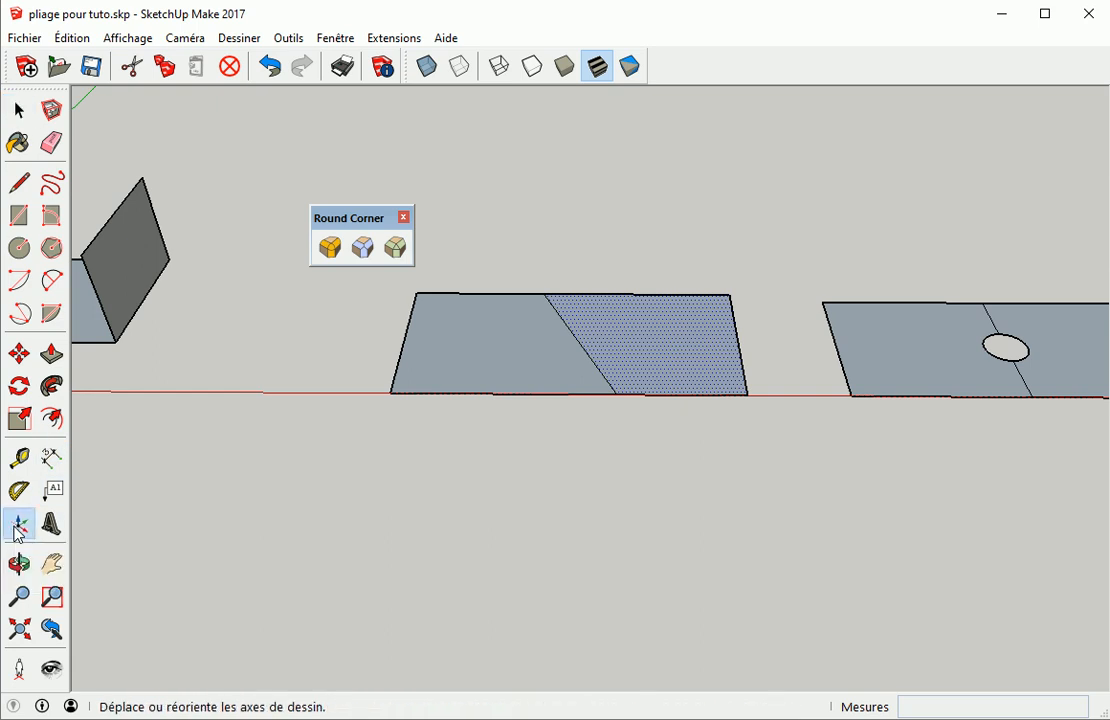
click(617, 394)
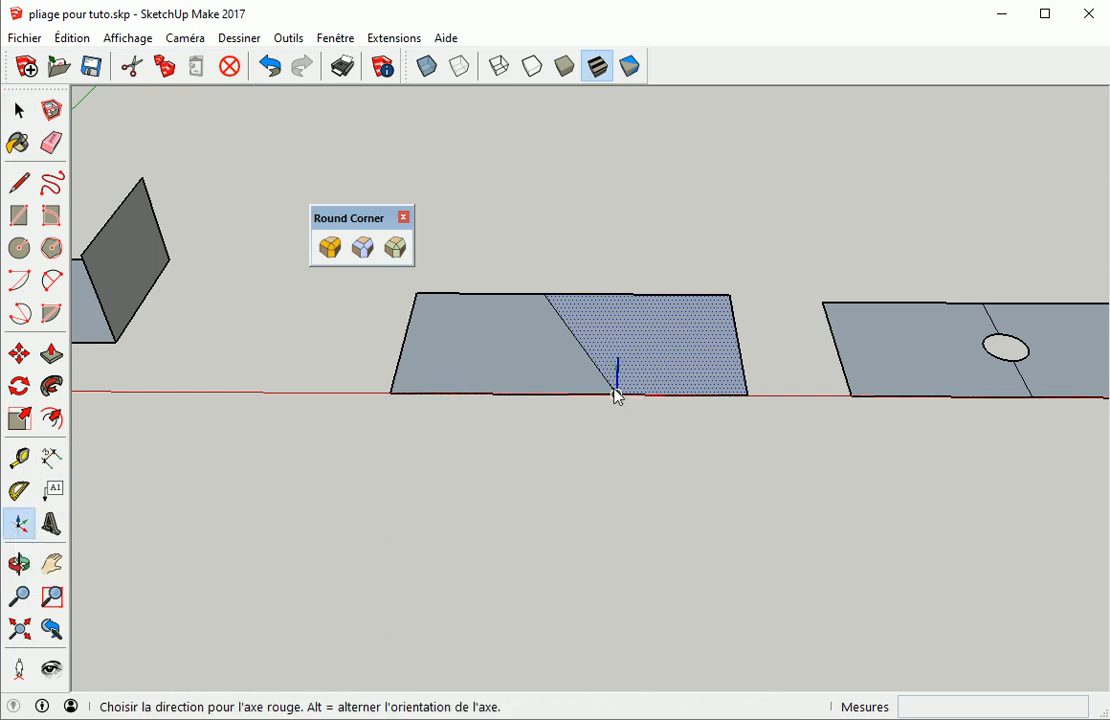
click(575, 336)
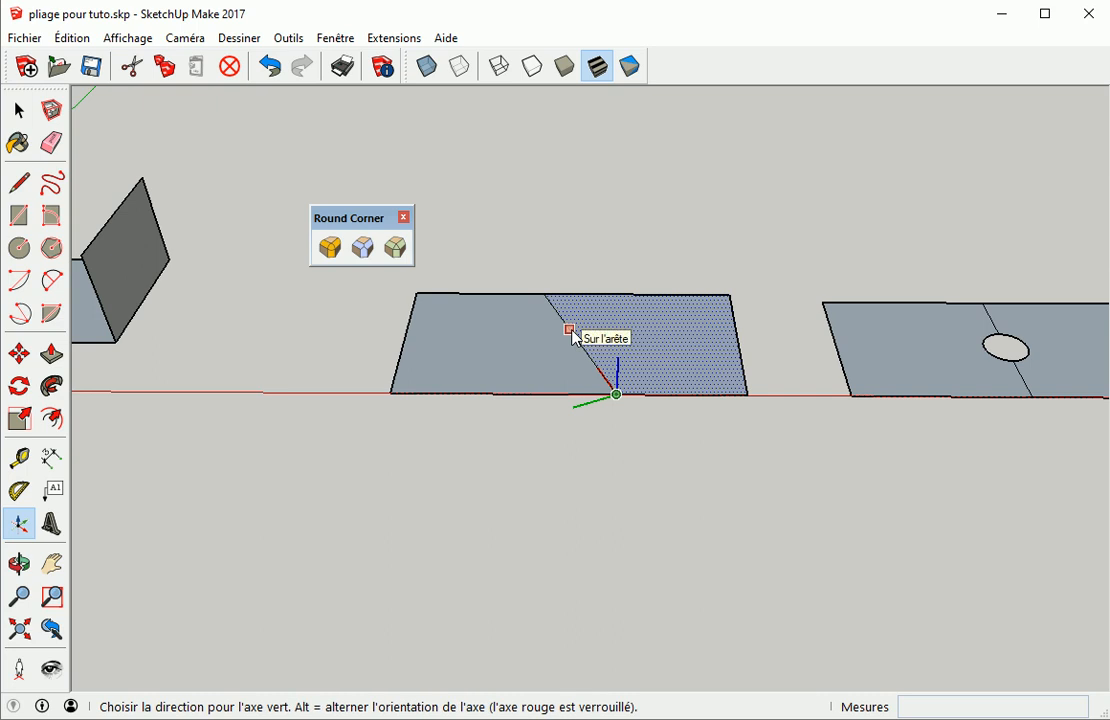
click(575, 338)
key(space)
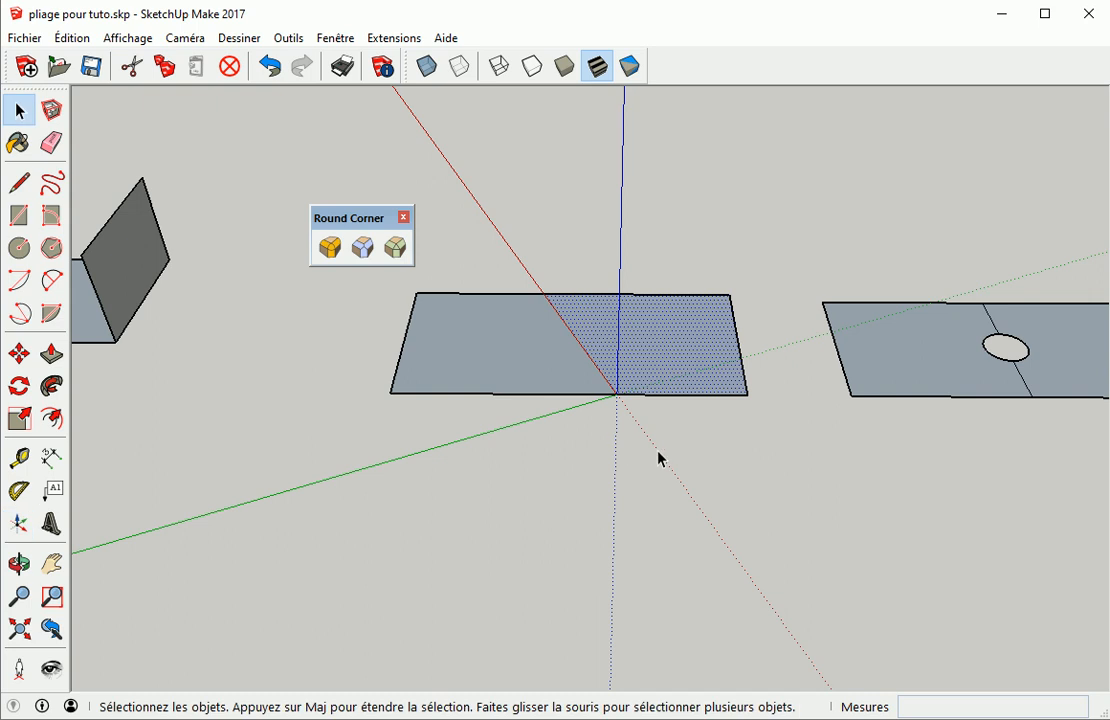
Rotate the right half of the second sheet about 52° around the diagonal fold line
key(q)
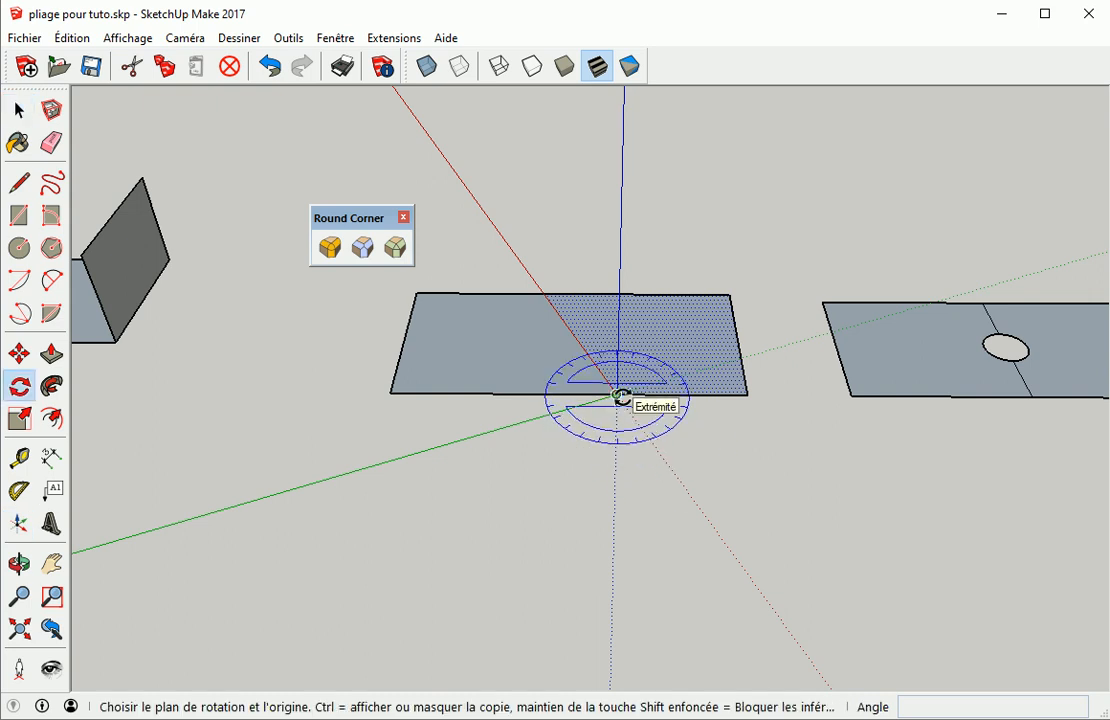
key(Right)
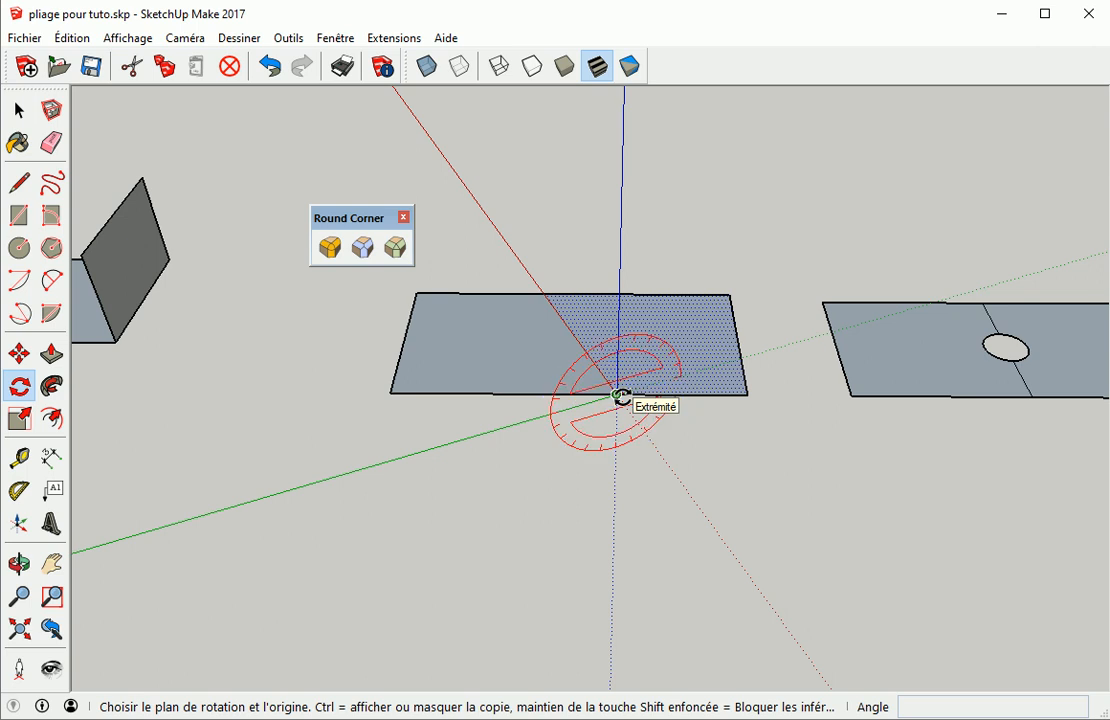
click(618, 395)
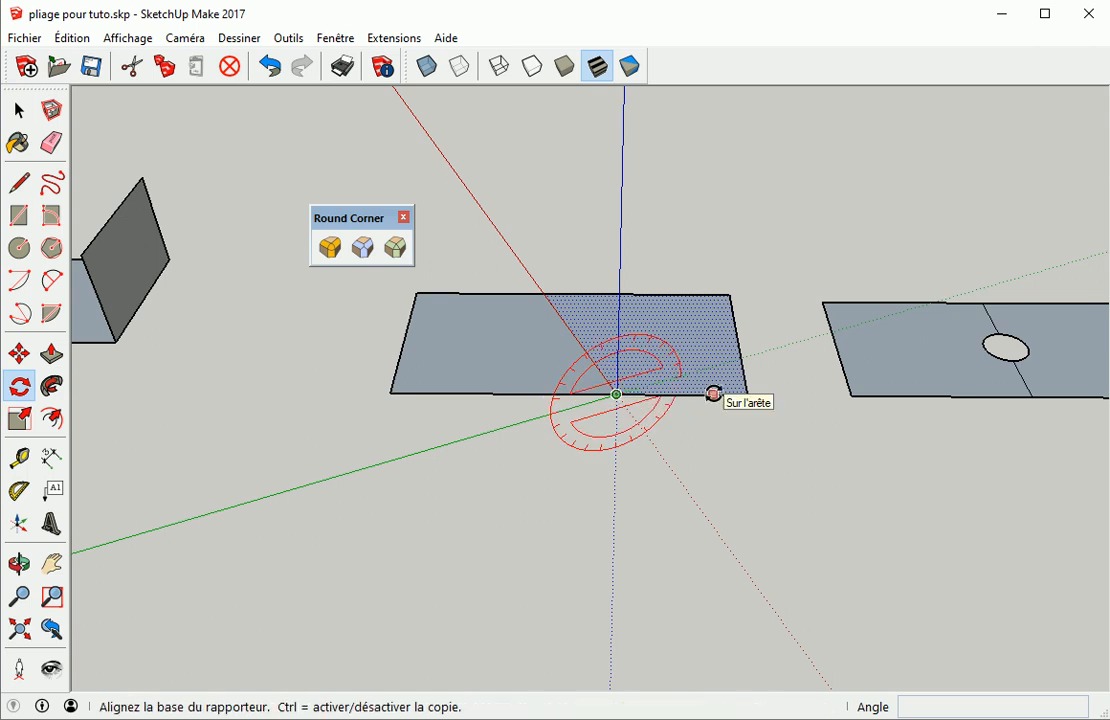
click(713, 394)
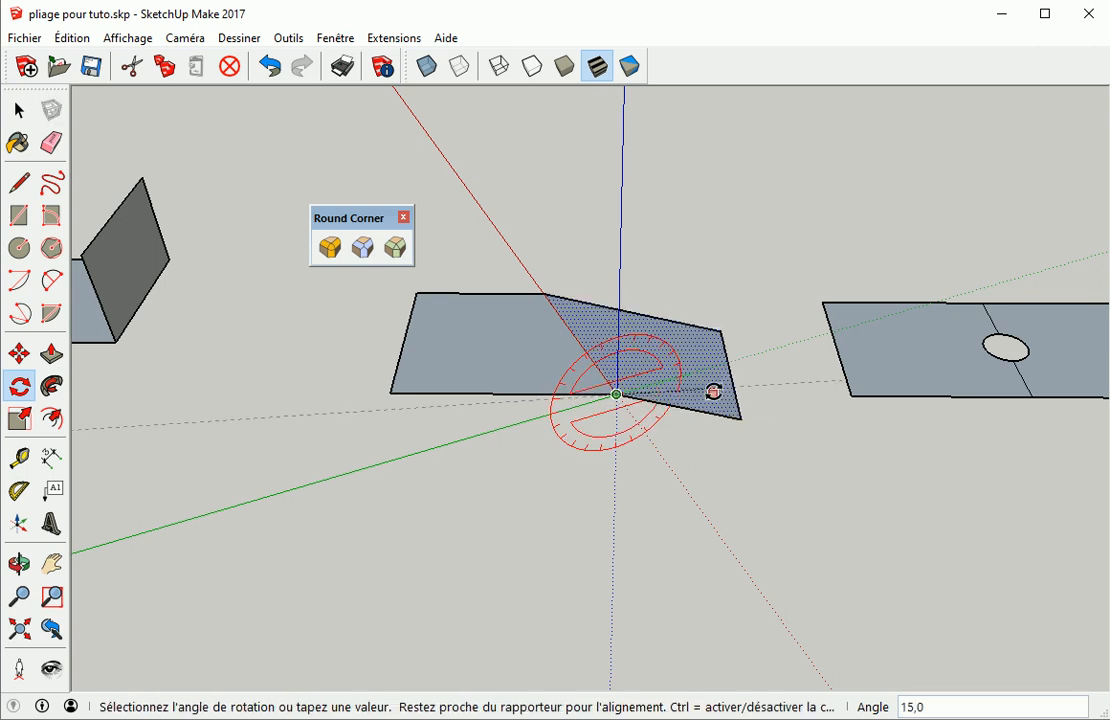
click(669, 324)
key(space)
click(733, 451)
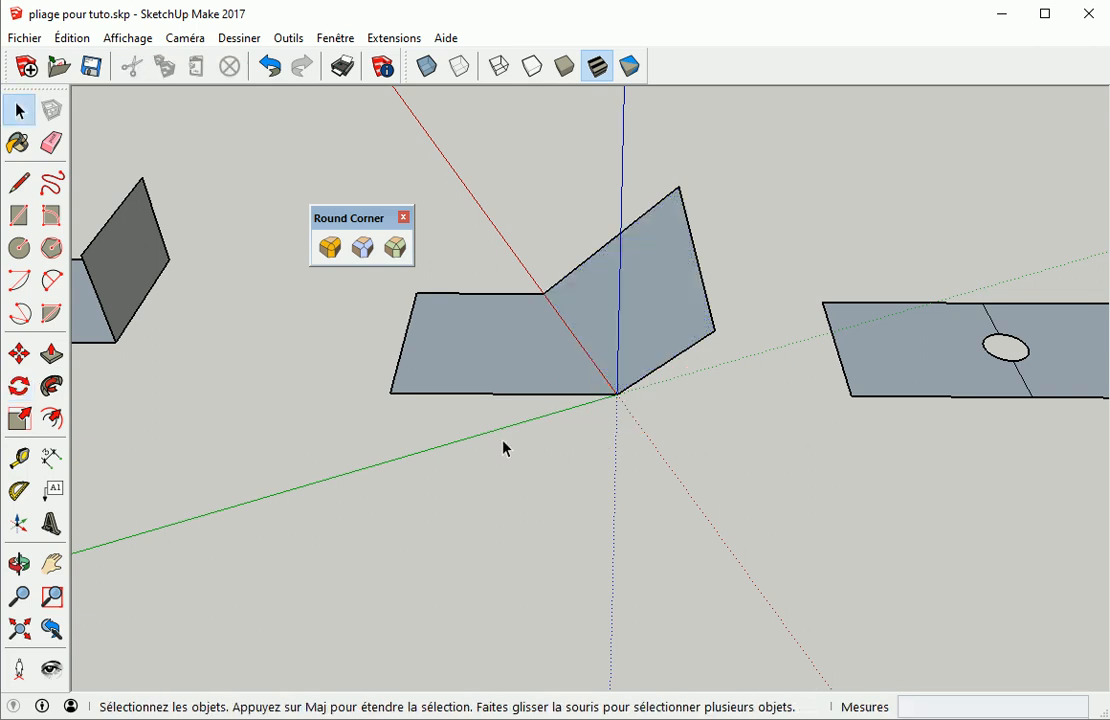
Reset the drawing axes to their default position
right_click(473, 447)
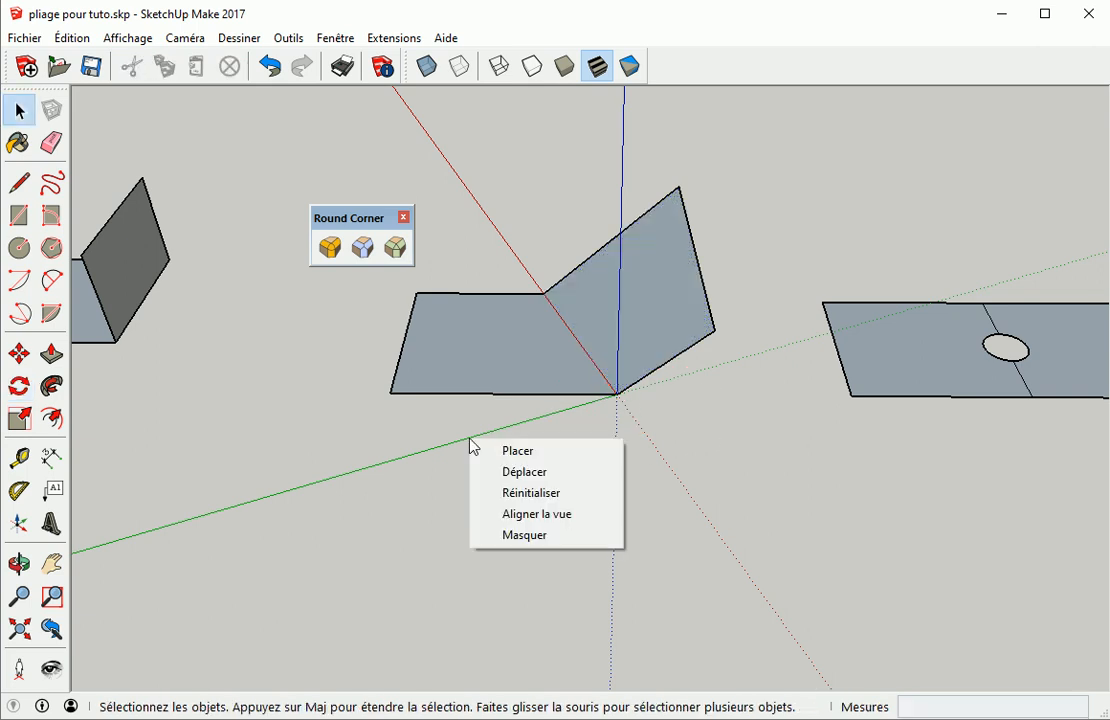
click(538, 493)
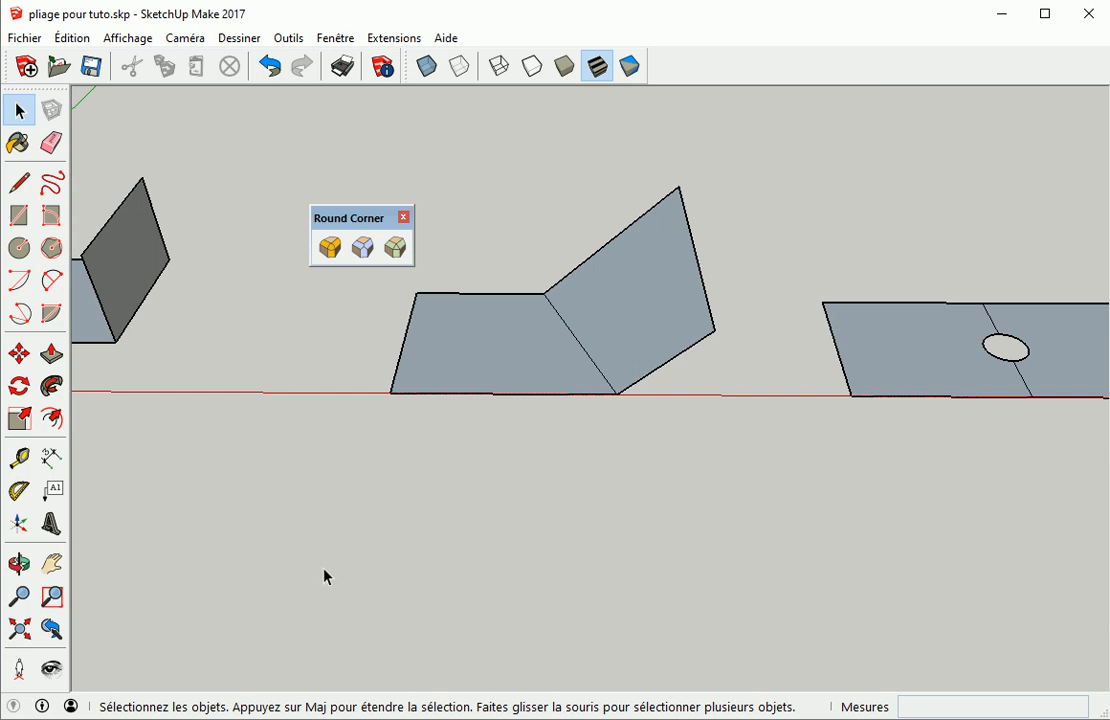
Rotate the right half of the third sheet, the one with the hole, about 36° around its fold line
shift+middle_drag(706, 548, 268, 550)
middle_drag(525, 520, 528, 555)
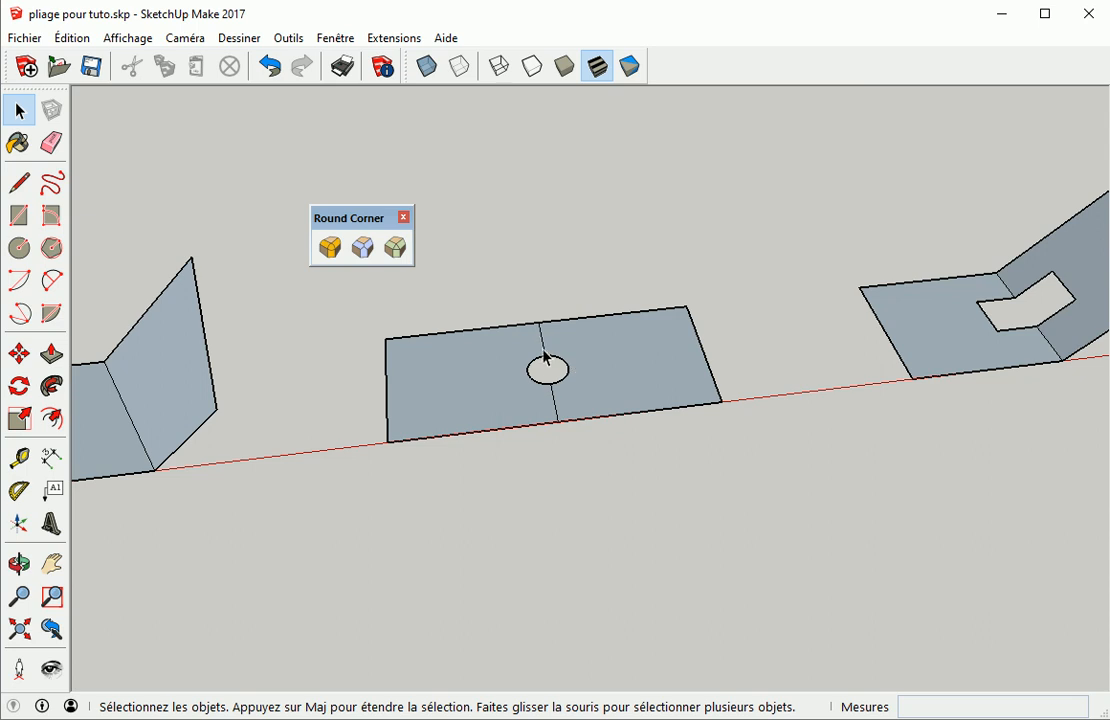
click(654, 392)
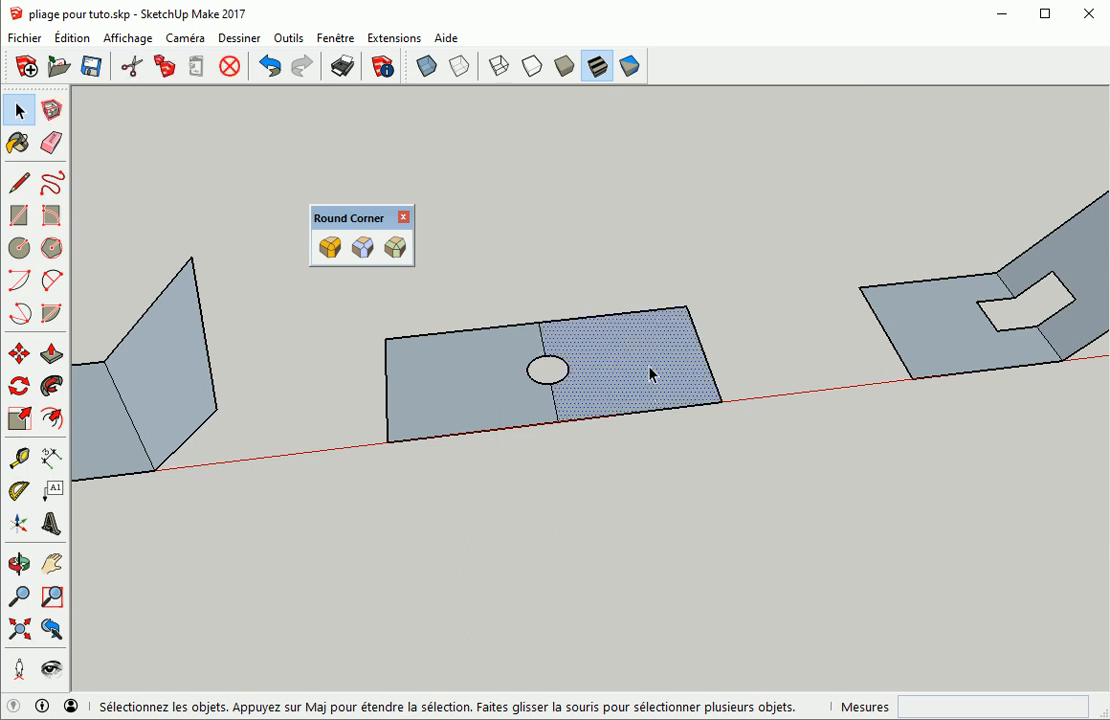
key(q)
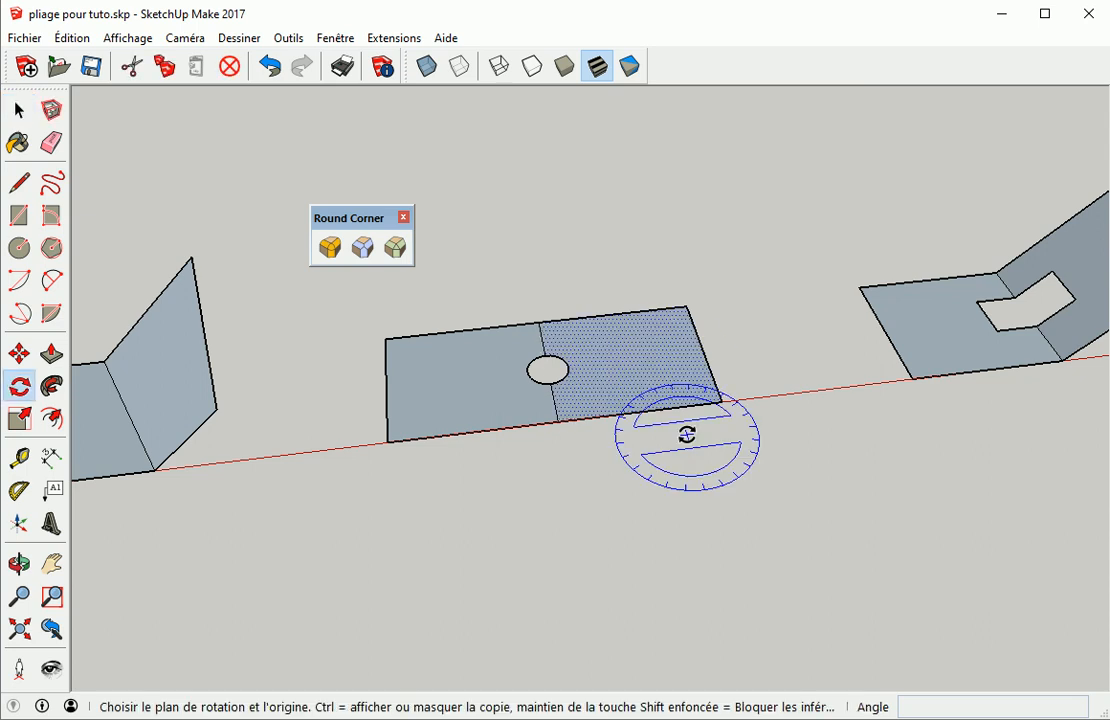
click(558, 421)
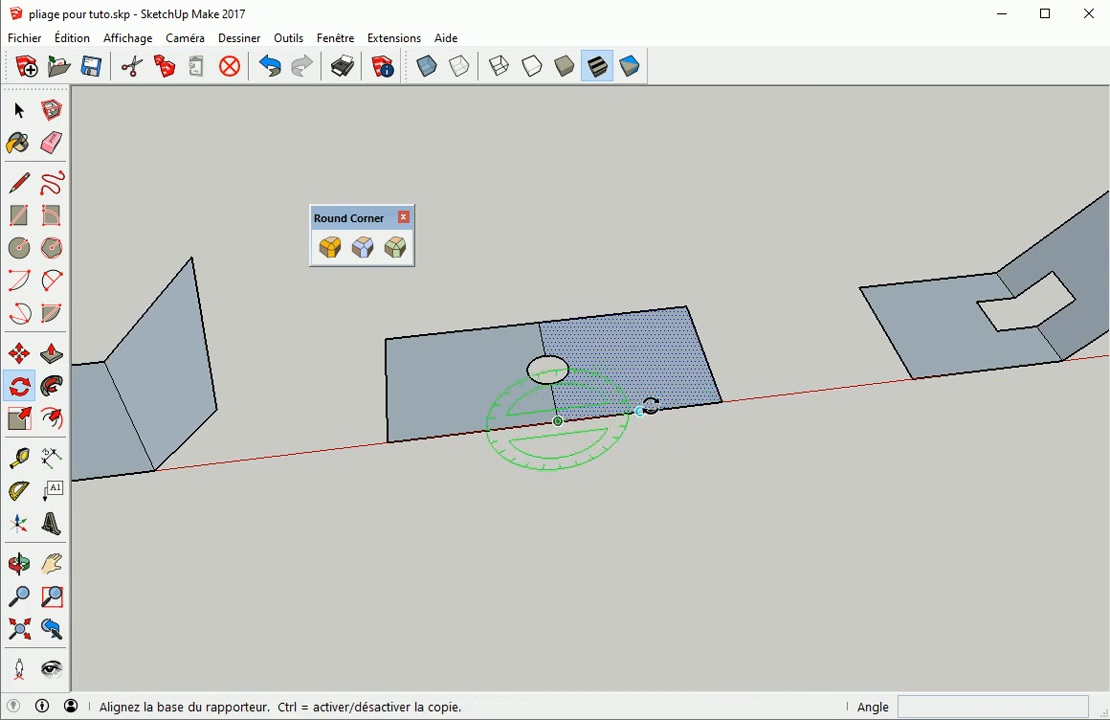
click(649, 406)
click(647, 362)
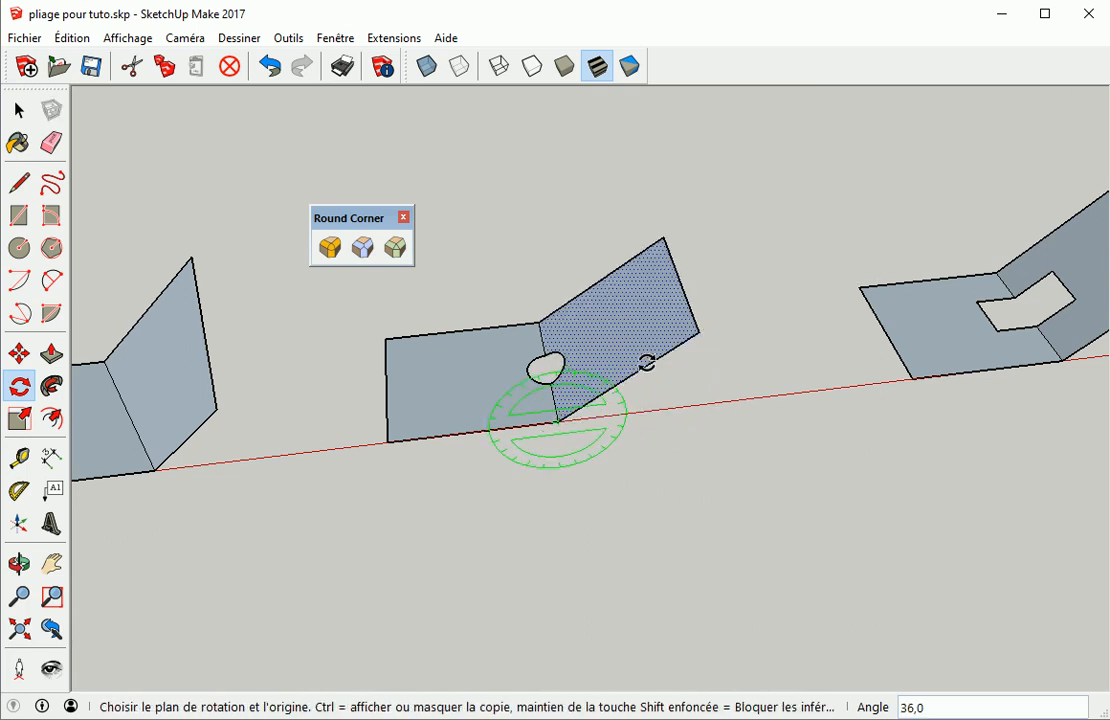
key(space)
click(664, 453)
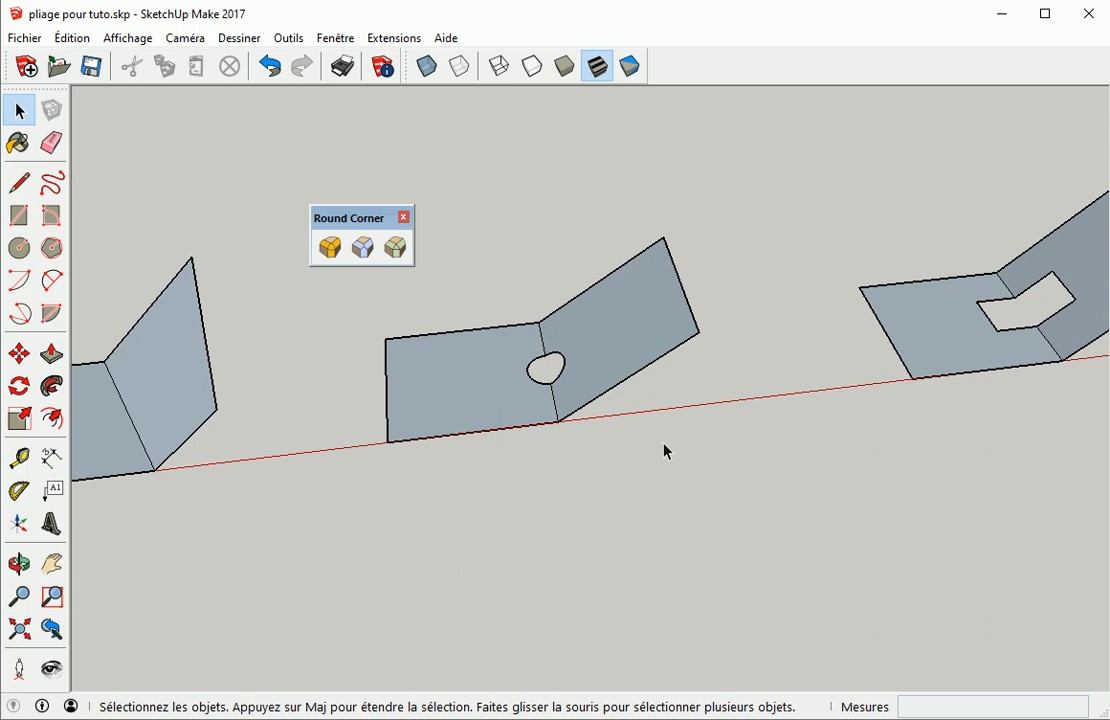
Start the Round Corner tool and move its palette to the bottom and back to the top
scroll(664, 453, down, 3)
scroll(505, 486, up, 1)
shift+middle_drag(505, 486, 698, 471)
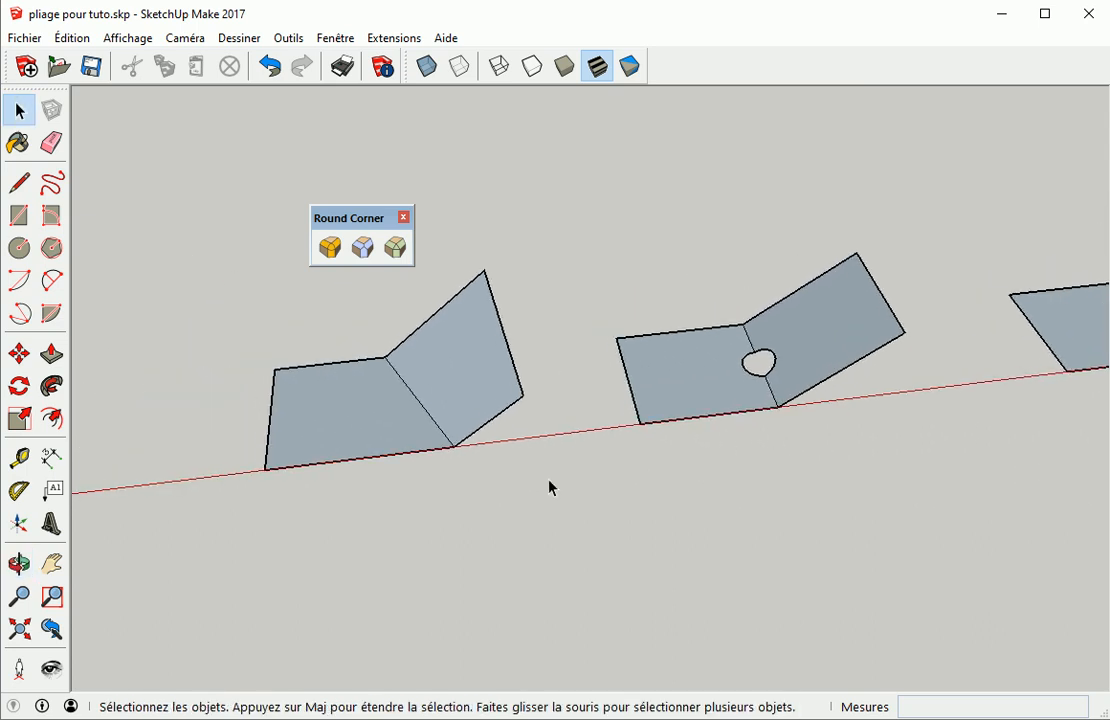
scroll(435, 501, down, 4)
shift+middle_drag(411, 510, 514, 447)
middle_drag(514, 447, 659, 320)
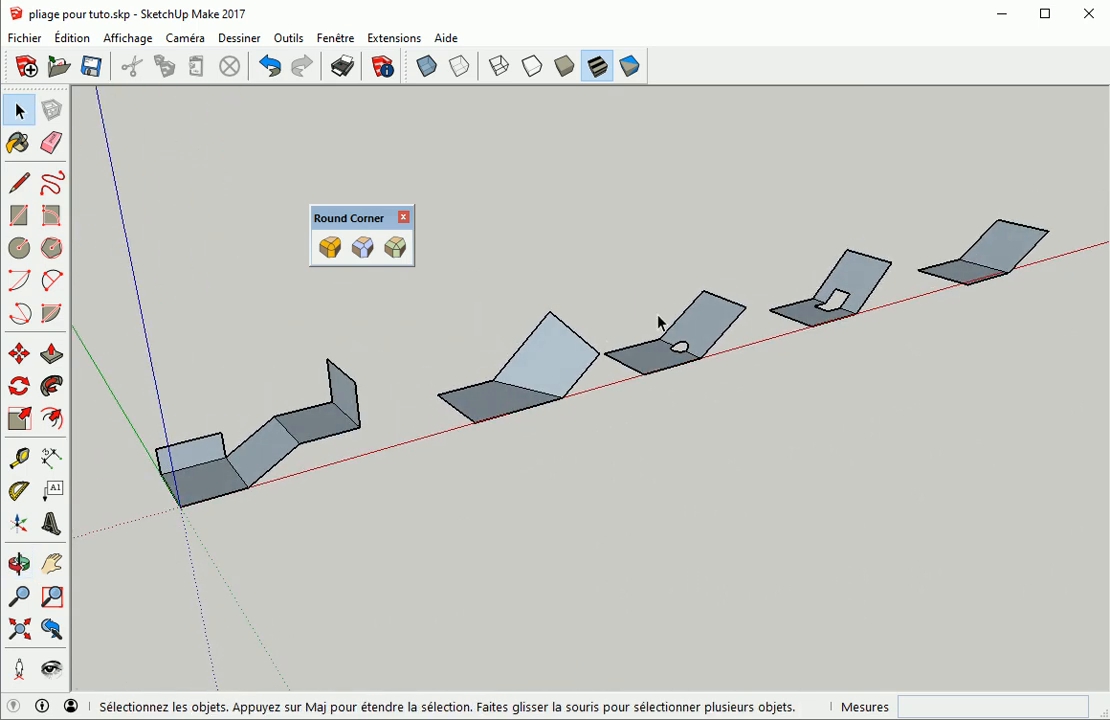
scroll(451, 436, up, 2)
scroll(379, 468, up, 1)
shift+middle_drag(379, 468, 648, 443)
scroll(490, 480, up, 3)
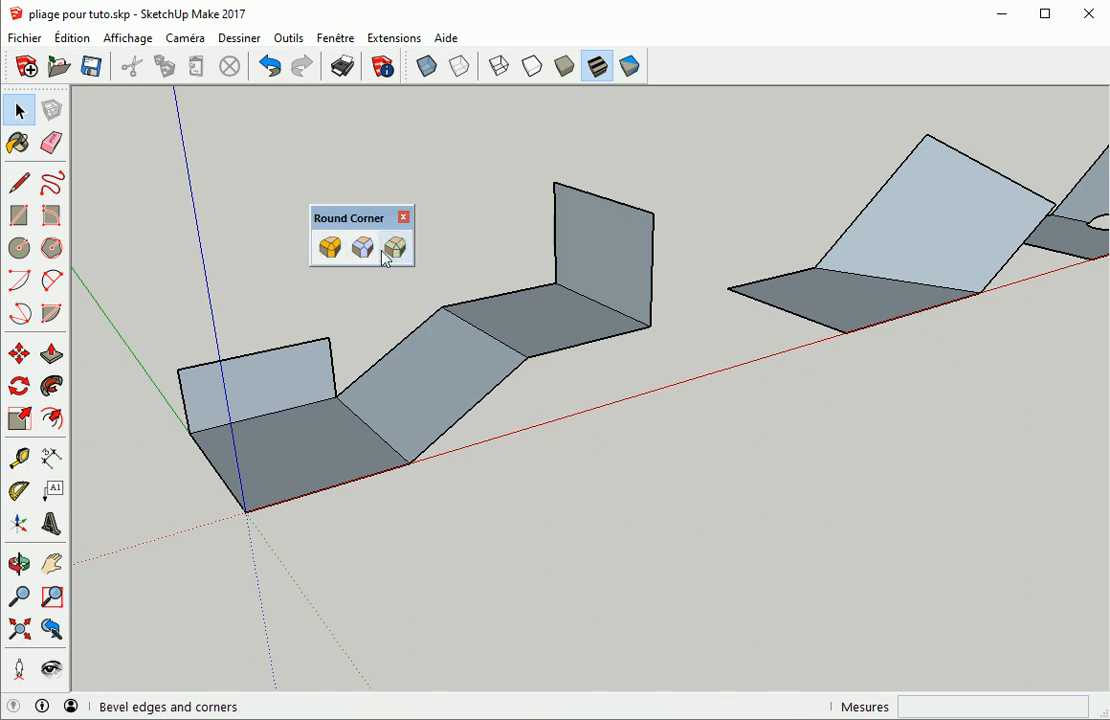
click(330, 248)
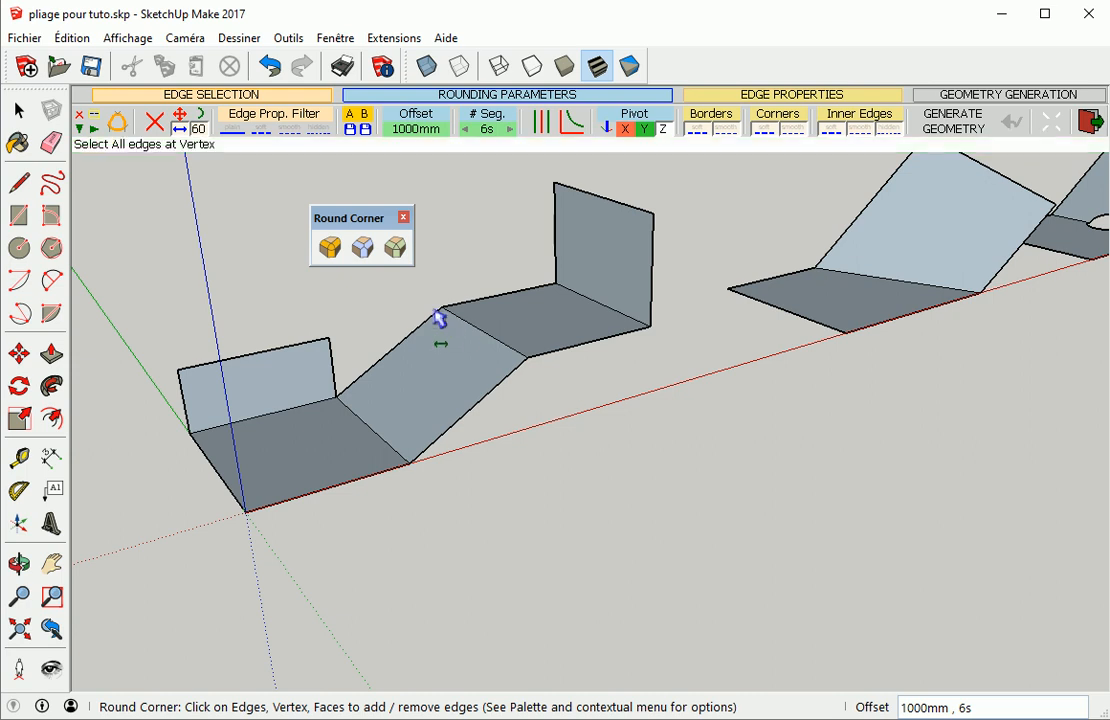
click(83, 130)
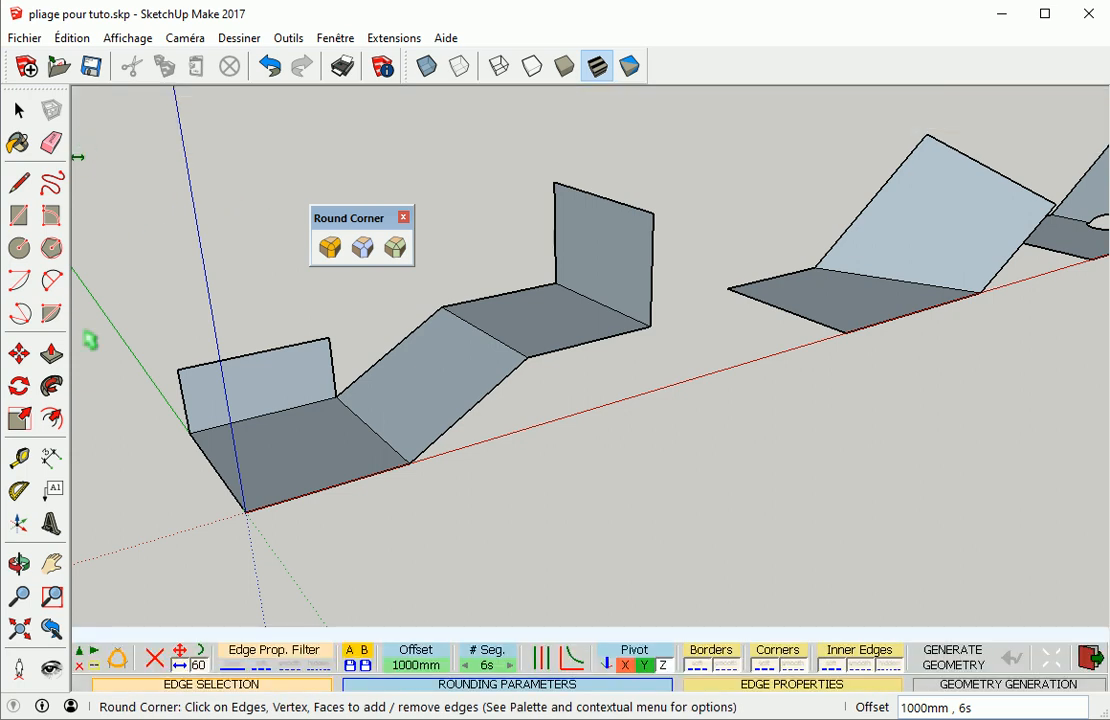
click(82, 664)
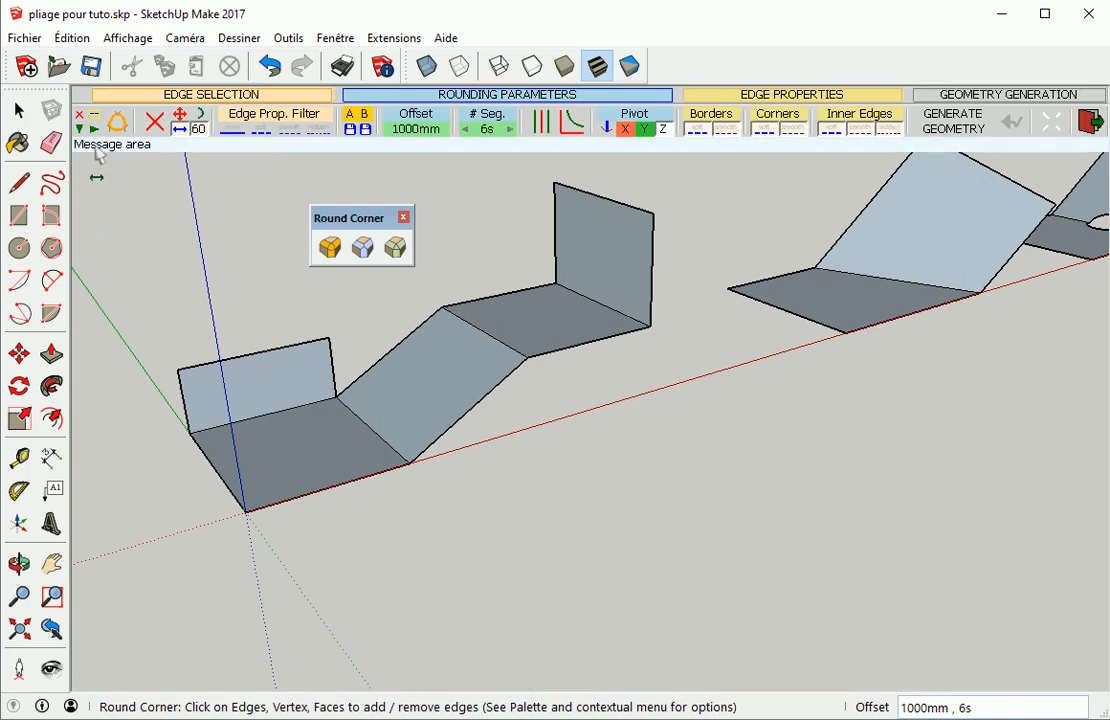
Open the Round Corner default parameters dialog and close it
click(86, 118)
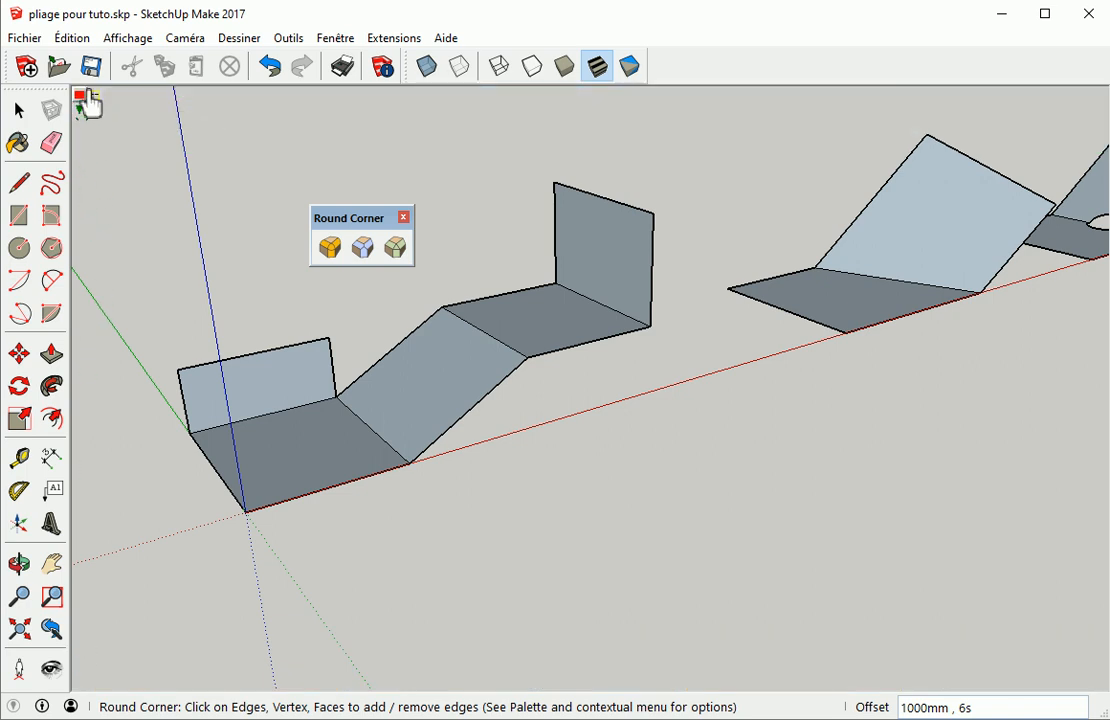
click(87, 104)
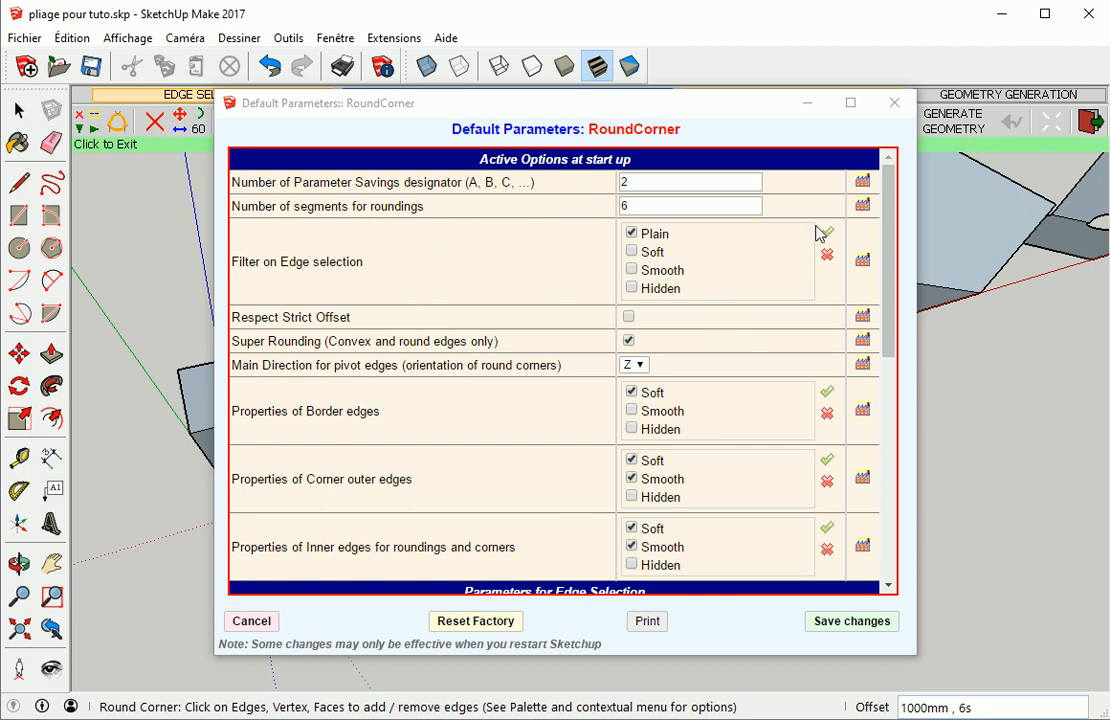
click(895, 103)
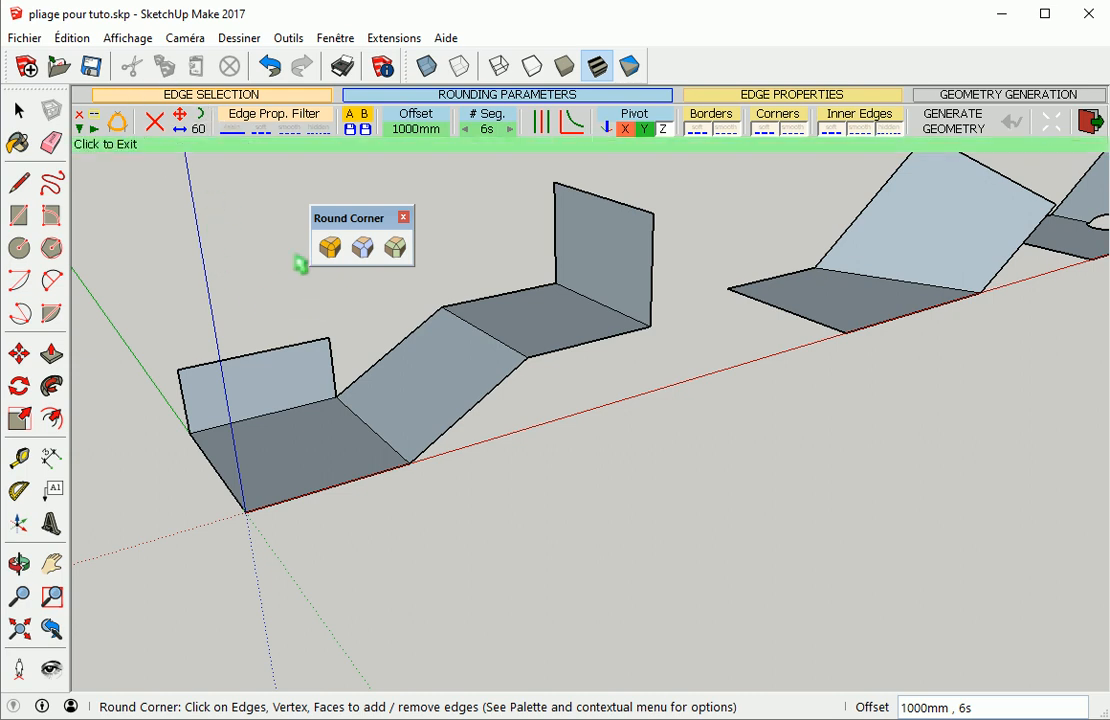
click(373, 435)
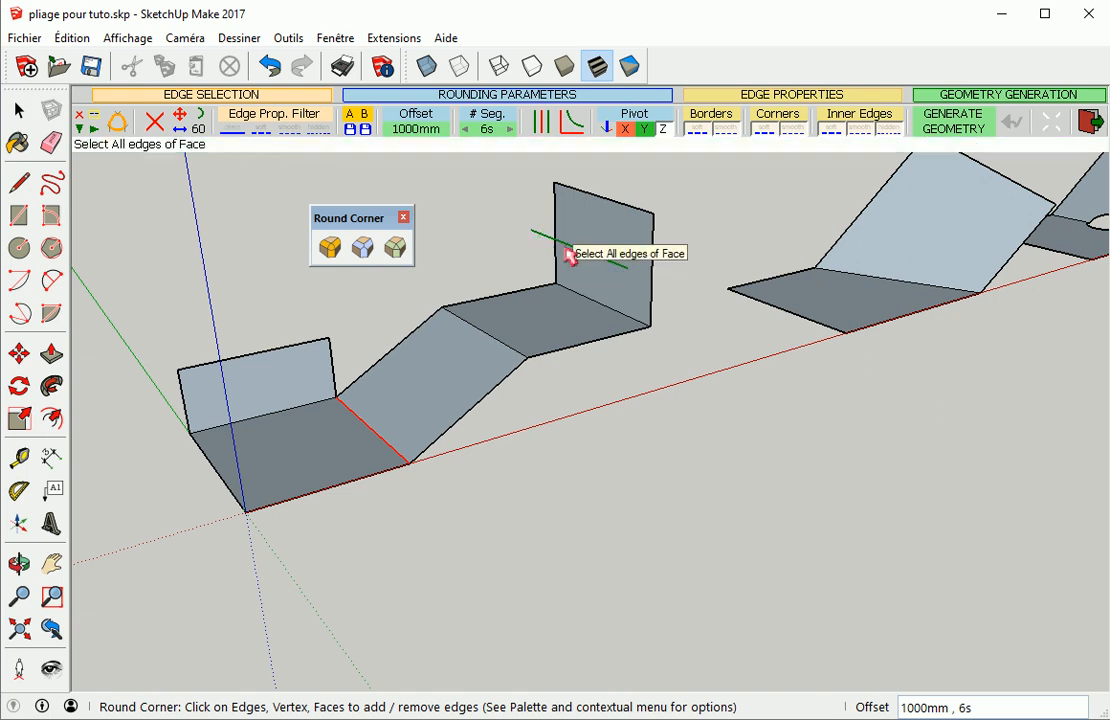
scroll(569, 254, down, 1)
scroll(569, 254, down, 1)
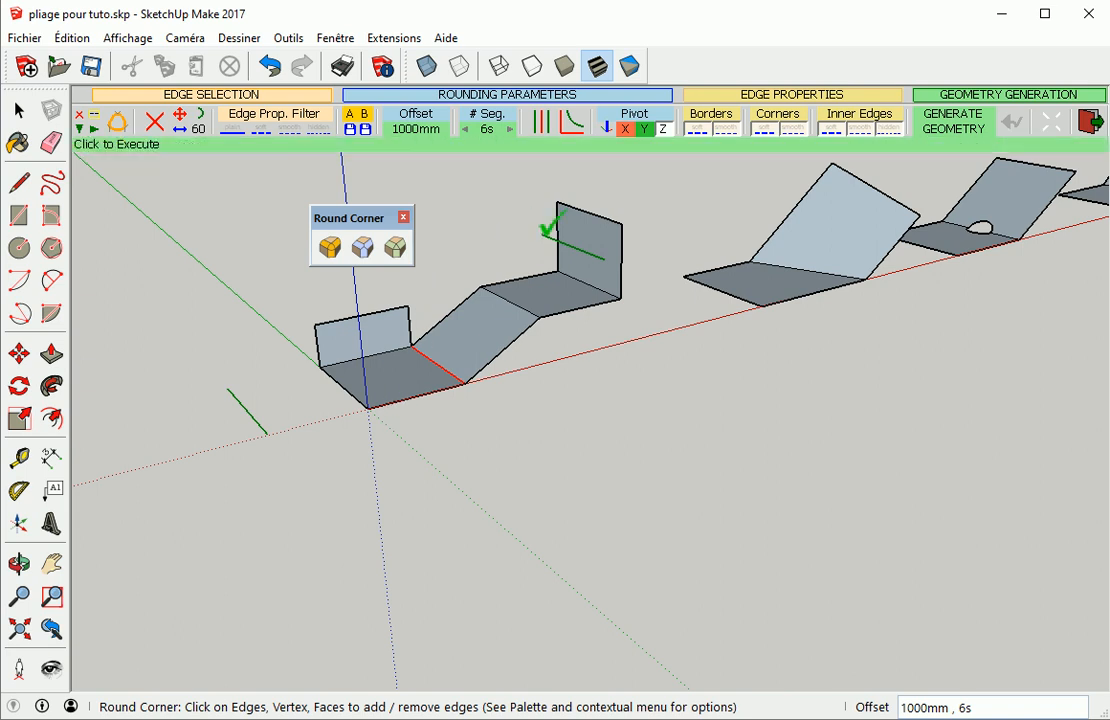
click(517, 314)
click(515, 308)
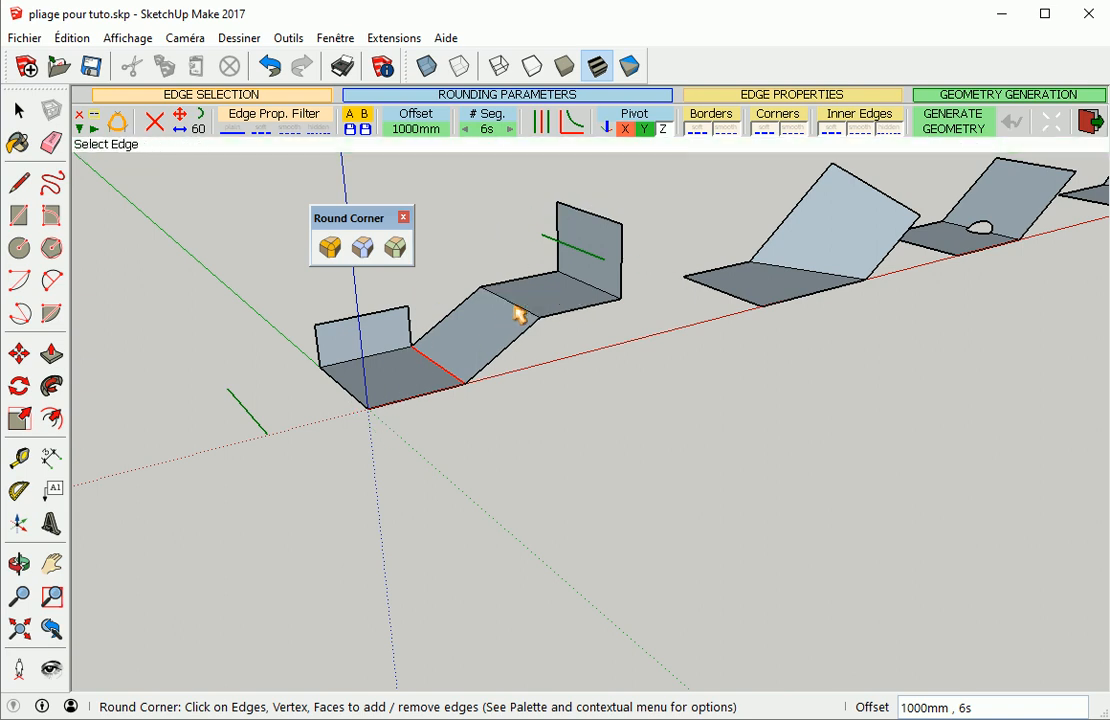
click(438, 365)
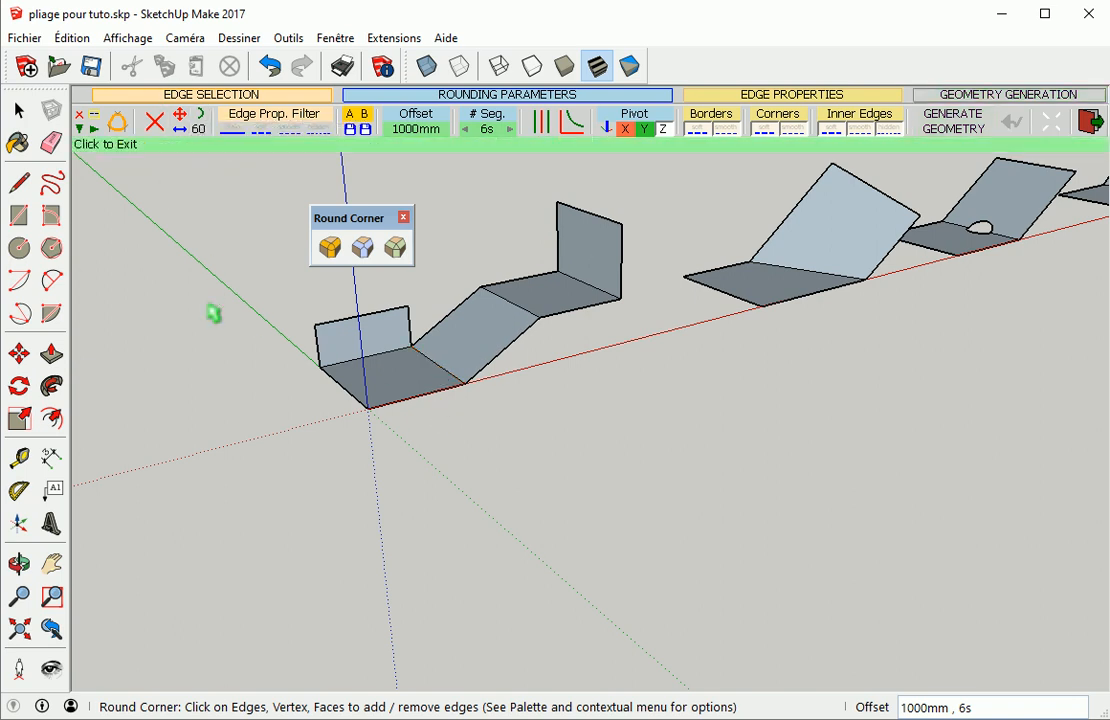
scroll(400, 384, up, 2)
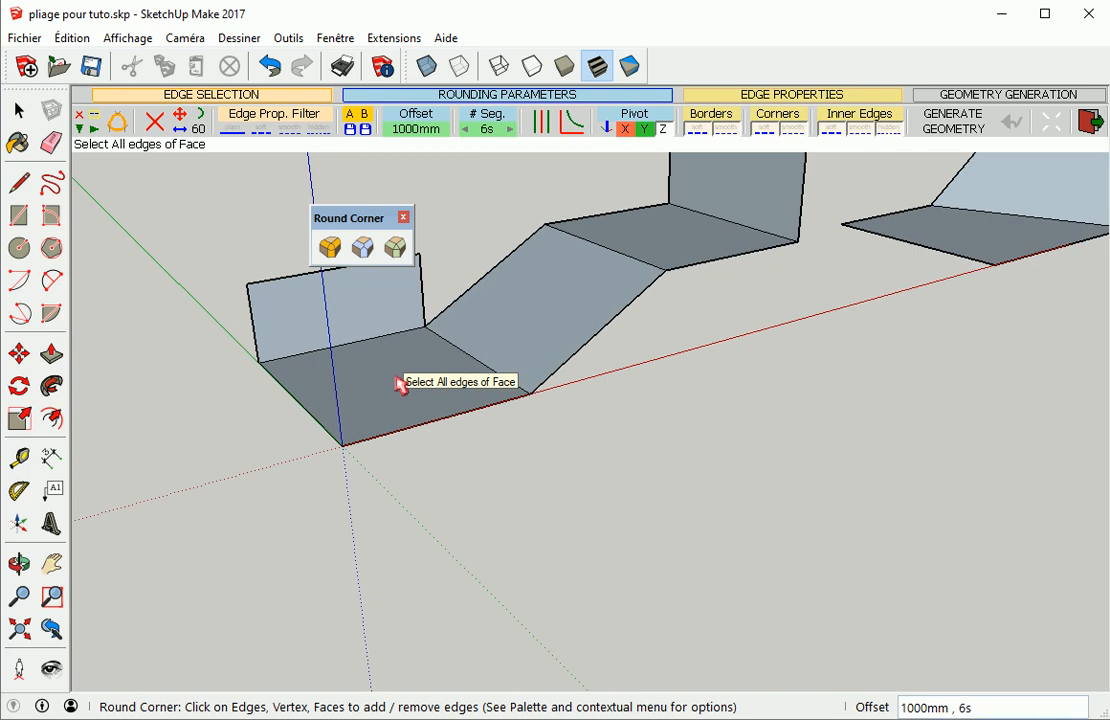
click(400, 384)
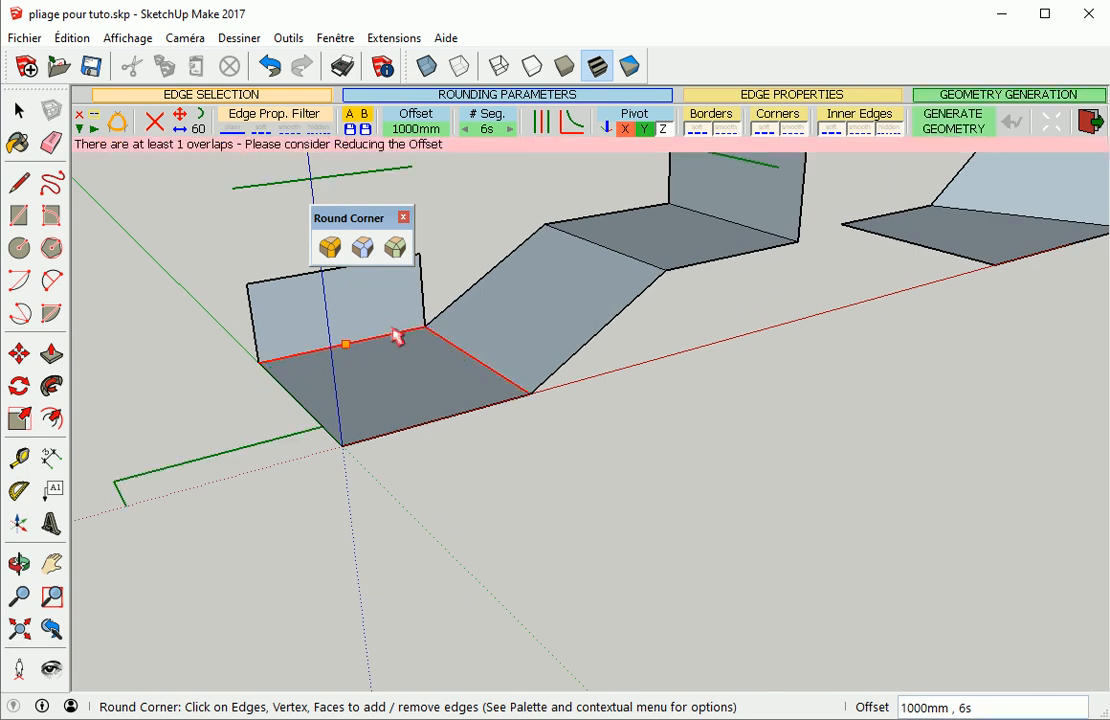
click(392, 390)
click(392, 390)
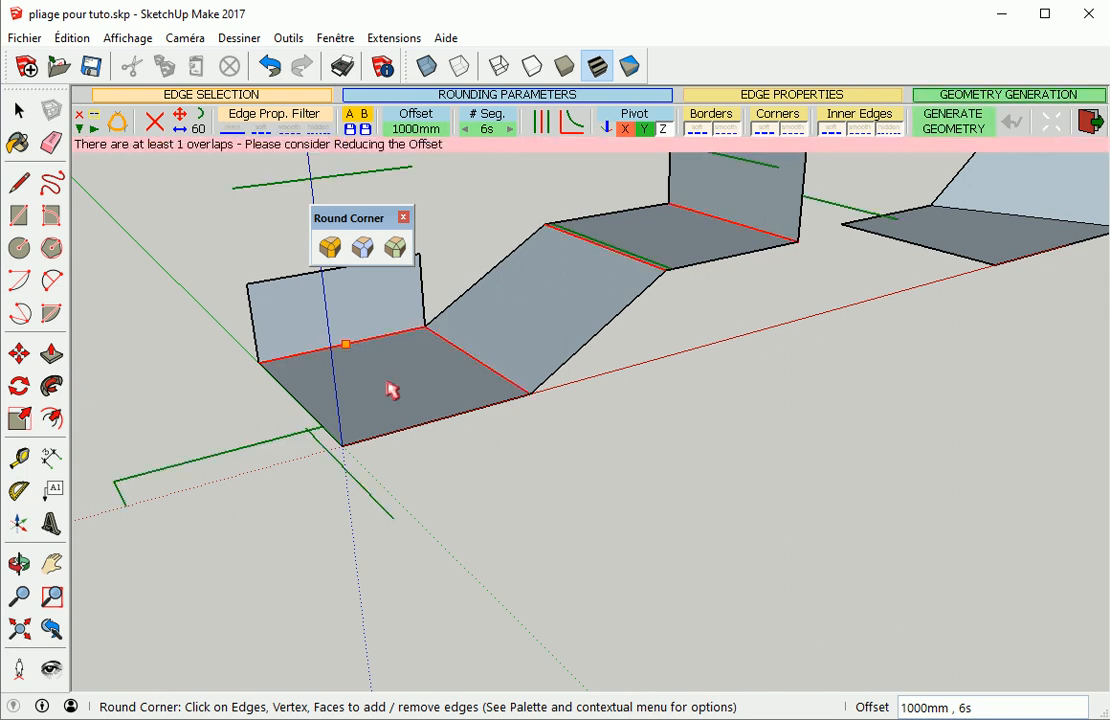
scroll(436, 385, down, 2)
middle_drag(441, 370, 441, 468)
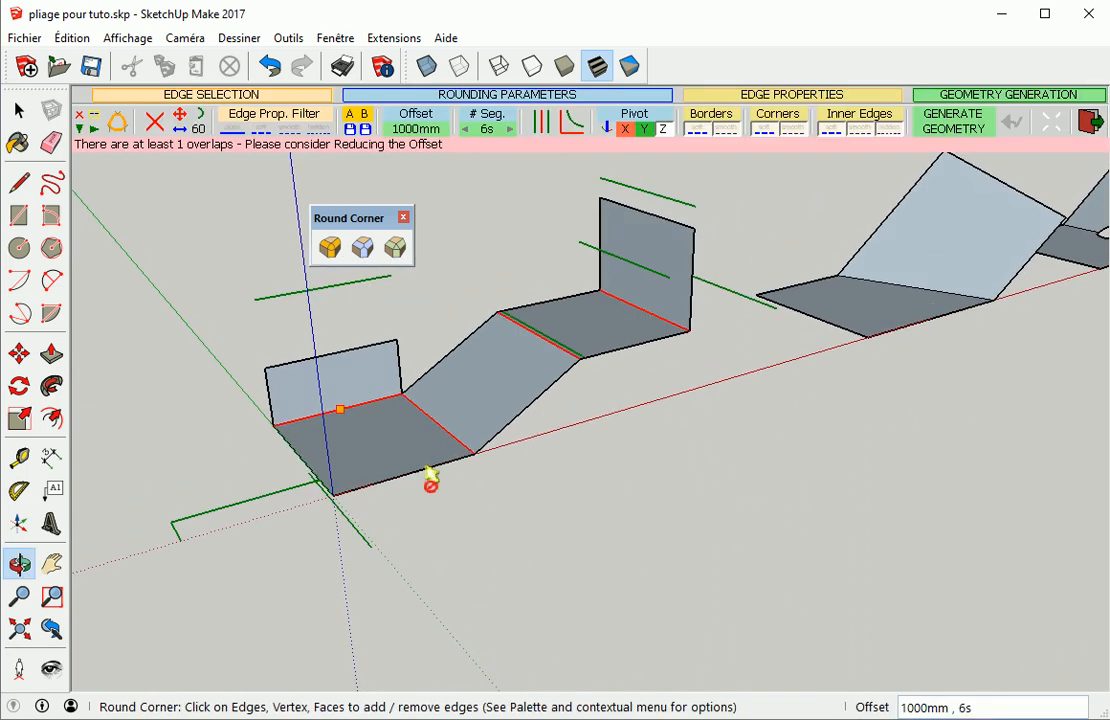
click(458, 296)
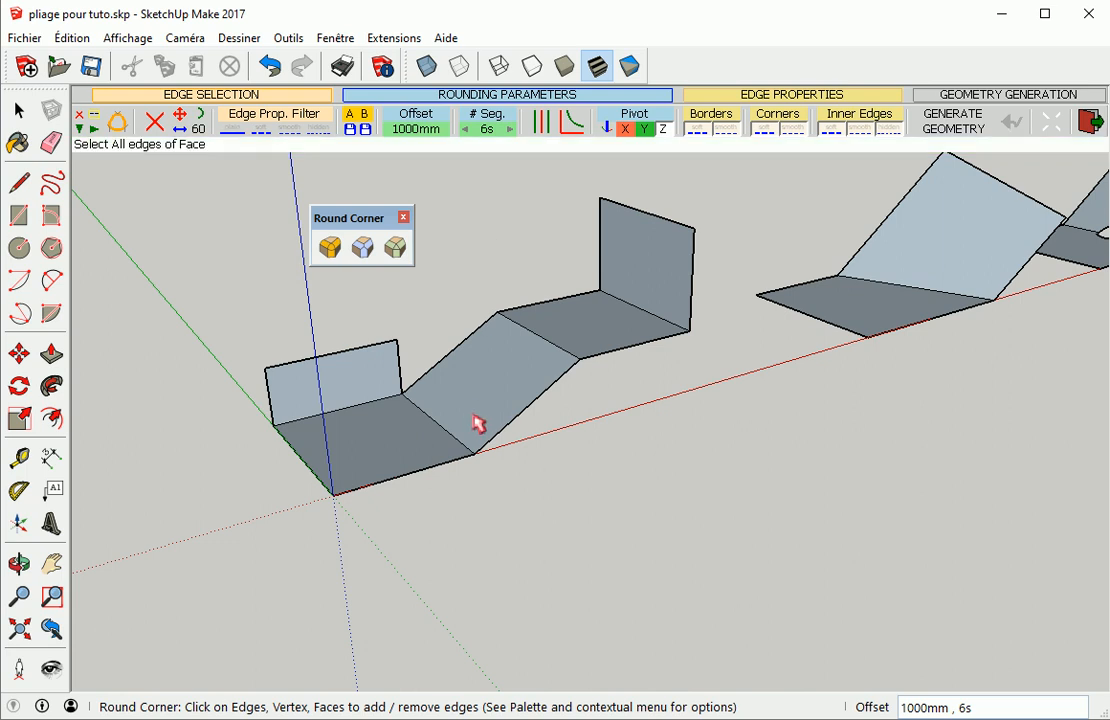
Select the first bend of the first folded sheet, set the offset to 200 mm and generate the rounding
click(445, 432)
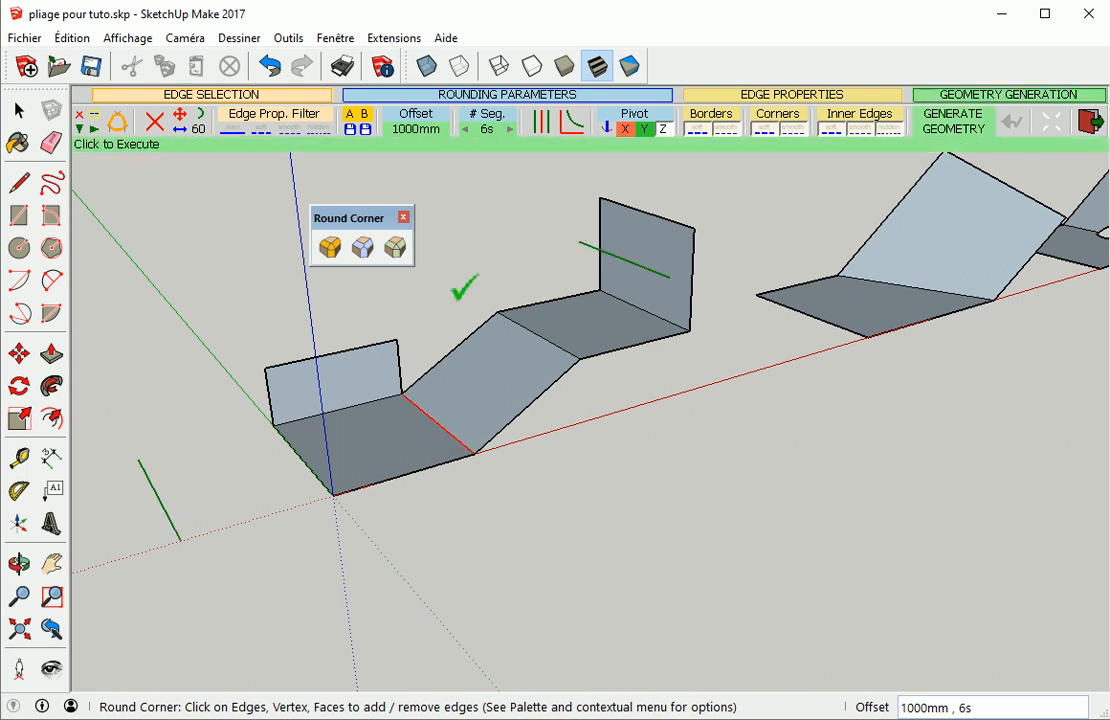
click(423, 131)
text(20)
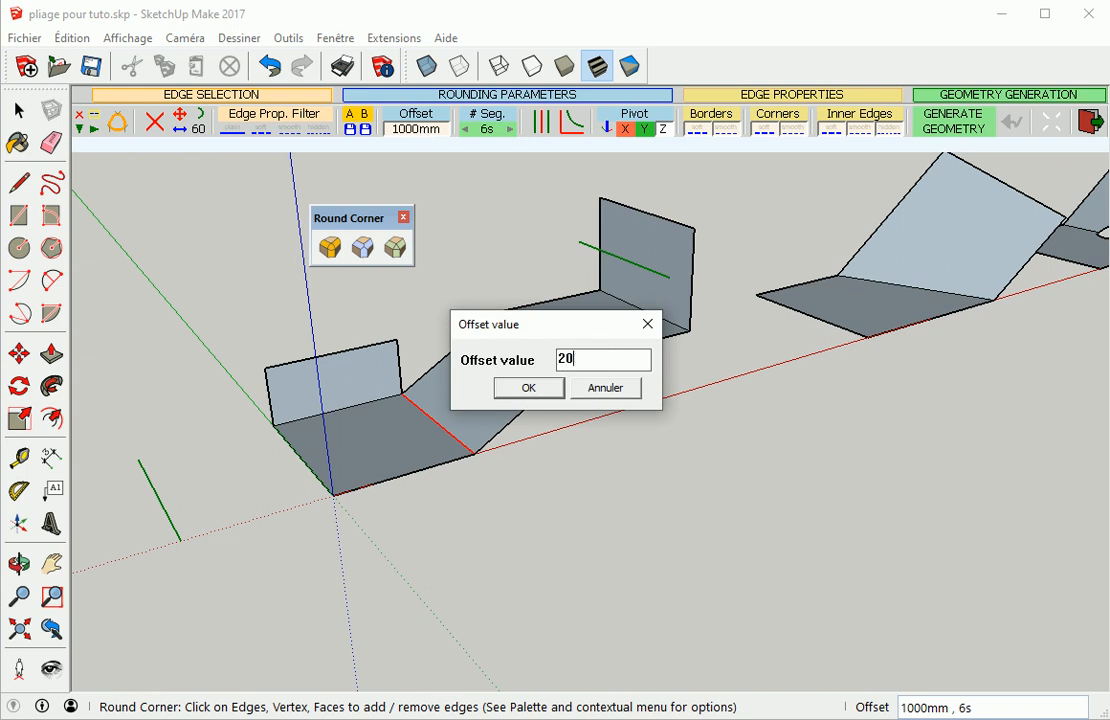
text(0)
key(Return)
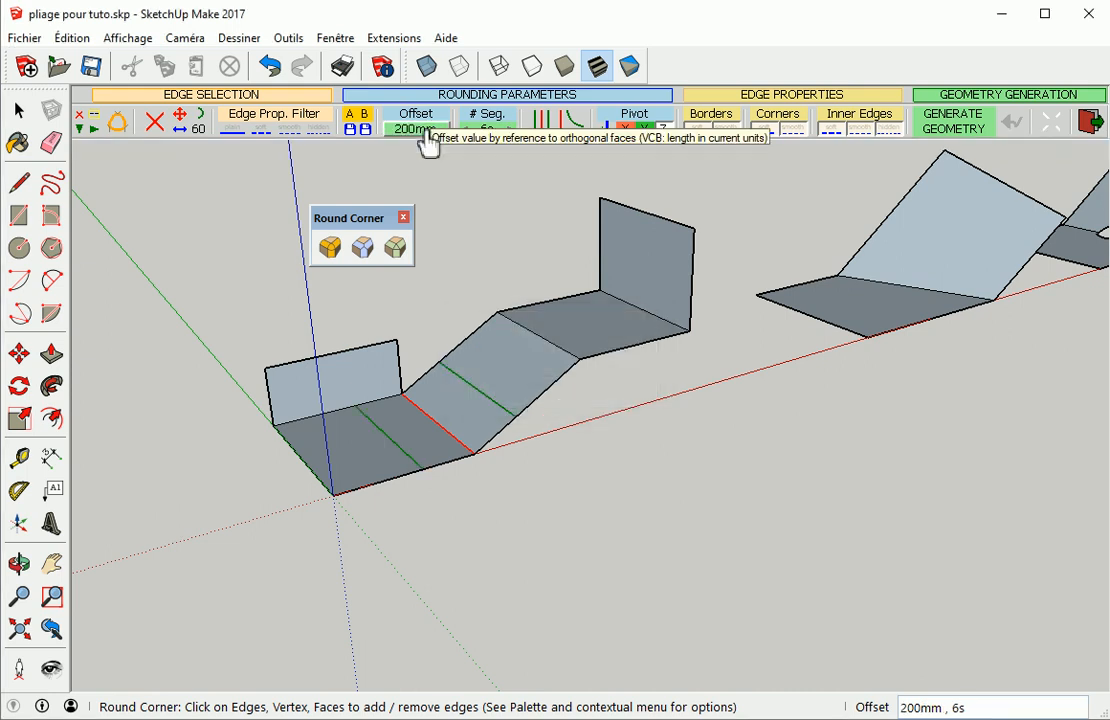
scroll(471, 372, up, 3)
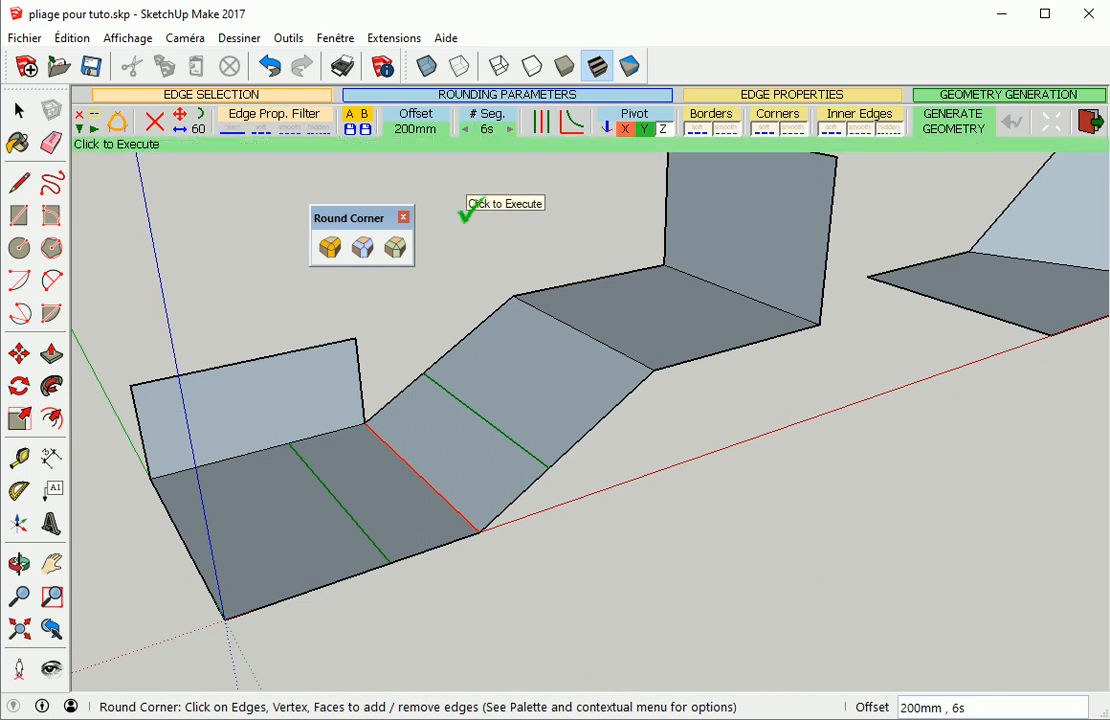
click(396, 181)
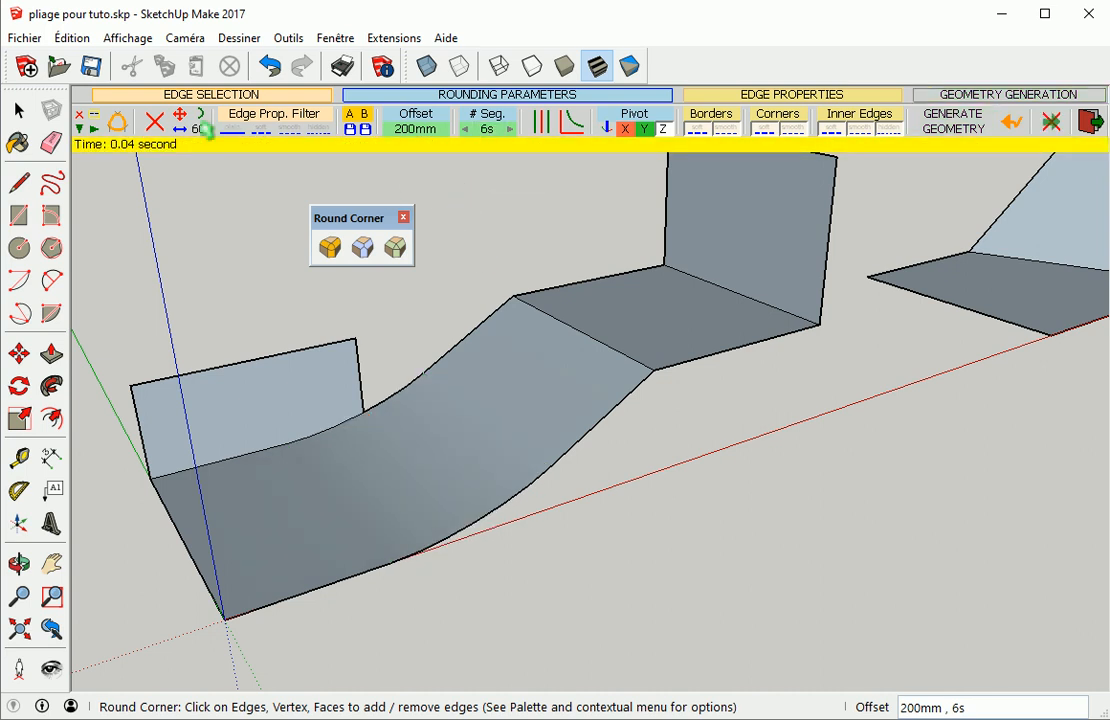
Display hidden geometry and undo the generated rounding
click(127, 38)
click(155, 110)
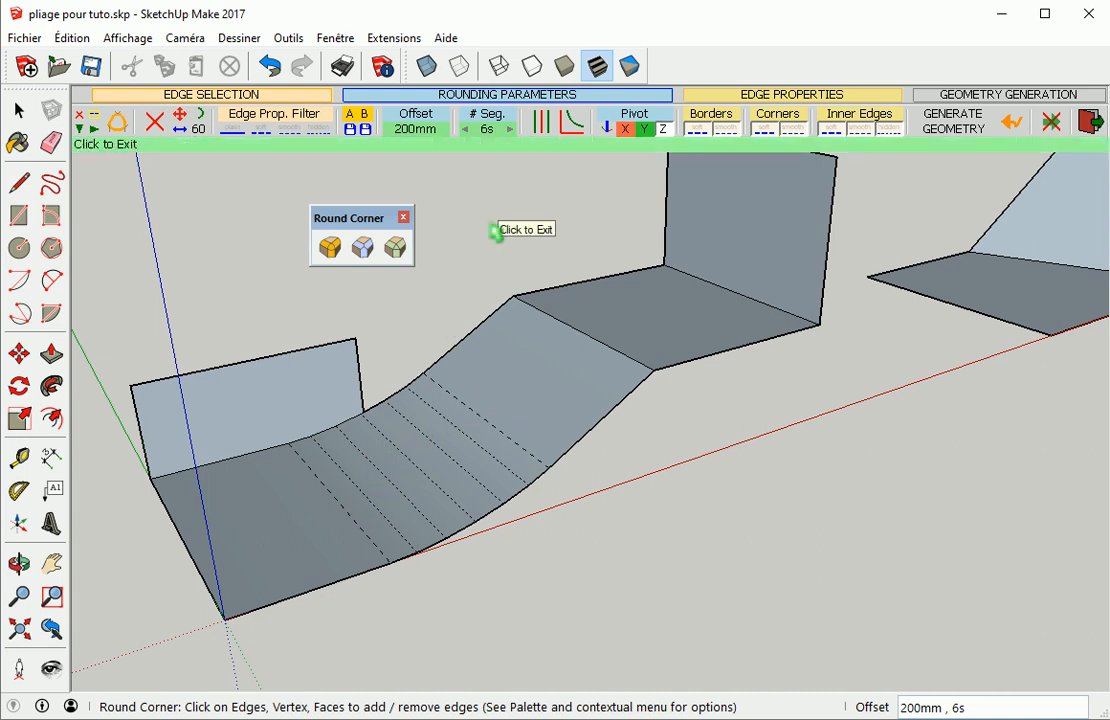
click(1015, 122)
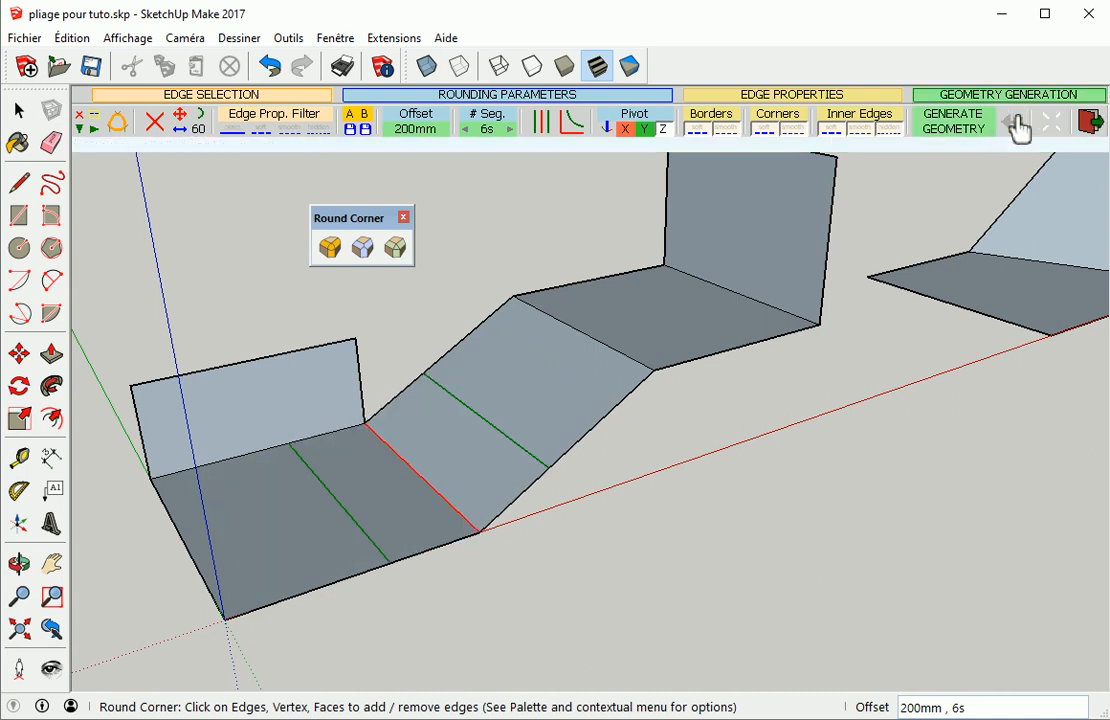
Set the number of segments to 10 and regenerate the rounding on the selected bend
click(511, 130)
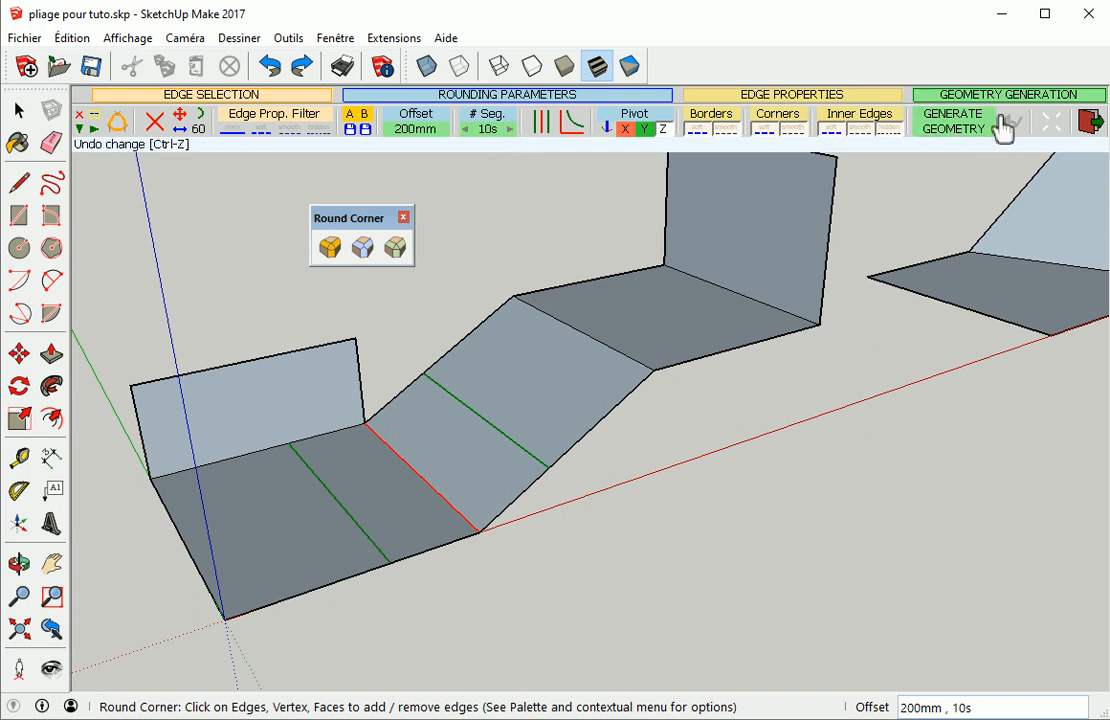
click(541, 231)
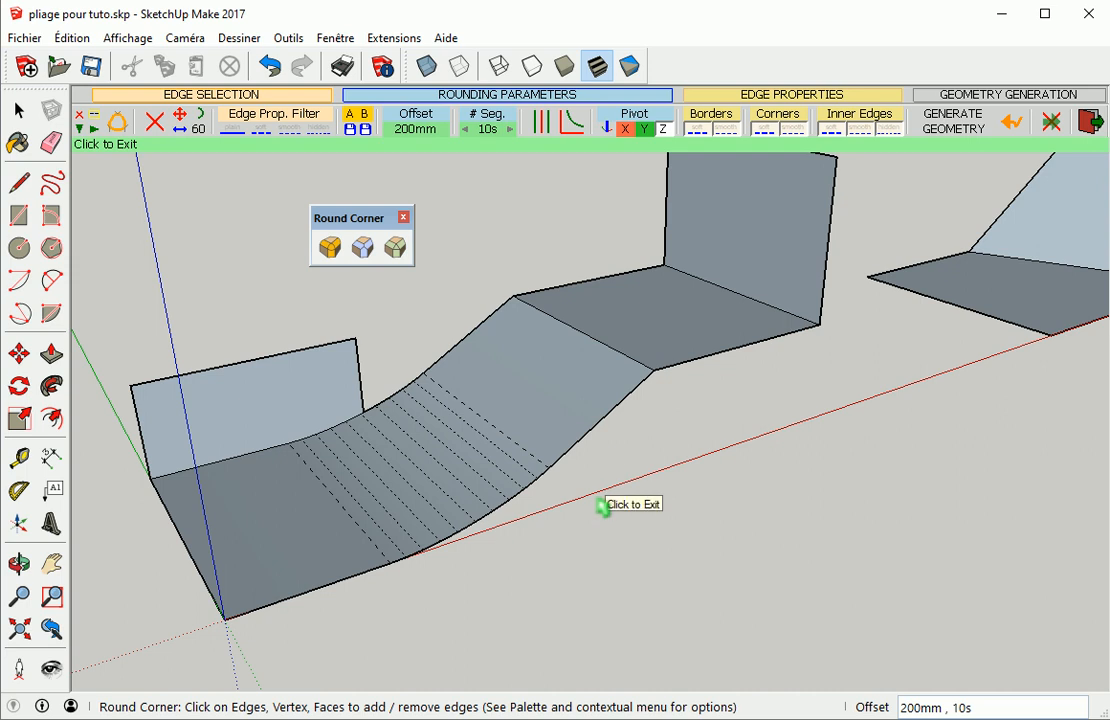
Undo the generated rounding on the first folded sheet's bend and clear the edge selection
click(1014, 122)
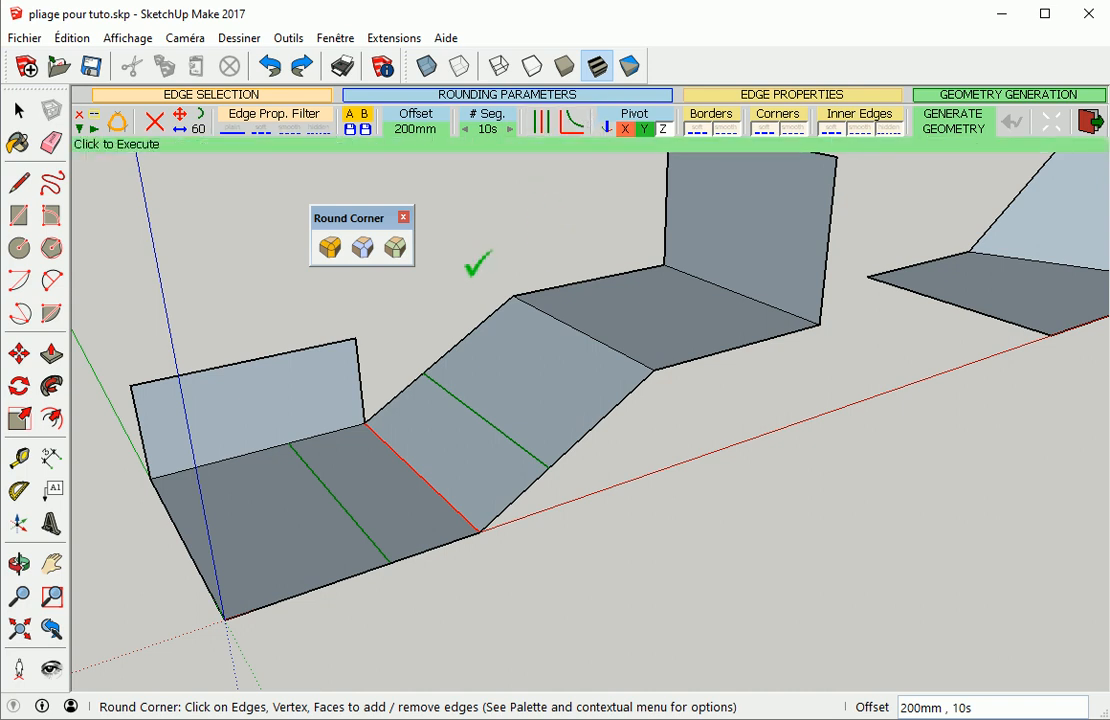
click(493, 226)
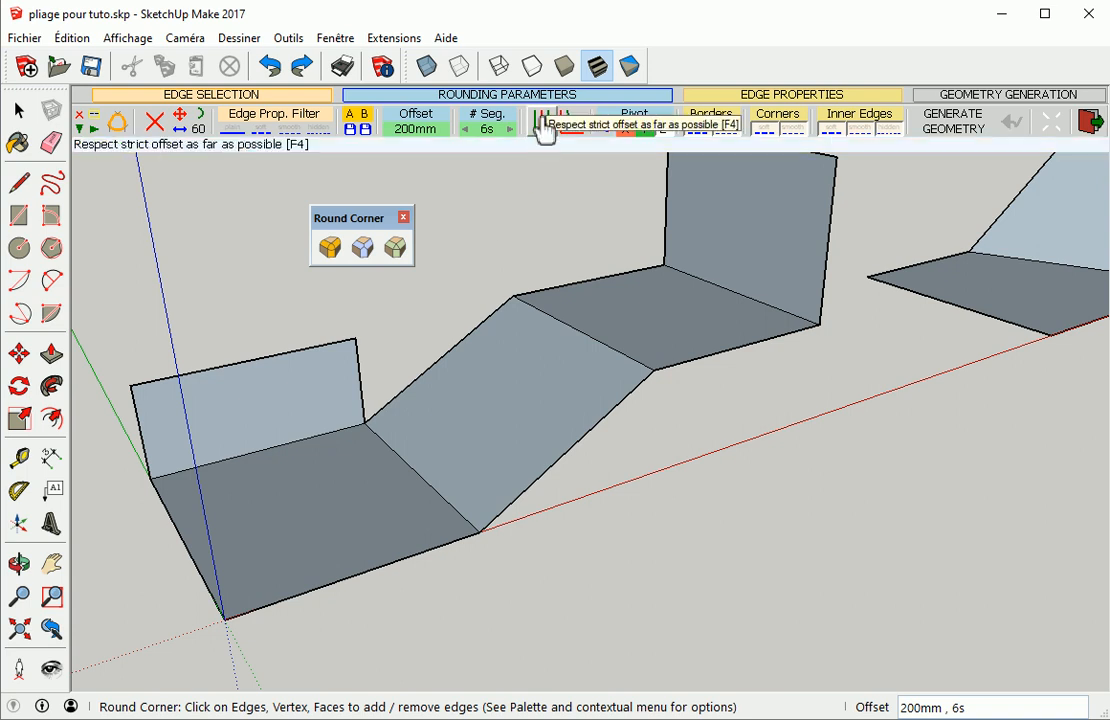
Draw a rectangle on the ground in front of the first folded sheet
scroll(489, 251, down, 3)
shift+middle_drag(503, 450, 349, 471)
key(r)
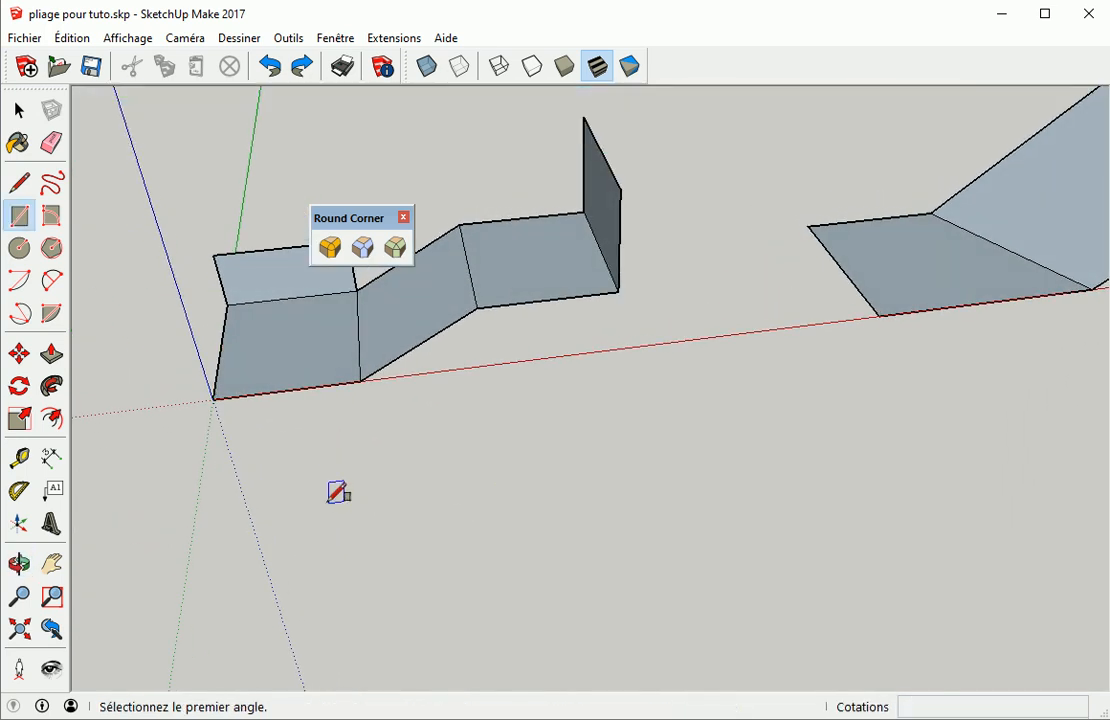
click(240, 497)
click(590, 569)
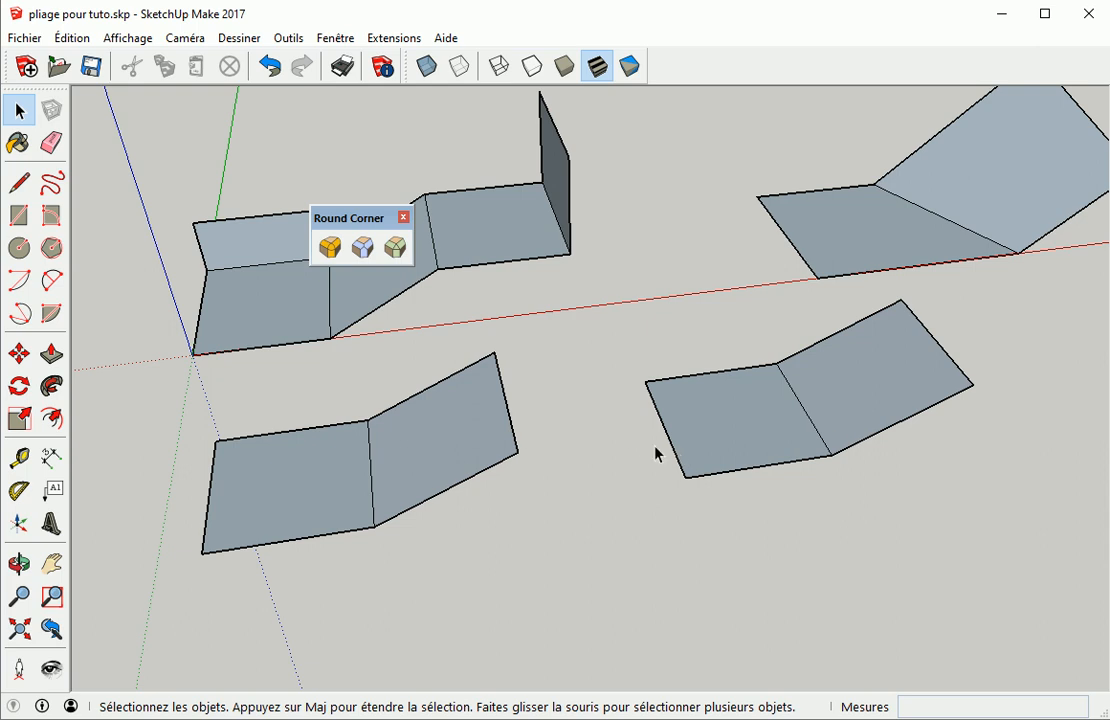
Round the bend of the lower-left folded sheet with Round Corner at 200 mm offset and 6 segments
click(334, 486)
click(401, 577)
click(329, 247)
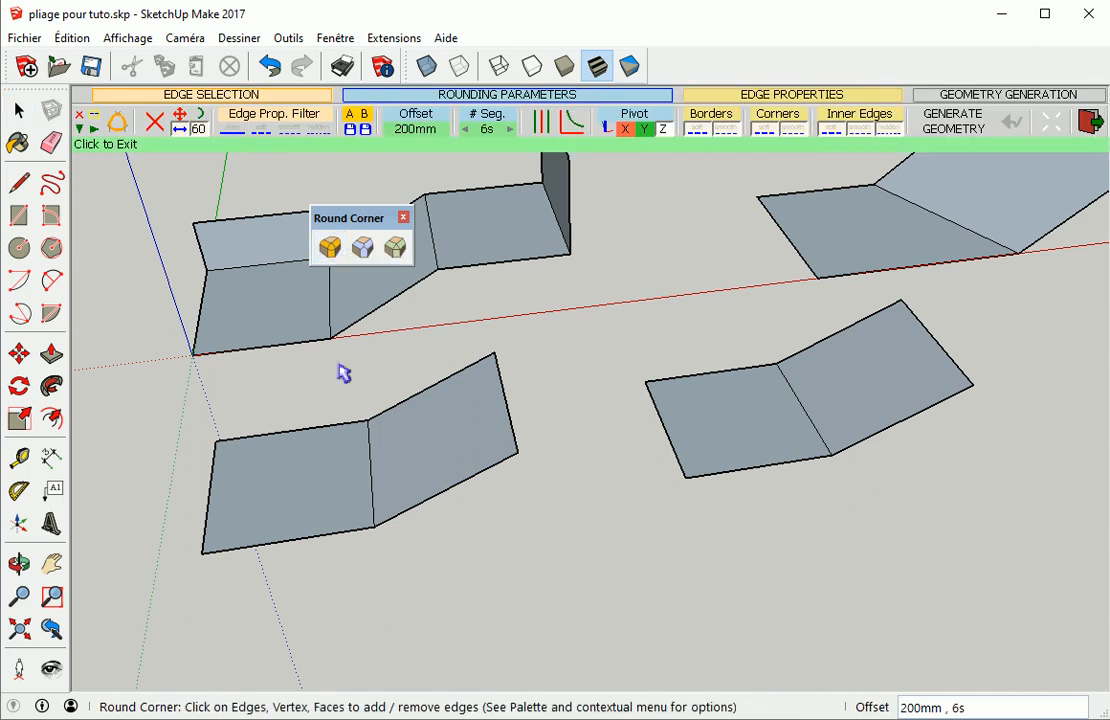
click(370, 480)
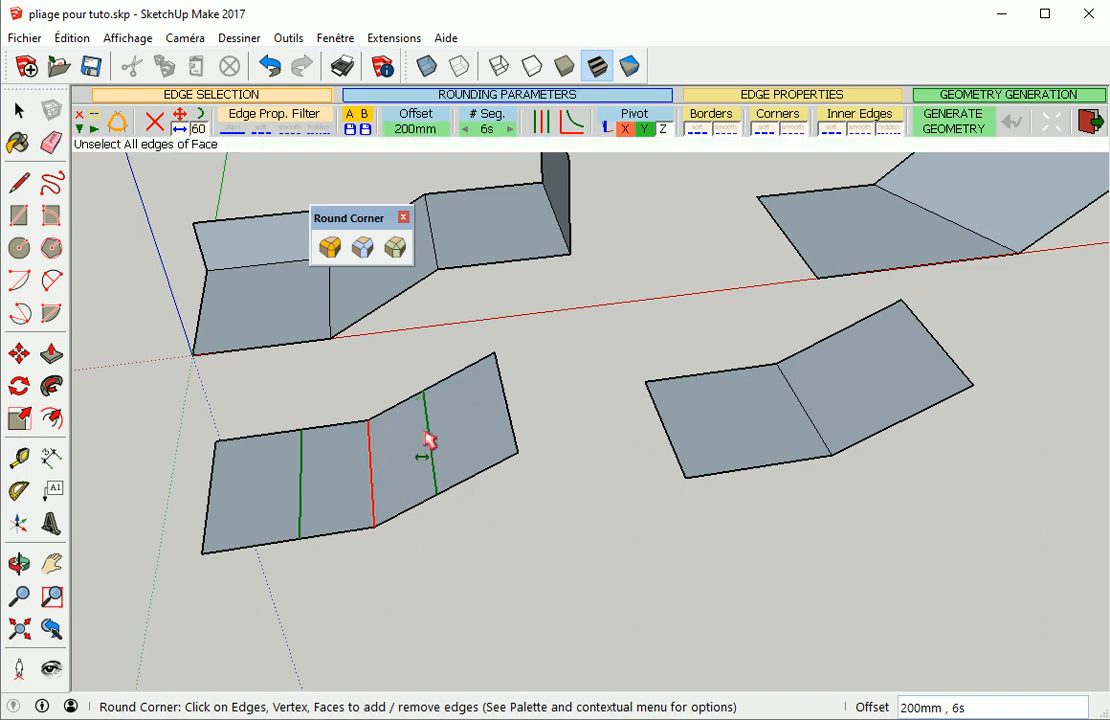
click(509, 538)
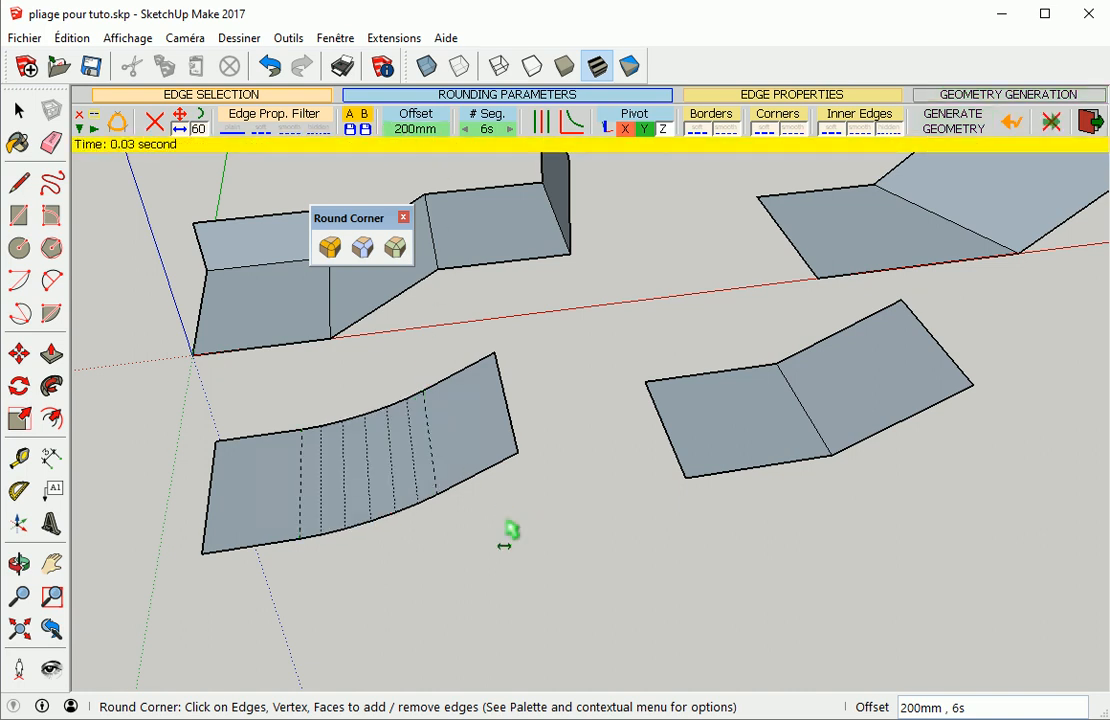
Add guide lines along the outer edges of the rounded lower-left sheet with the Tape Measure
middle_drag(530, 571, 521, 491)
click(420, 544)
key(t)
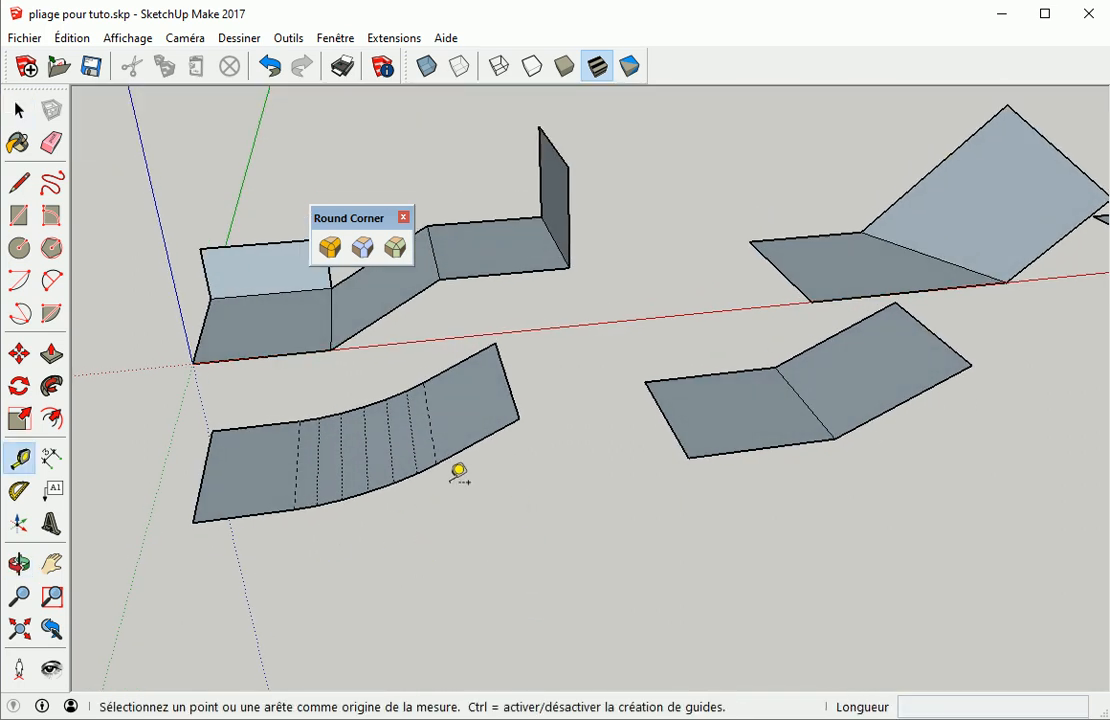
click(481, 436)
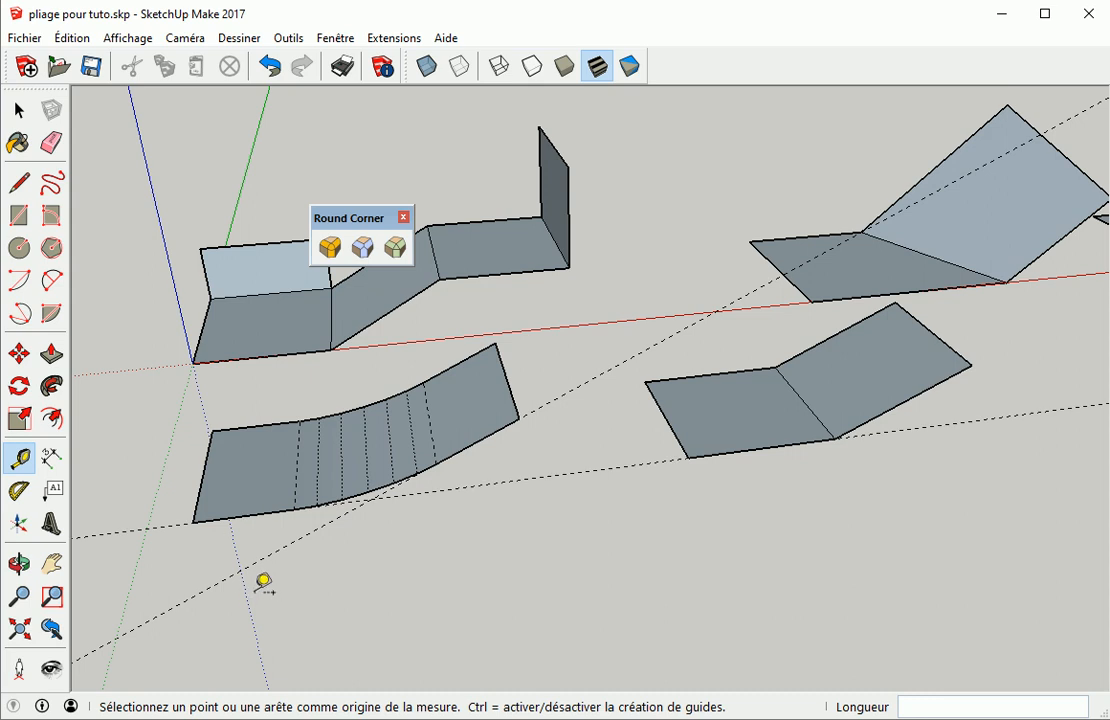
scroll(312, 538, up, 2)
Dimension the width of the rounded bend between the guide lines on the lower-left sheet
click(52, 459)
scroll(452, 594, up, 3)
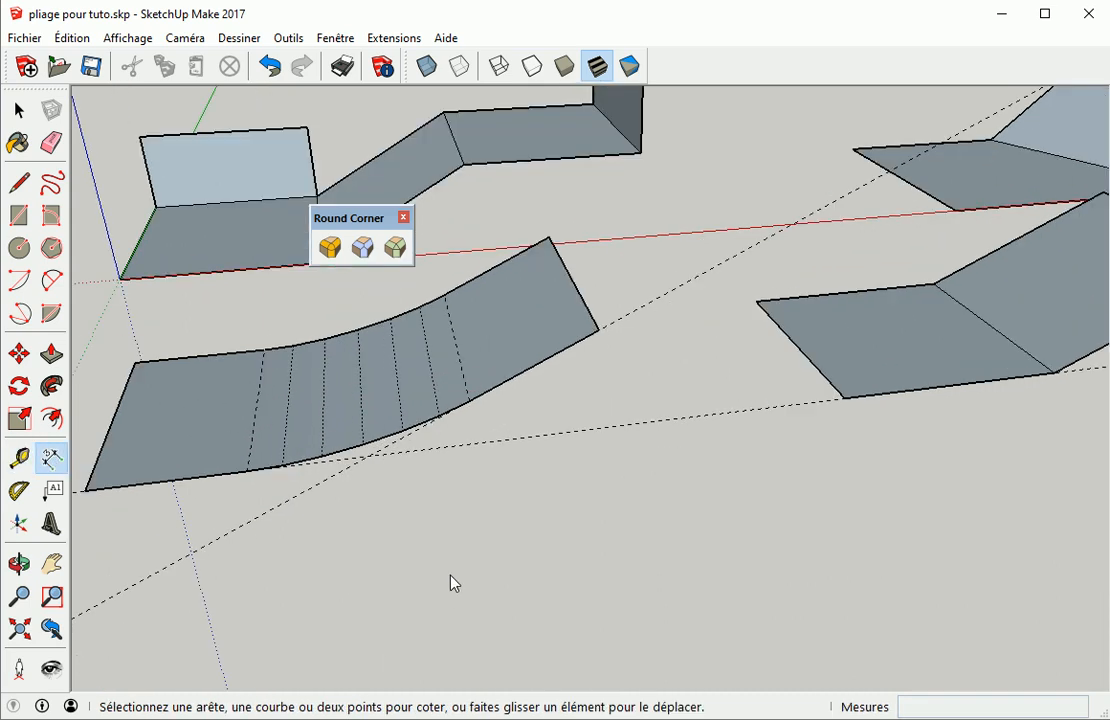
click(368, 460)
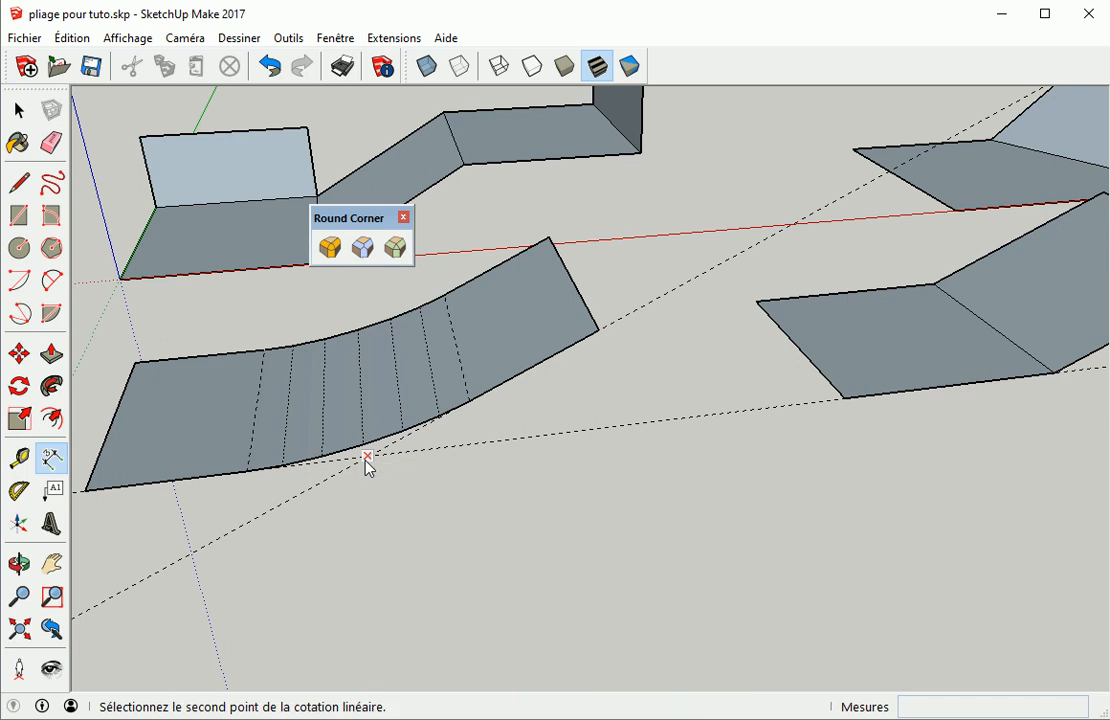
click(470, 403)
click(487, 446)
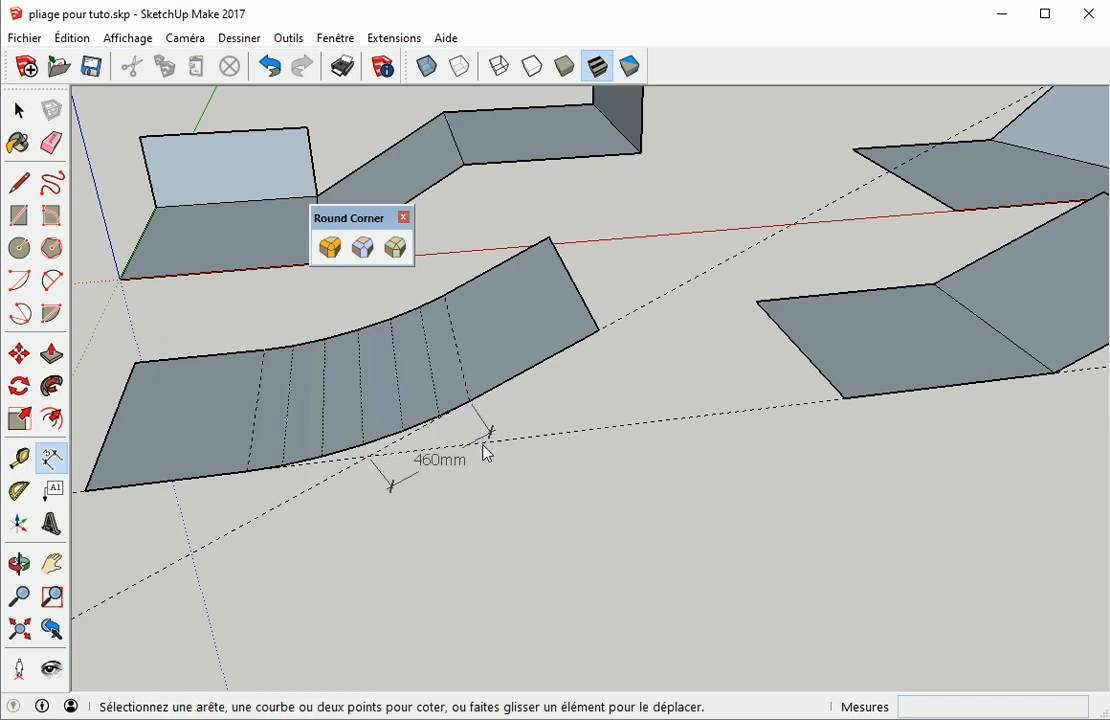
key(space)
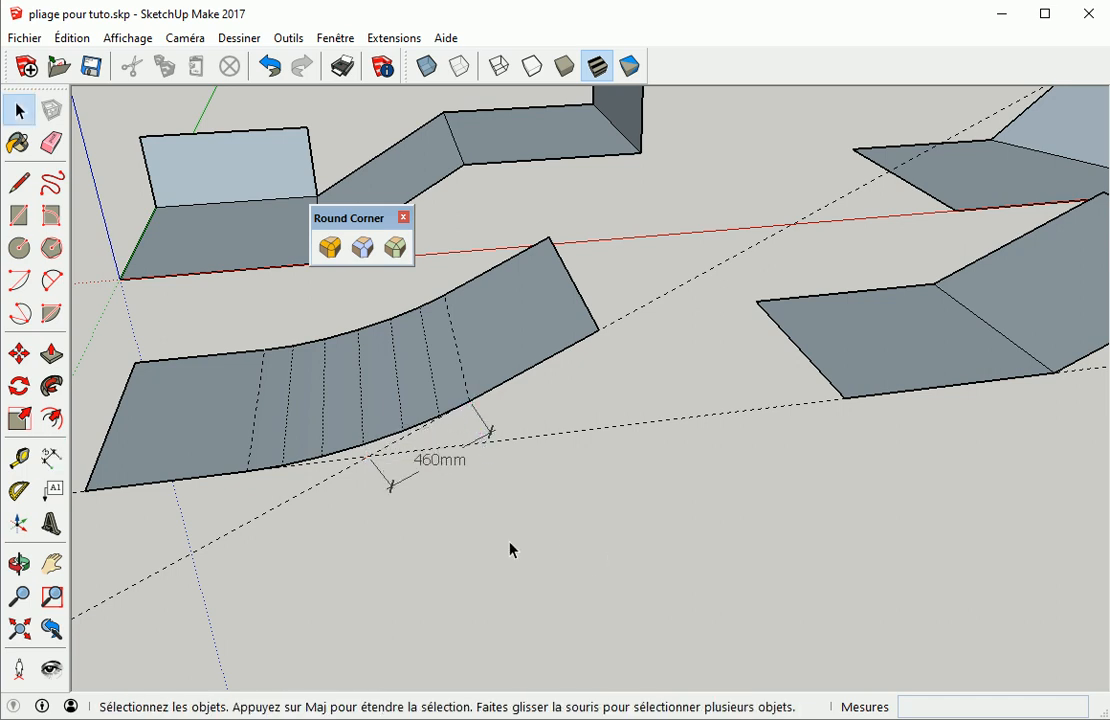
Select the bend of the second flat sheet and round it with the strict offset option enabled
middle_drag(606, 541, 629, 550)
scroll(765, 533, up, 2)
shift+middle_drag(765, 533, 372, 567)
shift+middle_drag(480, 472, 364, 562)
scroll(364, 562, down, 1)
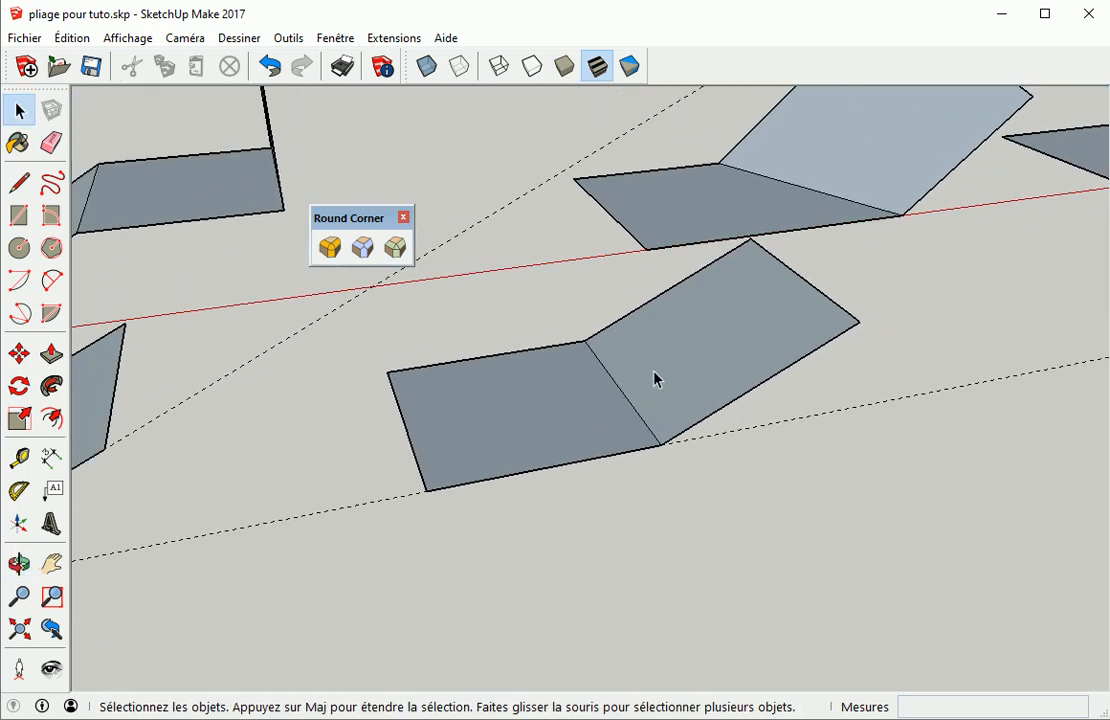
click(627, 401)
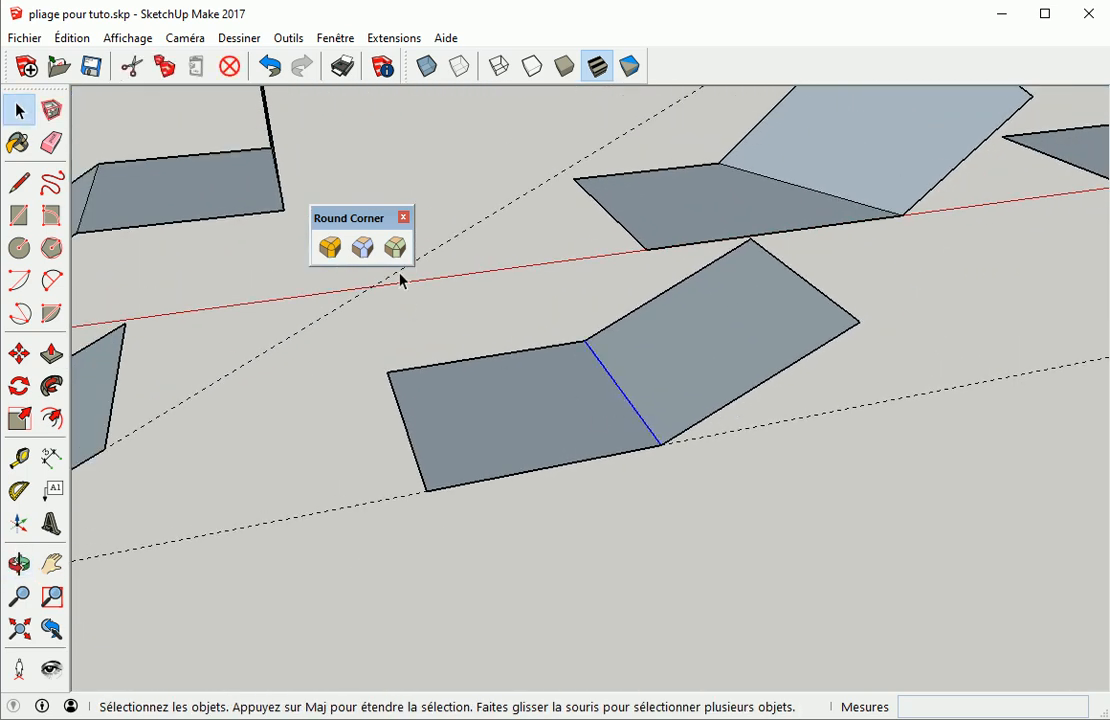
click(330, 248)
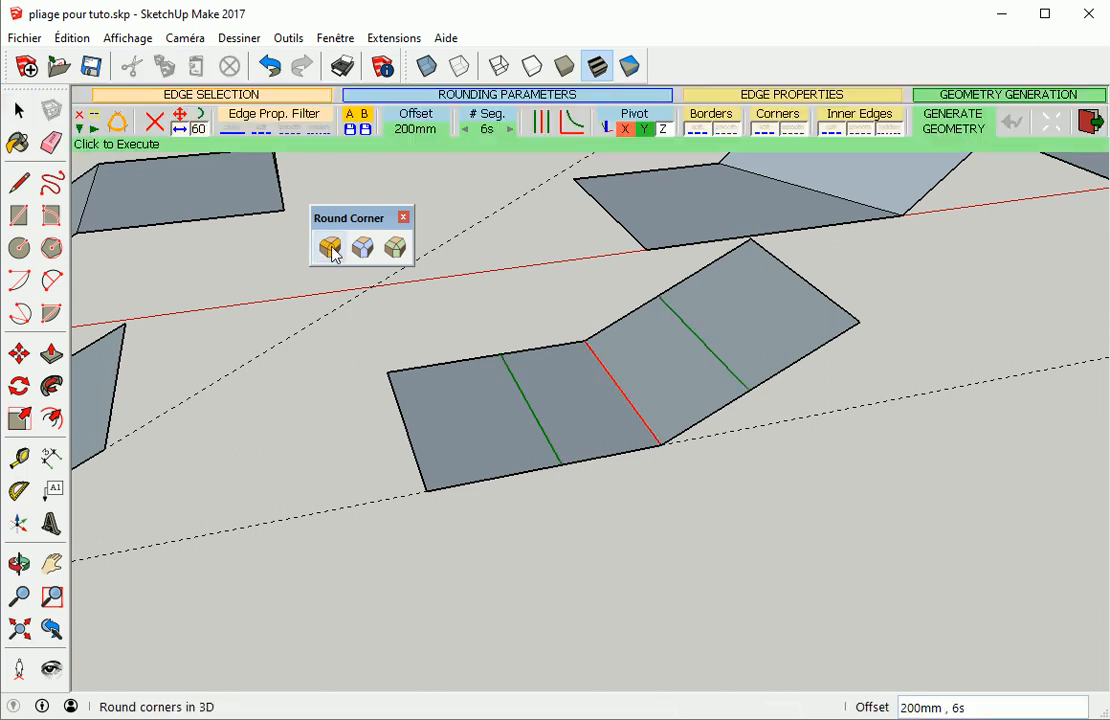
click(552, 138)
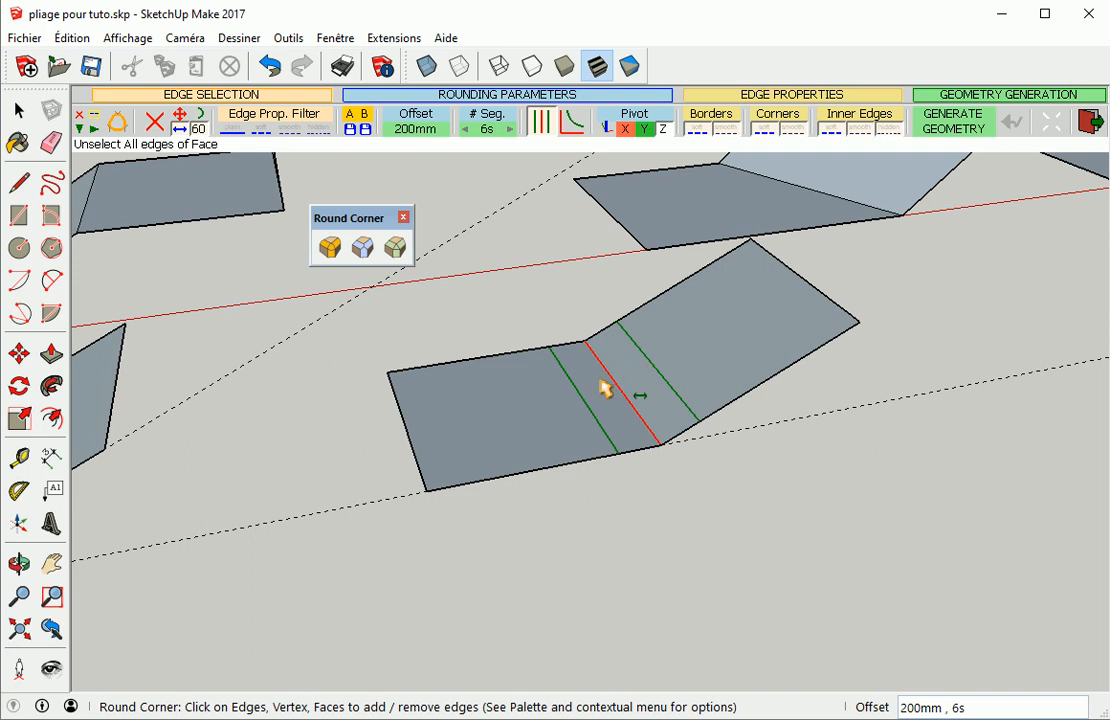
click(484, 306)
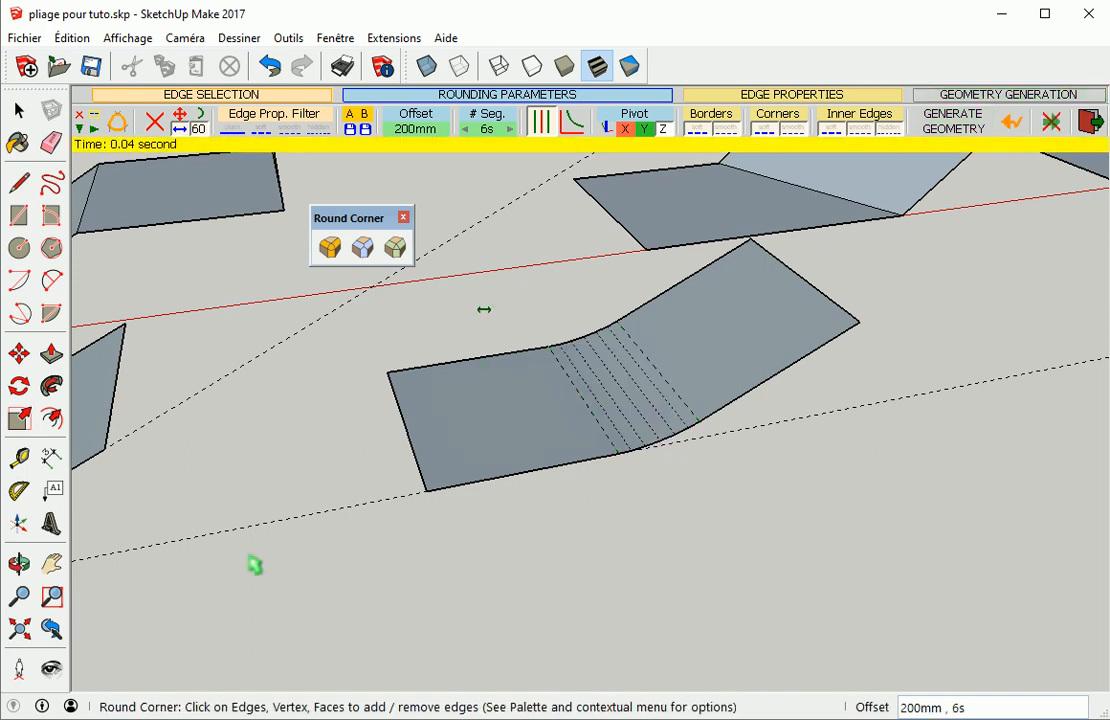
Add guide lines along the outer edges of the second rounded sheet with the Tape Measure
middle_drag(484, 310, 743, 426)
middle_drag(696, 473, 307, 465)
key(t)
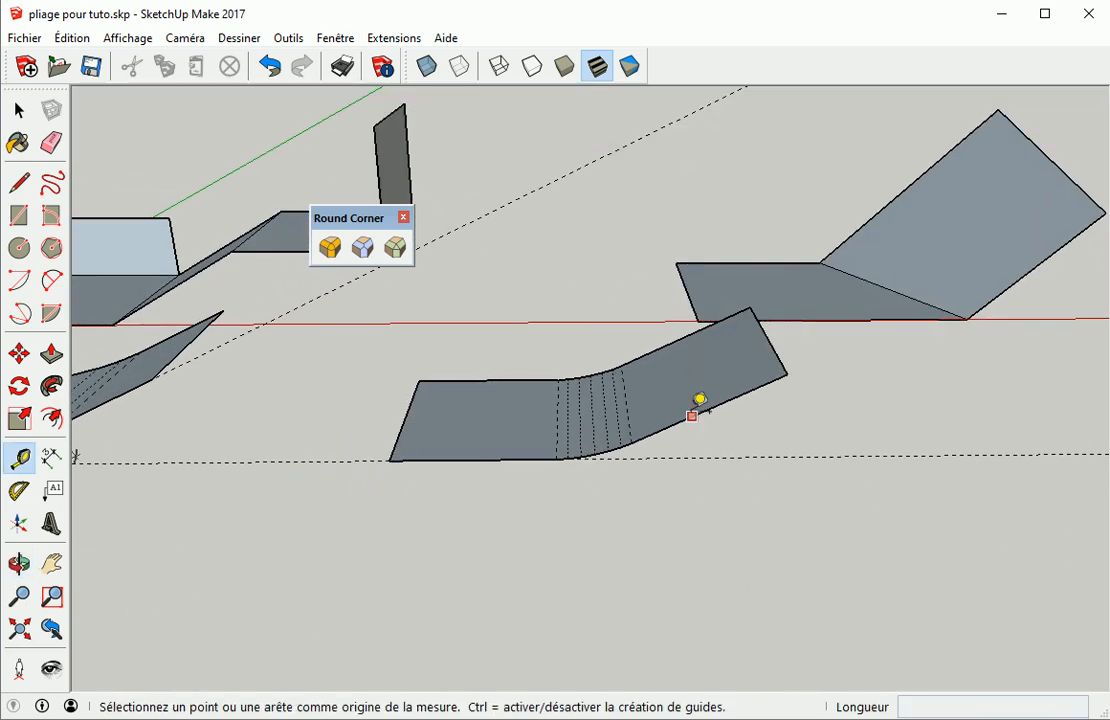
click(696, 413)
click(704, 406)
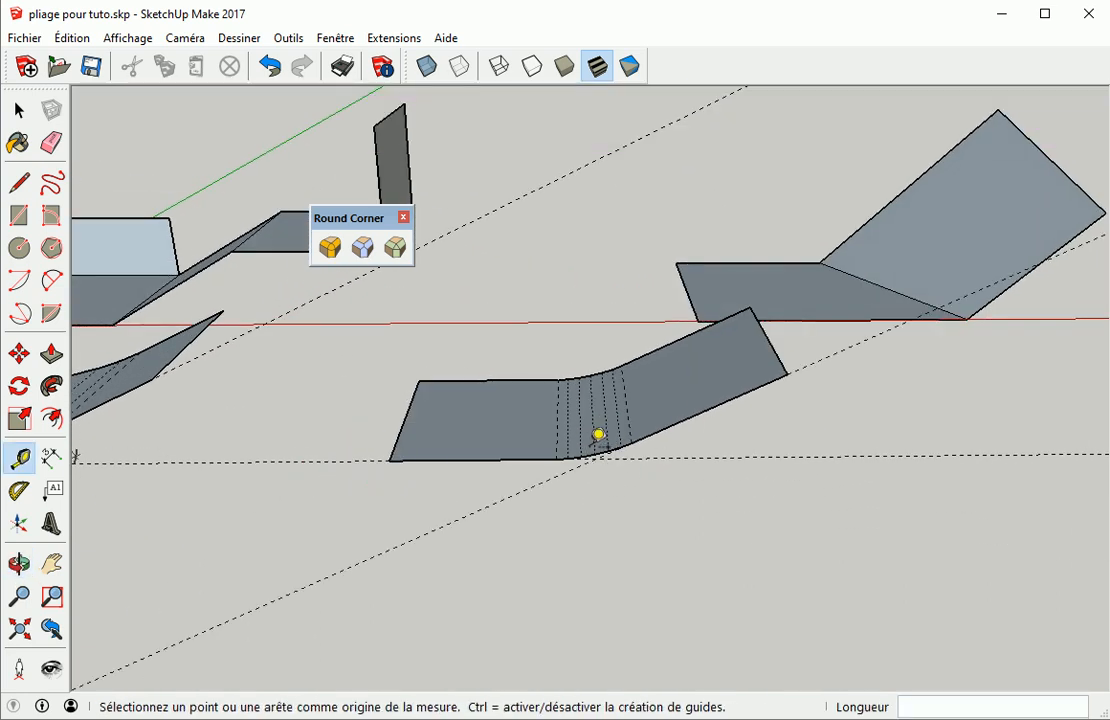
scroll(598, 434, up, 4)
key(space)
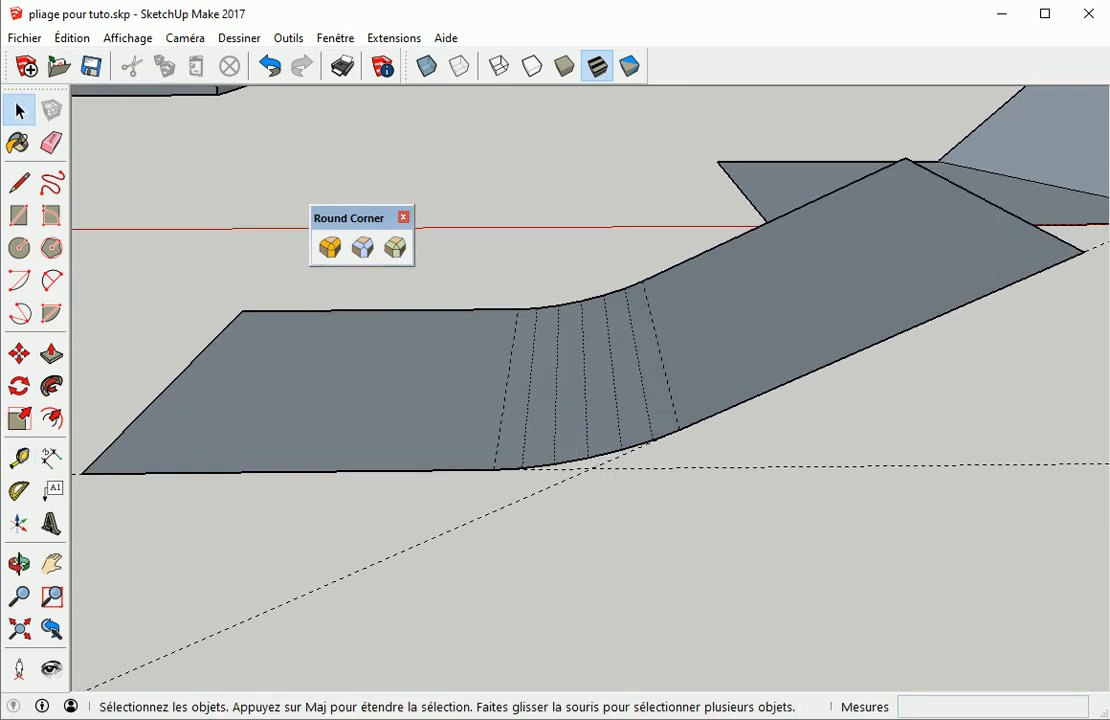
Dimension the width of the second sheet's rounded bend between the guide lines
click(52, 457)
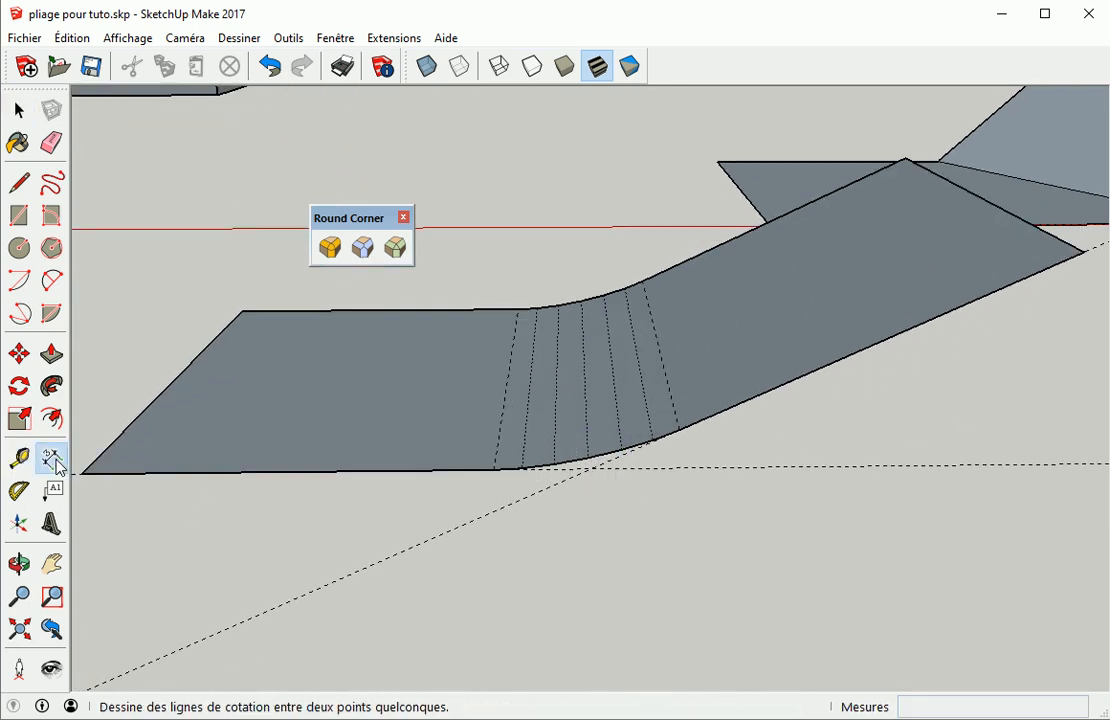
click(600, 470)
click(680, 431)
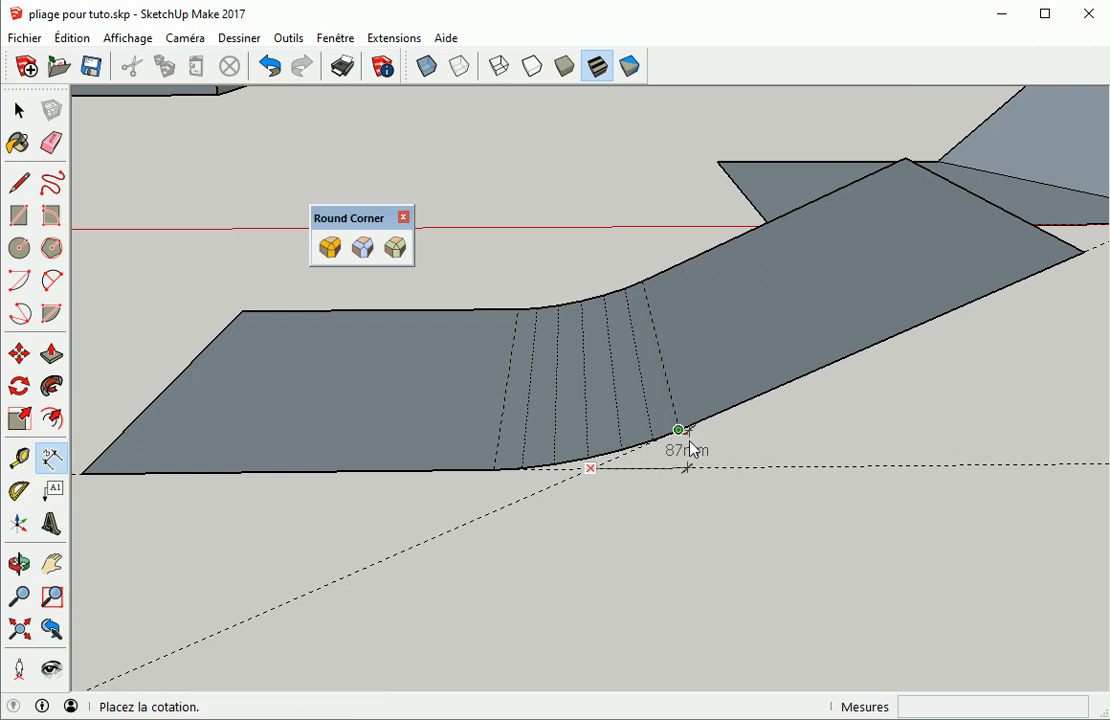
click(706, 474)
middle_drag(433, 584, 712, 452)
scroll(706, 448, down, 1)
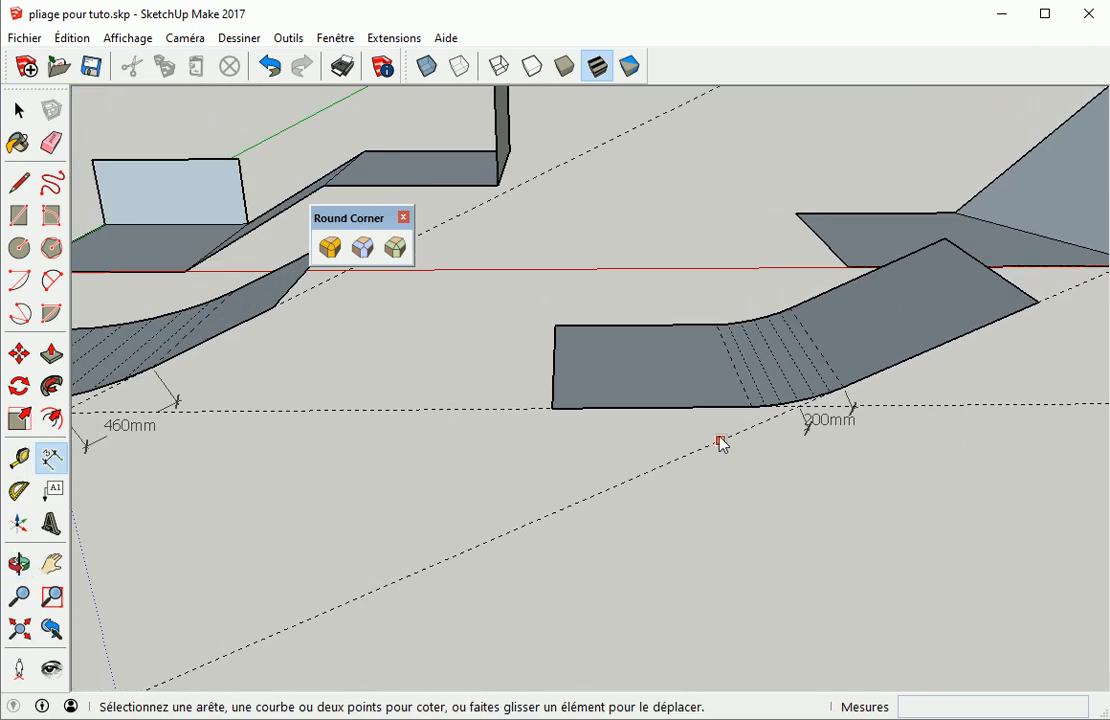
scroll(355, 390, down, 3)
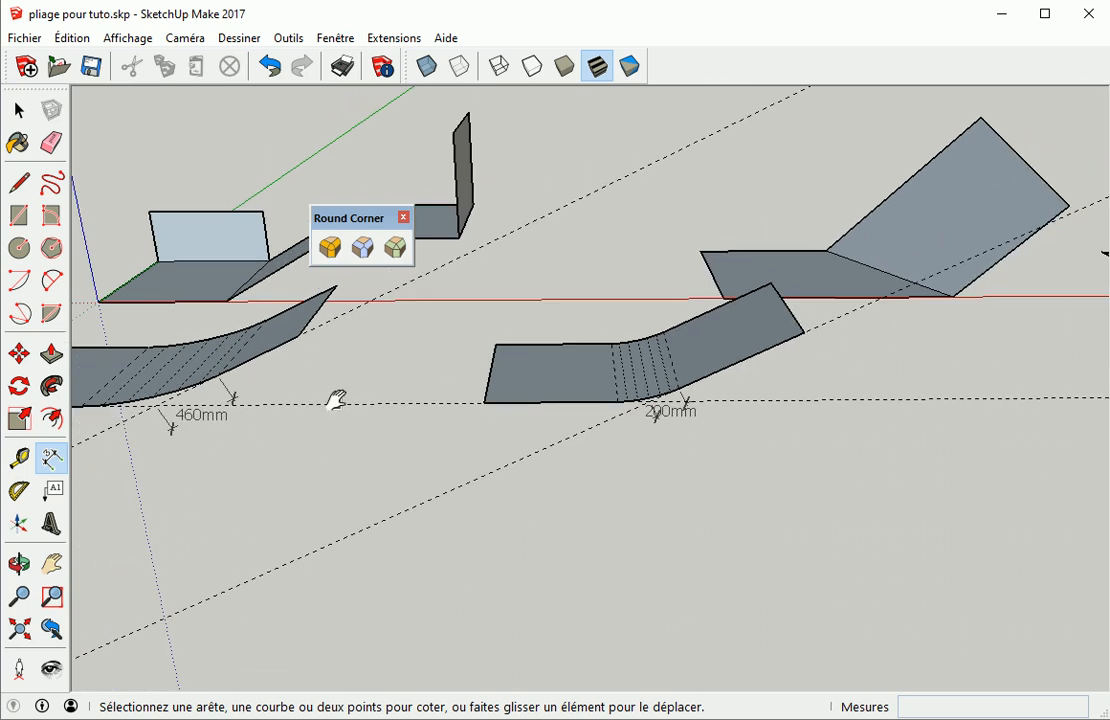
middle_drag(340, 408, 421, 389)
Delete all guide lines from the model
click(330, 250)
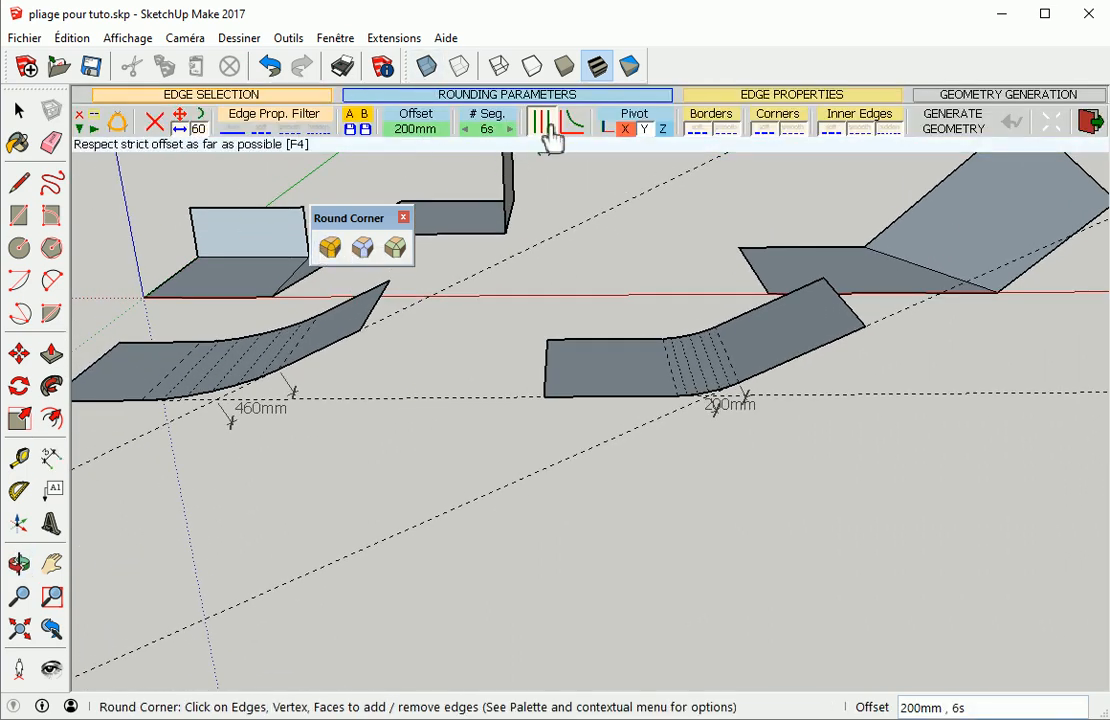
click(278, 456)
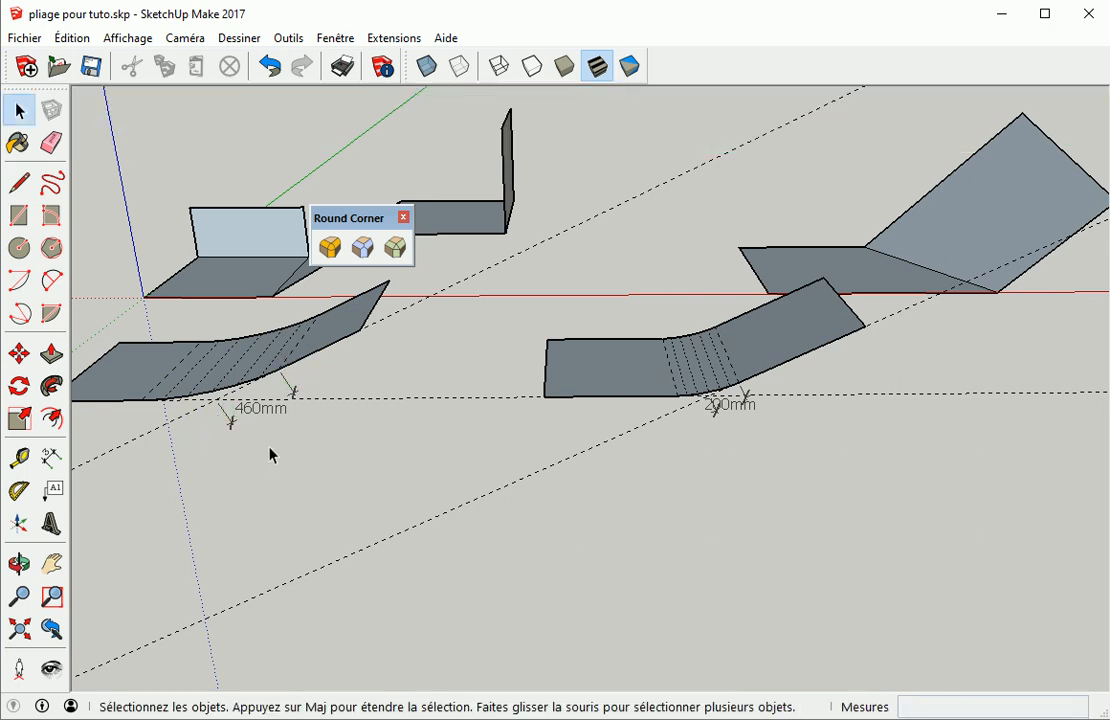
middle_drag(240, 449, 370, 385)
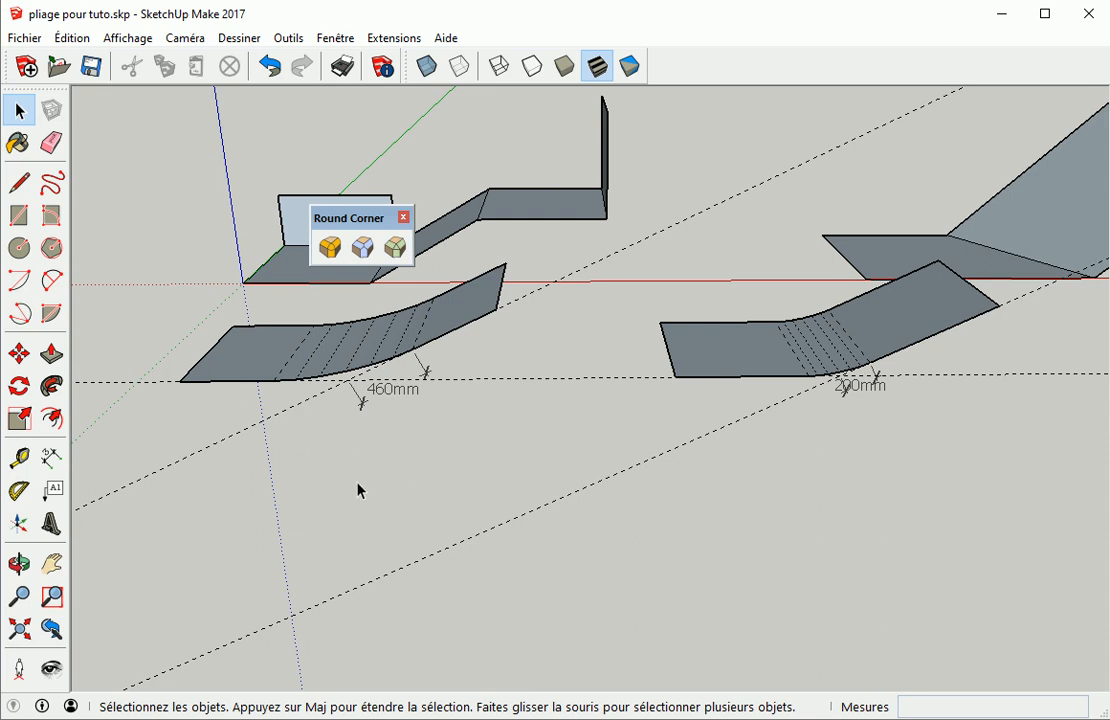
click(72, 38)
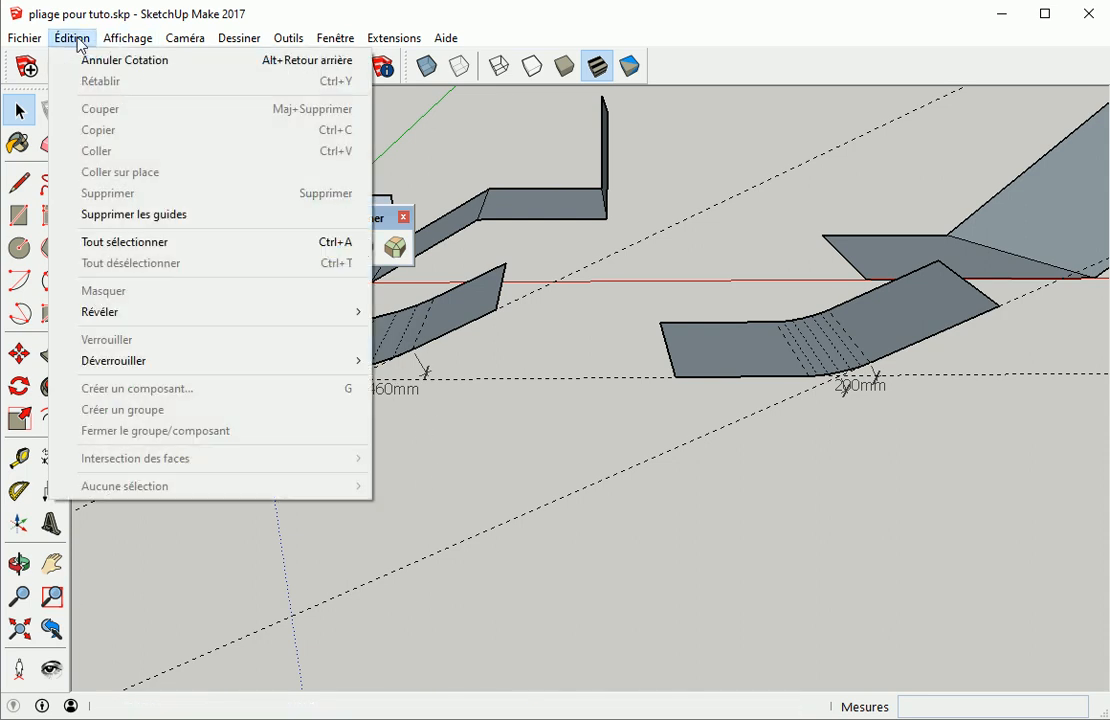
click(152, 216)
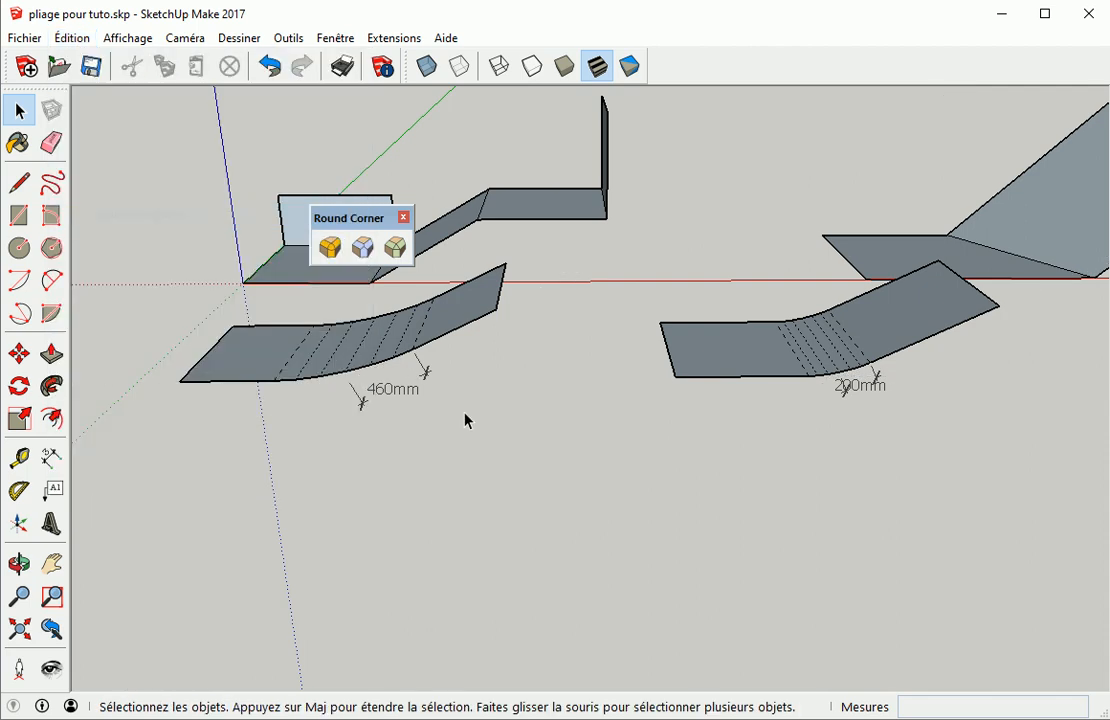
Delete both rounded sample sheets and their dimensions
click(373, 358)
key(Delete)
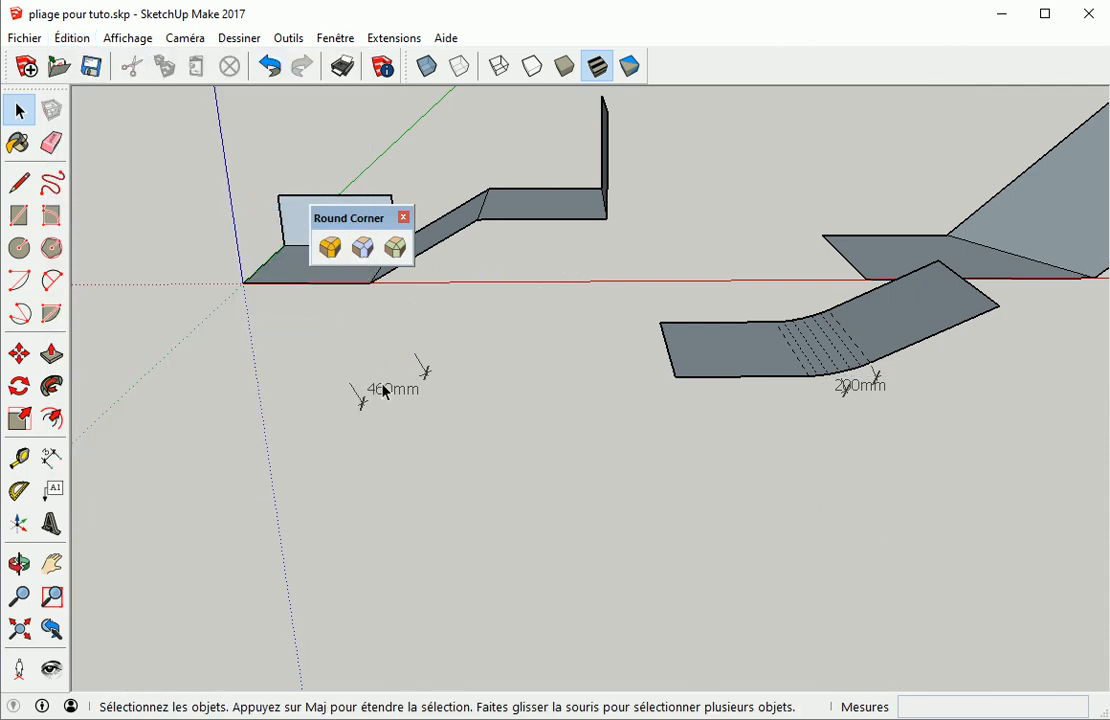
click(386, 392)
key(Delete)
click(869, 347)
key(Delete)
click(855, 386)
key(Delete)
Round the first bend of the first folded sheet with strict offset, 200 mm offset and 6 segments
middle_drag(535, 432, 528, 510)
scroll(528, 510, up, 4)
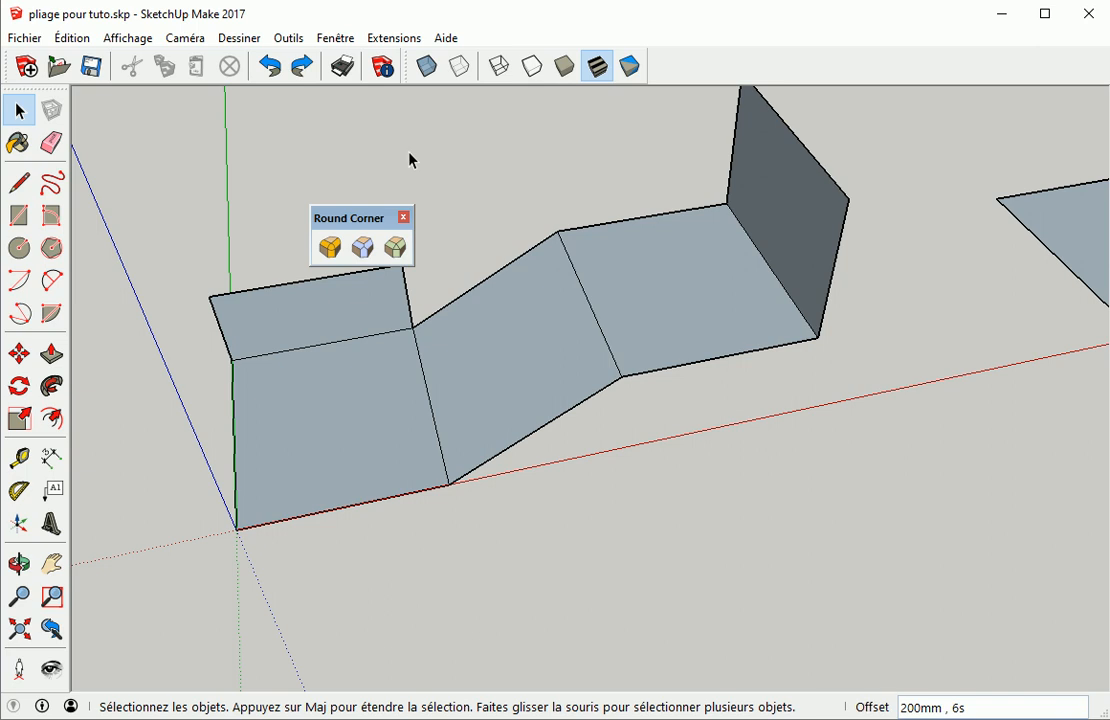
click(331, 250)
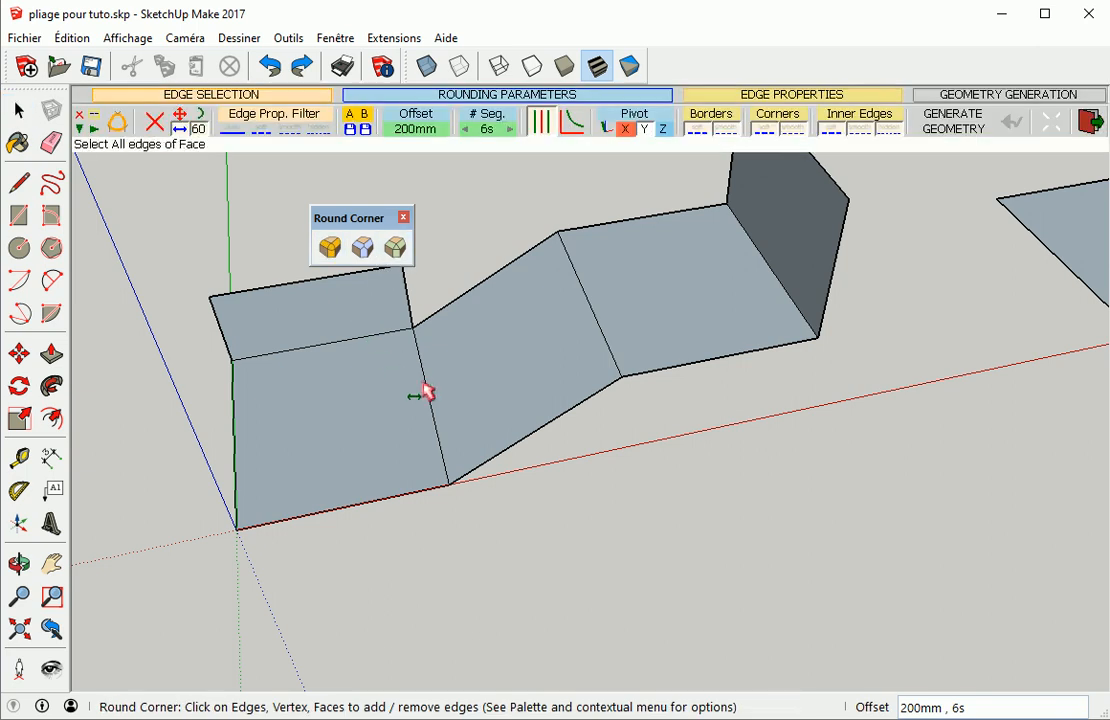
click(428, 395)
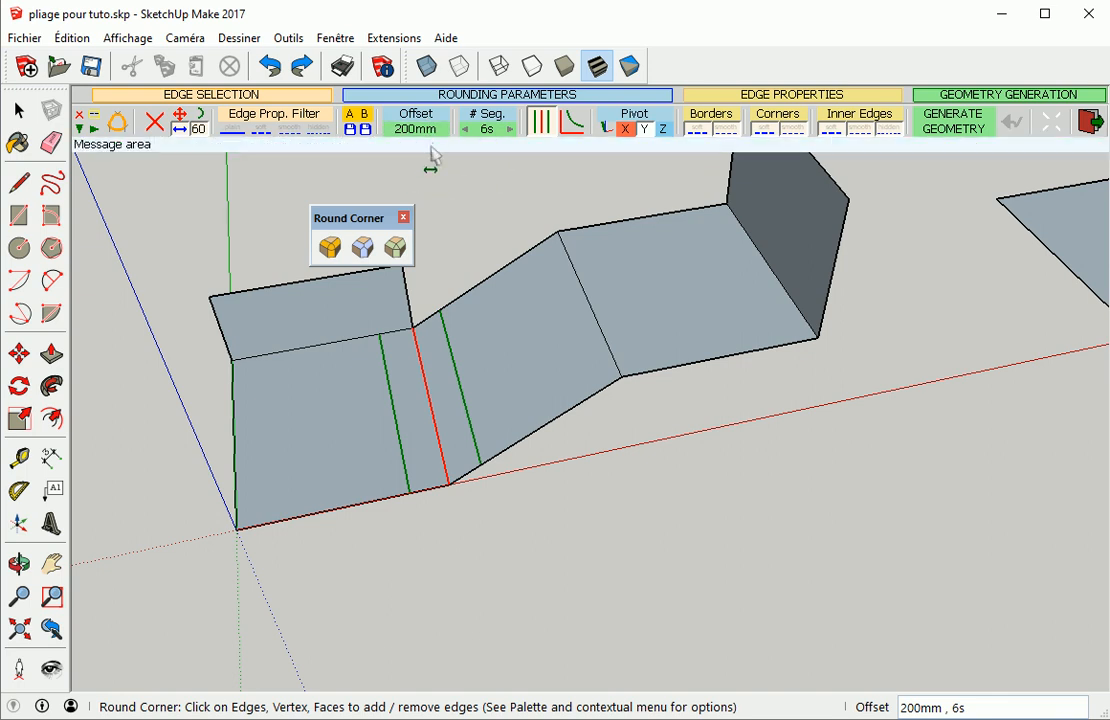
click(461, 208)
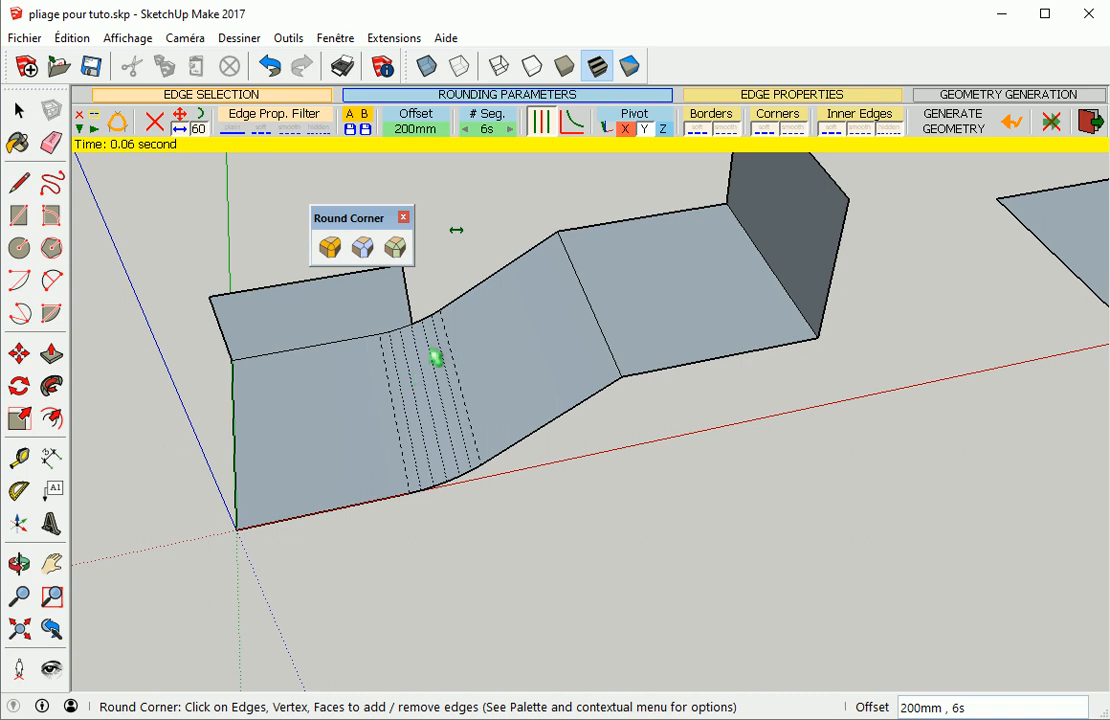
Turn off strict offset and apply the change to the rounded bend
click(549, 131)
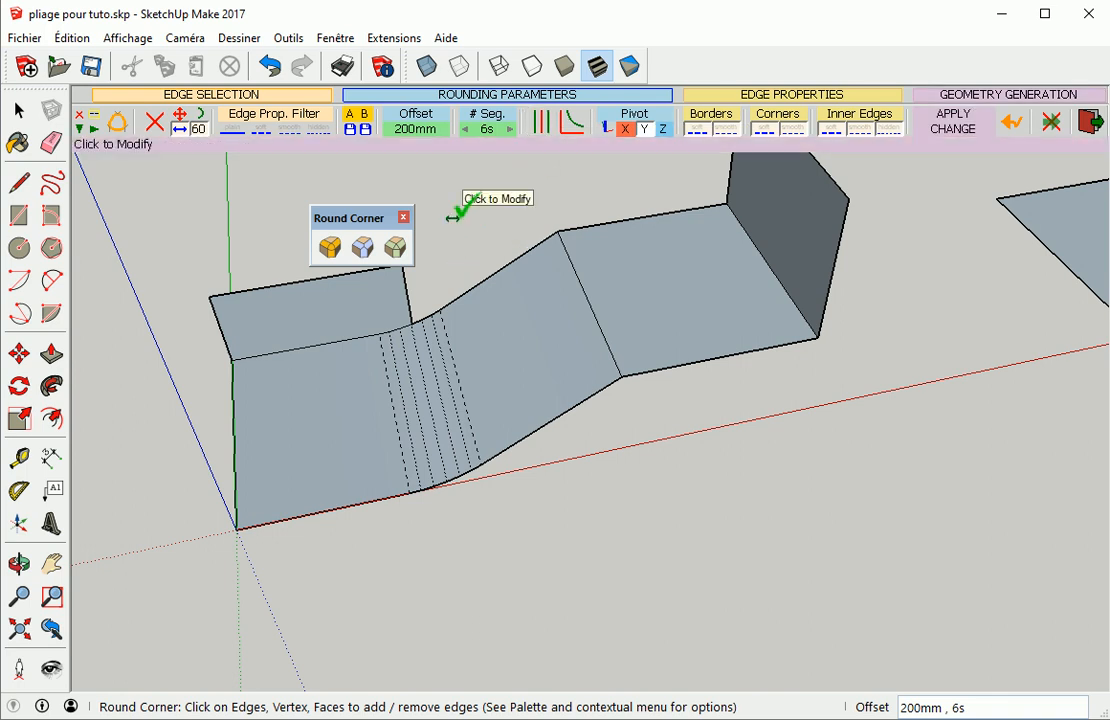
click(453, 217)
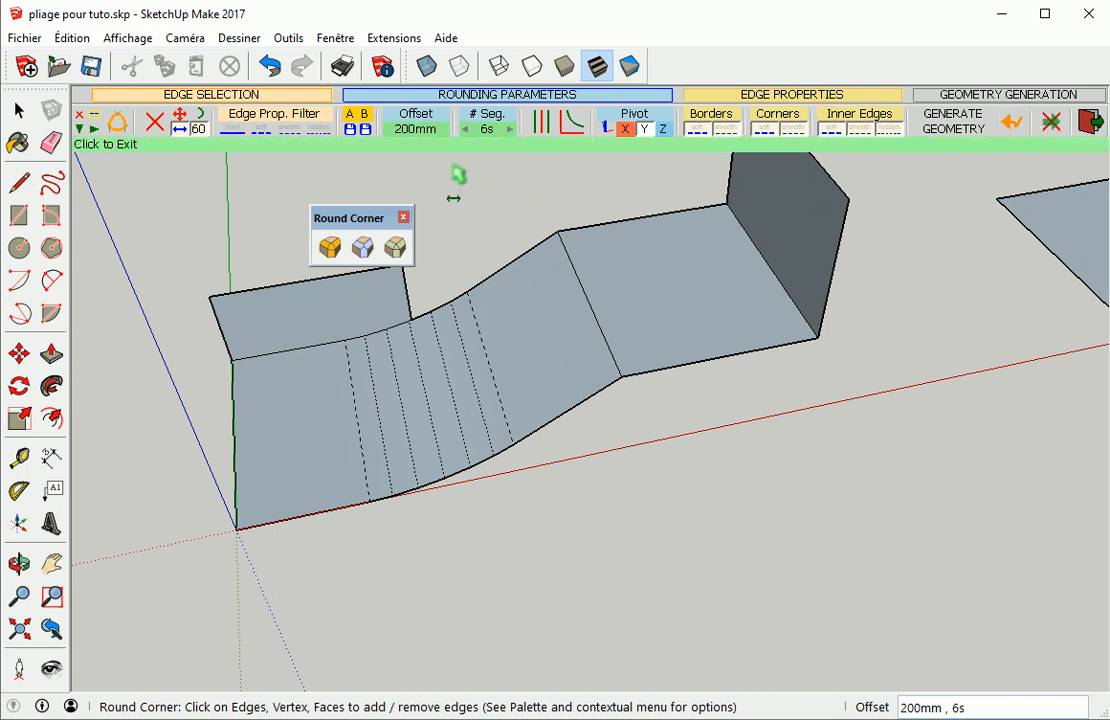
Set the rounding offset to 1000 mm and apply it to the bend
click(414, 130)
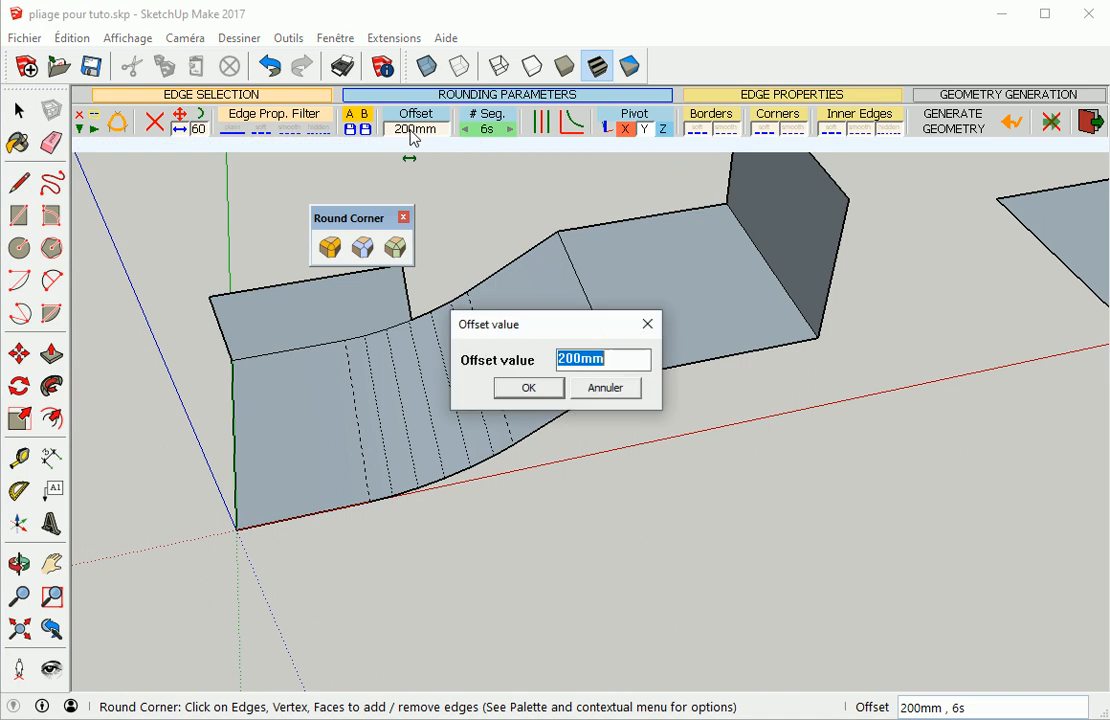
text(1000)
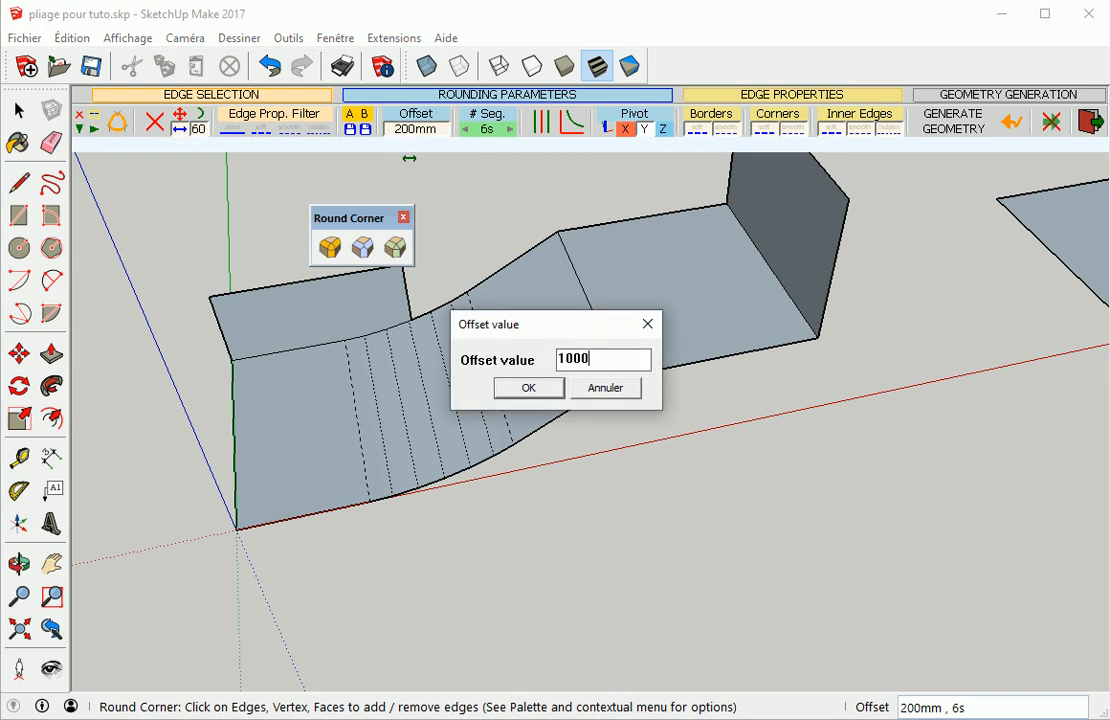
key(Return)
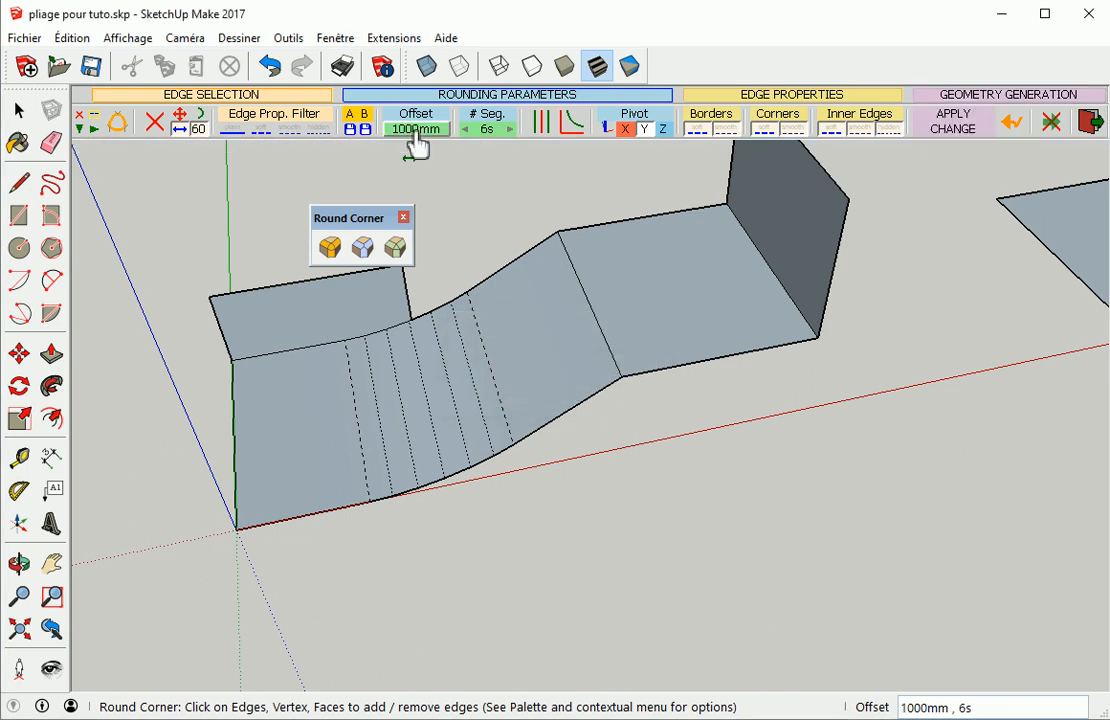
key(Return)
scroll(401, 382, down, 2)
middle_drag(411, 525, 384, 523)
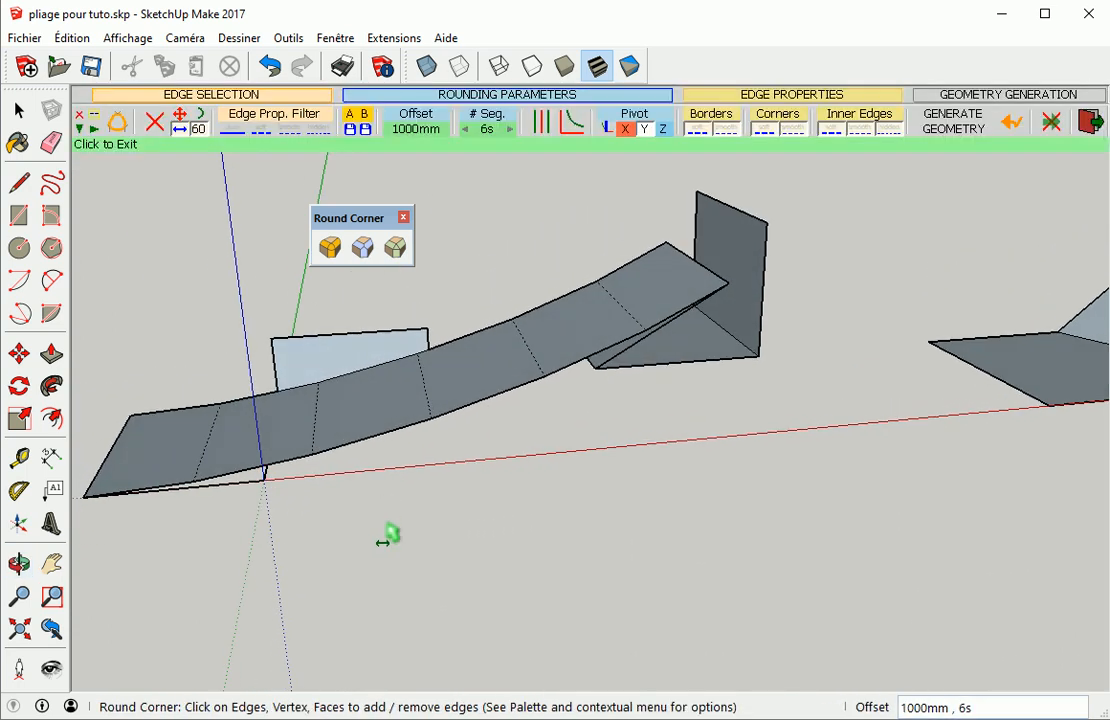
Undo the last rounding change and regenerate the bend geometry with the 1000 mm offset
click(1012, 121)
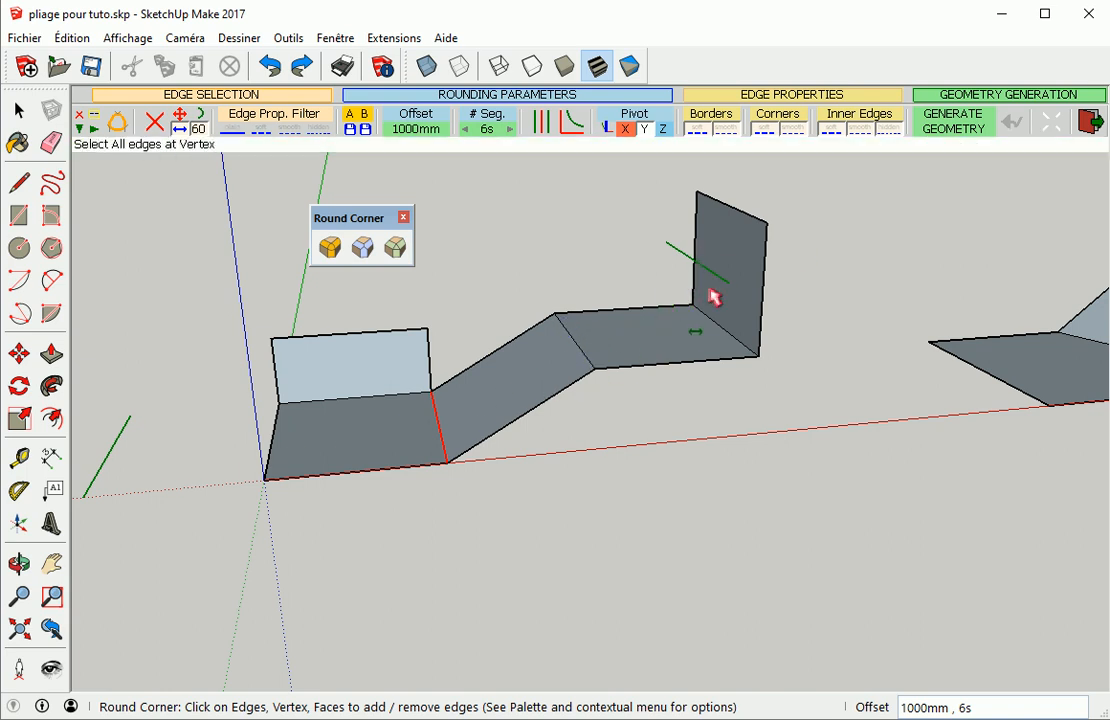
click(504, 258)
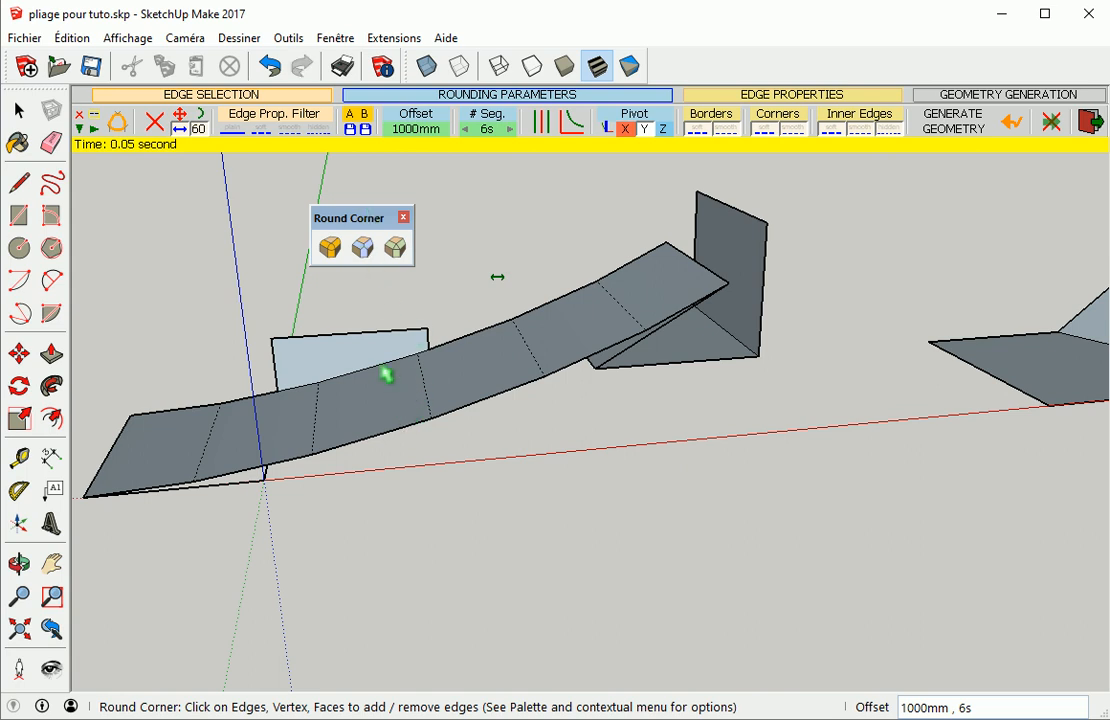
mouse_move(497, 277)
middle_down()
mouse_move(315, 439)
mouse_move(347, 414)
mouse_move(513, 579)
mouse_move(538, 638)
mouse_move(378, 424)
mouse_move(334, 453)
middle_up()
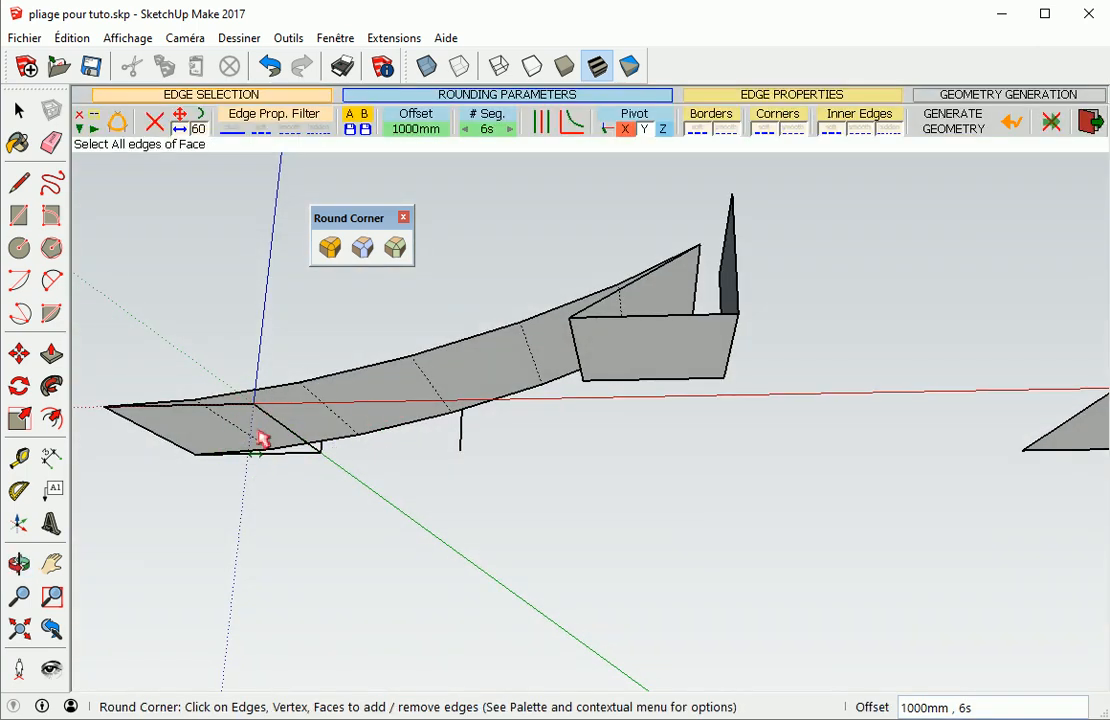
middle_drag(268, 435, 453, 620)
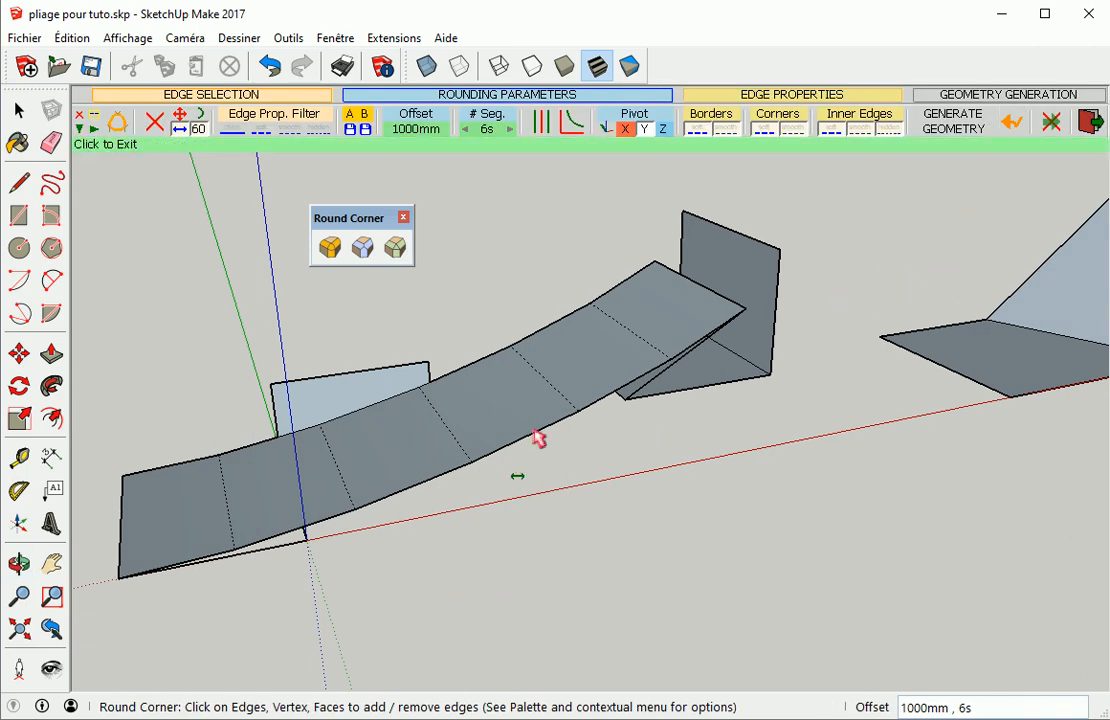
Abort the Round Corner operation and exit the tool, leaving the folded sheet unrounded
click(1052, 122)
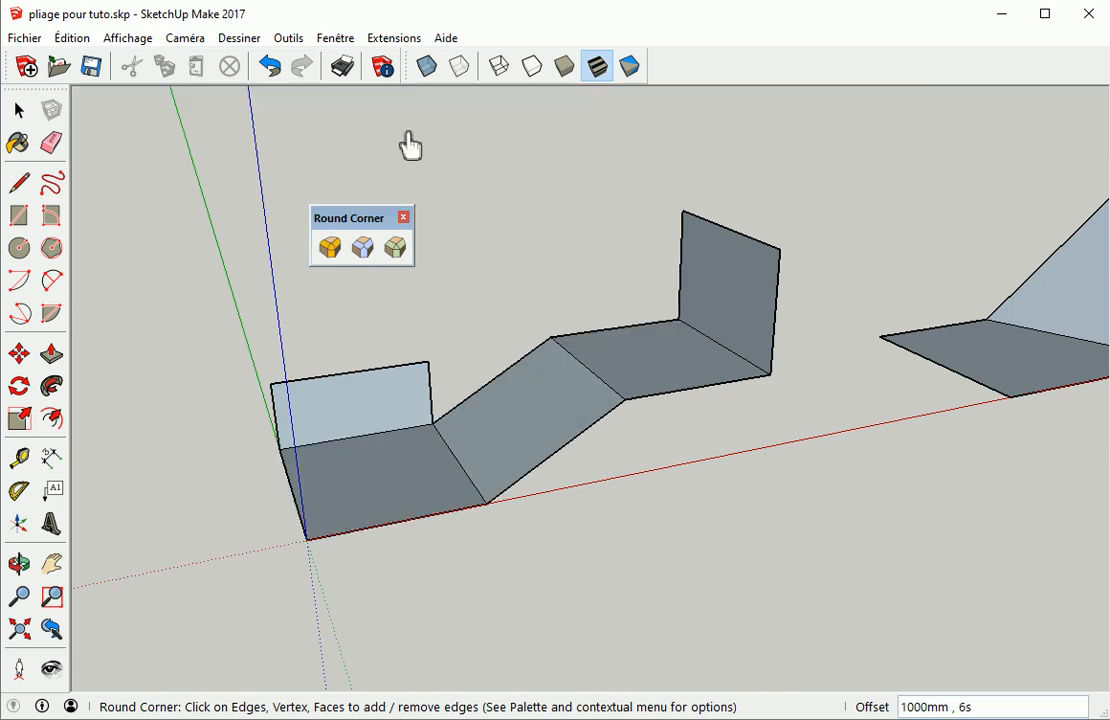
key(space)
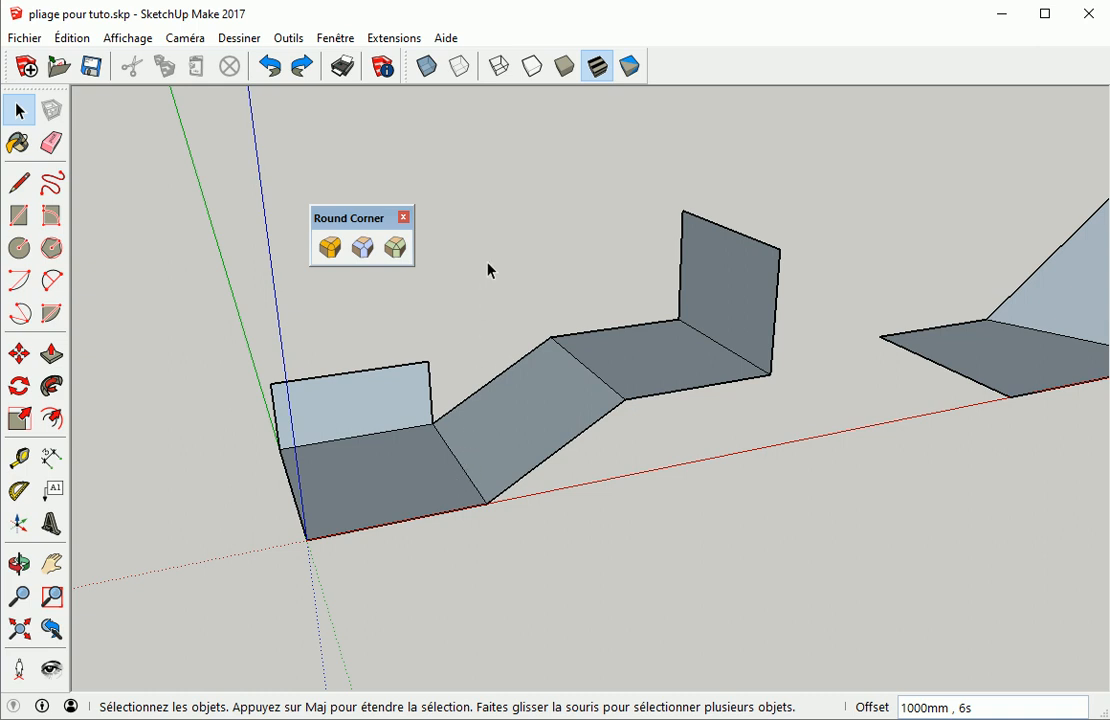
scroll(433, 426, up, 3)
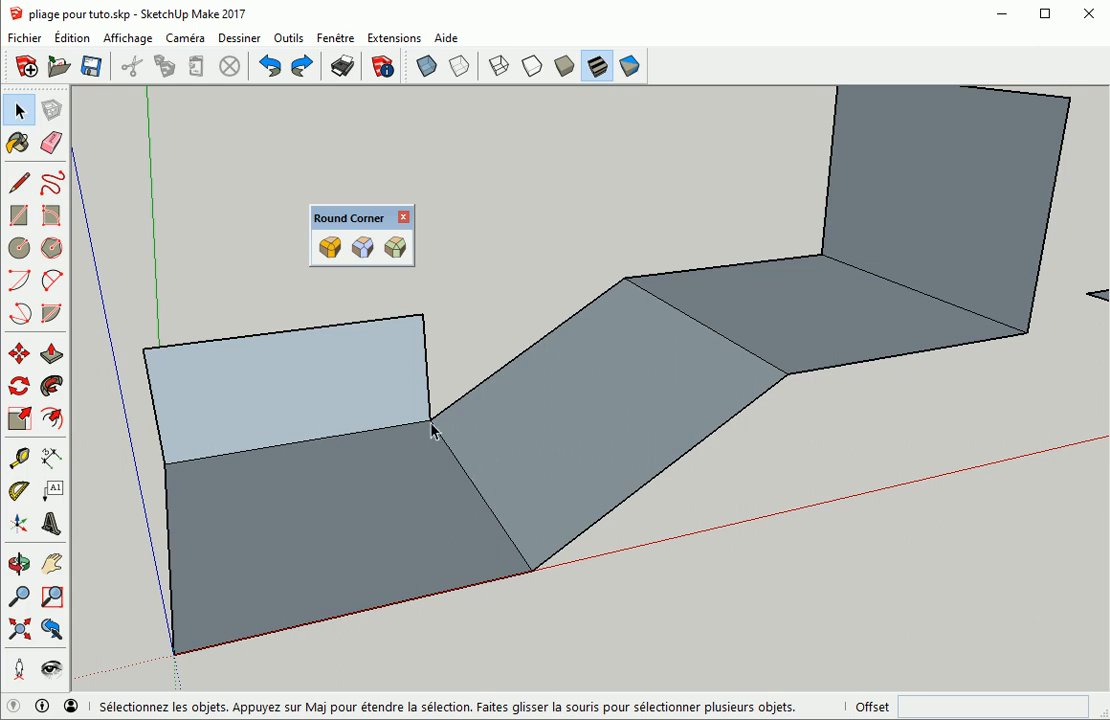
scroll(423, 473, up, 2)
scroll(409, 461, down, 3)
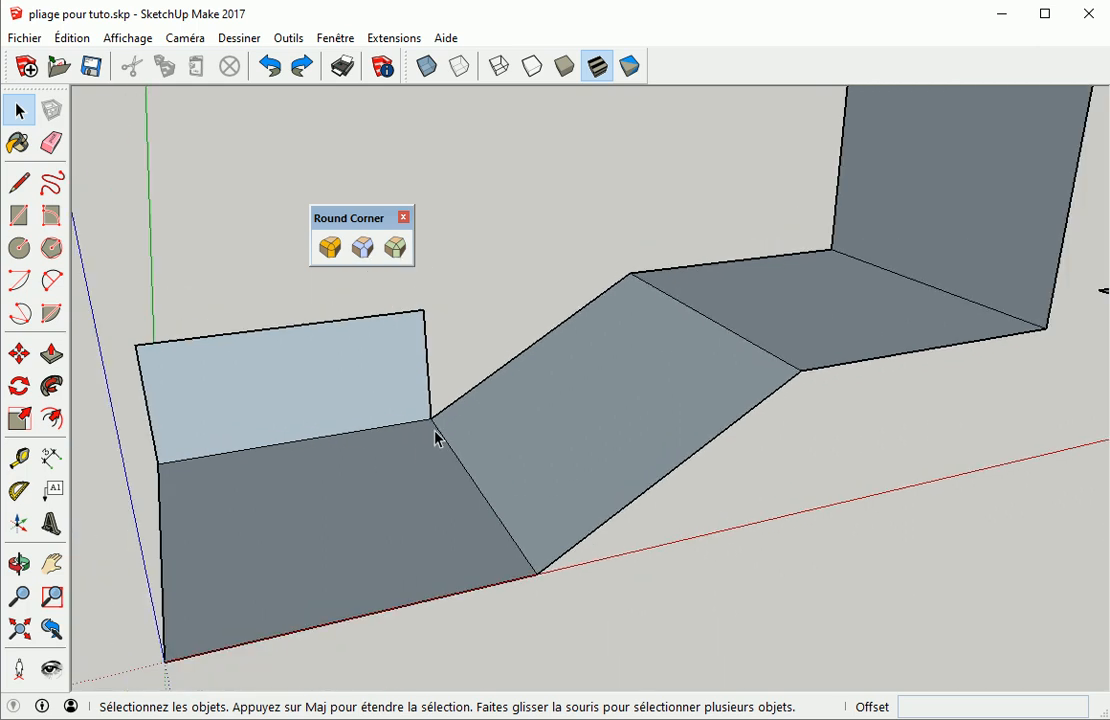
Try rounding both bends of the first folded sheet with a 200 mm offset, then undo the change
click(331, 247)
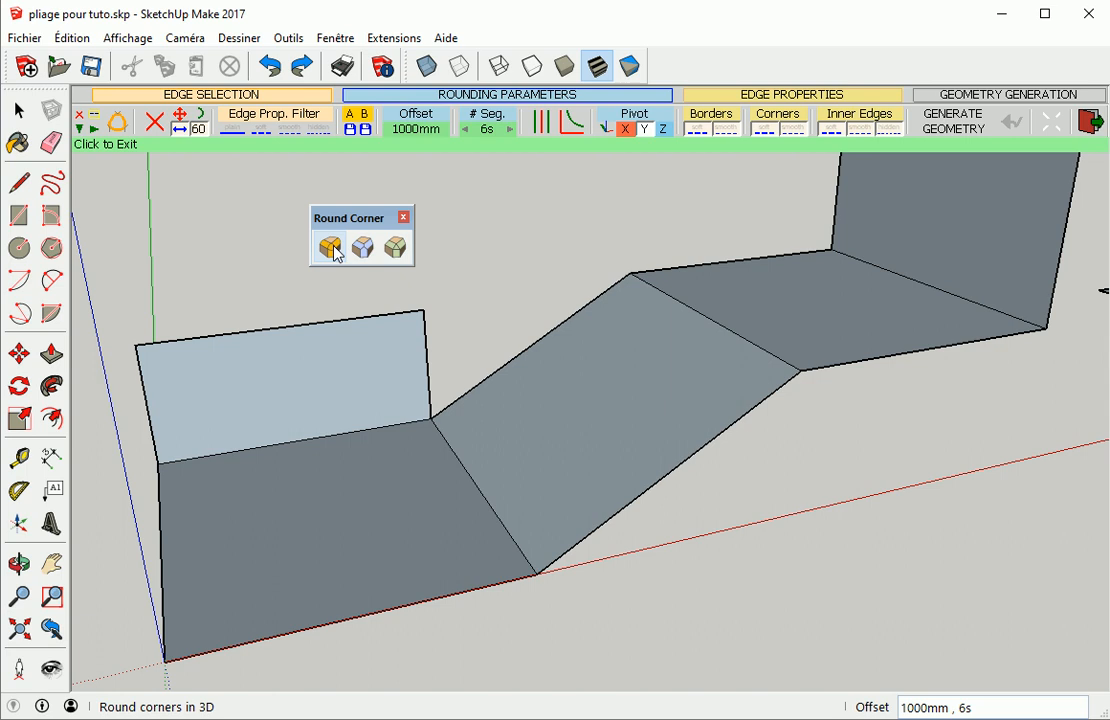
click(385, 434)
click(472, 481)
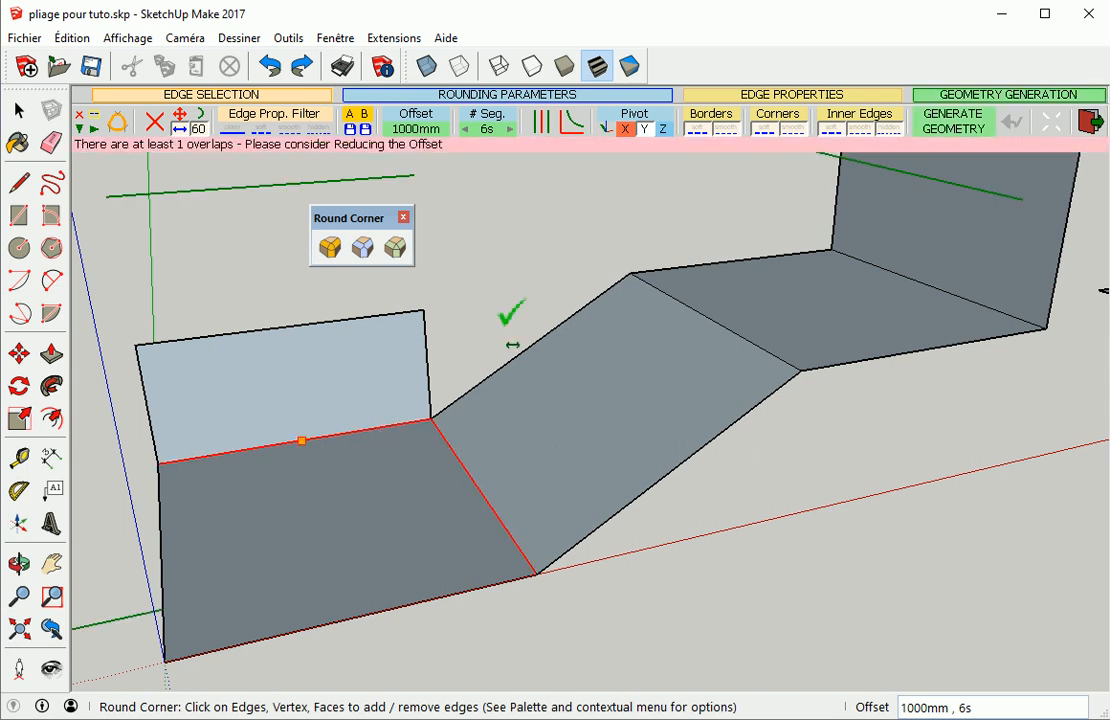
click(412, 130)
text(2)
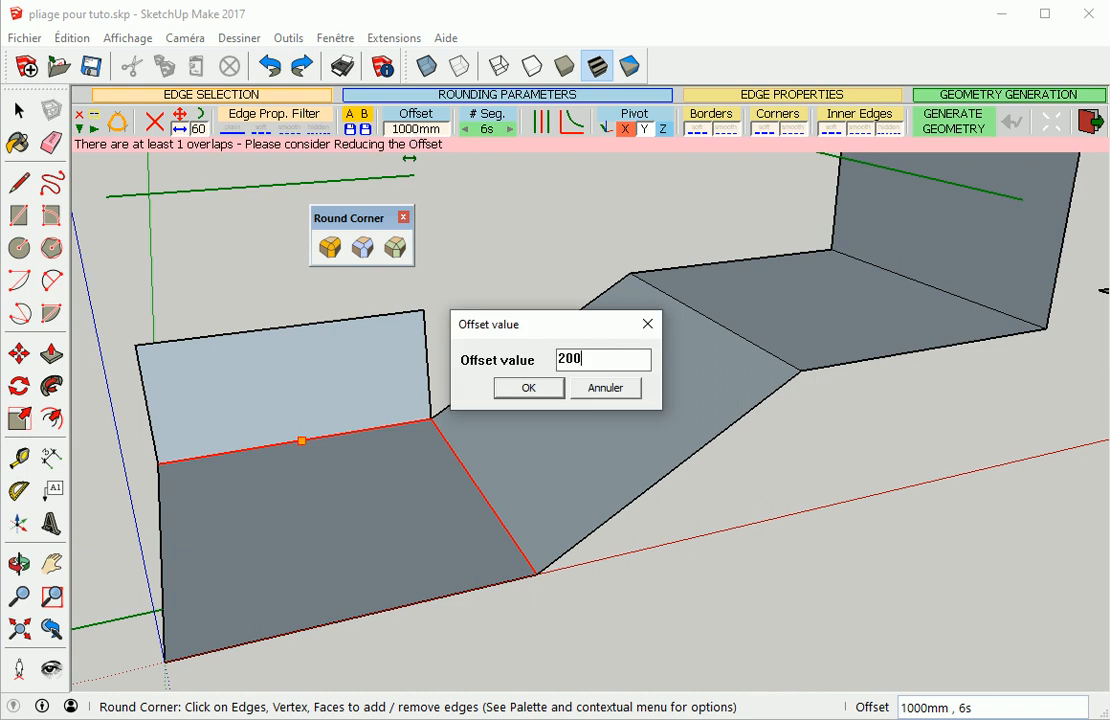
text(00)
key(Return)
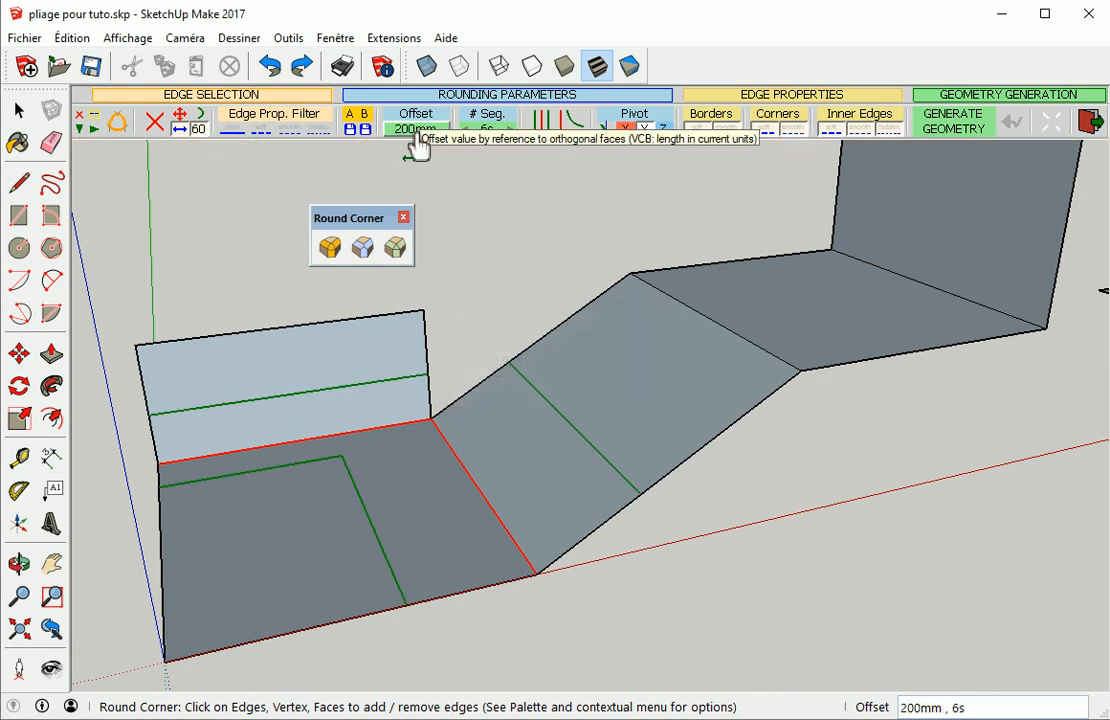
click(493, 236)
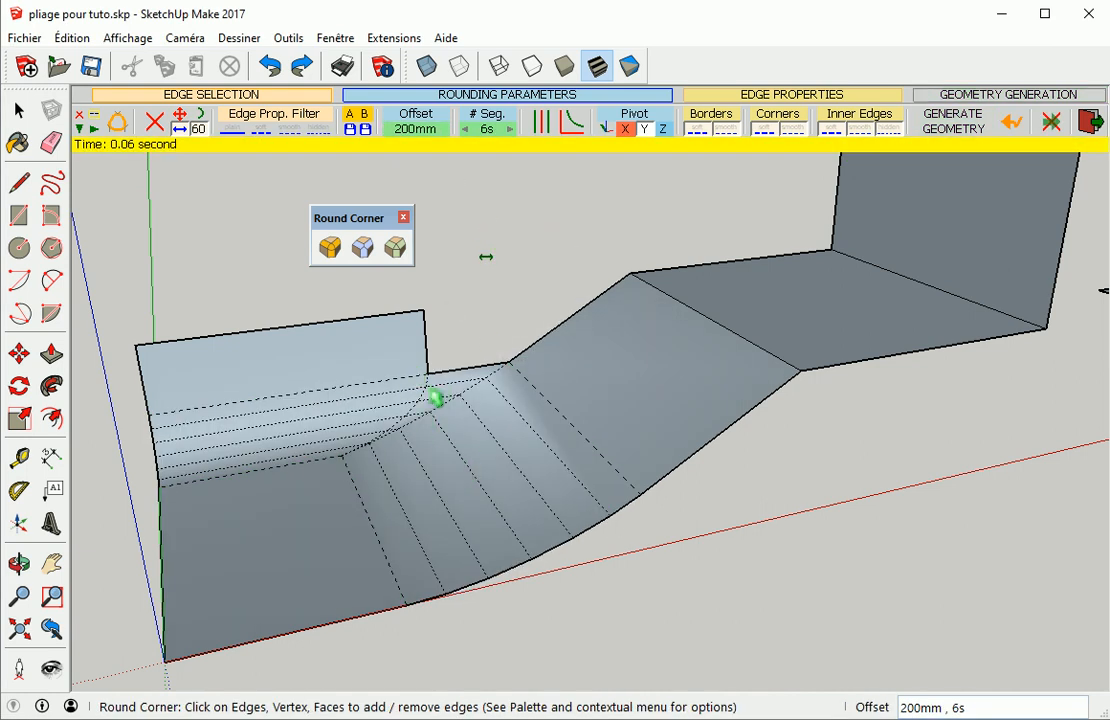
mouse_move(496, 451)
middle_down()
mouse_move(426, 476)
mouse_move(367, 334)
mouse_move(483, 457)
mouse_move(456, 229)
mouse_move(436, 216)
mouse_move(476, 441)
middle_up()
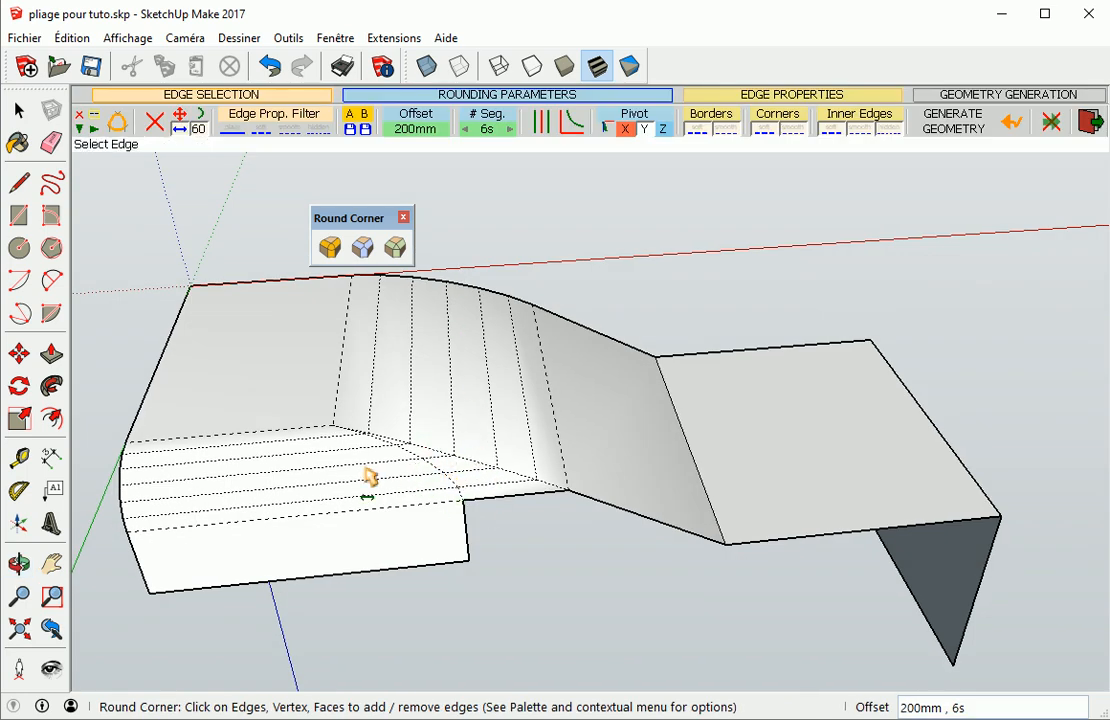
middle_drag(409, 334, 719, 624)
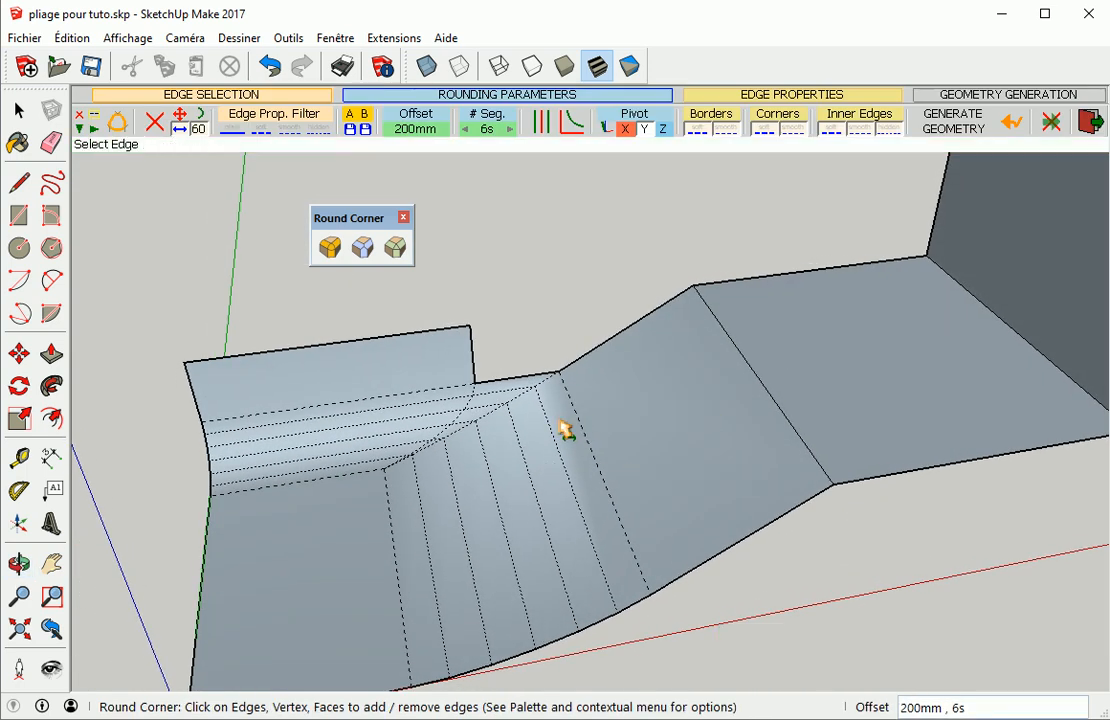
scroll(575, 426, down, 3)
middle_drag(535, 446, 538, 401)
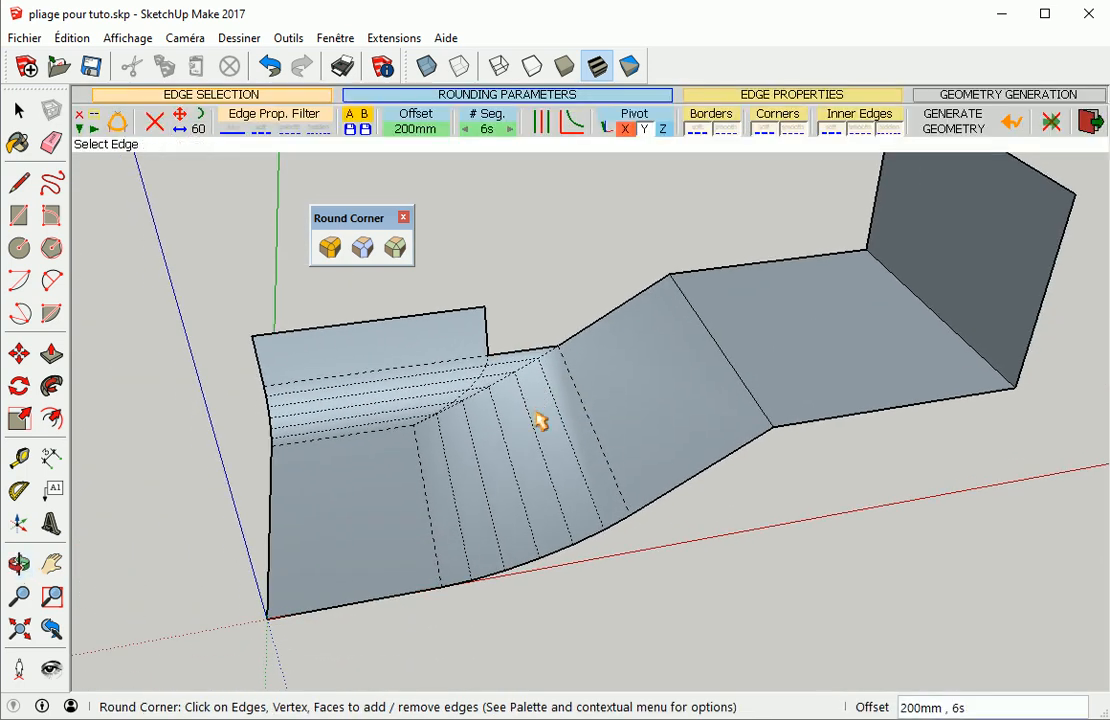
click(1011, 123)
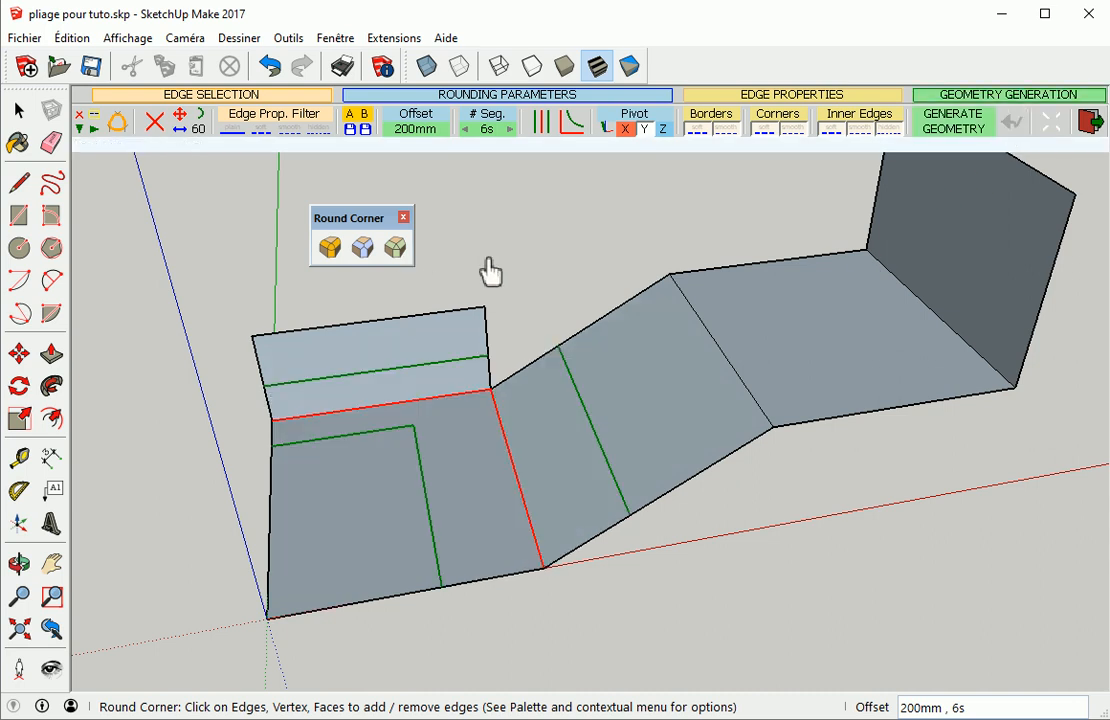
click(520, 492)
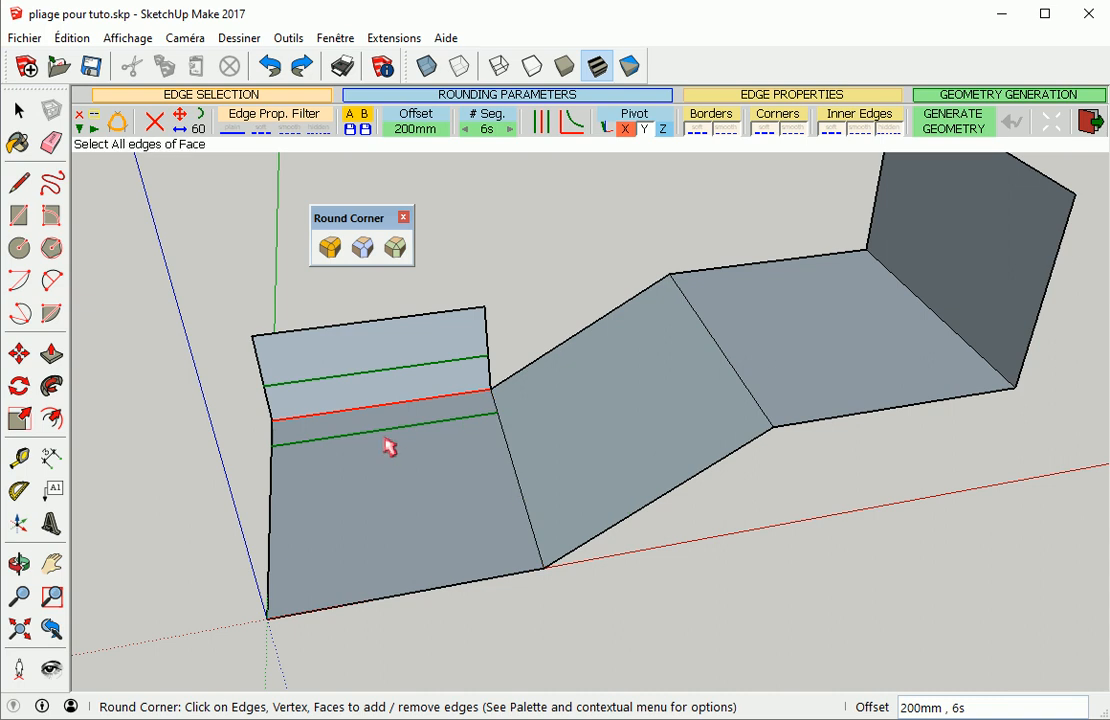
Restart Round Corner and round only the first bend with a 200 mm offset
click(332, 250)
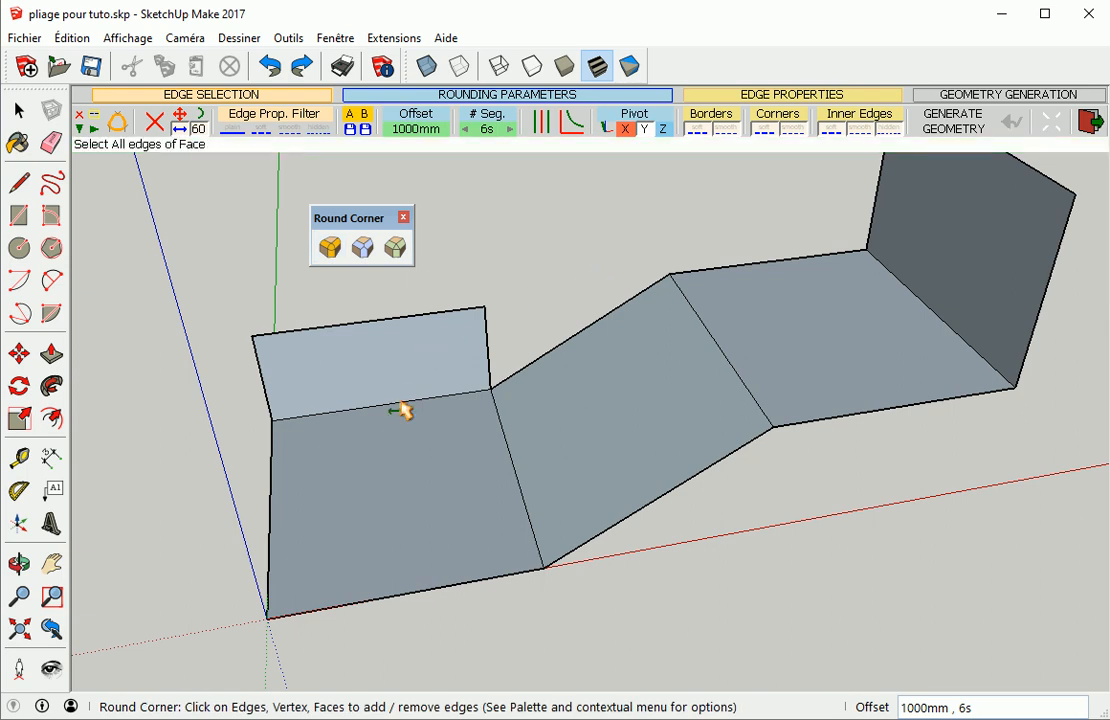
click(401, 403)
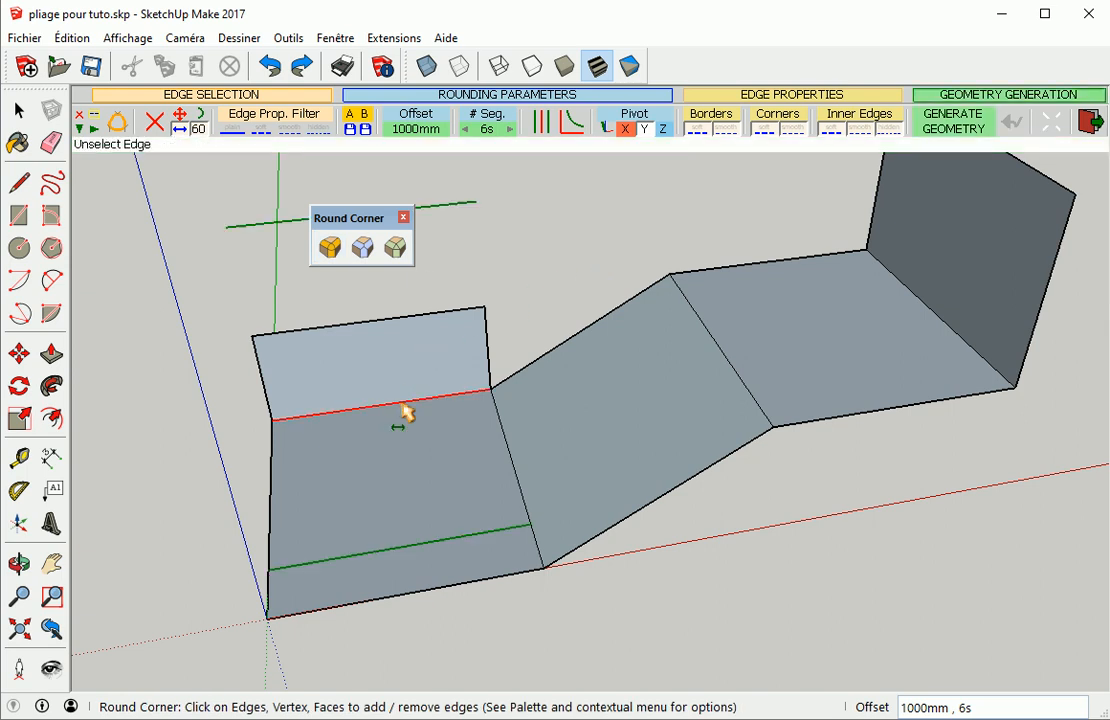
click(422, 128)
text(200)
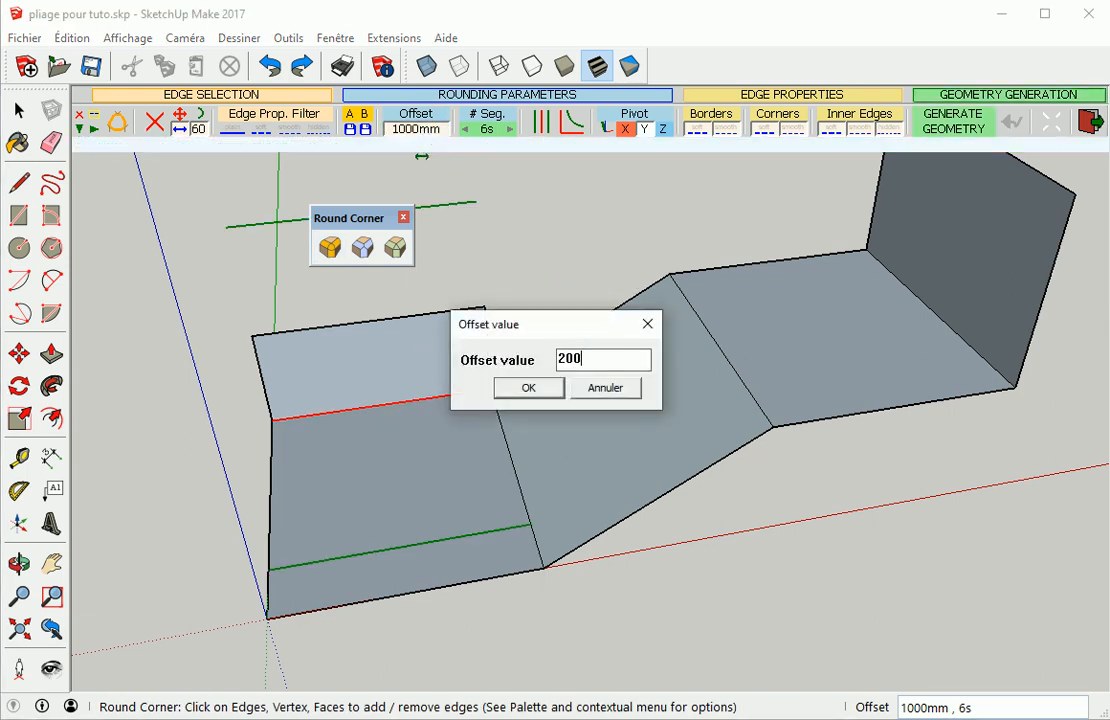
key(Return)
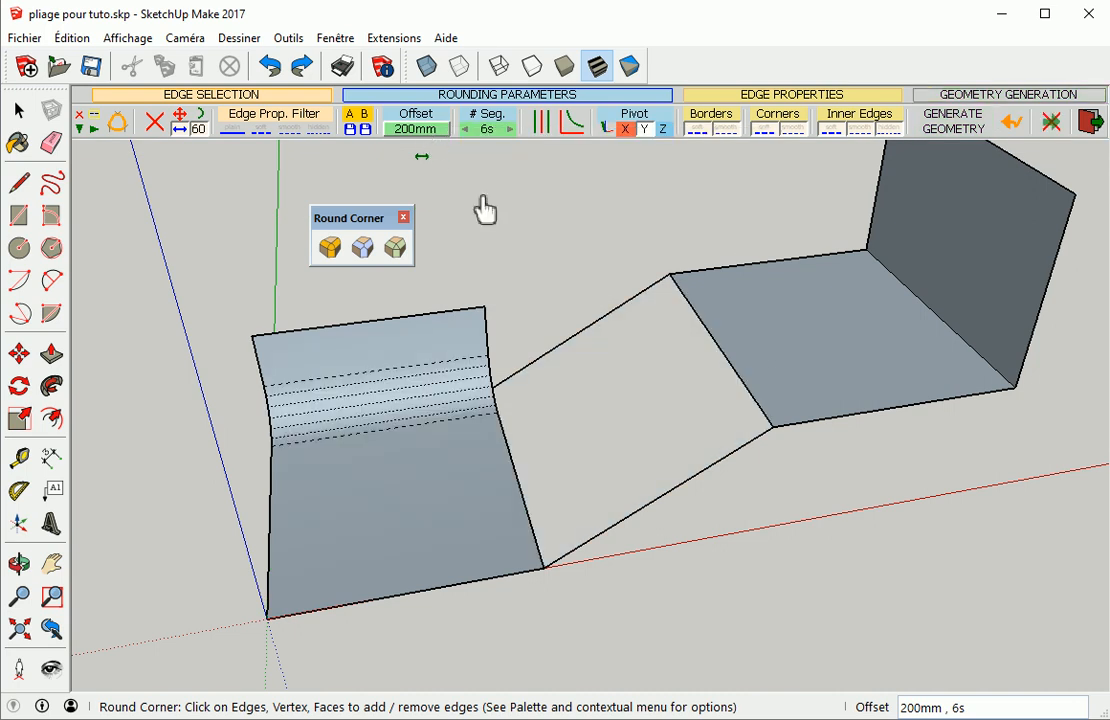
middle_drag(445, 415, 421, 416)
scroll(582, 347, up, 5)
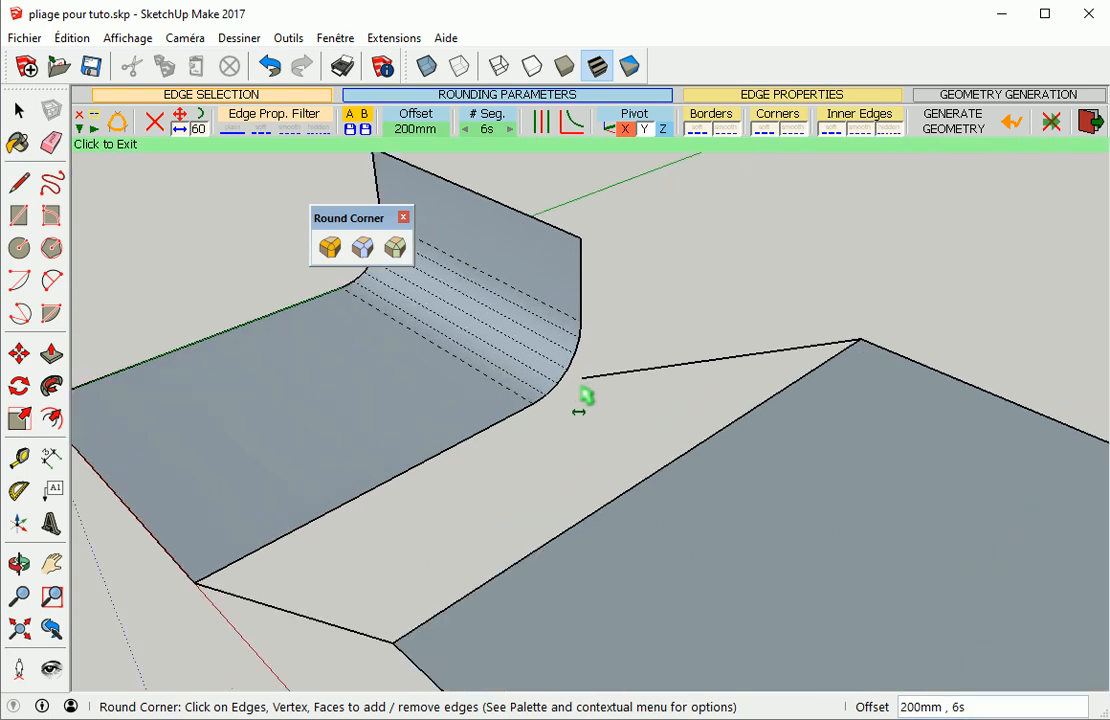
scroll(585, 392, up, 2)
scroll(570, 420, up, 2)
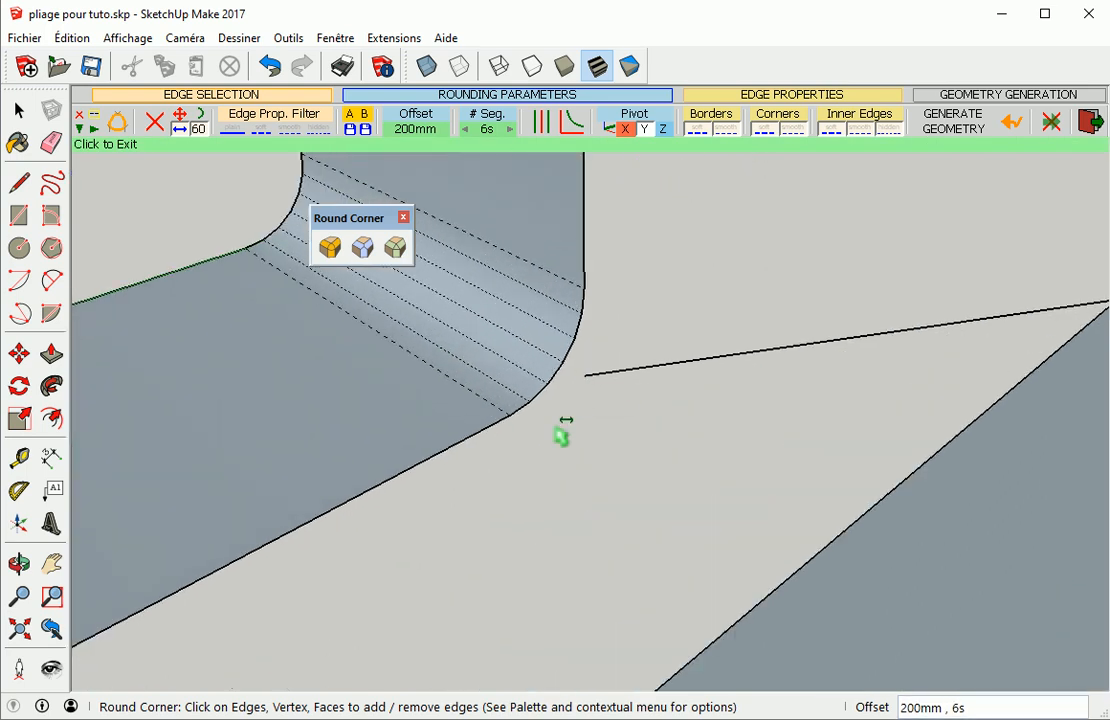
Draw a line closing the gap beside the rounded bend
key(l)
click(510, 414)
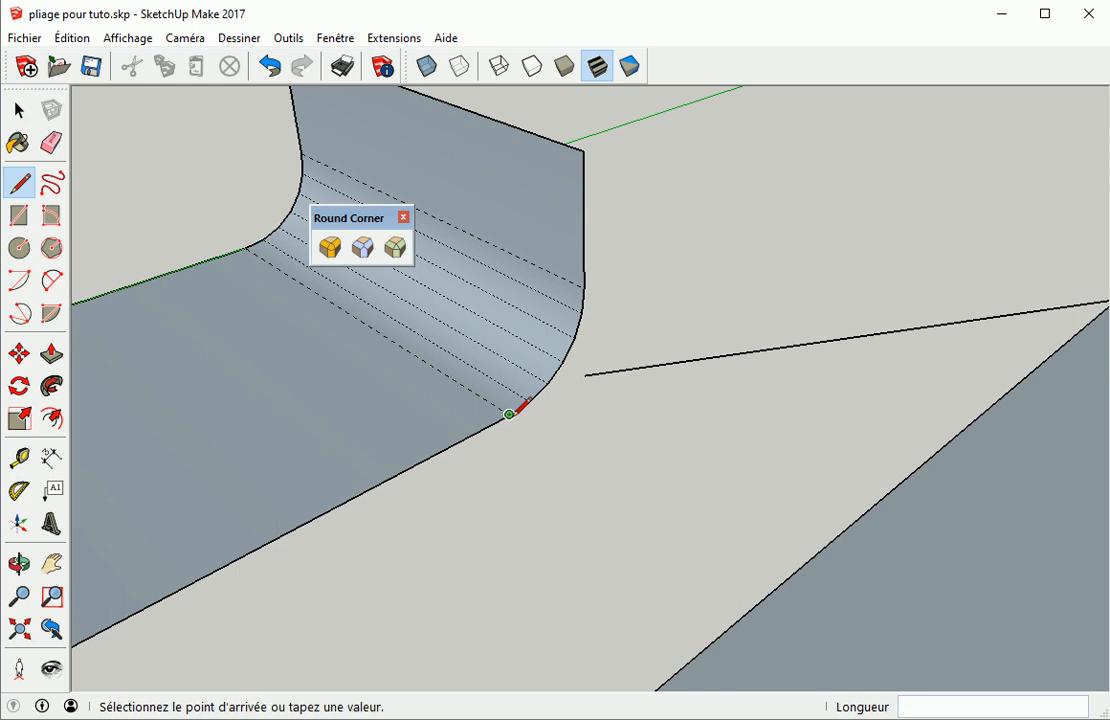
click(584, 375)
mouse_move(573, 497)
middle_down()
mouse_move(736, 503)
mouse_move(620, 526)
middle_up()
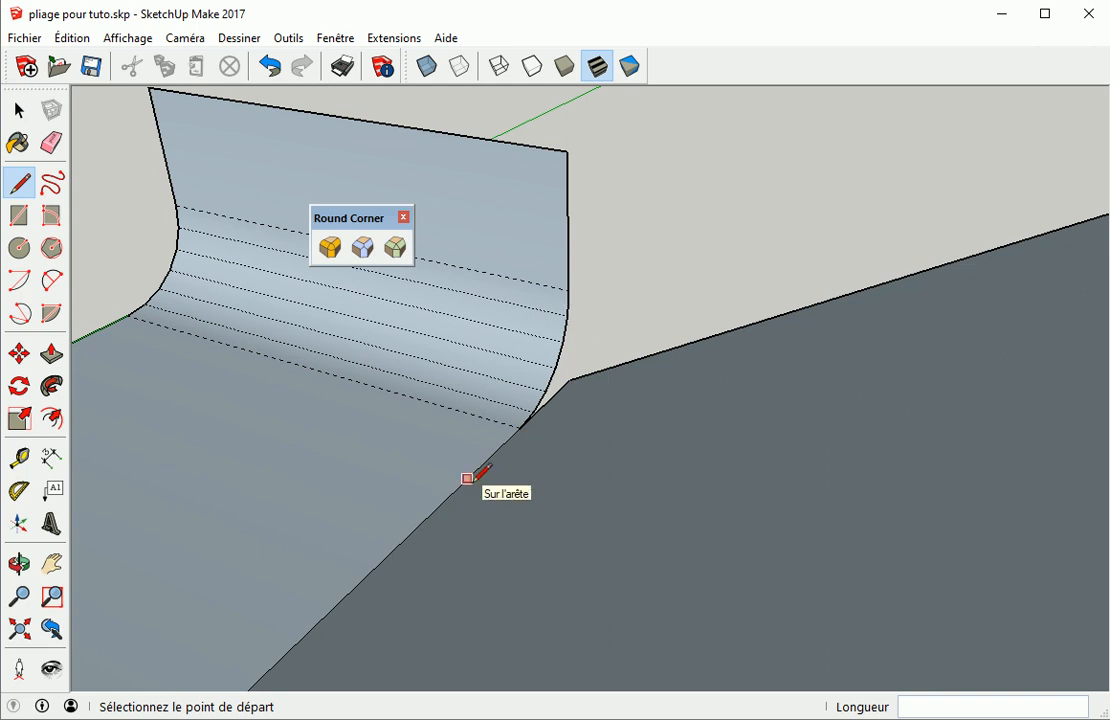
Undo the closing line and the bend rounding, then start the Round Corner tool again
key(ctrl+z)
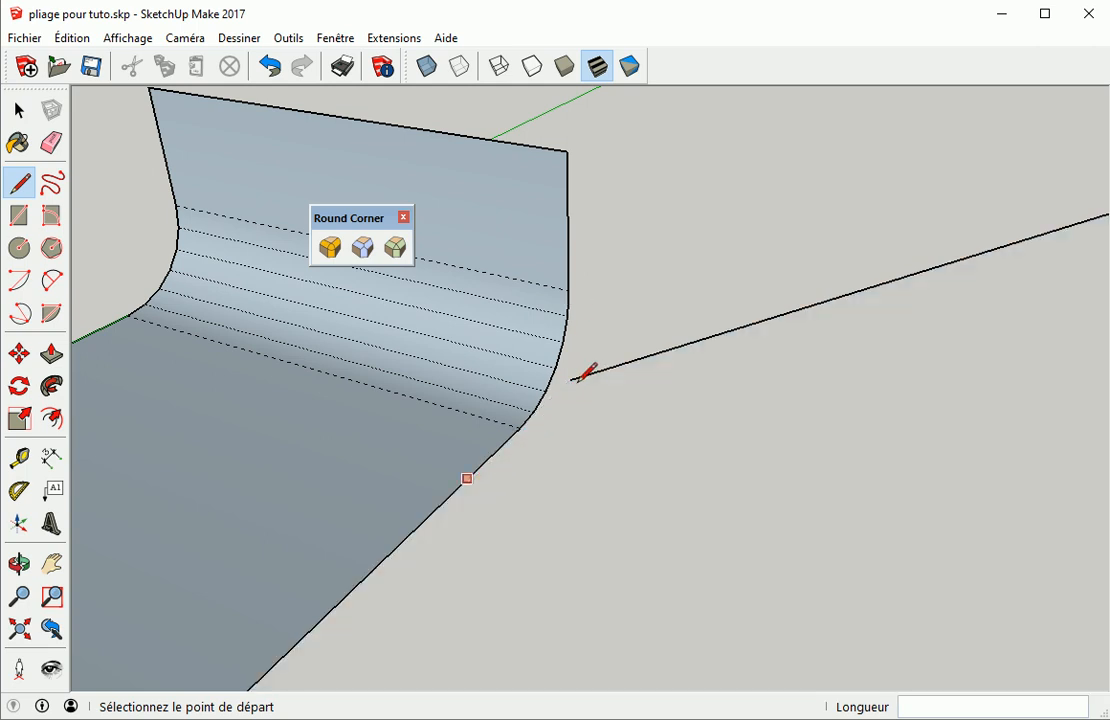
key(ctrl+z)
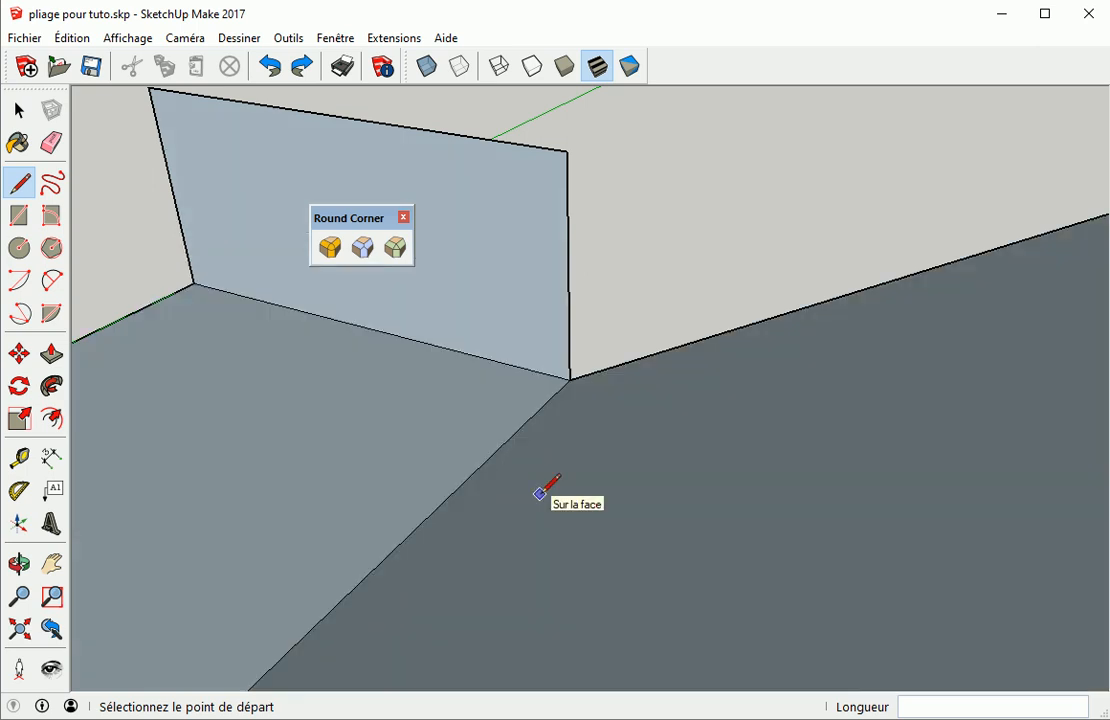
middle_drag(523, 488, 617, 441)
click(330, 247)
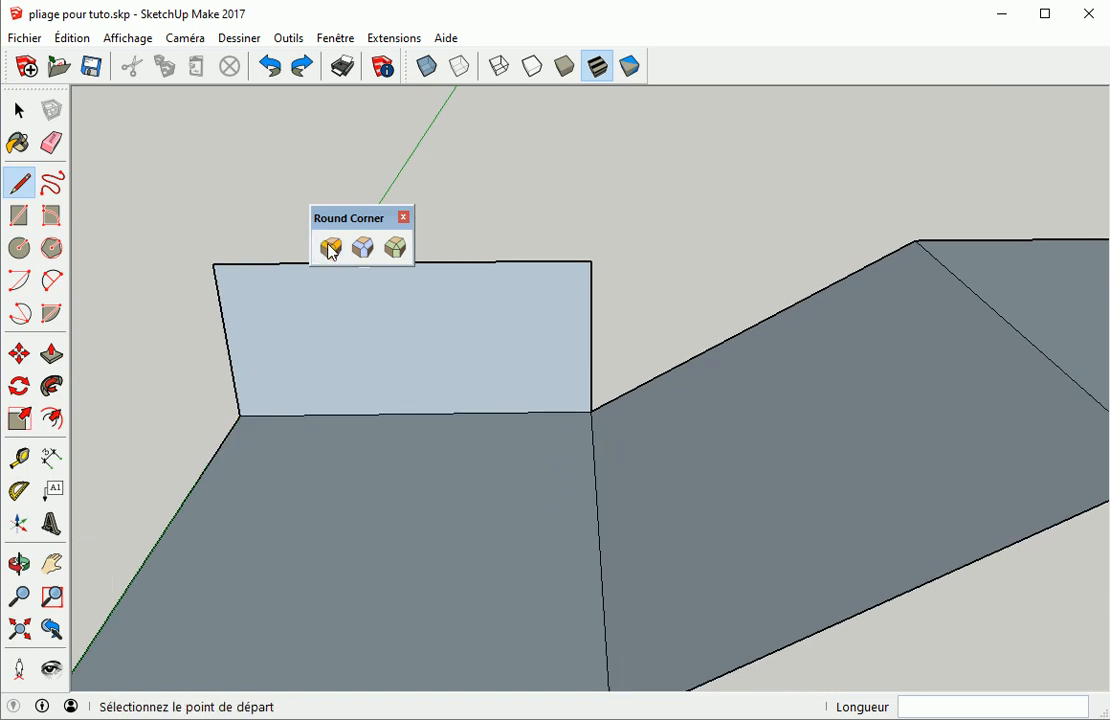
Round the first bend of the folded sheet with the 200 mm offset and 6 segments
click(602, 518)
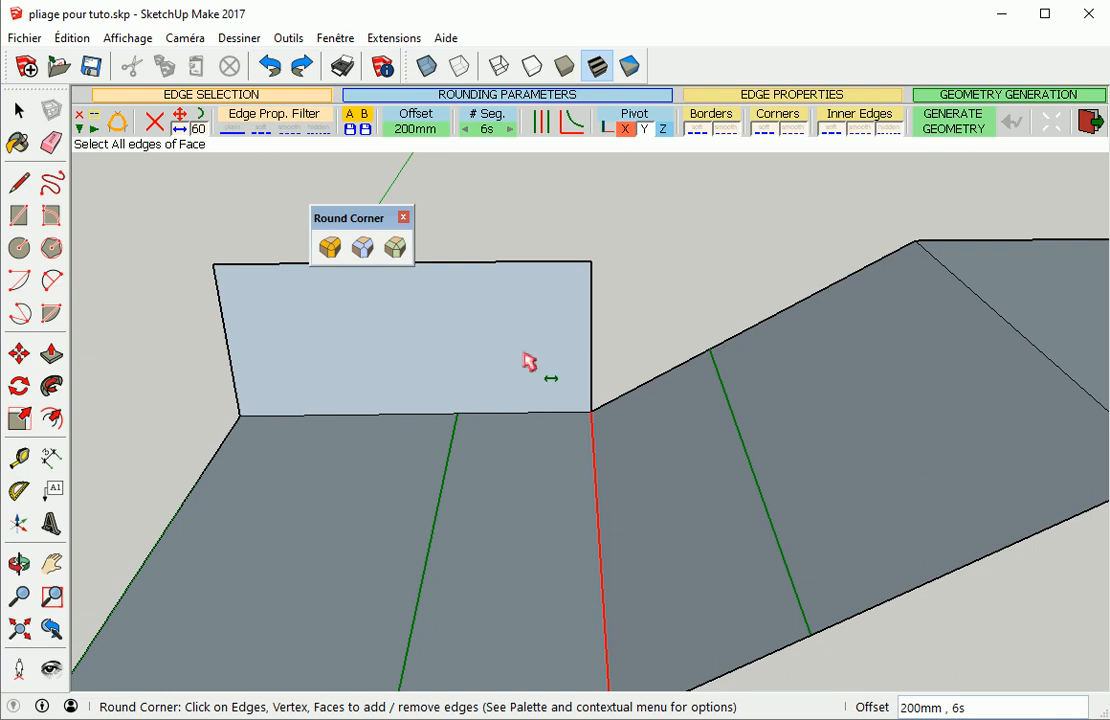
click(650, 300)
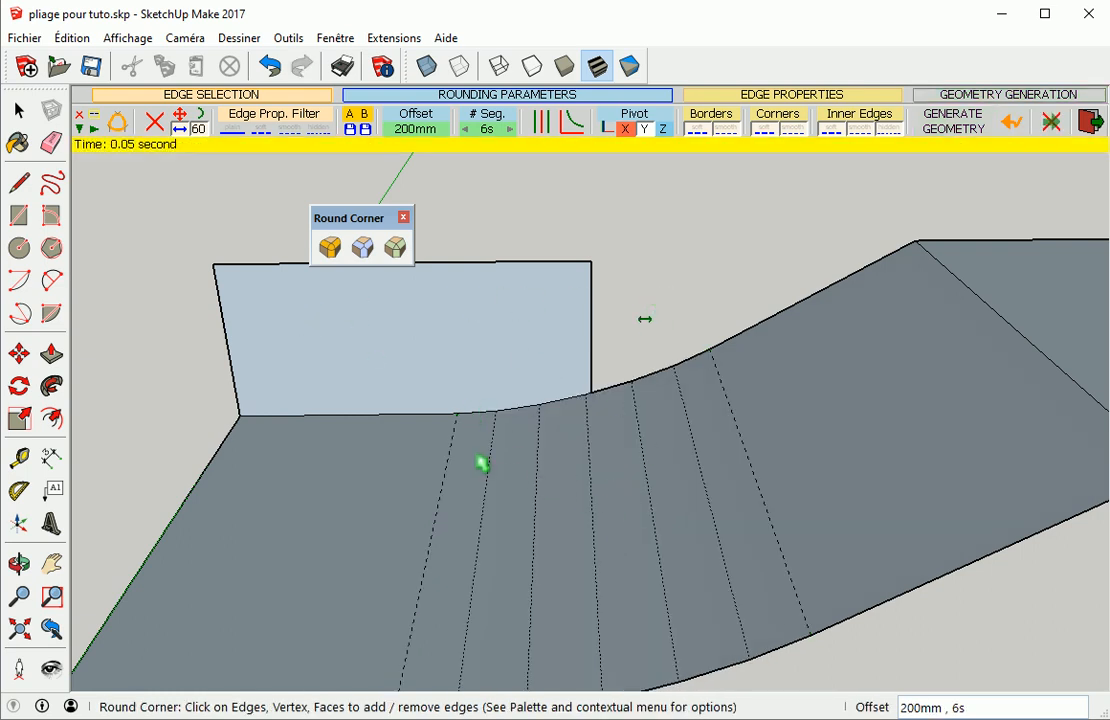
Draw a line closing the gap between the sheet's side edge and the rounded bend
middle_drag(463, 438, 634, 557)
key(l)
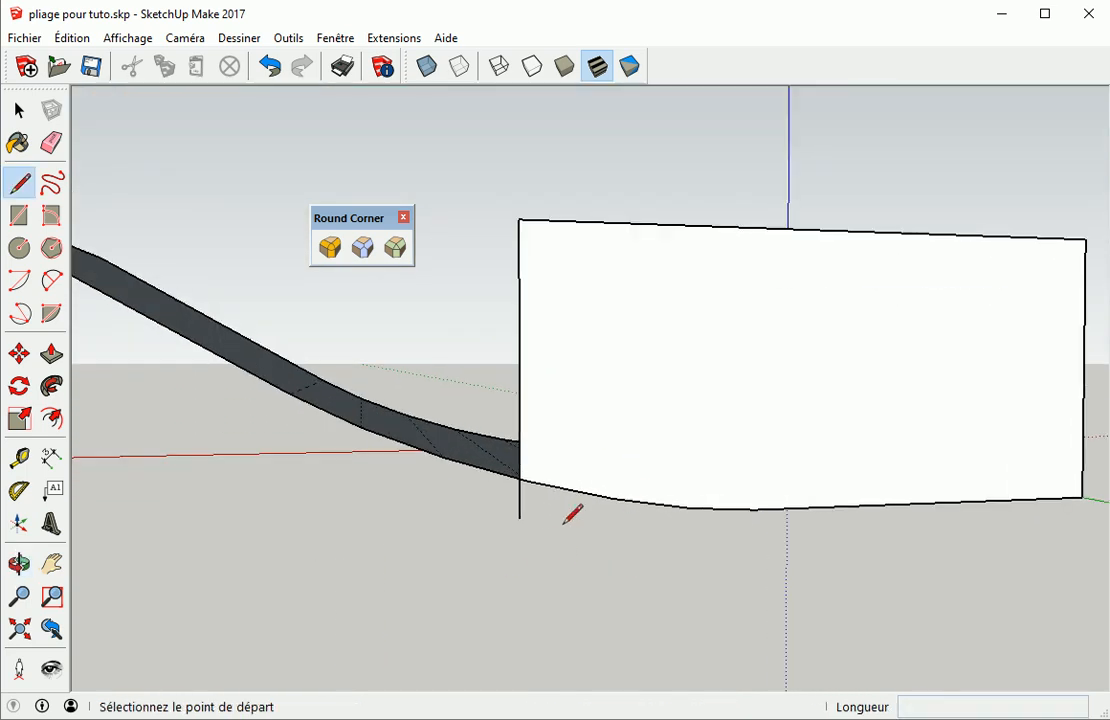
click(518, 517)
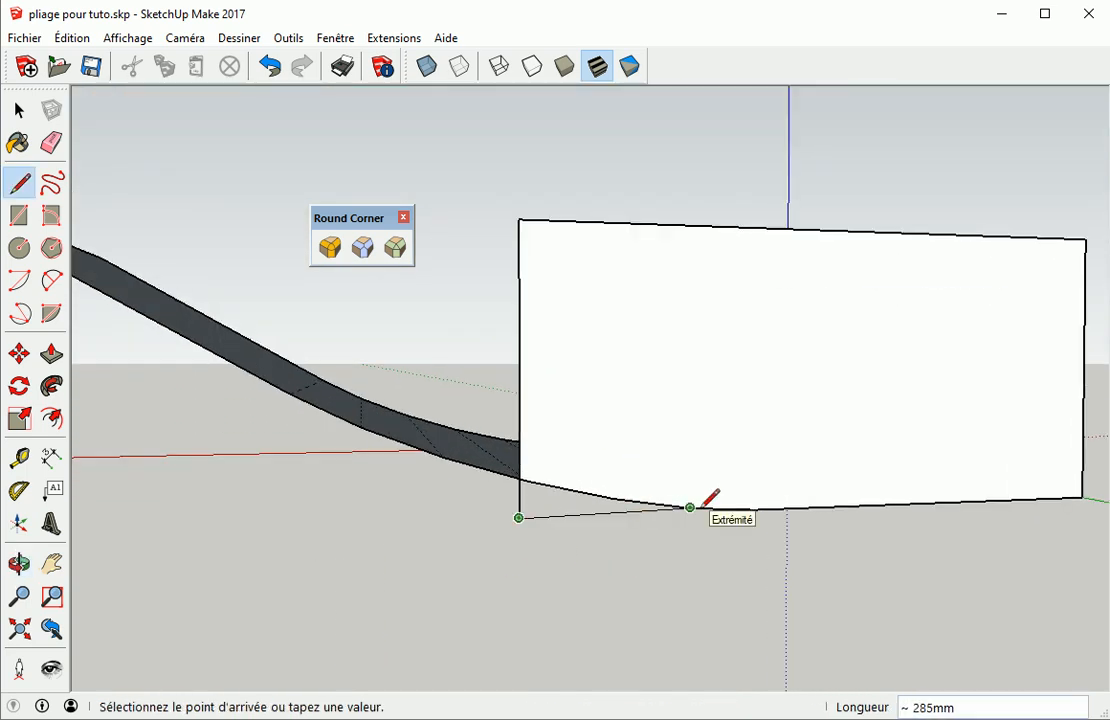
click(748, 512)
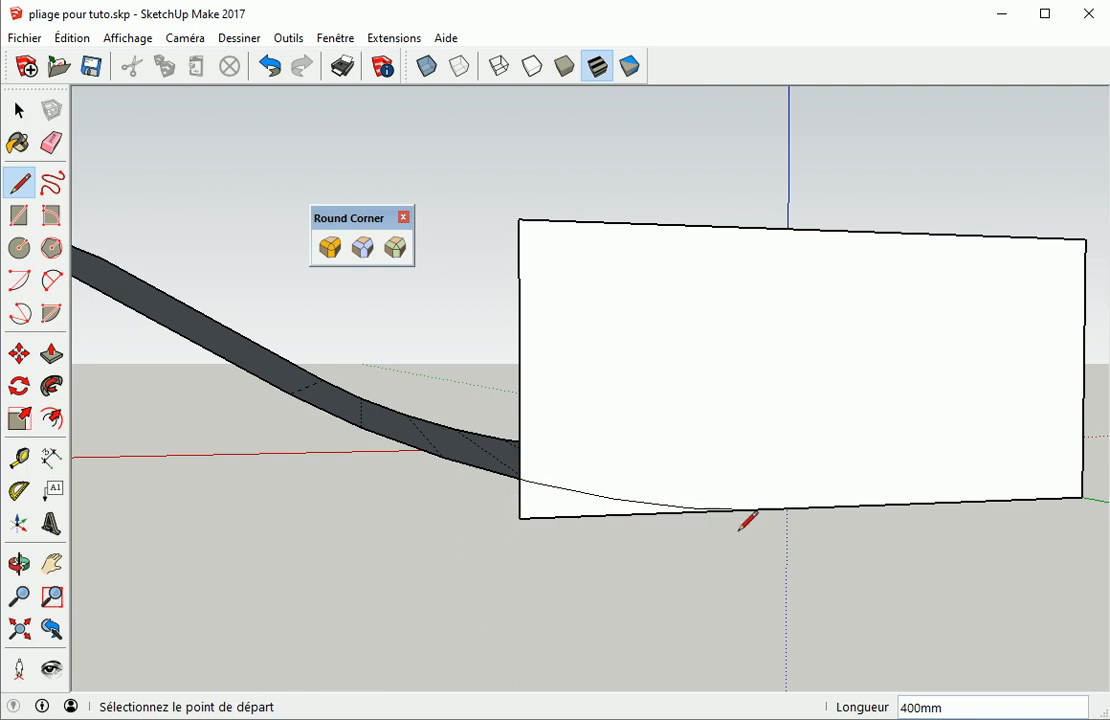
Round the sheet's second bend with Round Corner using the same 200 mm offset
middle_drag(758, 621, 513, 508)
middle_drag(404, 454, 915, 592)
middle_drag(298, 591, 665, 571)
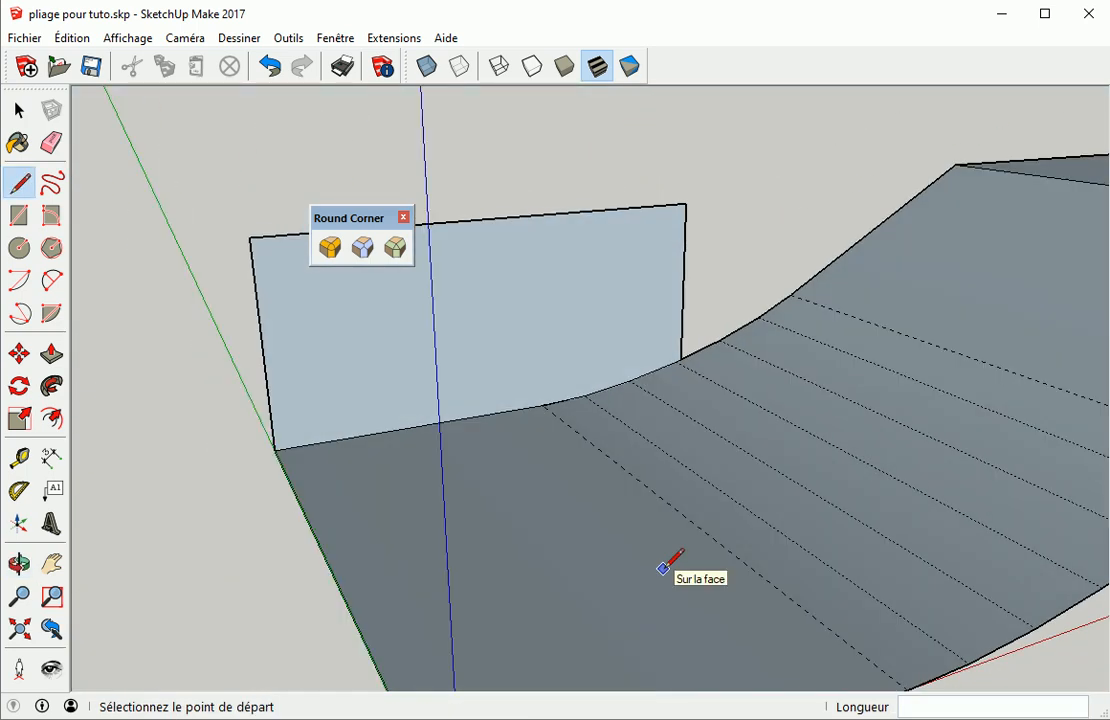
scroll(645, 487, down, 1)
scroll(645, 487, down, 3)
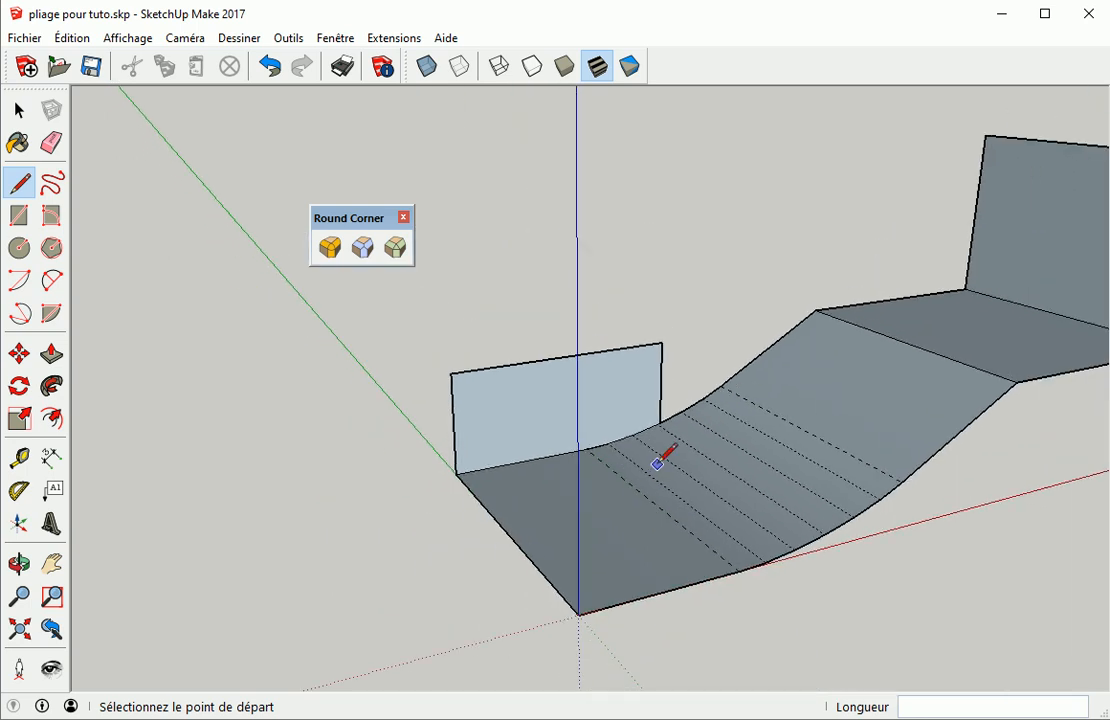
middle_drag(706, 441, 610, 437)
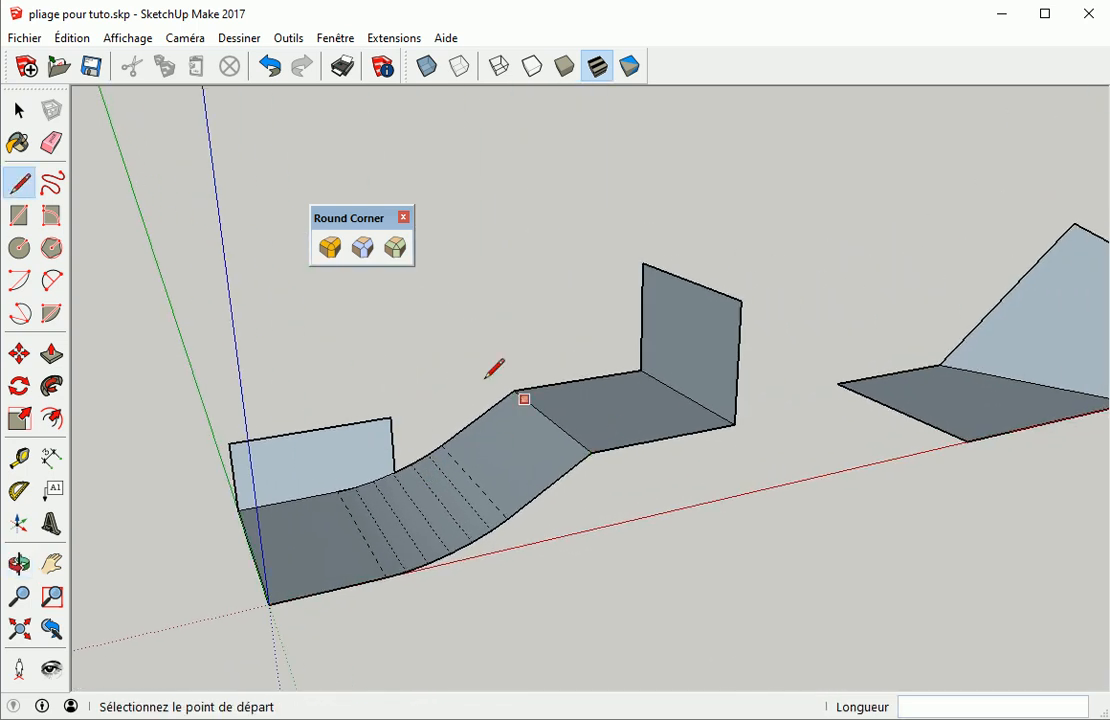
click(328, 247)
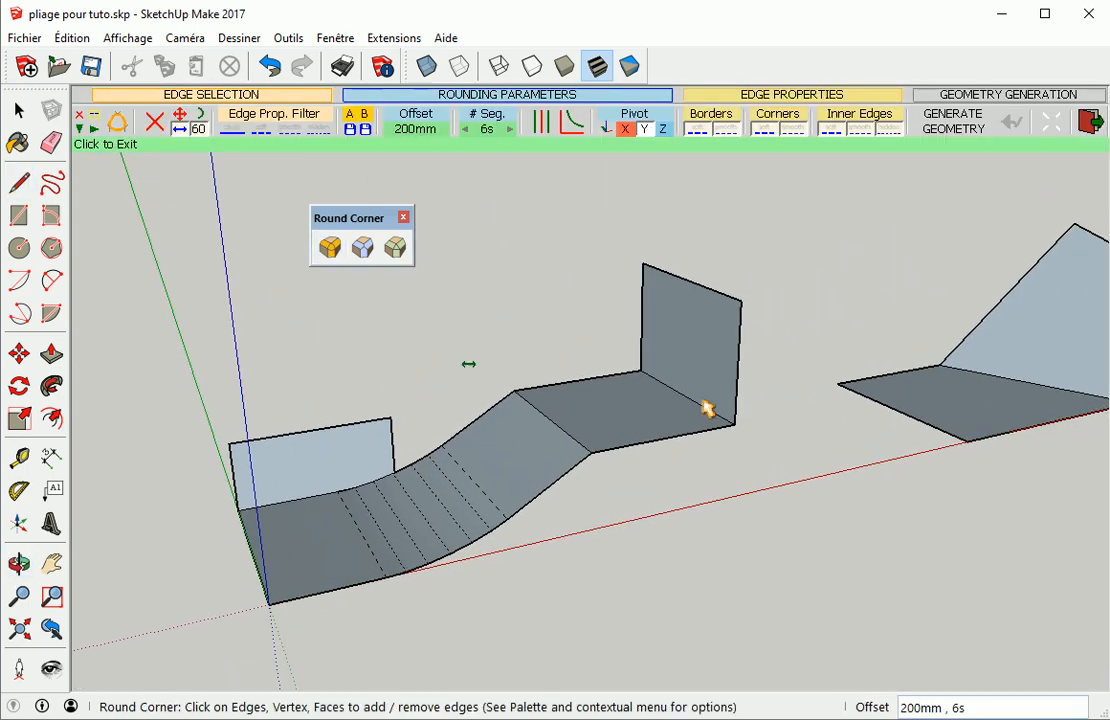
click(624, 410)
click(508, 300)
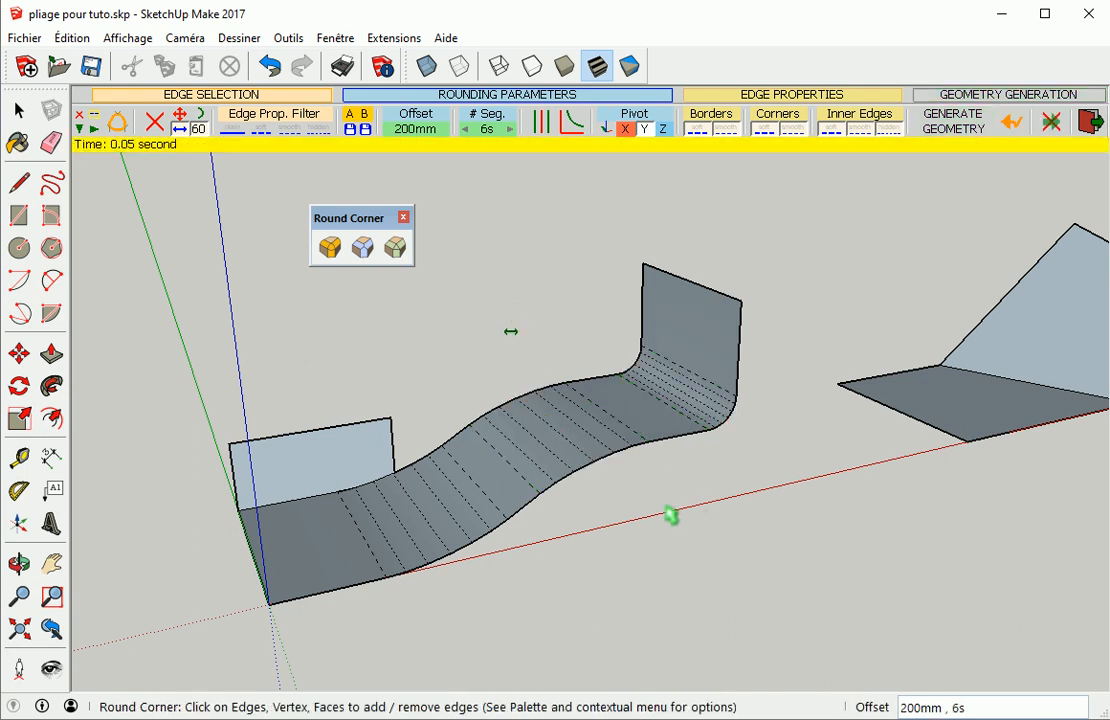
Round the bend of the next folded sheet with a 200 mm offset, then exit the Round Corner tool
middle_drag(413, 494, 444, 500)
scroll(778, 451, up, 1)
shift+middle_drag(778, 451, 462, 525)
scroll(654, 520, down, 1)
middle_drag(952, 418, 478, 396)
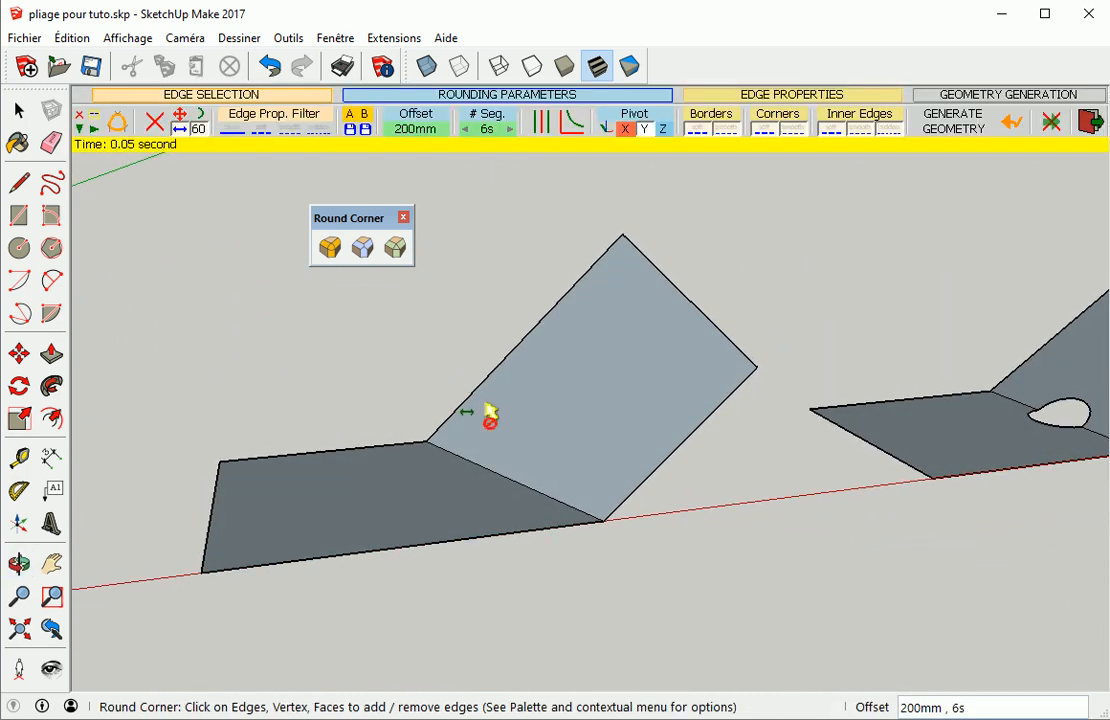
click(507, 487)
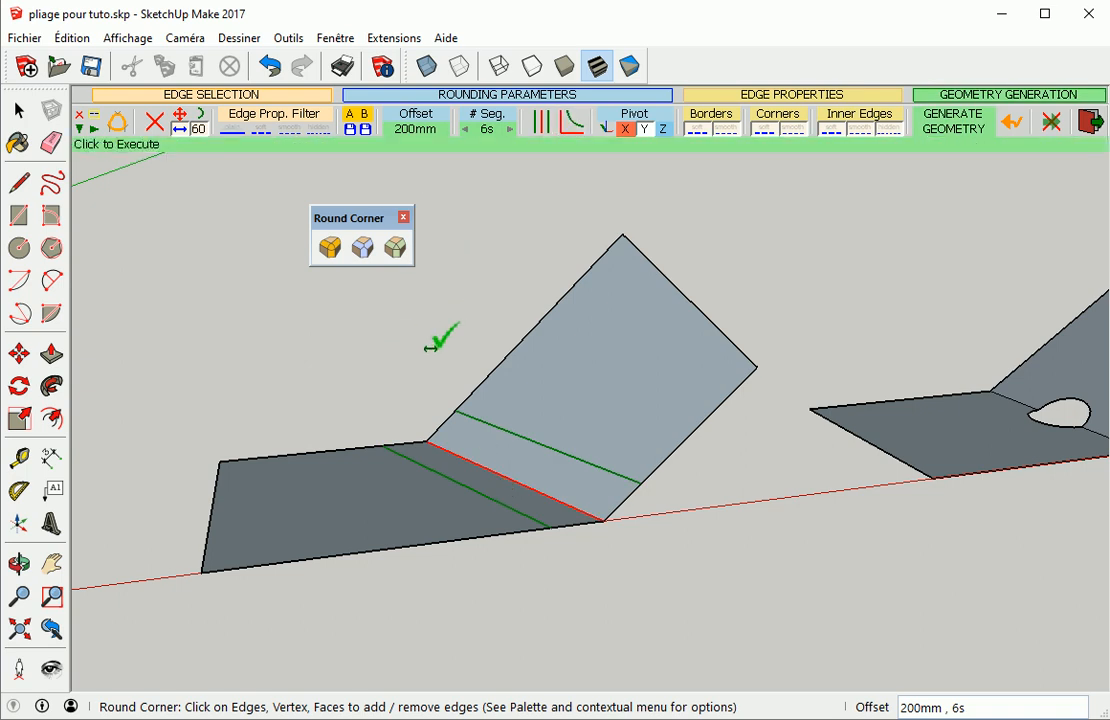
click(481, 362)
middle_drag(845, 545, 317, 530)
middle_drag(853, 490, 434, 495)
middle_drag(783, 490, 302, 500)
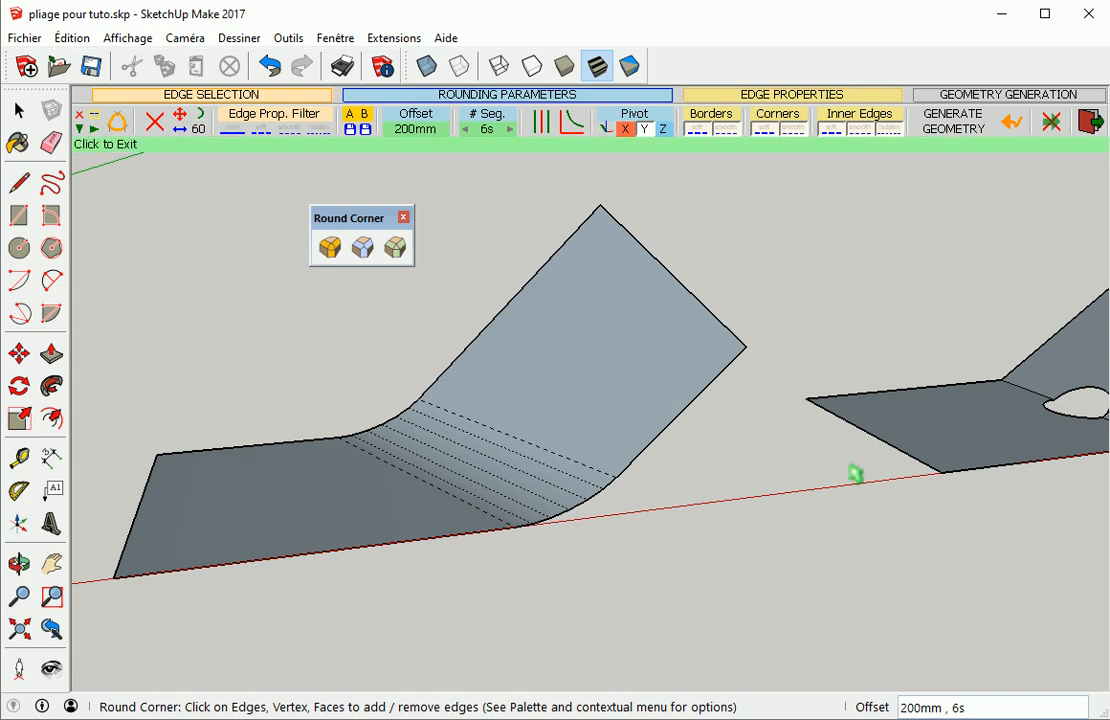
middle_drag(875, 471, 528, 486)
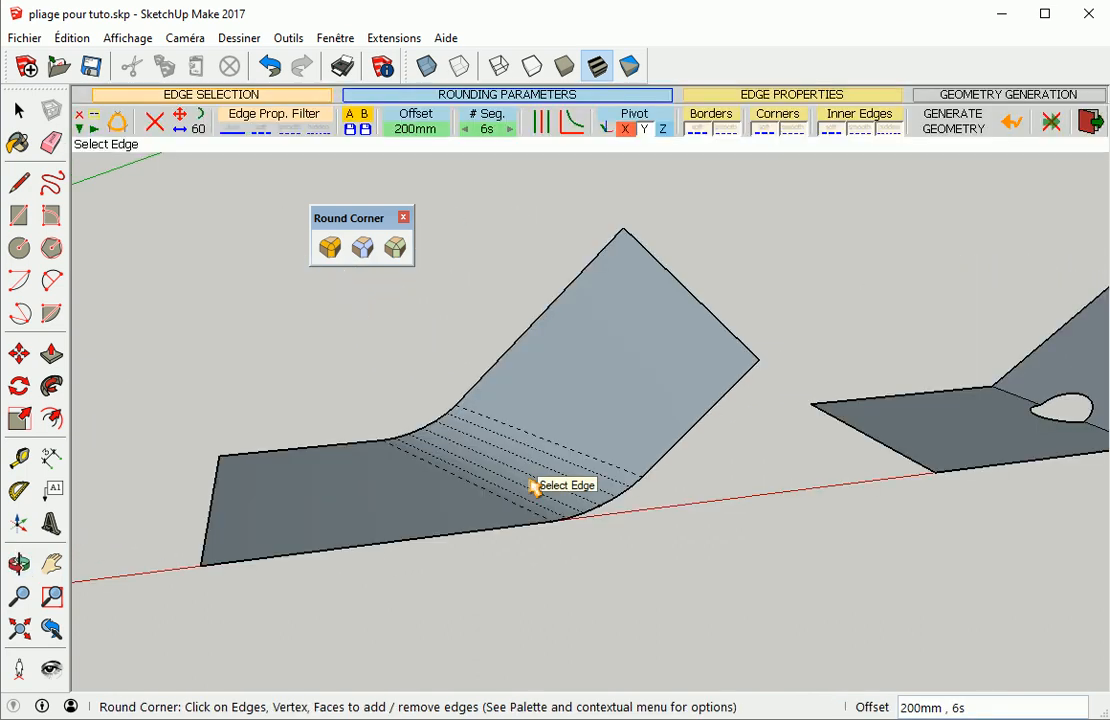
click(1090, 121)
Try rounding the two bend edges beside the heart-shaped cutout with a 200 mm offset, then undo the rounding
middle_drag(805, 431, 352, 447)
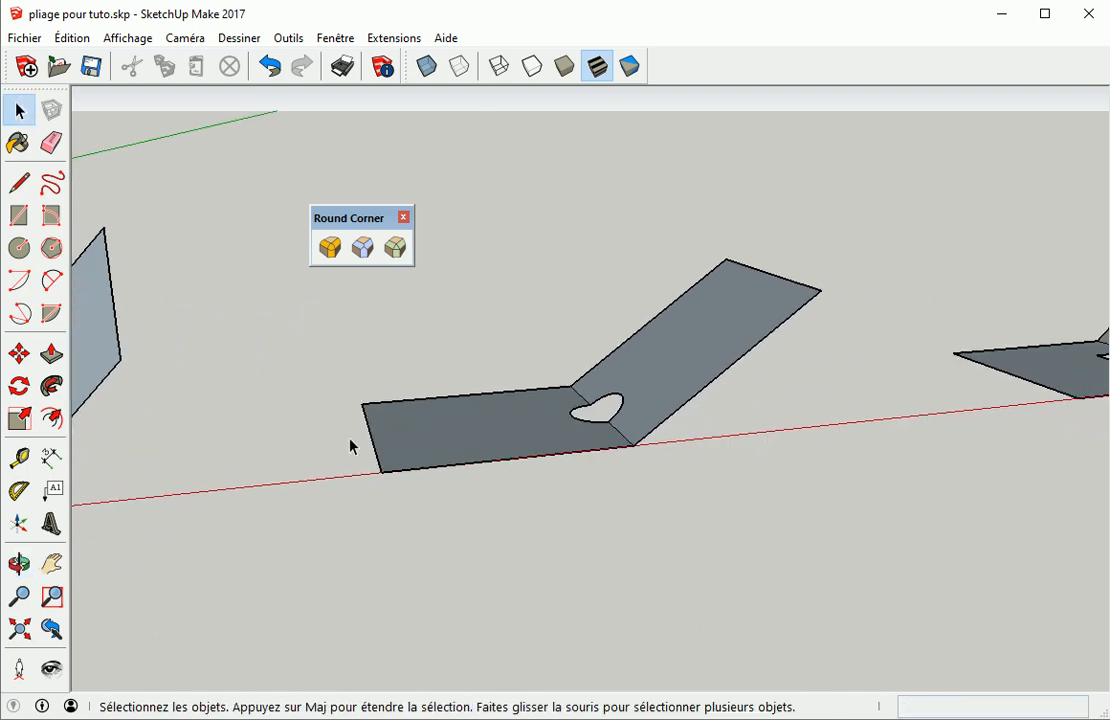
middle_drag(419, 372, 531, 346)
scroll(597, 342, up, 2)
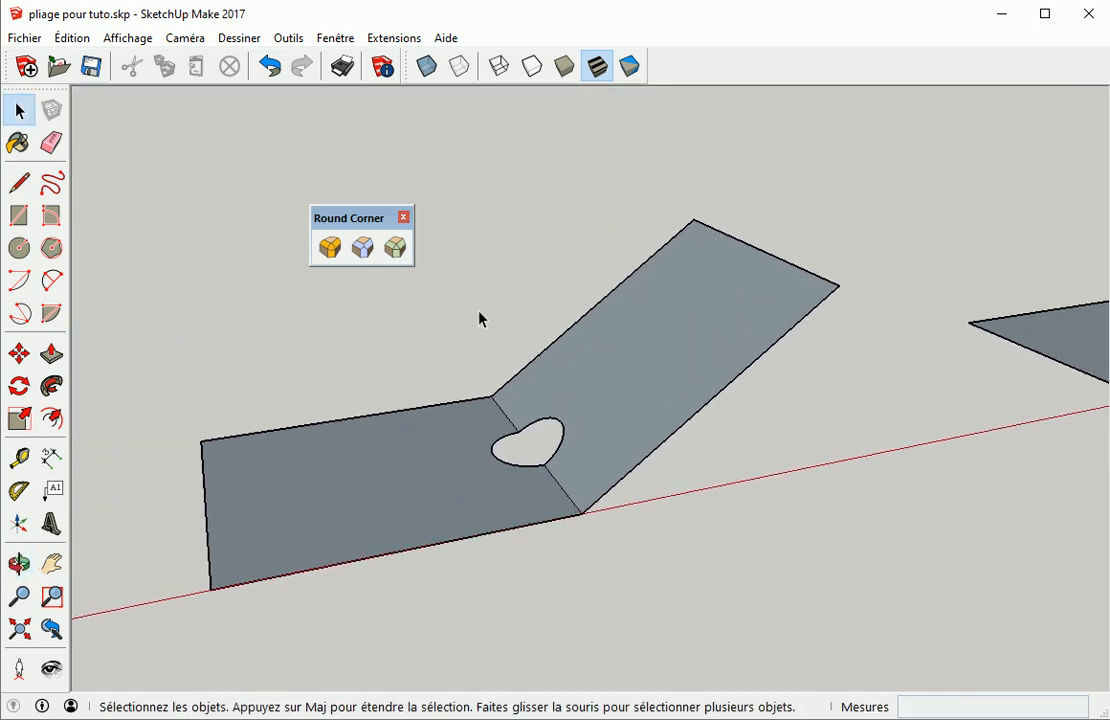
click(333, 250)
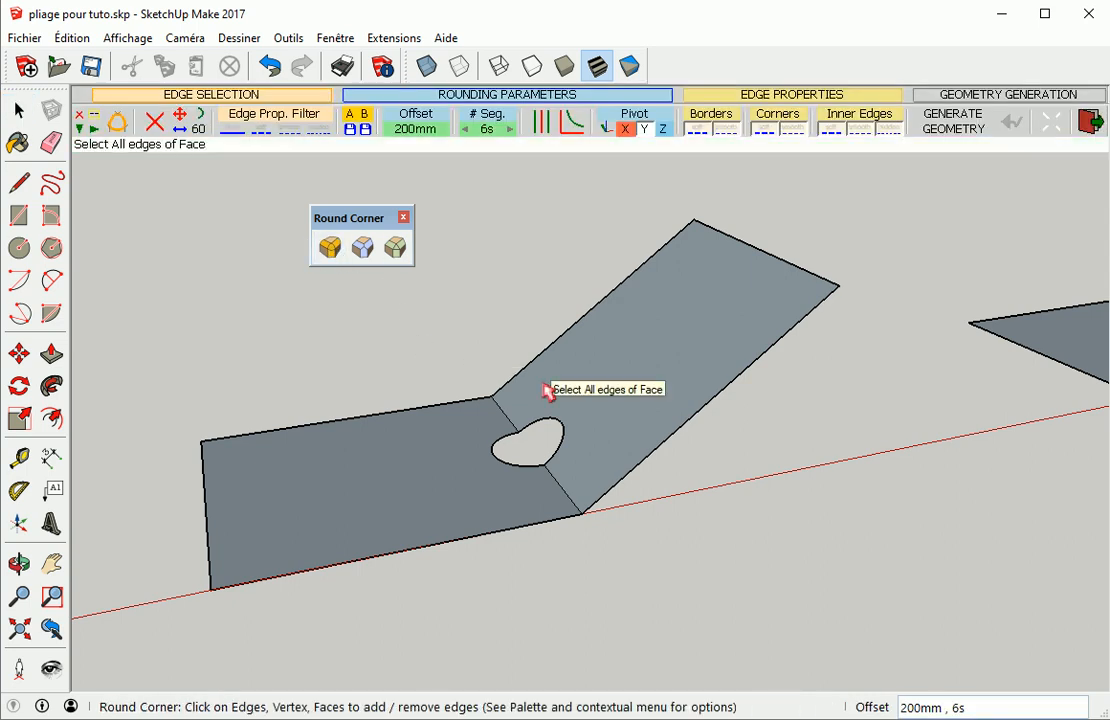
click(507, 424)
click(572, 502)
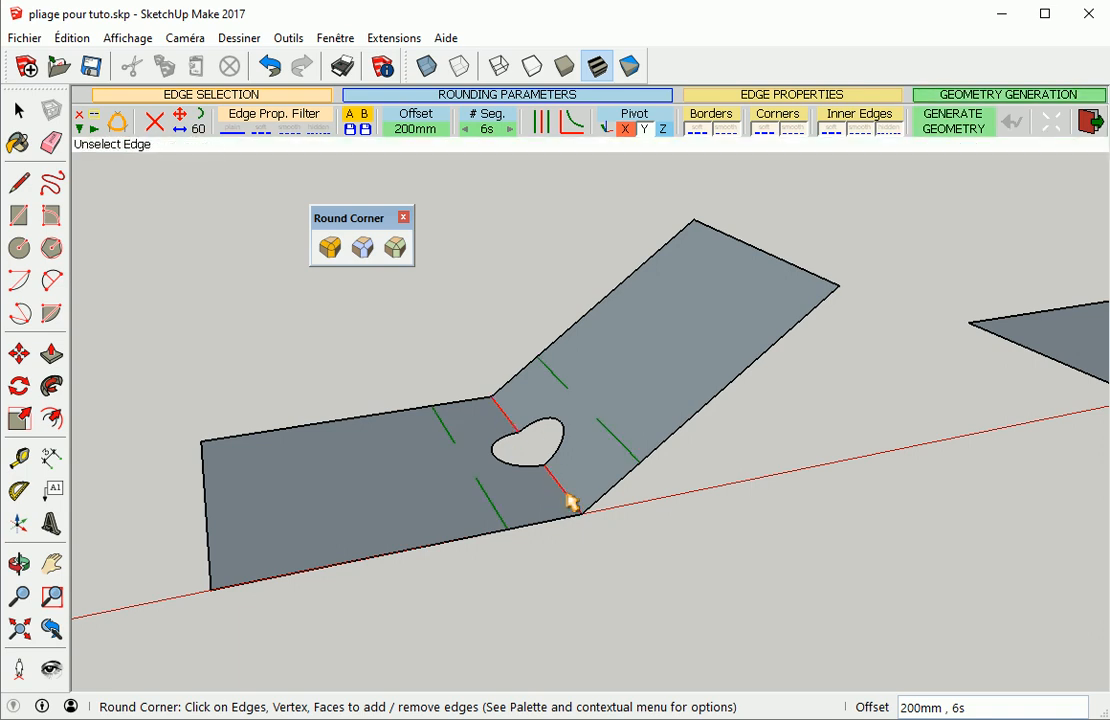
scroll(627, 416, up, 3)
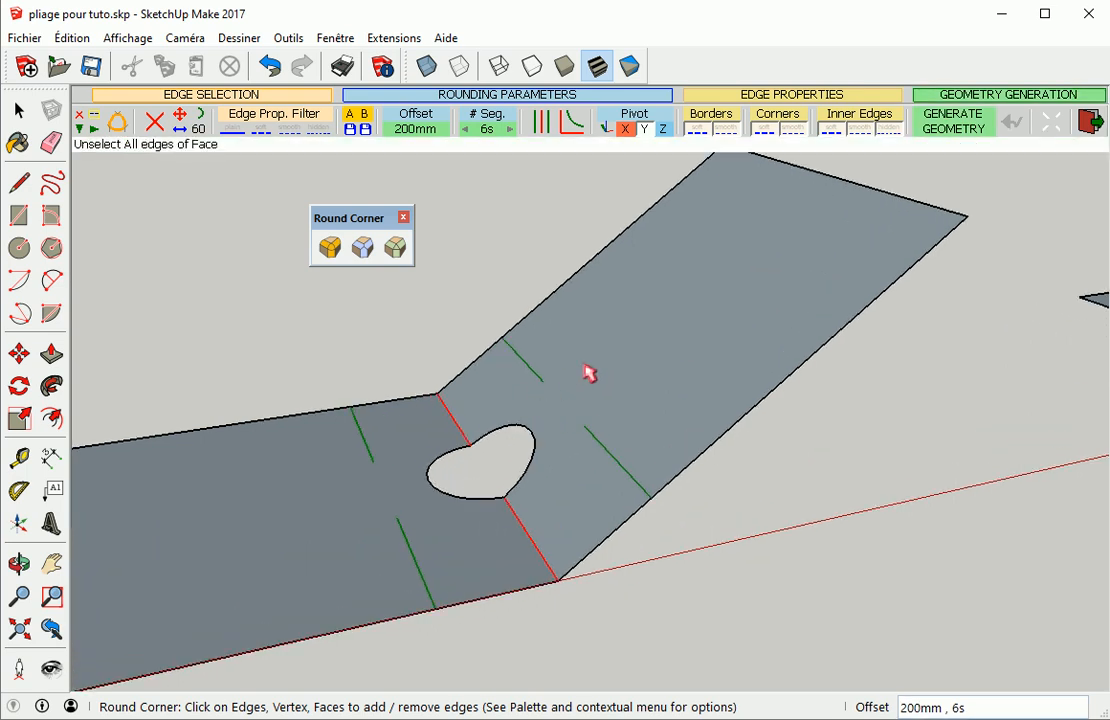
click(489, 285)
scroll(431, 426, up, 3)
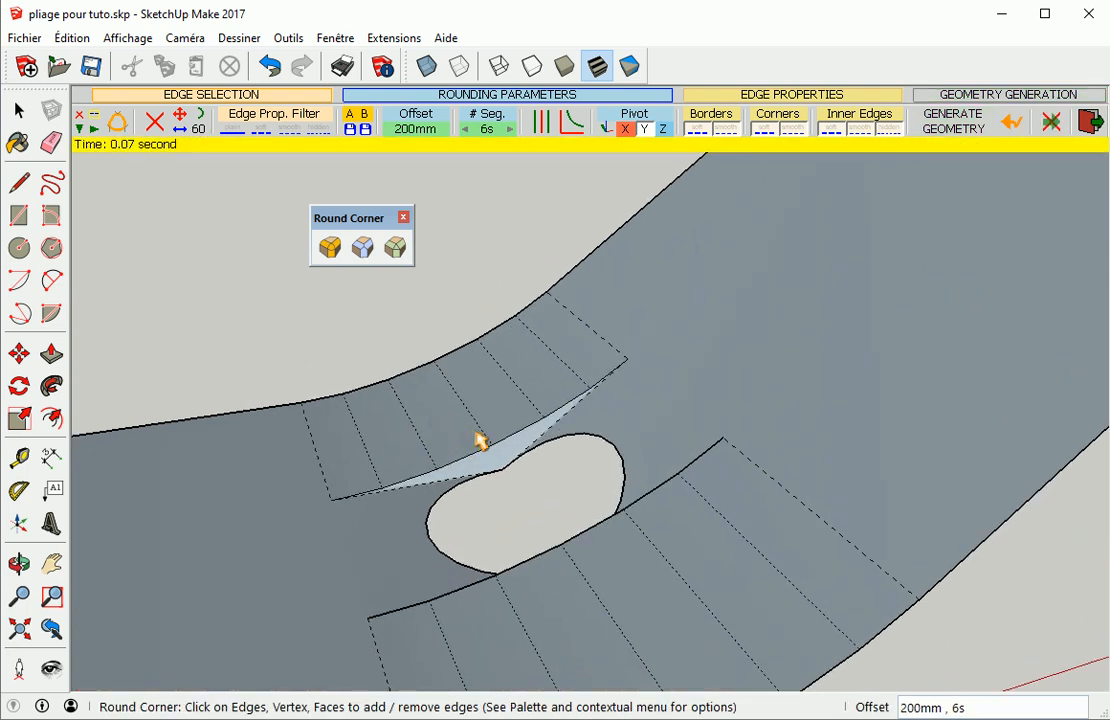
scroll(510, 465, down, 3)
middle_drag(508, 463, 498, 322)
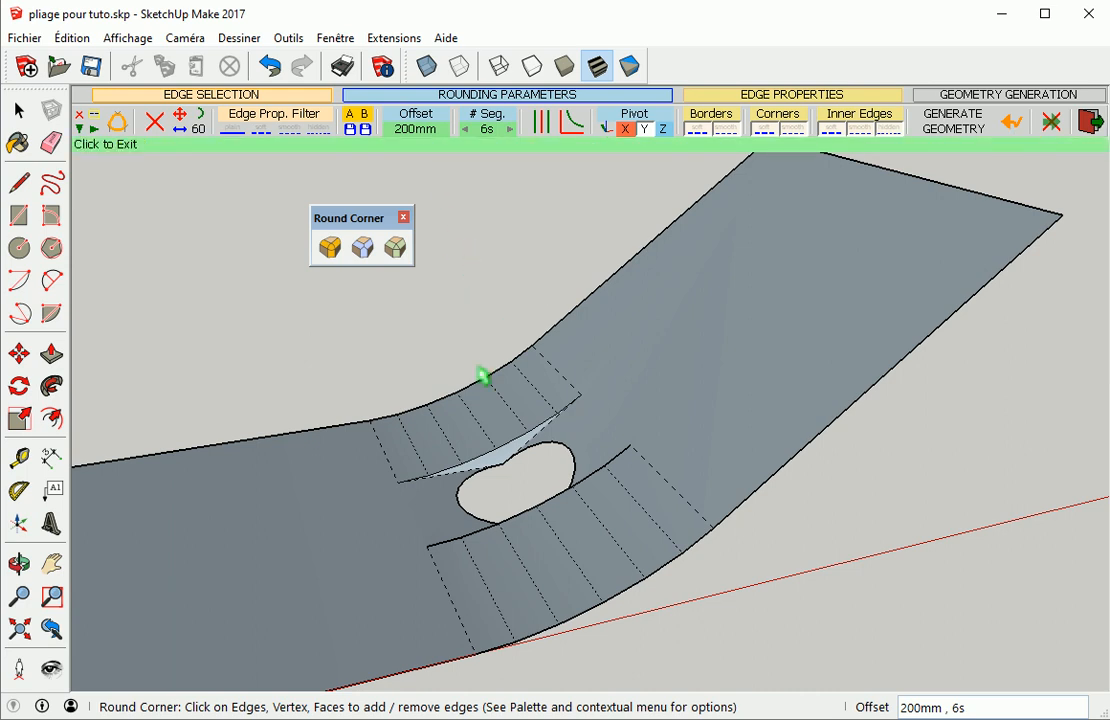
click(1012, 121)
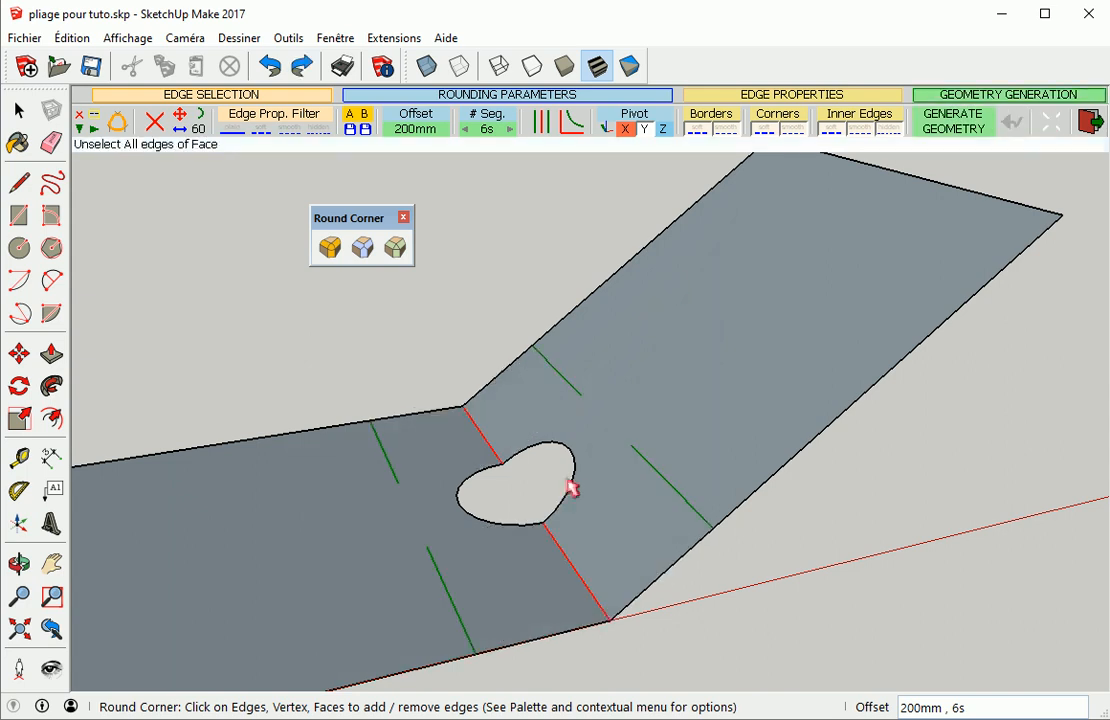
Lower the rounding offset for the selected cutout edges to 30 mm, trying 50 and 40 mm on the way
click(416, 122)
text(50)
key(Return)
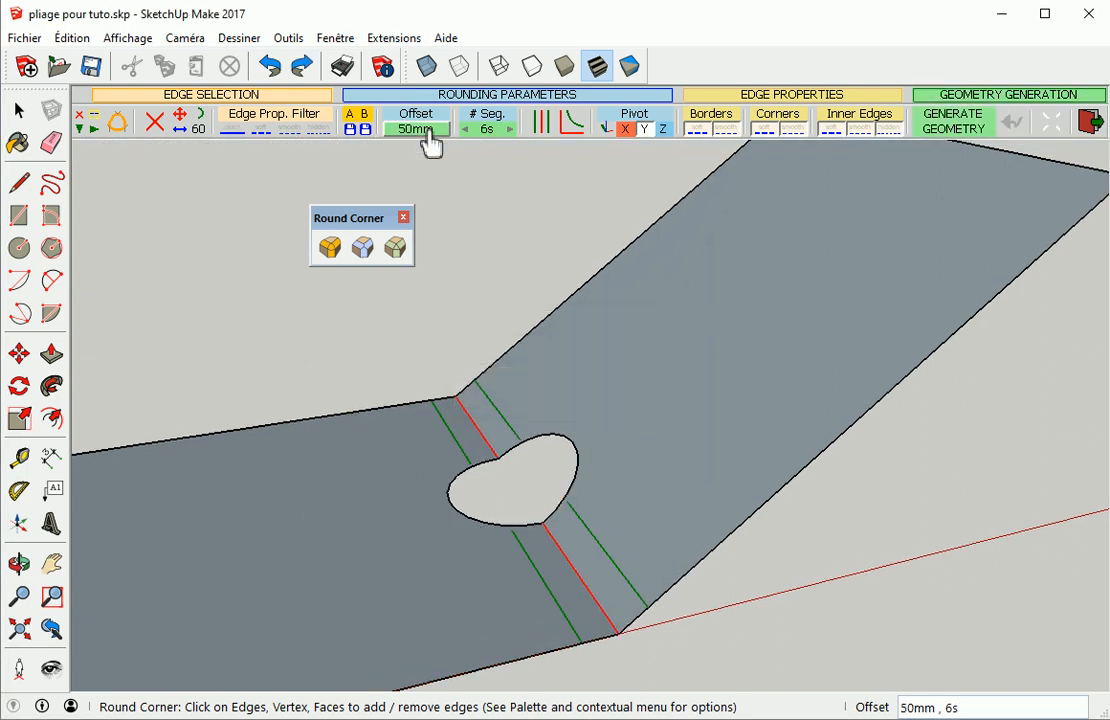
scroll(578, 505, up, 5)
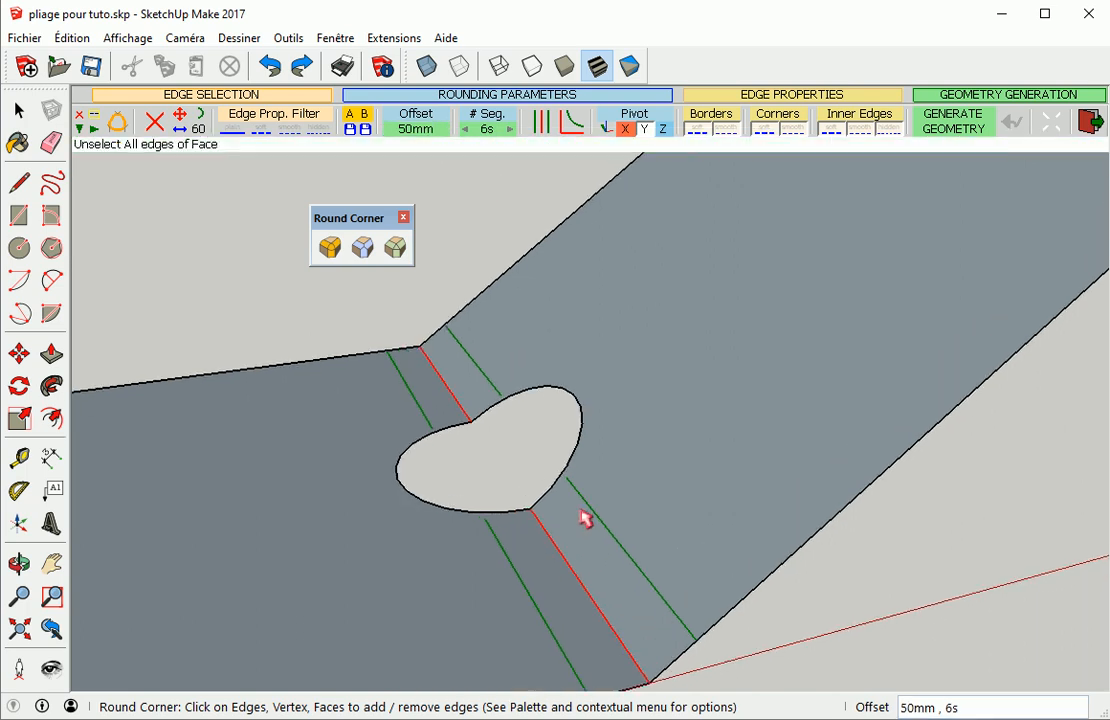
scroll(578, 500, up, 3)
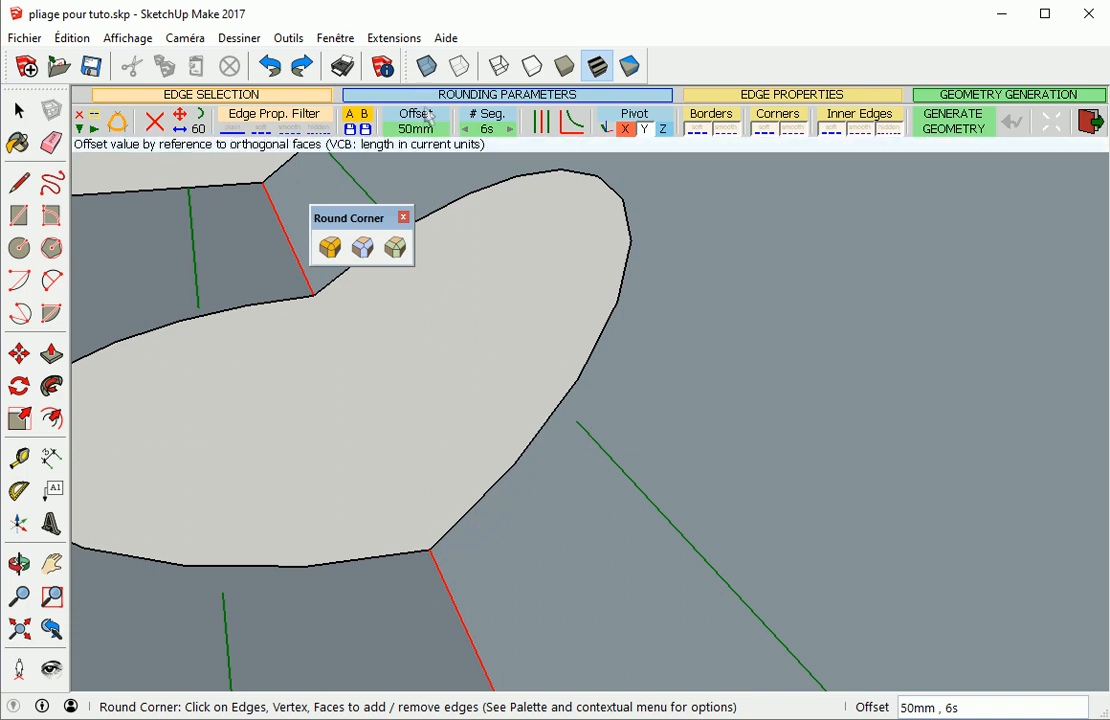
click(431, 138)
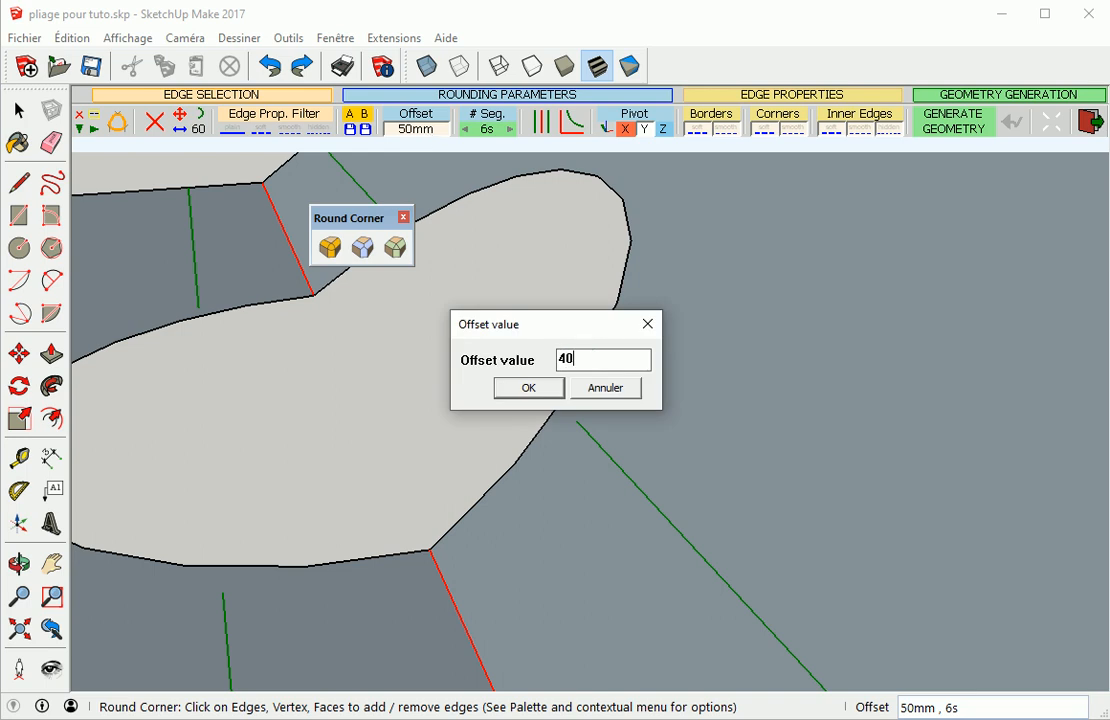
text(40)
key(Return)
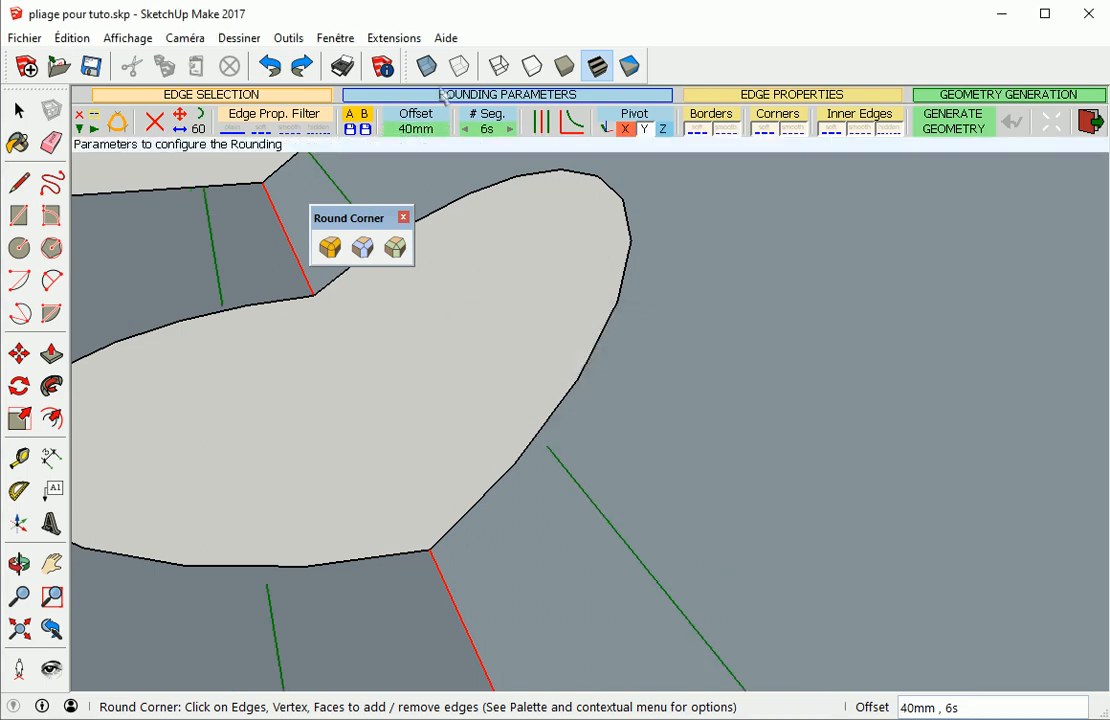
click(436, 140)
text(35)
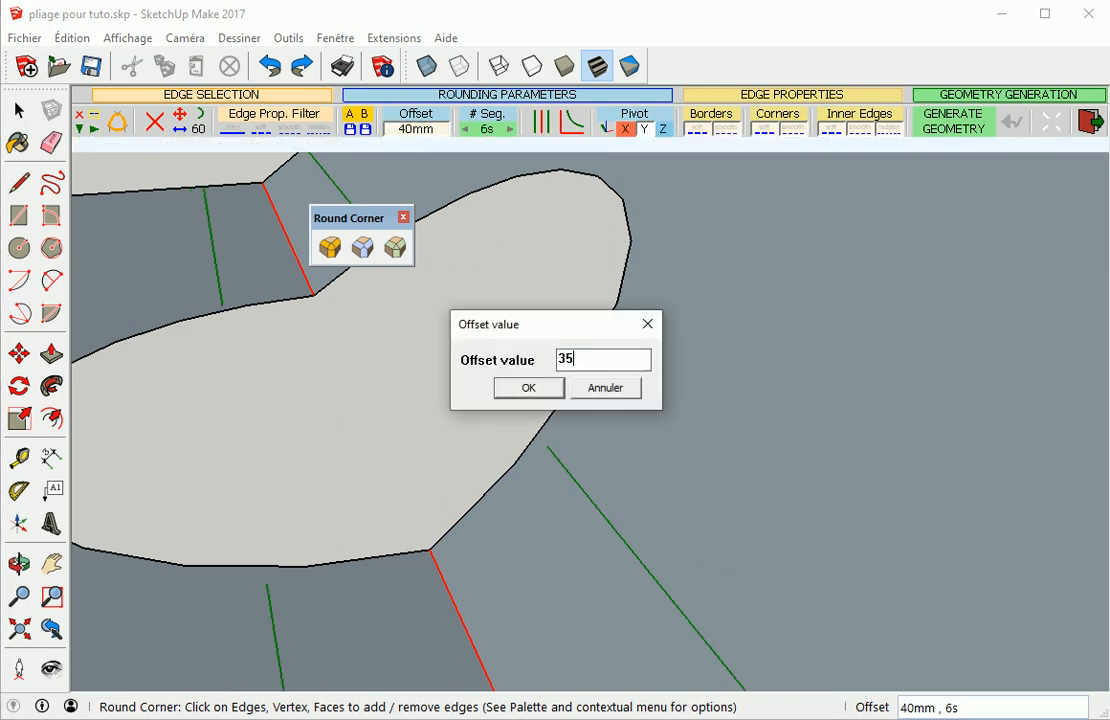
key(Return)
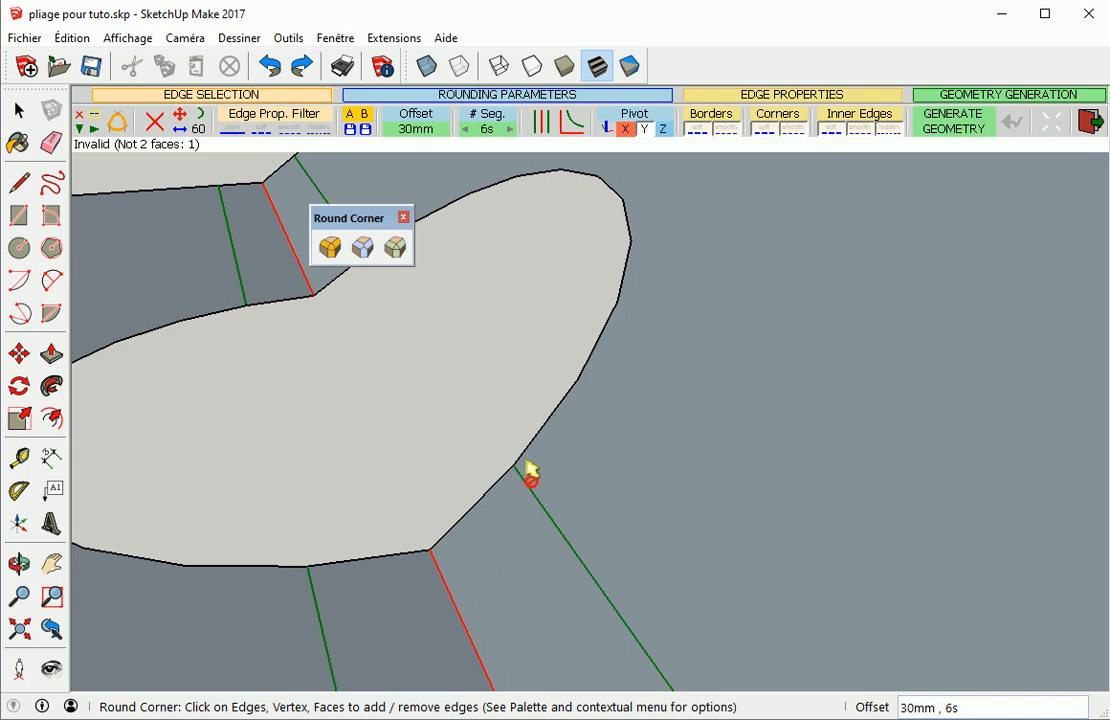
Generate the rounding of both cutout bend edges with the 30 mm offset and exit the tool
key(Return)
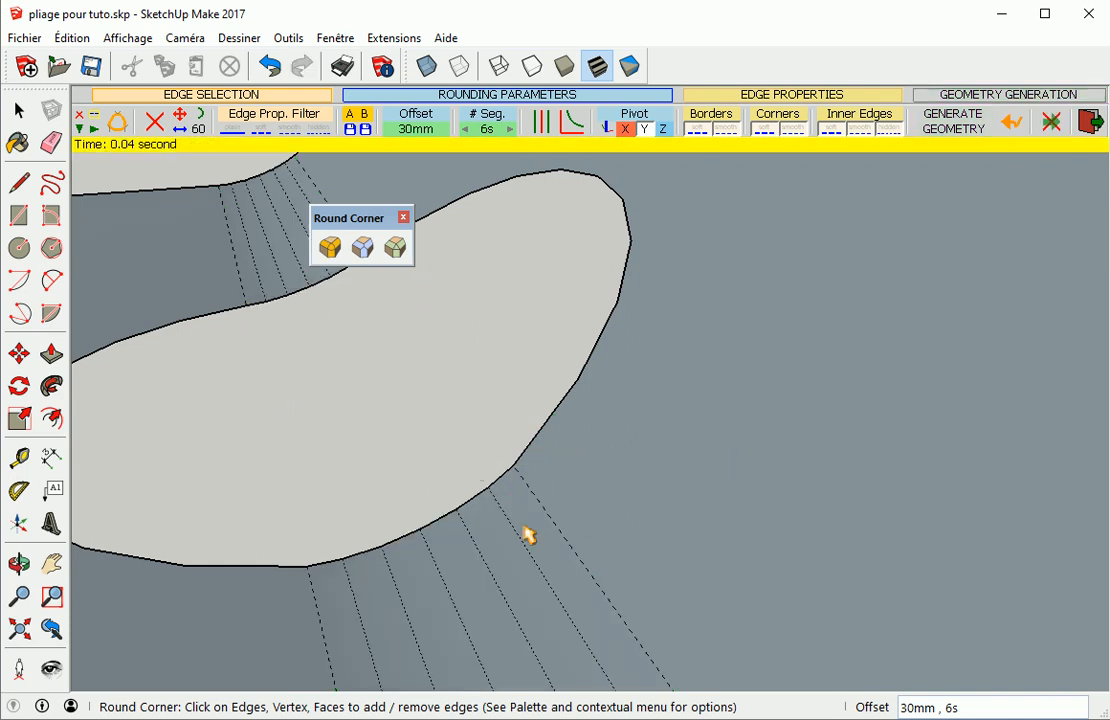
scroll(510, 515, down, 1)
scroll(449, 491, down, 4)
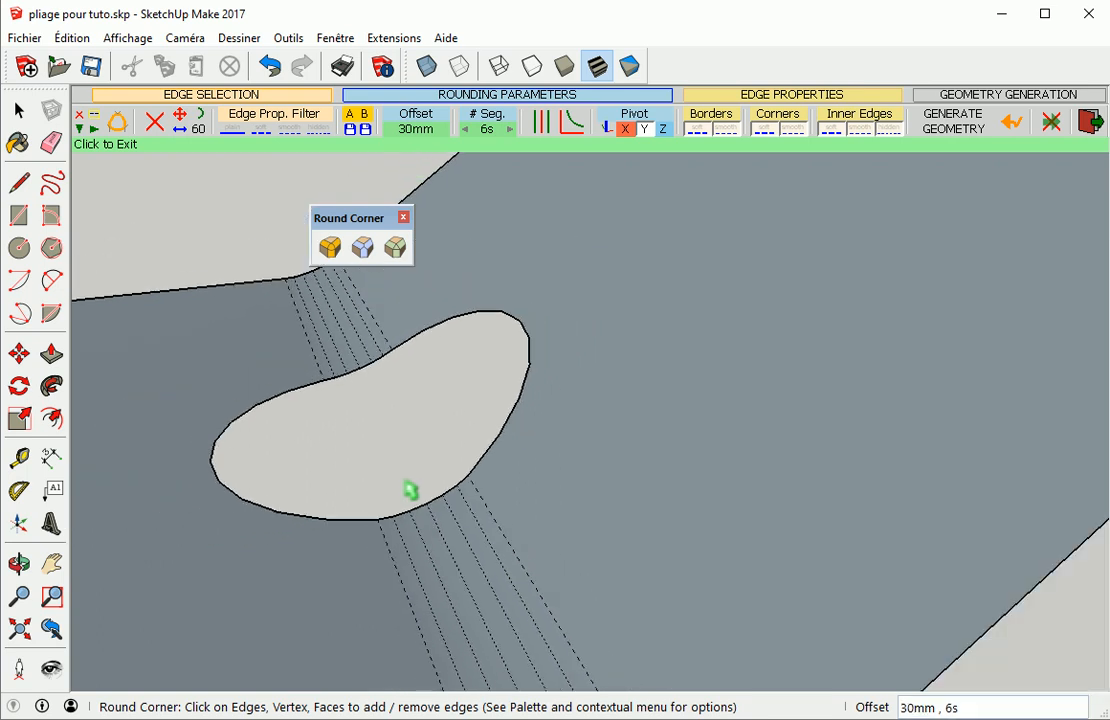
scroll(411, 409, down, 3)
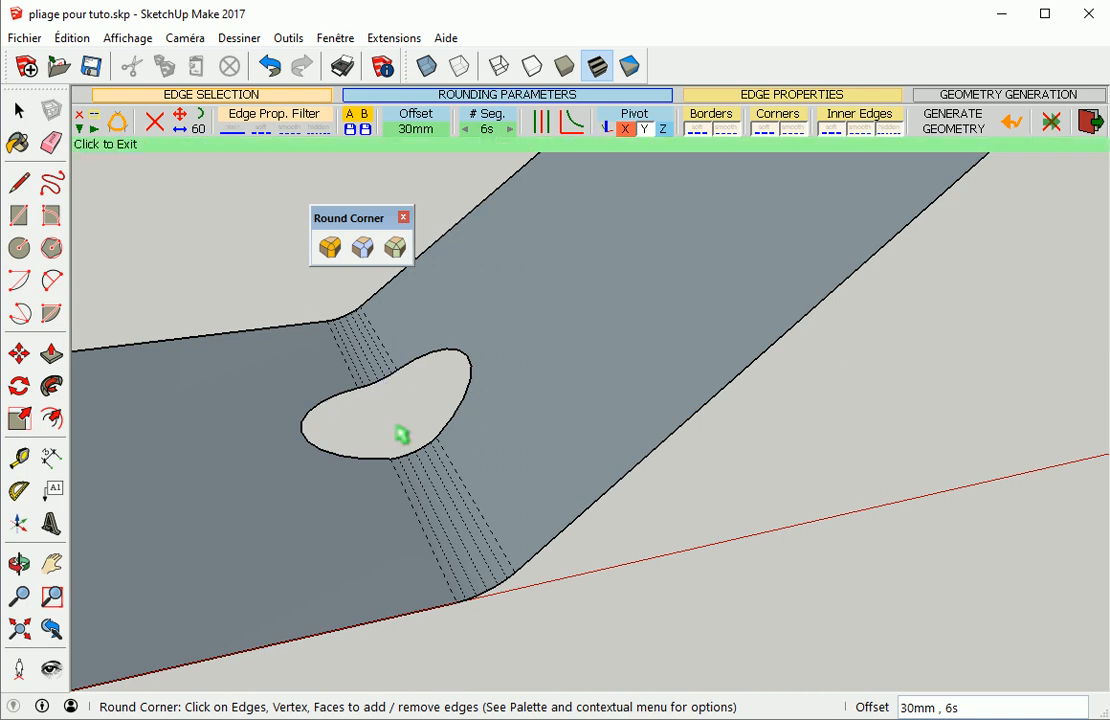
scroll(401, 434, down, 1)
scroll(401, 434, down, 5)
shift+middle_drag(596, 384, 428, 442)
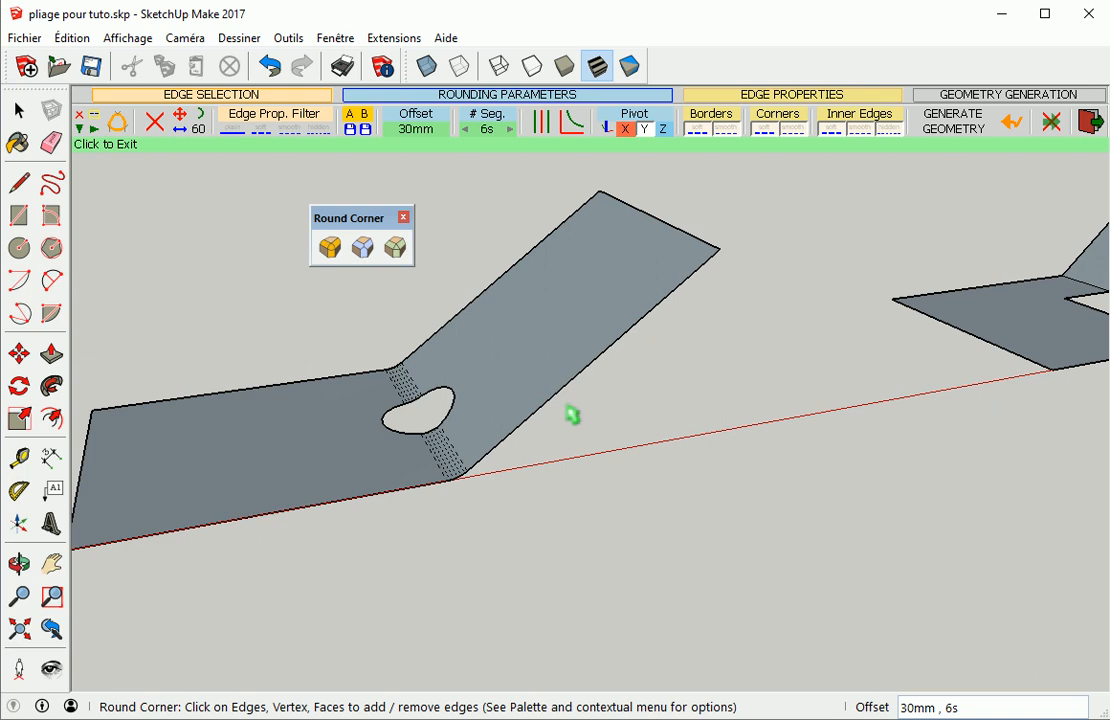
click(1090, 121)
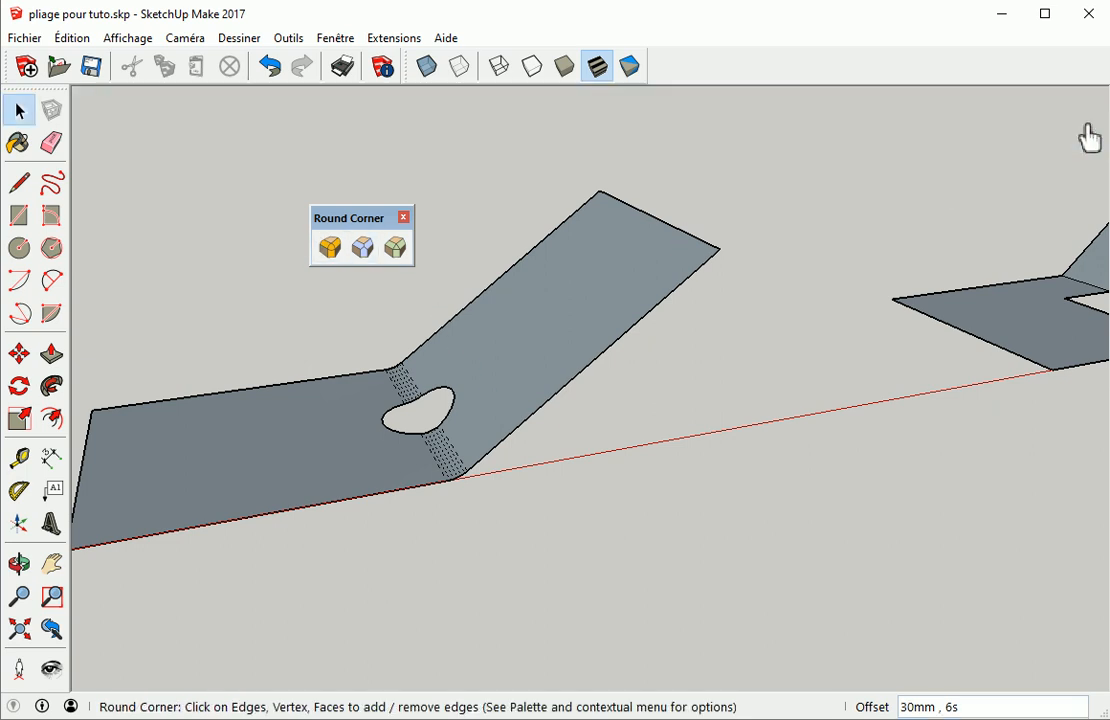
shift+middle_drag(899, 405, 89, 550)
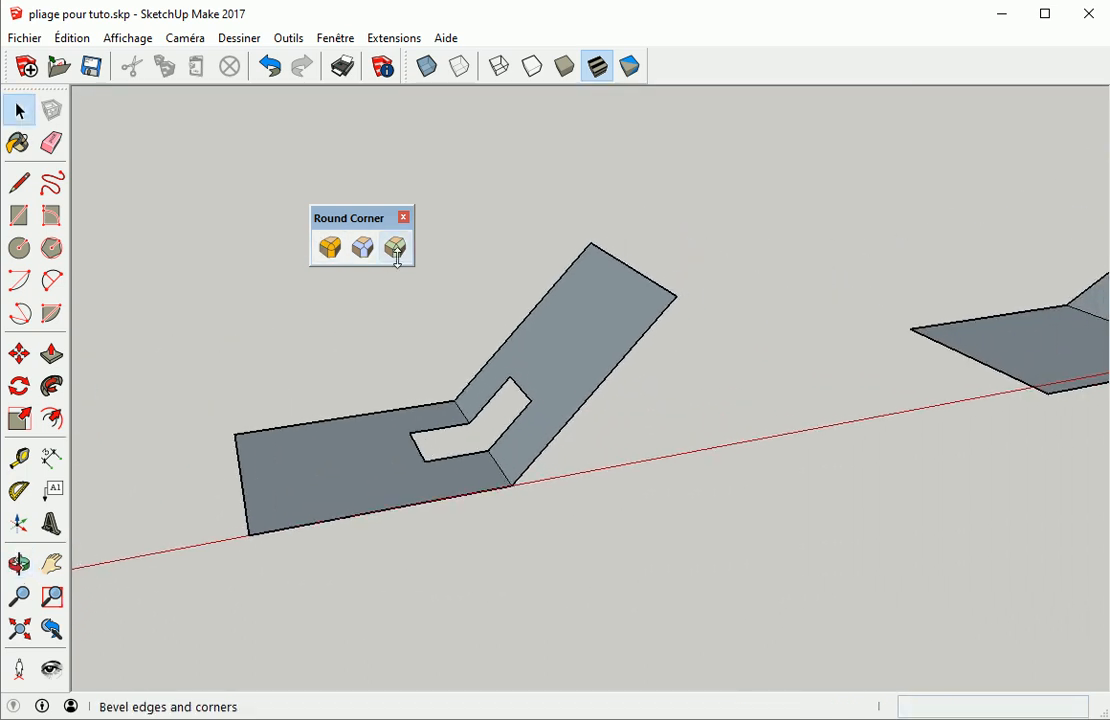
Start the Round Corner tool and select both bend edges beside the rectangular cutout
scroll(398, 333, up, 2)
click(331, 249)
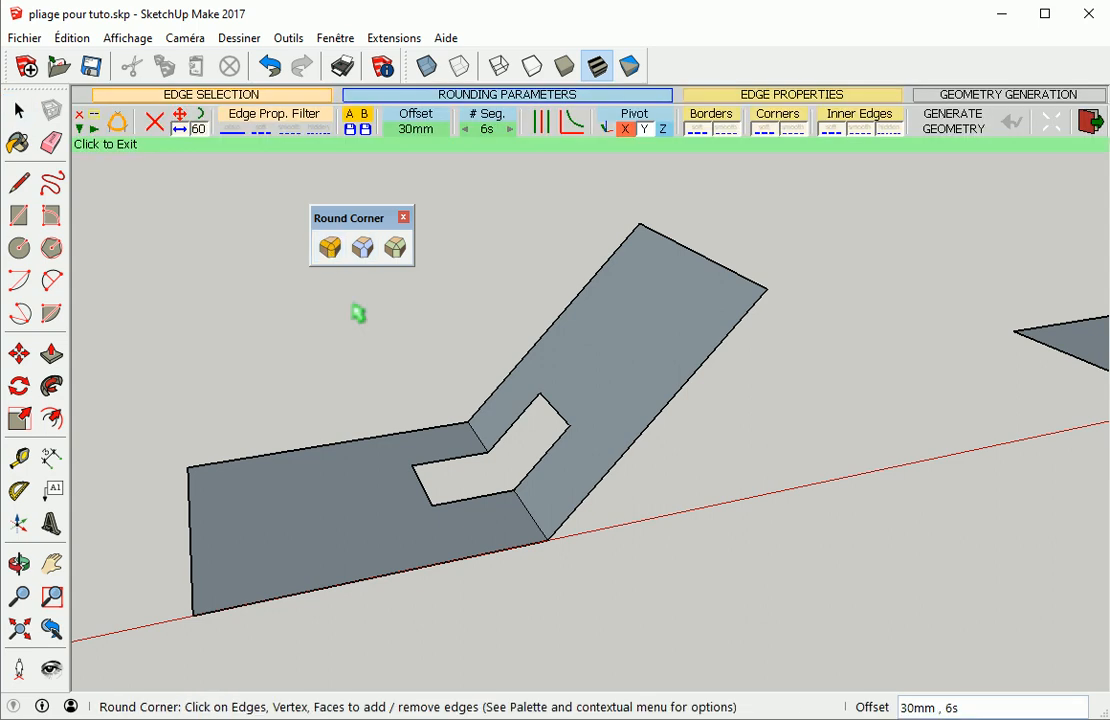
click(481, 446)
click(522, 507)
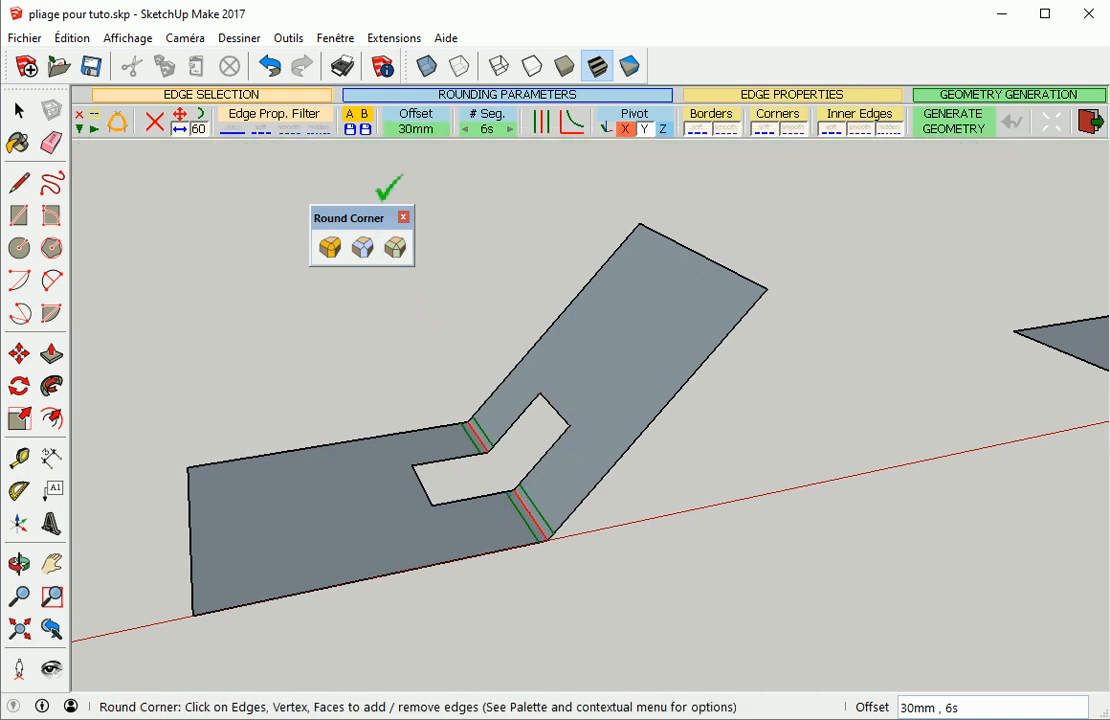
Set the rounding offset to 300 mm
click(434, 138)
text(300)
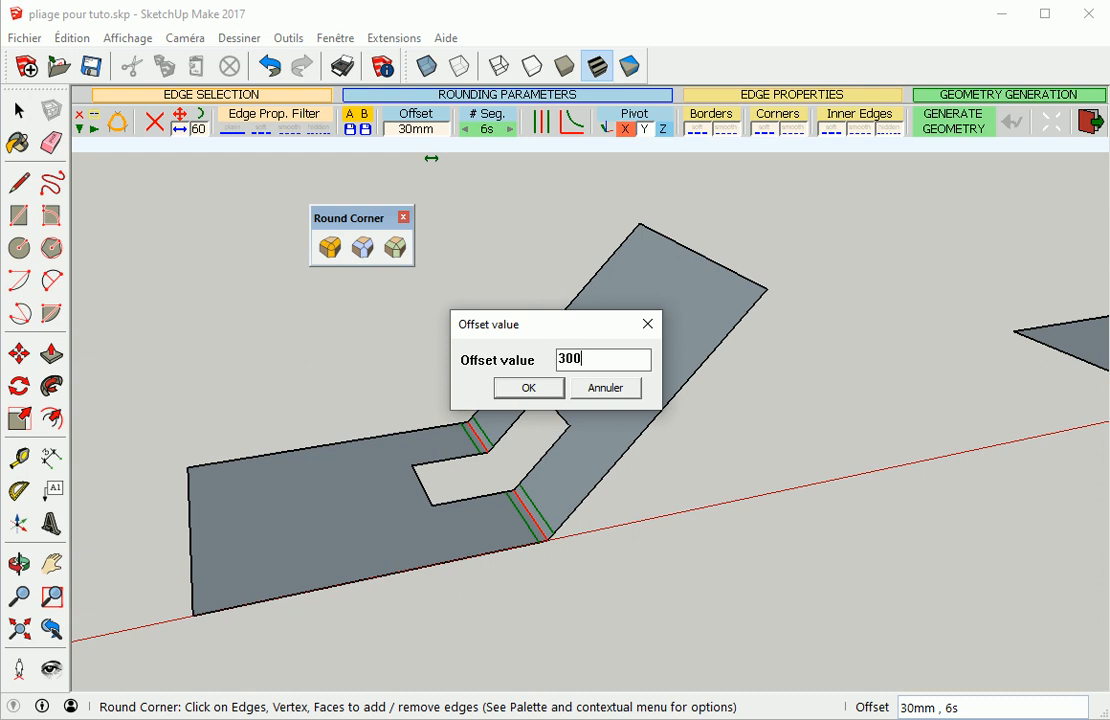
key(Return)
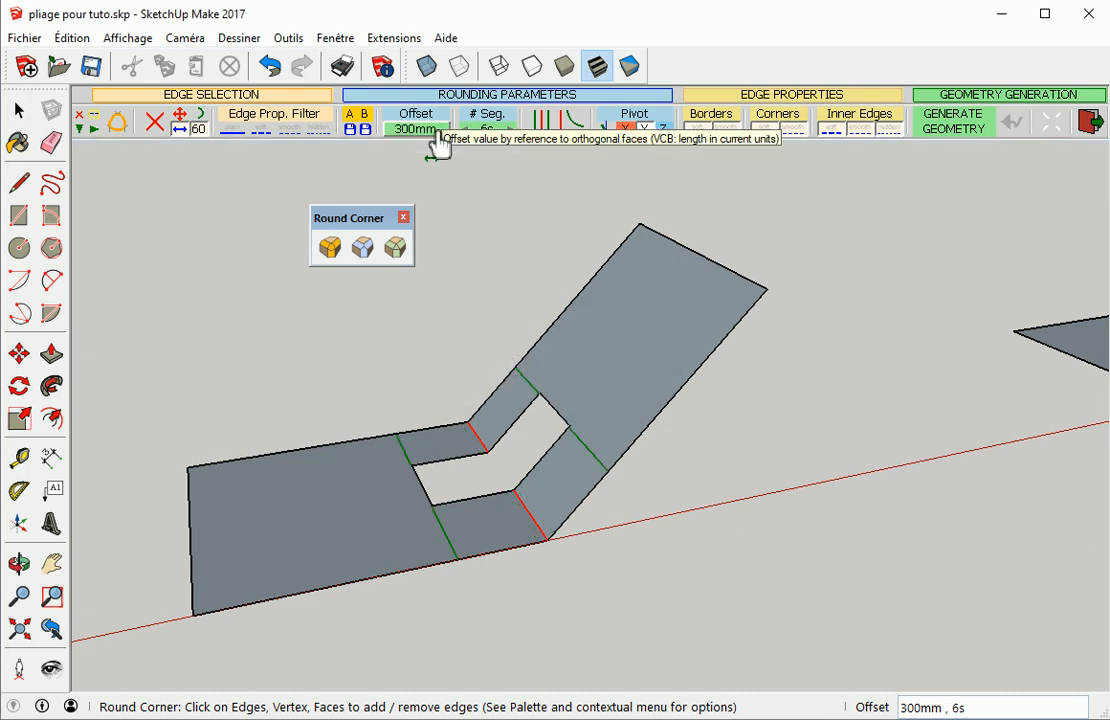
Generate the rounding of the cutout bend edges with a 400 mm offset, then undo it
click(440, 135)
text(400)
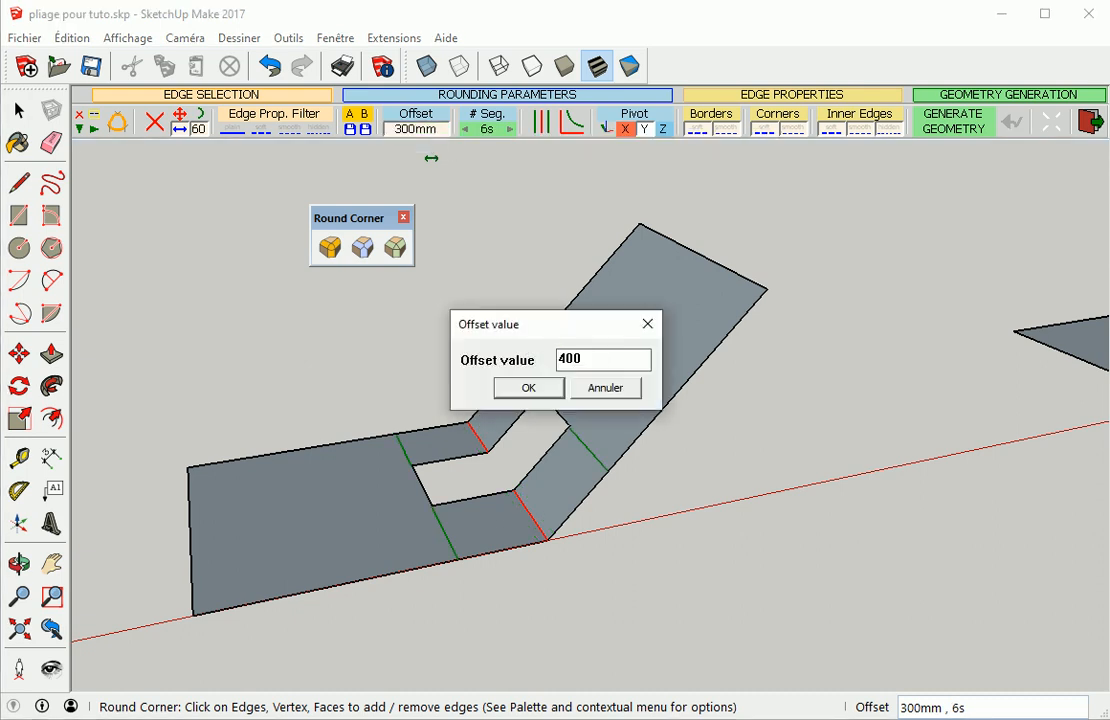
key(Return)
click(595, 297)
scroll(381, 522, up, 6)
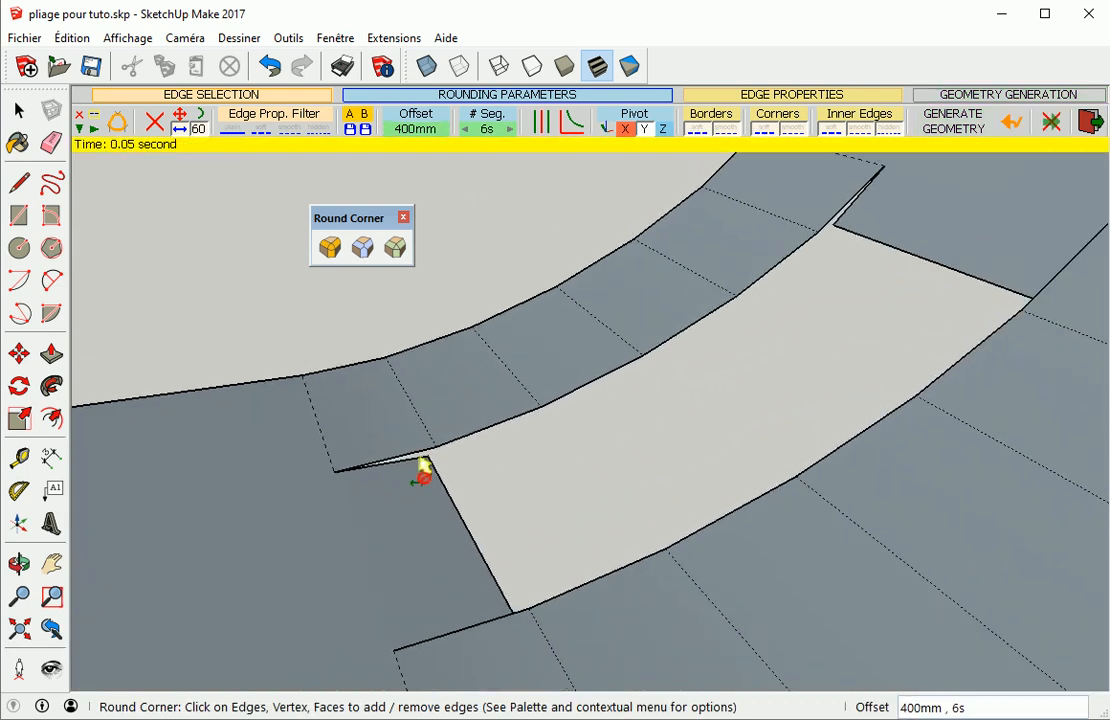
scroll(423, 470, down, 5)
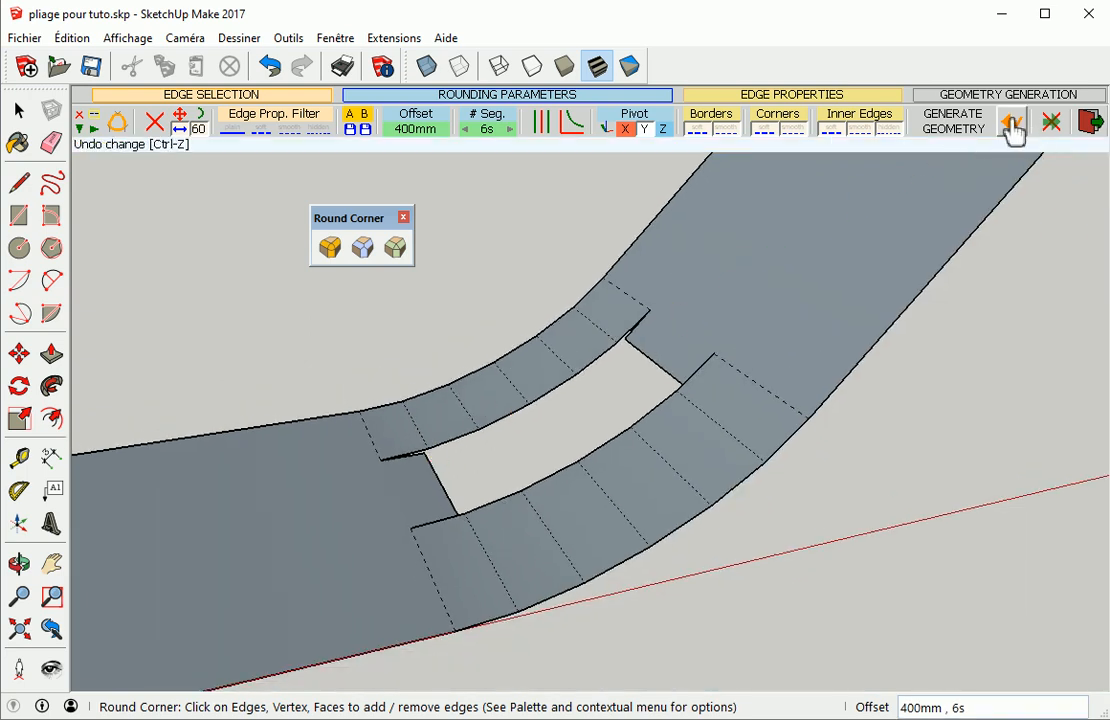
click(1014, 133)
Set the rounding offset to 250 mm and generate the rounding of the cutout bend edges
click(421, 130)
text(2)
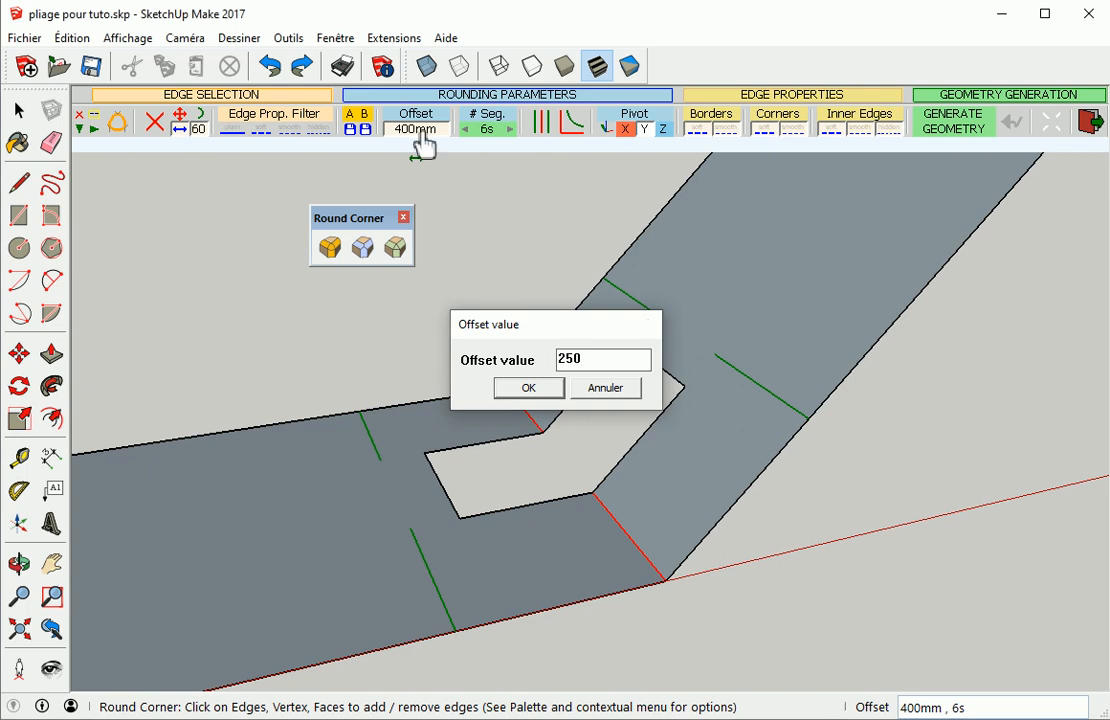
text(50)
key(Return)
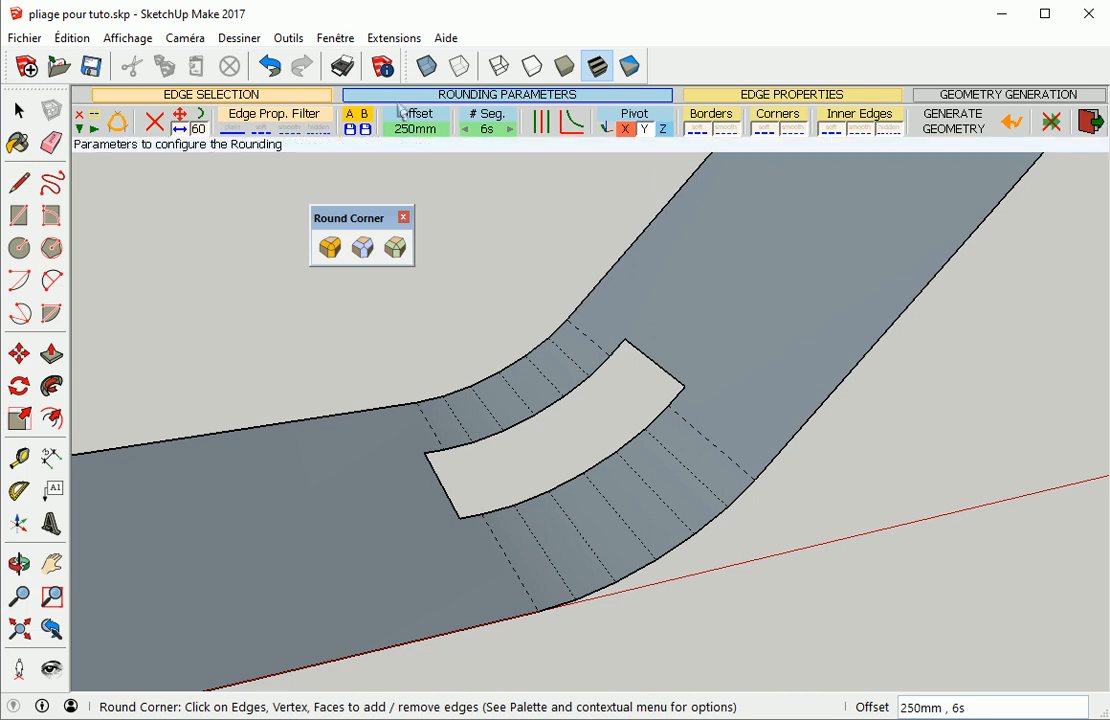
Store the current 250 mm settings in memory A and enter a 1000 mm offset
click(352, 131)
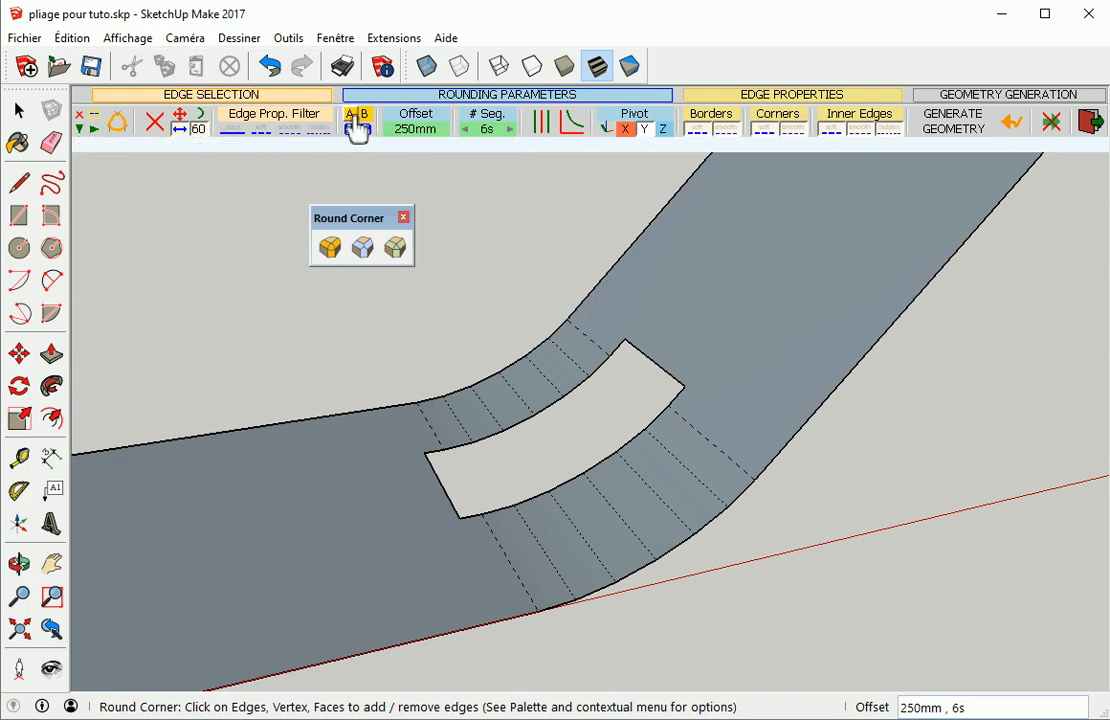
click(414, 136)
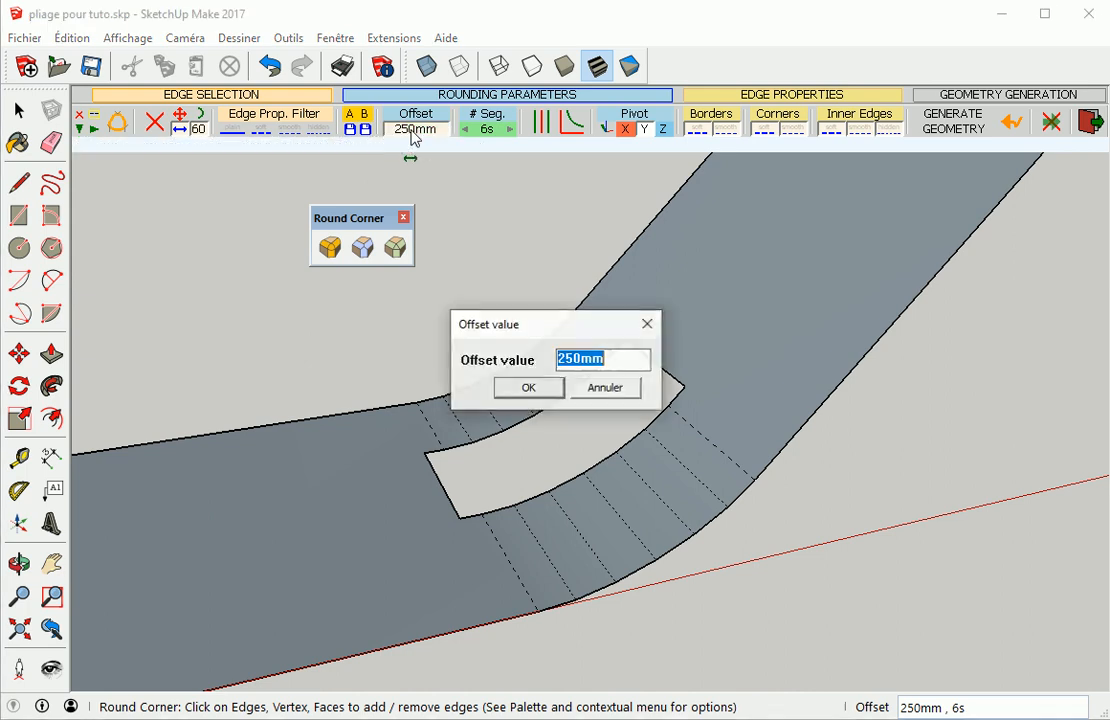
text(1)
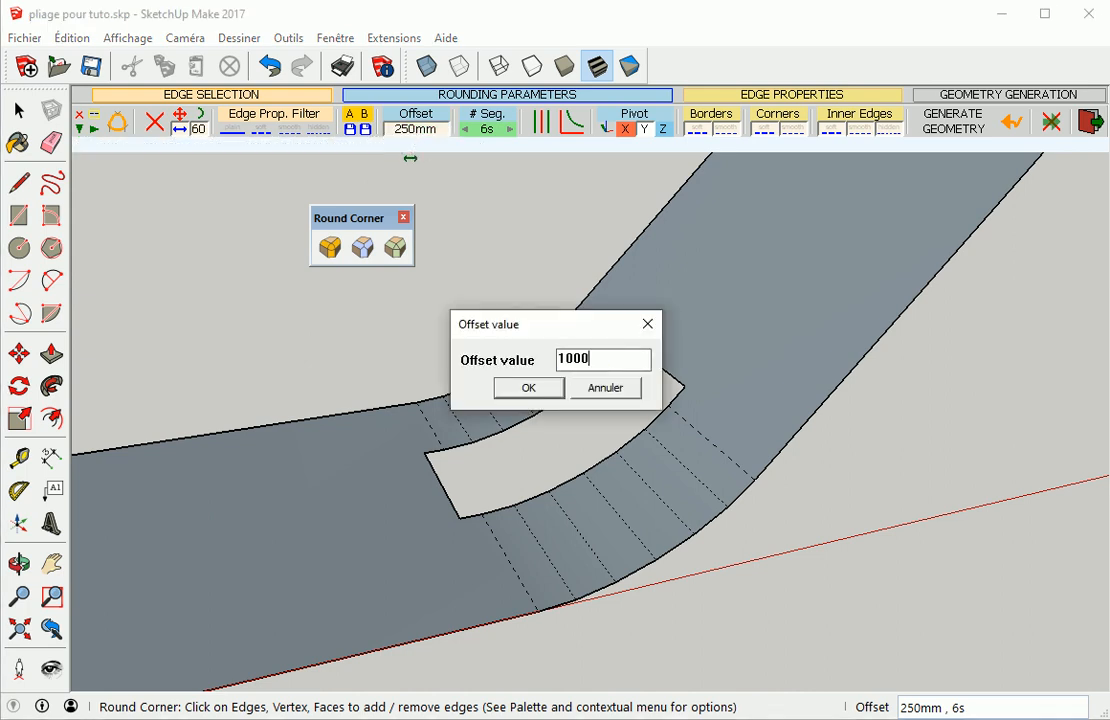
text(000)
key(Return)
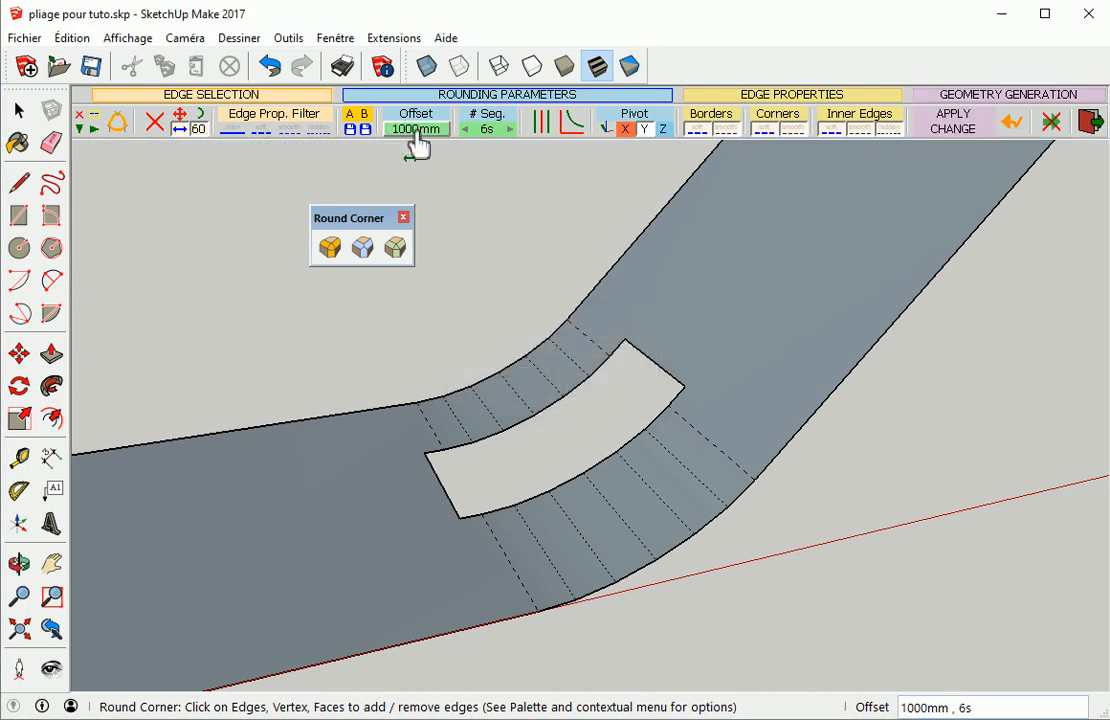
Toggle between the stored A and B parameter sets to compare their offsets
click(352, 118)
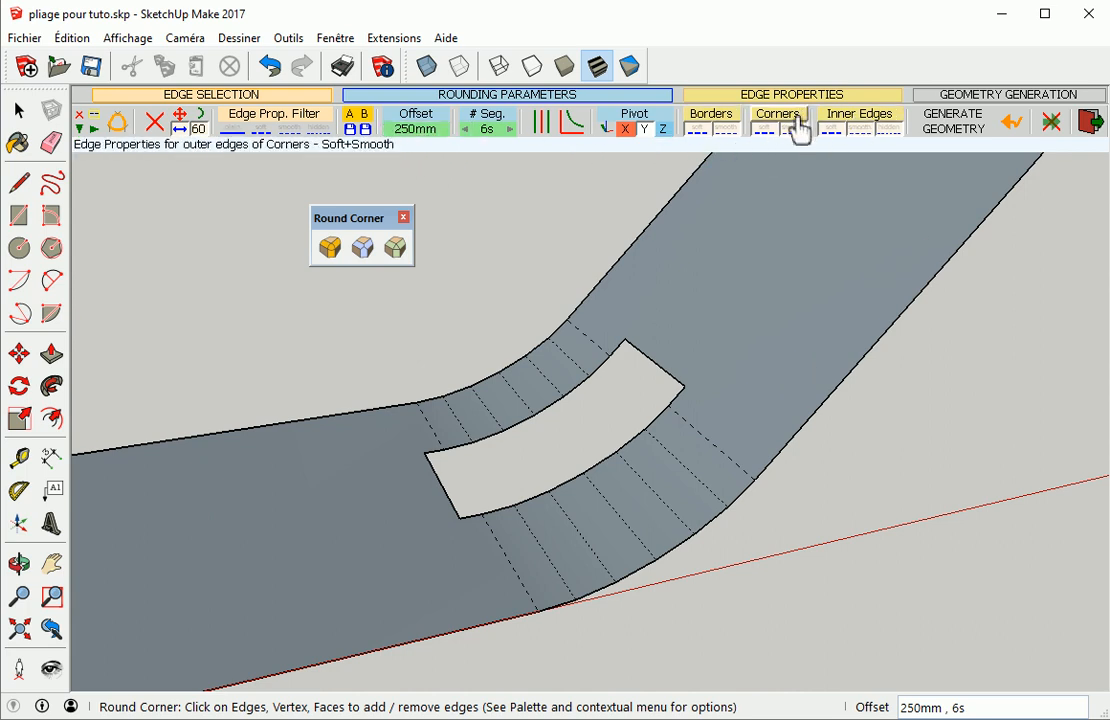
click(365, 116)
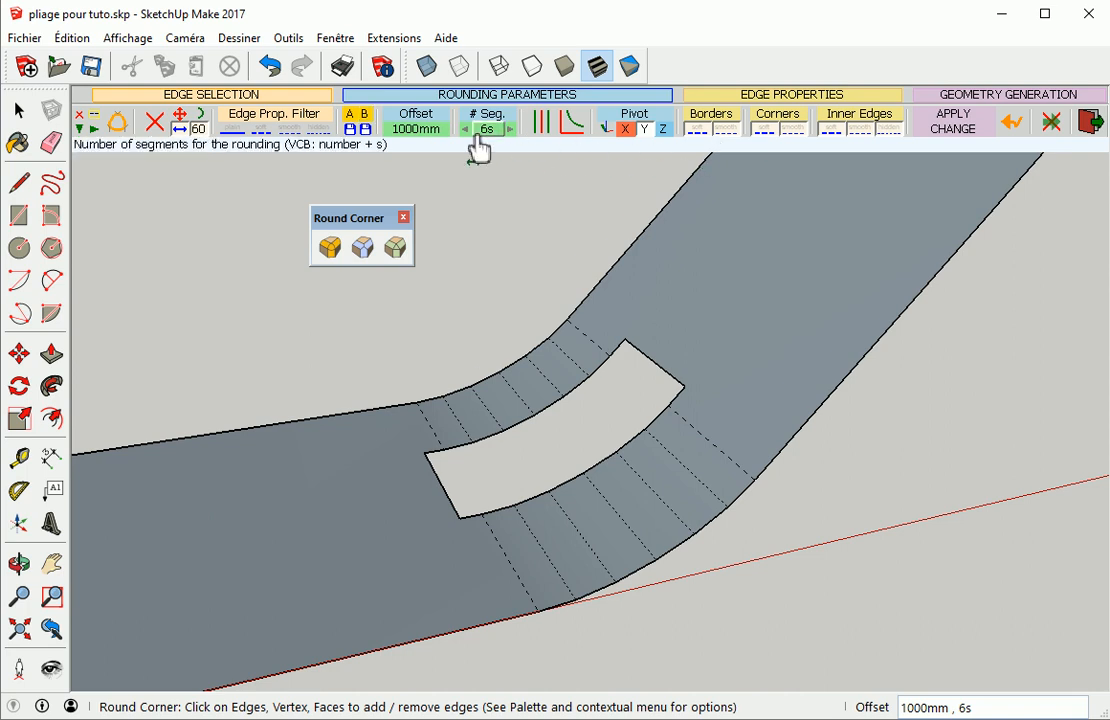
click(703, 130)
click(731, 131)
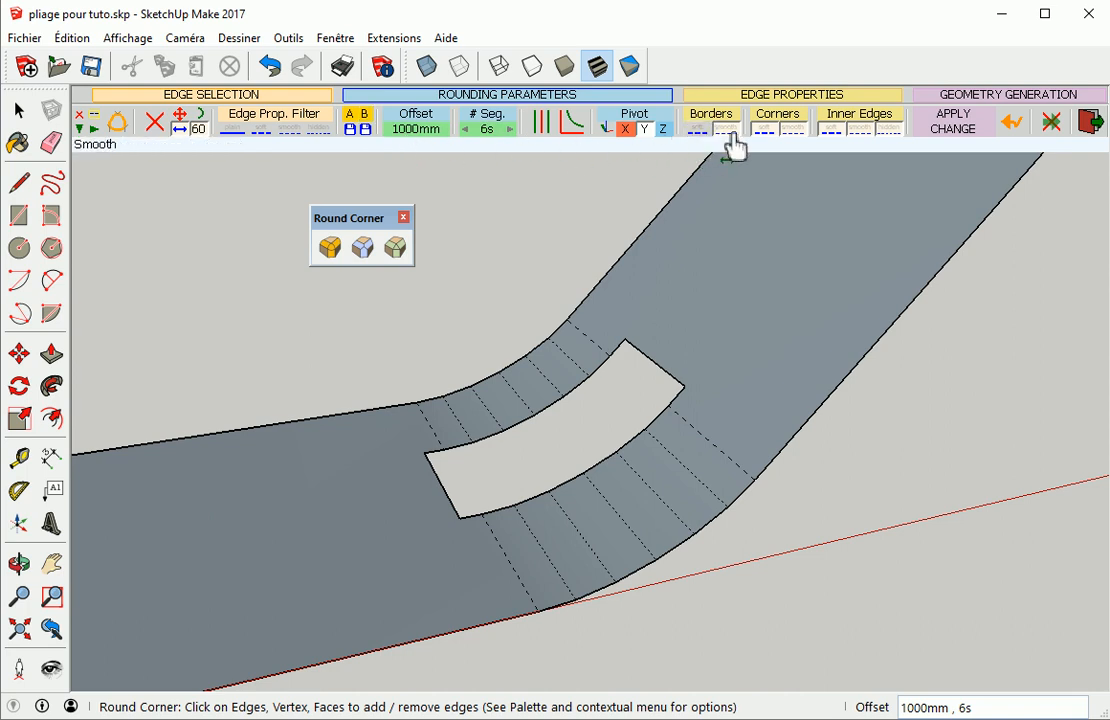
click(357, 127)
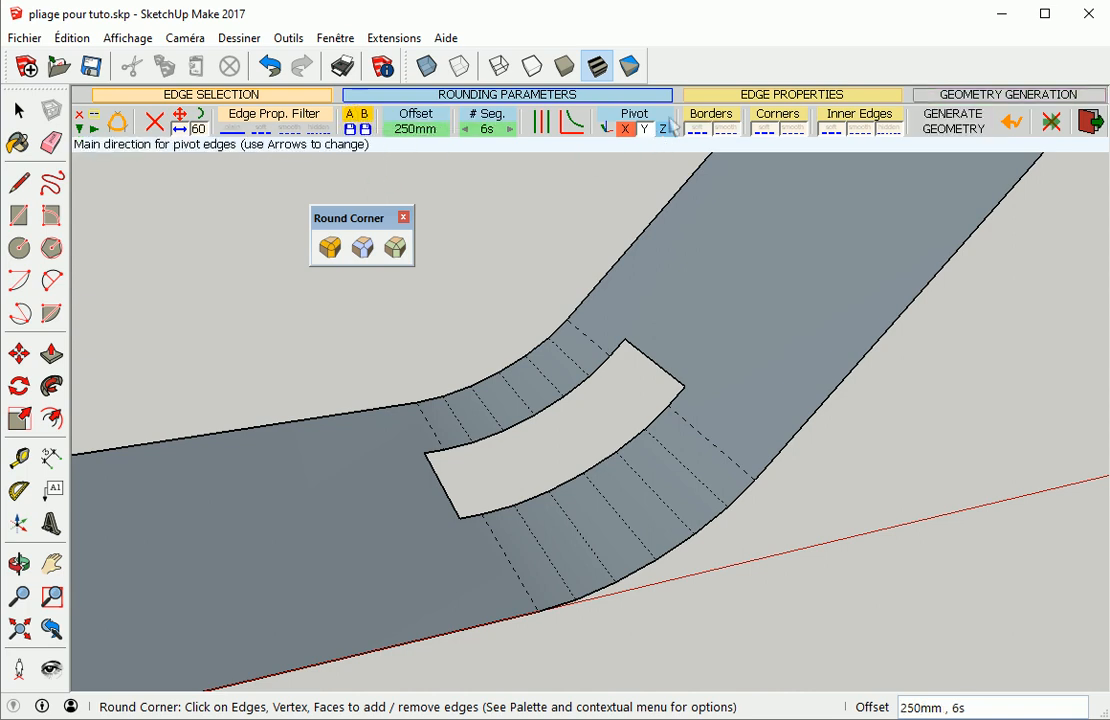
click(357, 128)
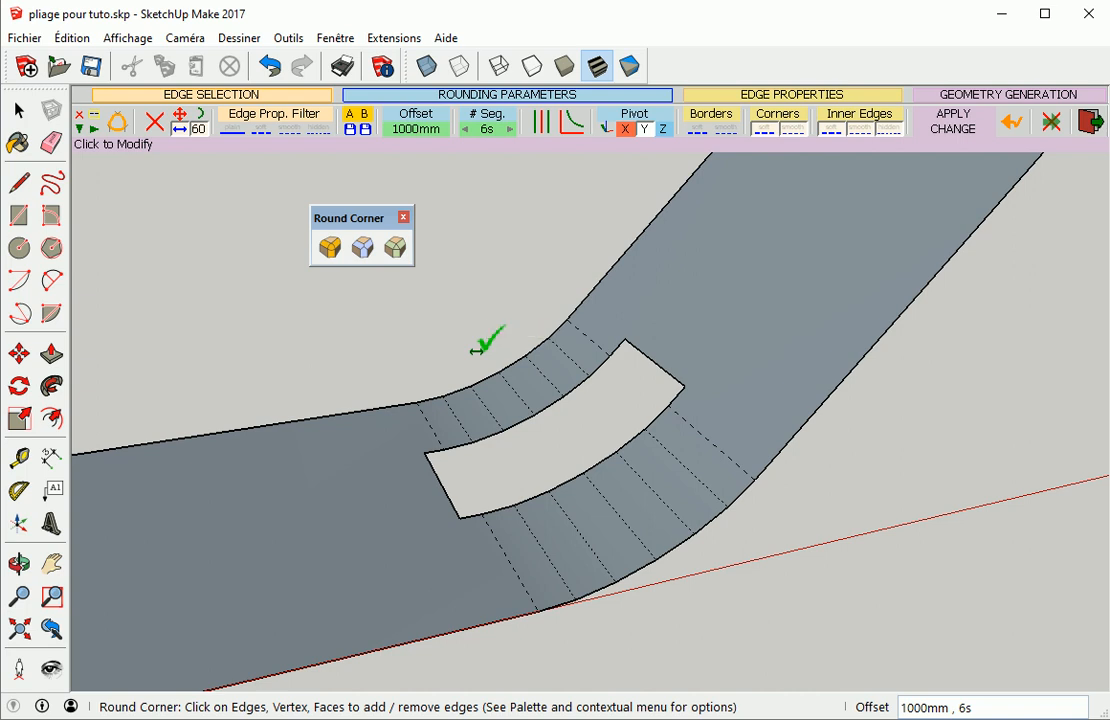
Exit the Round Corner tool and delete the folded sheet with the cutout
scroll(478, 347, down, 6)
scroll(505, 388, down, 4)
middle_drag(372, 428, 290, 330)
key(space)
drag(84, 311, 473, 460)
key(Delete)
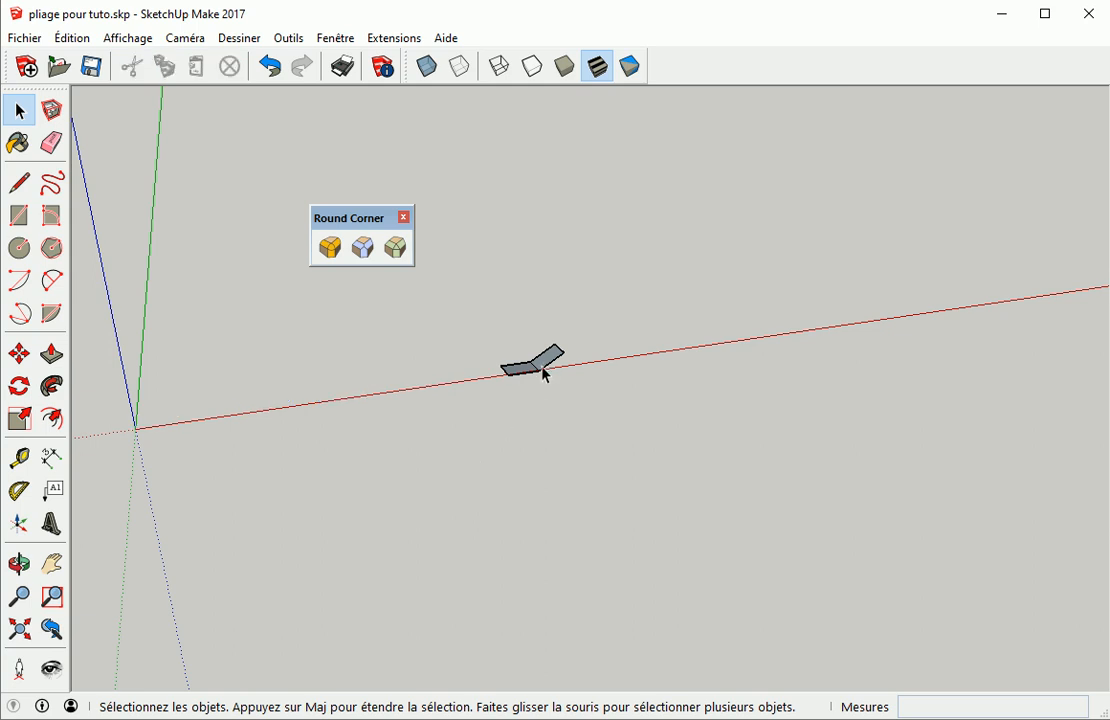
Select the plain folded sheet and round its bend with the Round Corner tool at a 500 mm offset
click(548, 372)
scroll(548, 372, up, 10)
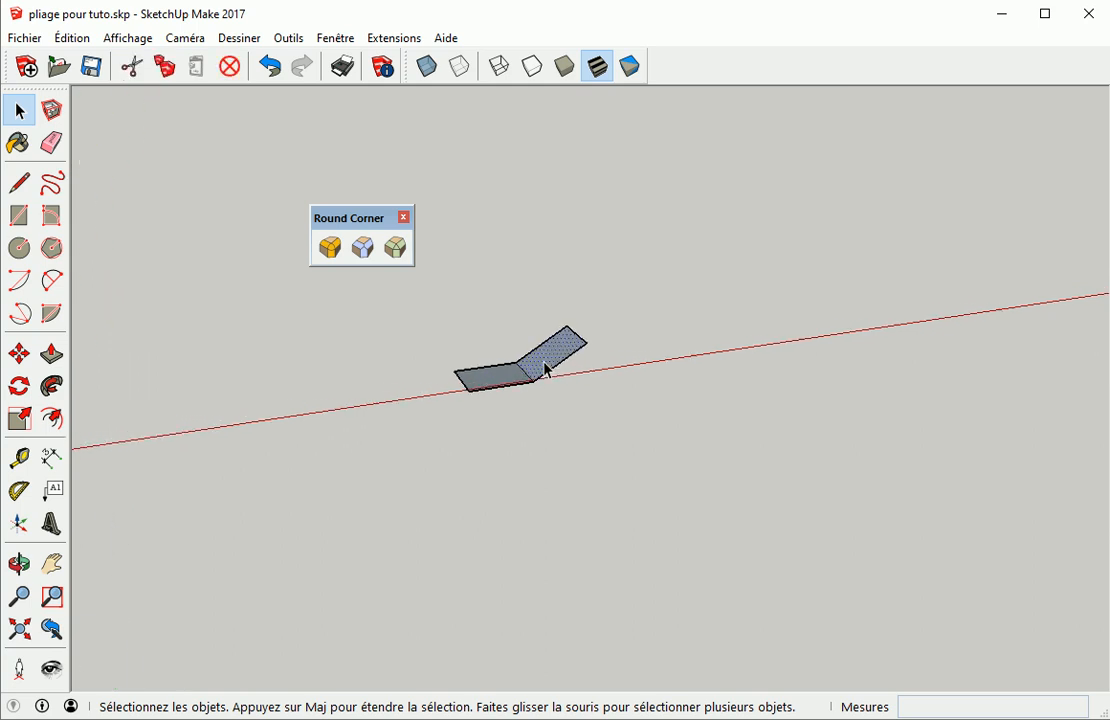
scroll(548, 370, up, 4)
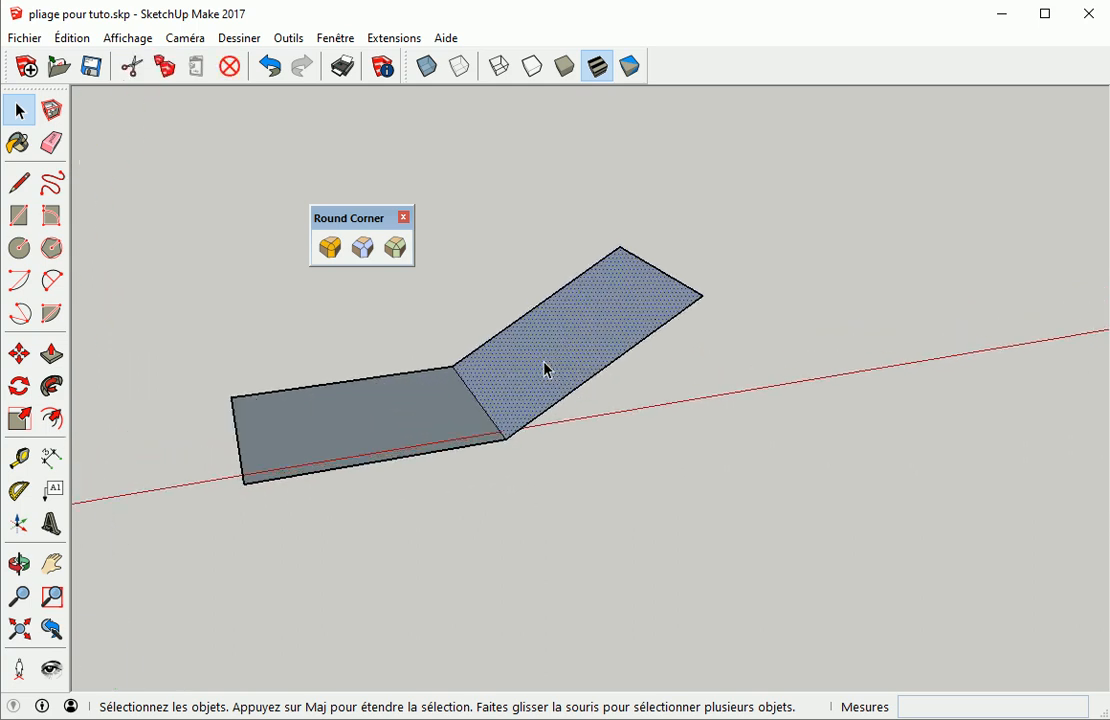
click(328, 252)
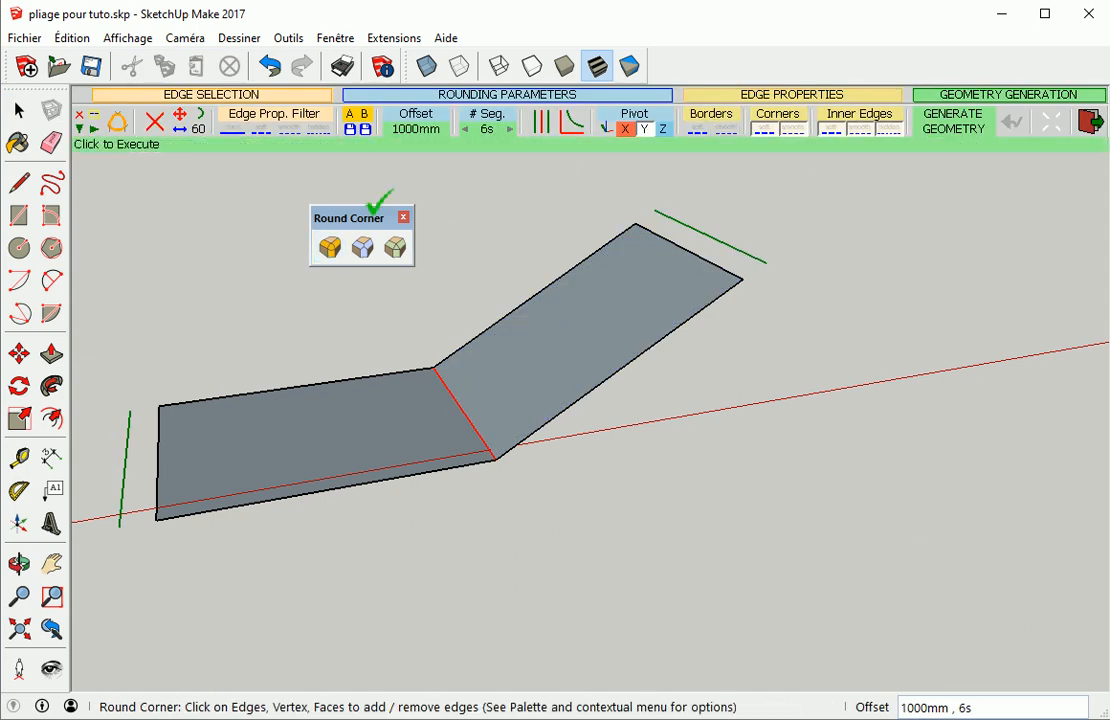
click(418, 129)
text(50)
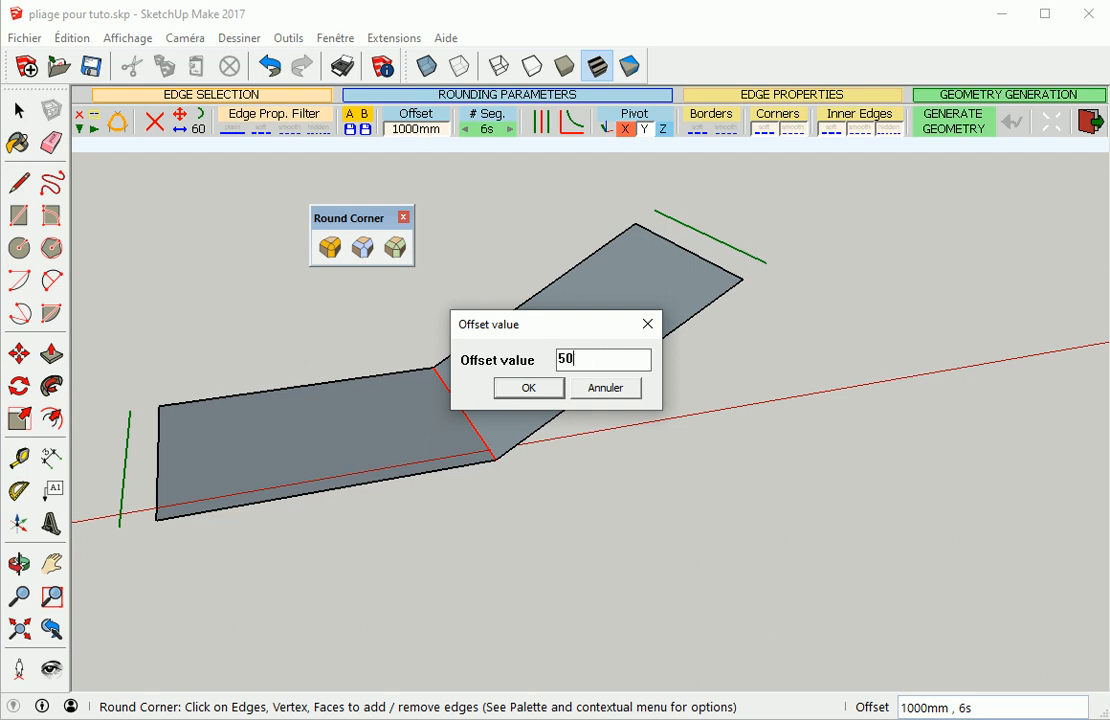
text(0)
key(Return)
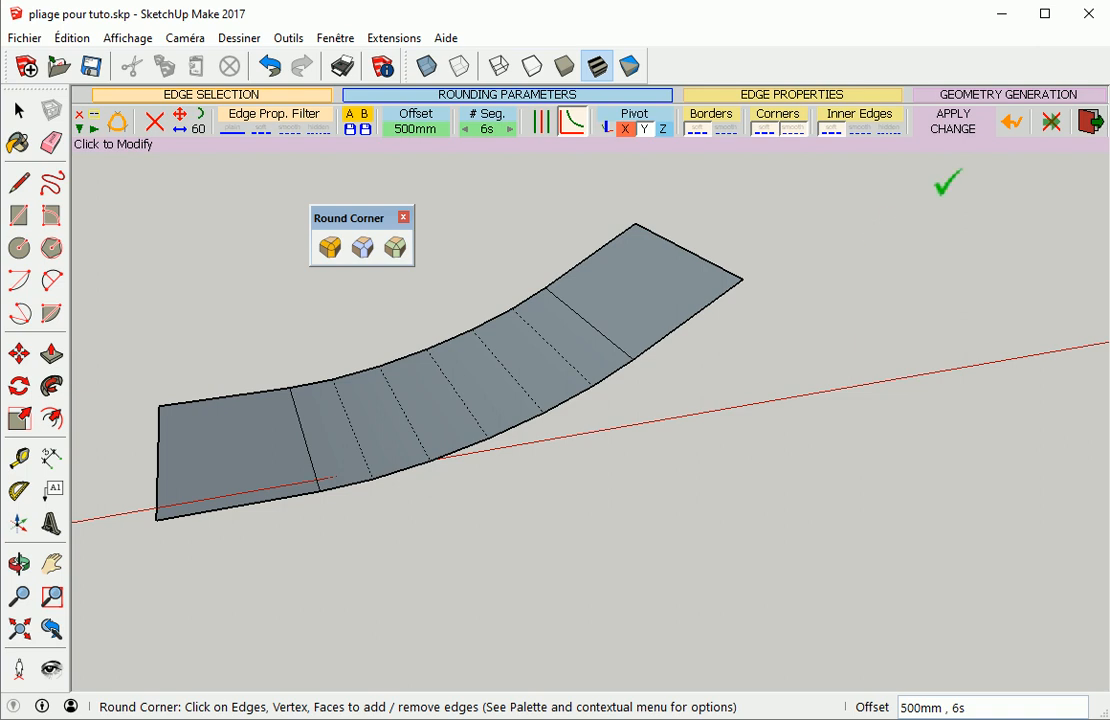
Undo the bend rounding and generate it again with the 500 mm offset
click(1011, 124)
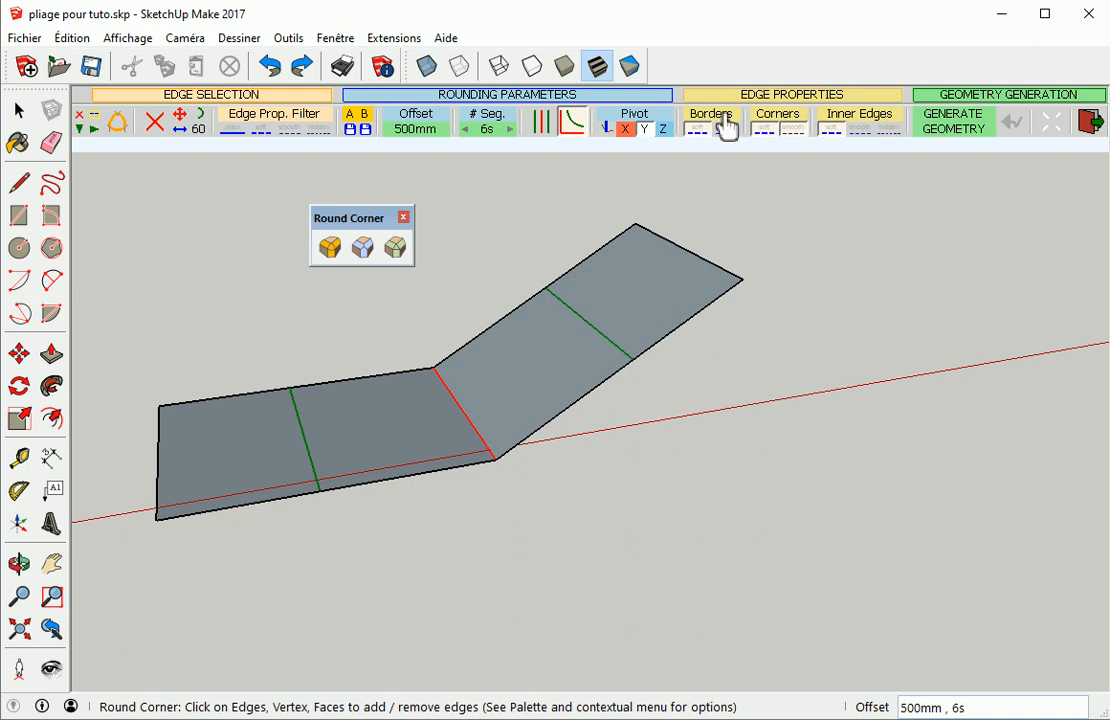
click(833, 245)
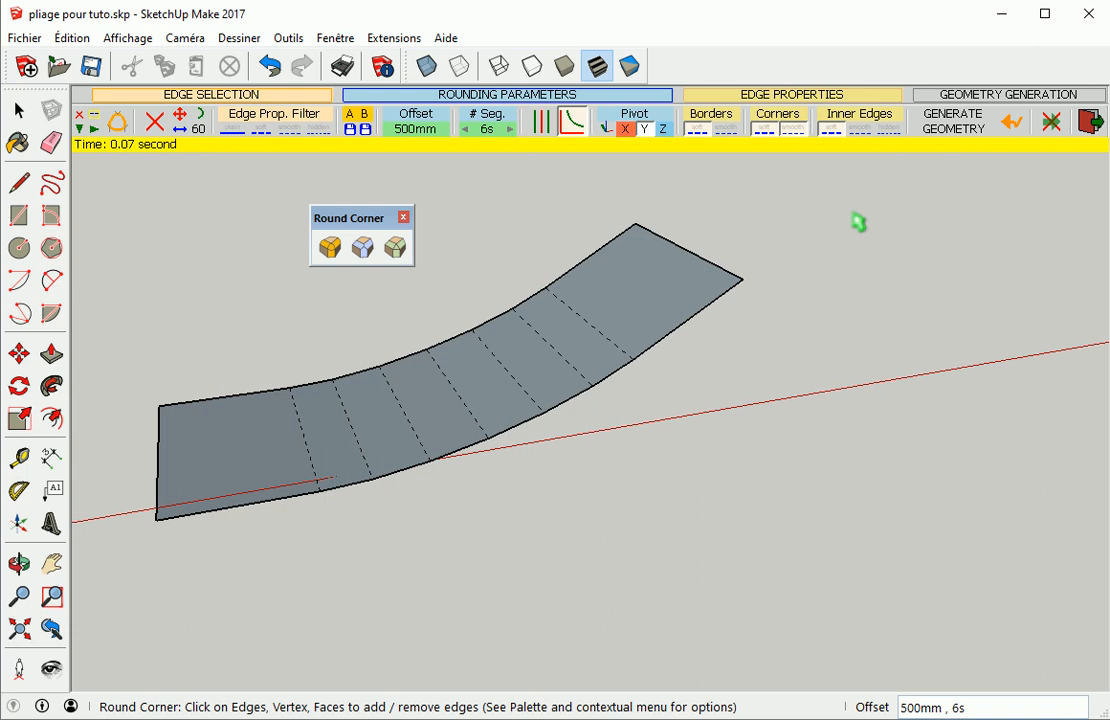
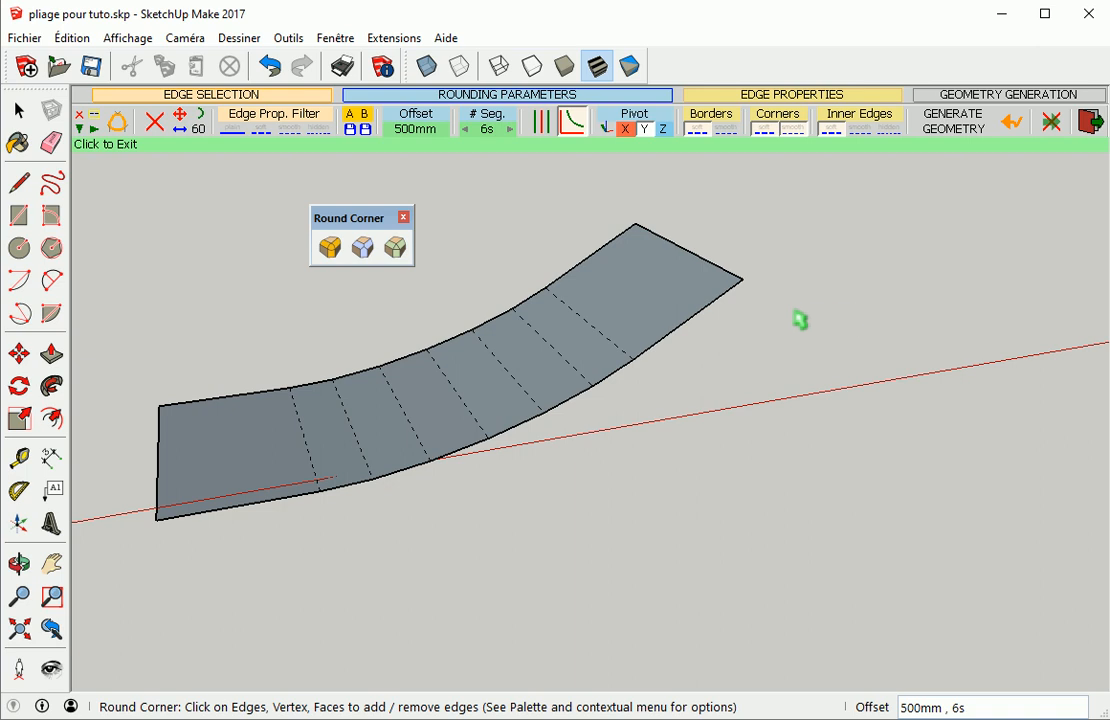
Undo the bend rounding, regenerate it, and apply a changed Borders edge property to the rounded geometry
click(1016, 128)
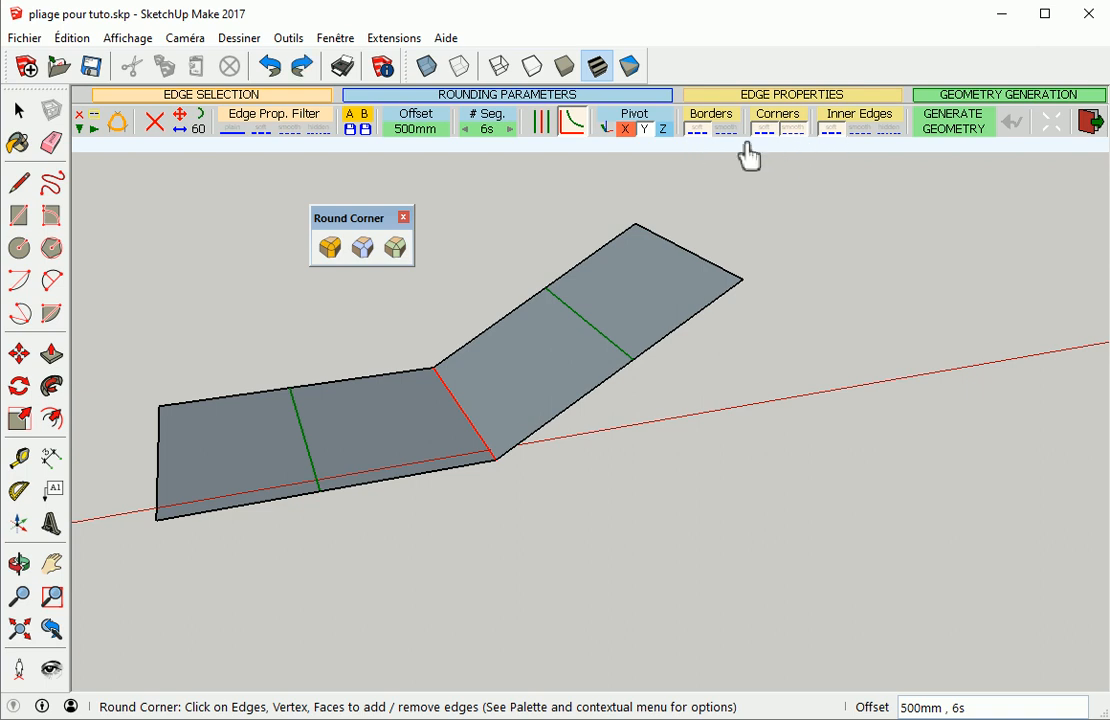
click(762, 255)
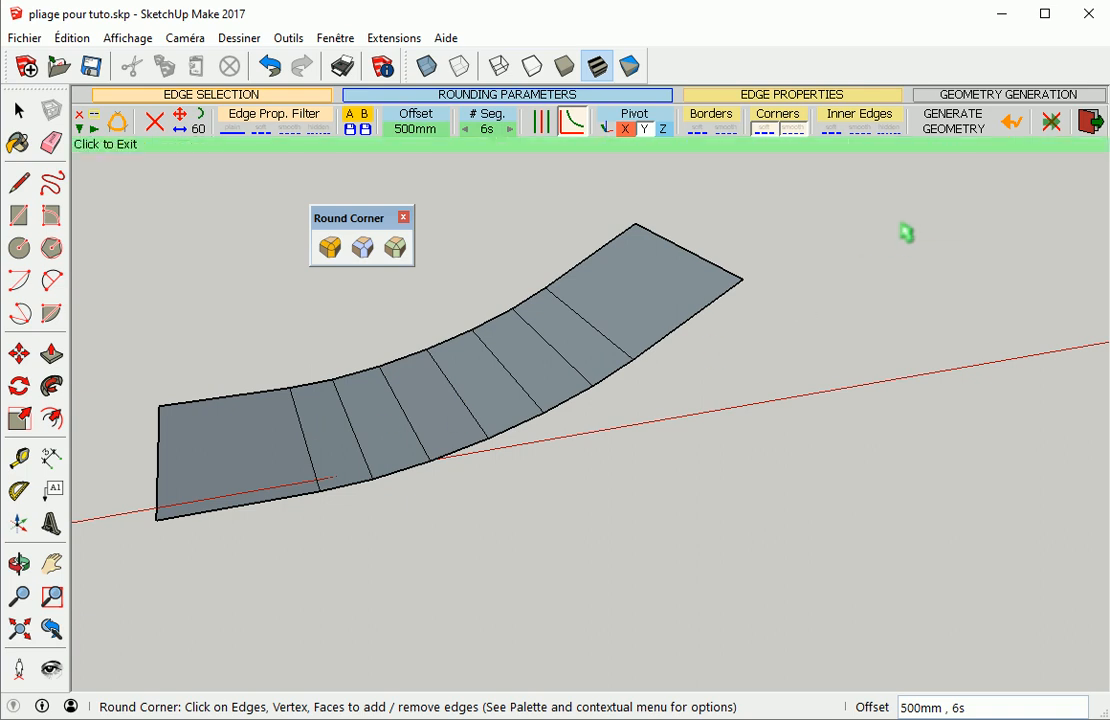
click(698, 132)
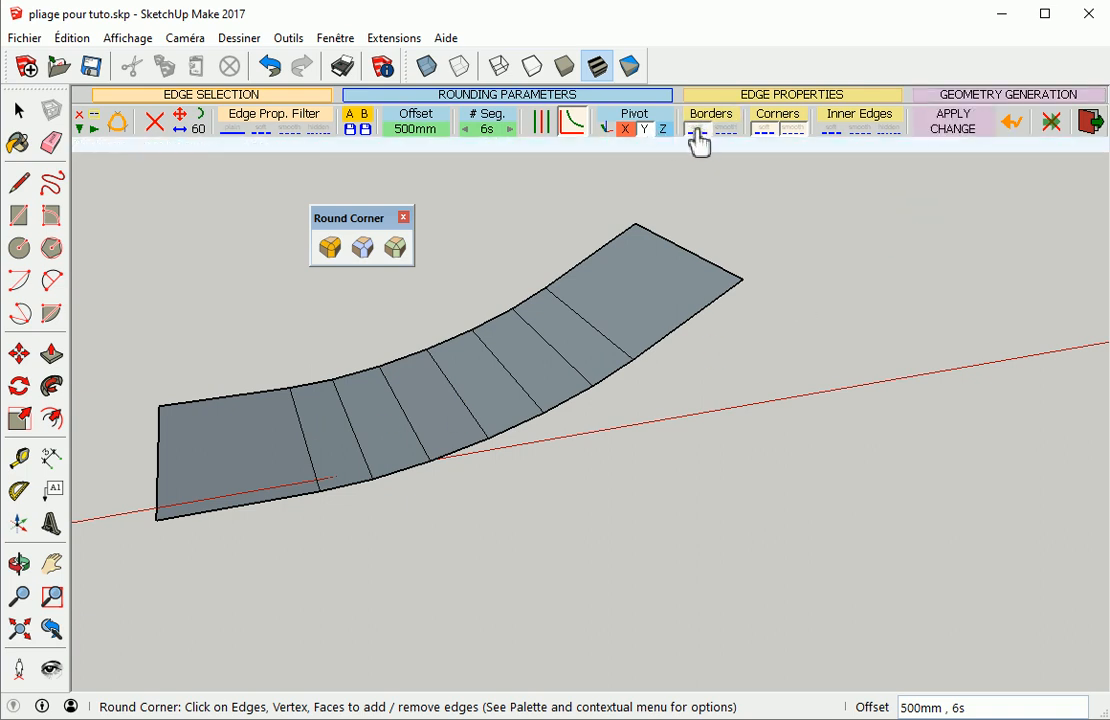
click(850, 232)
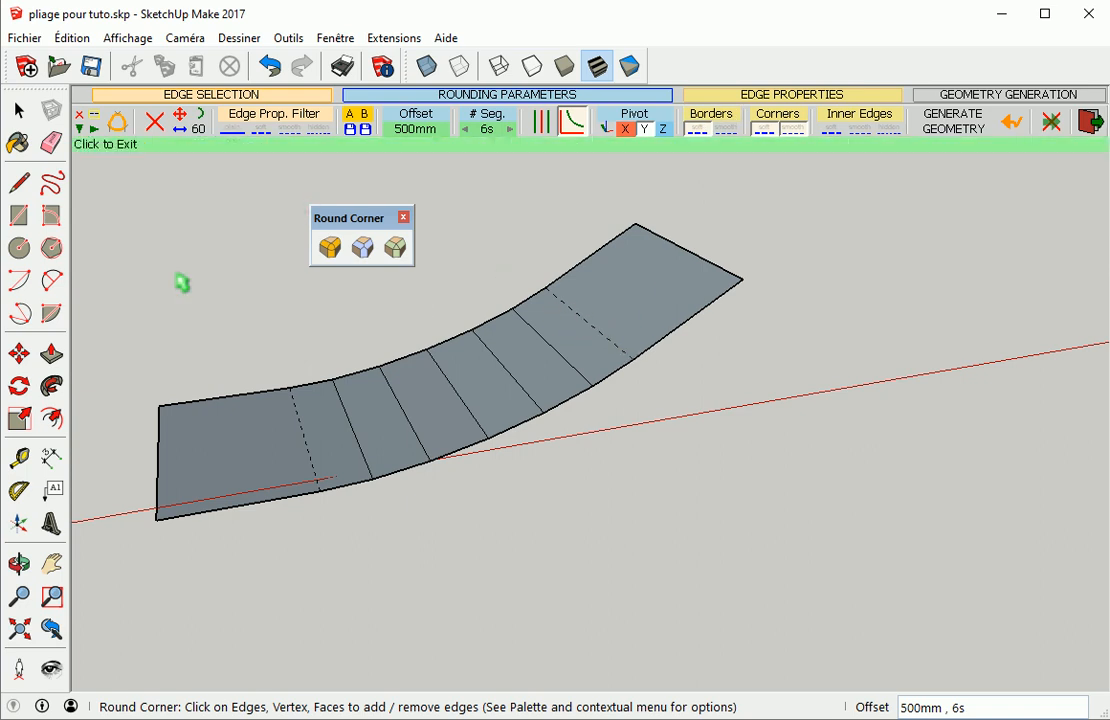
Turn off the display of hidden geometry
click(125, 38)
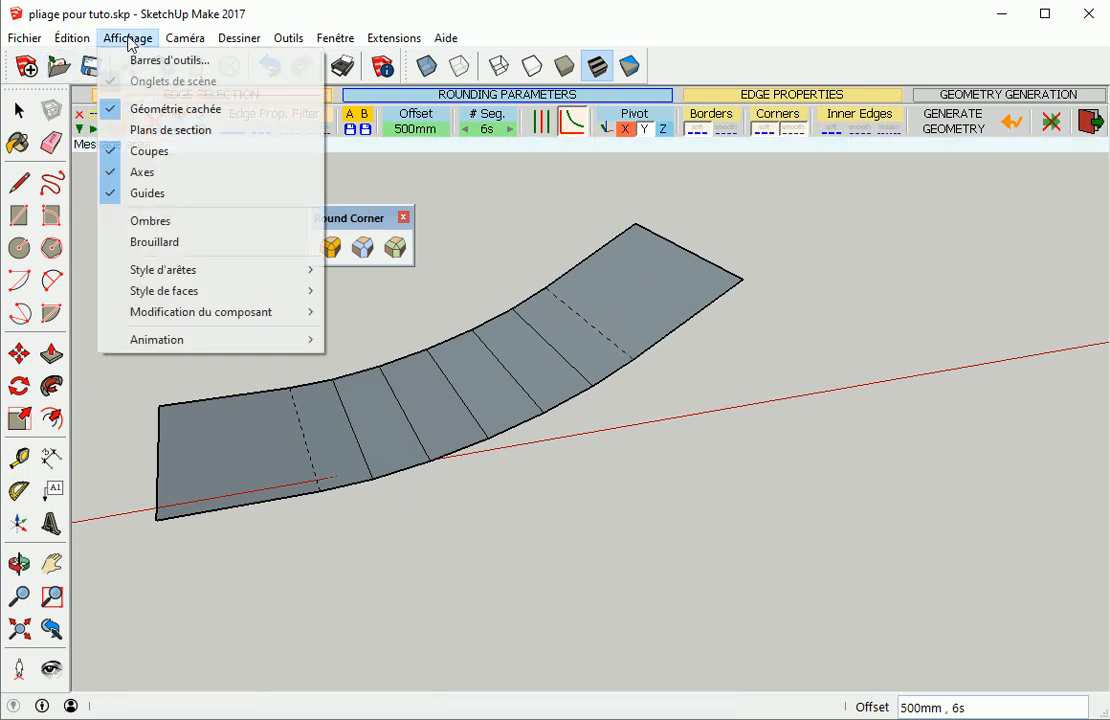
click(145, 112)
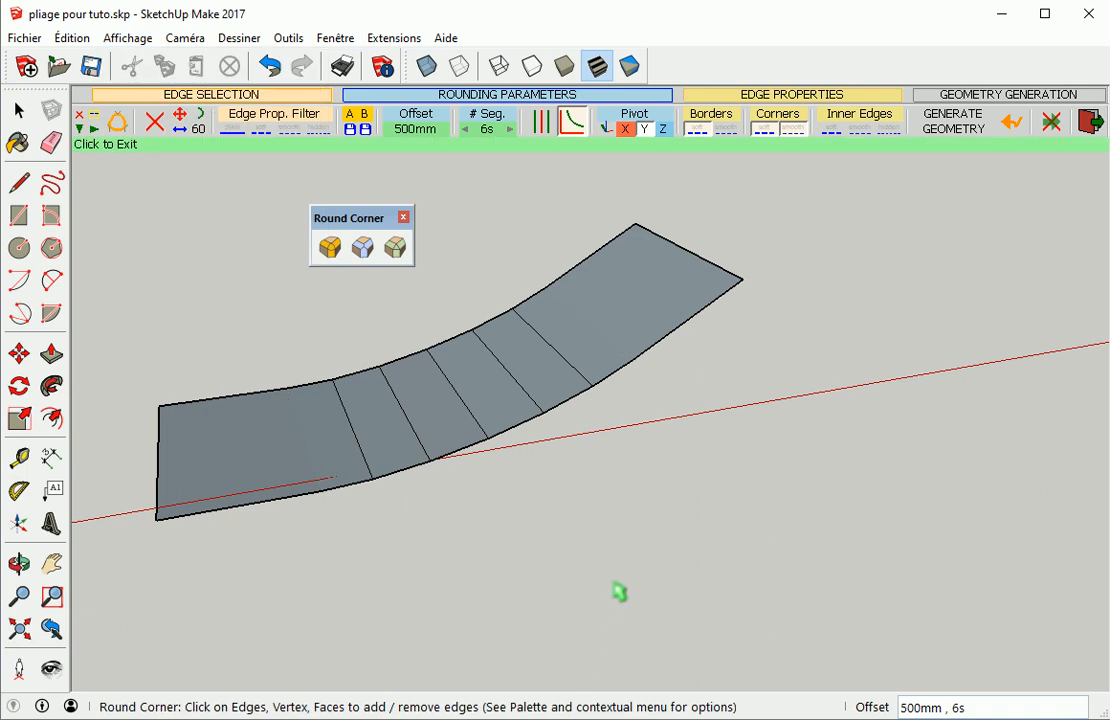
Exit the Round Corner tool and inspect the rounded sheet by orbiting and selecting its faces one by one
key(space)
middle_drag(447, 480, 731, 503)
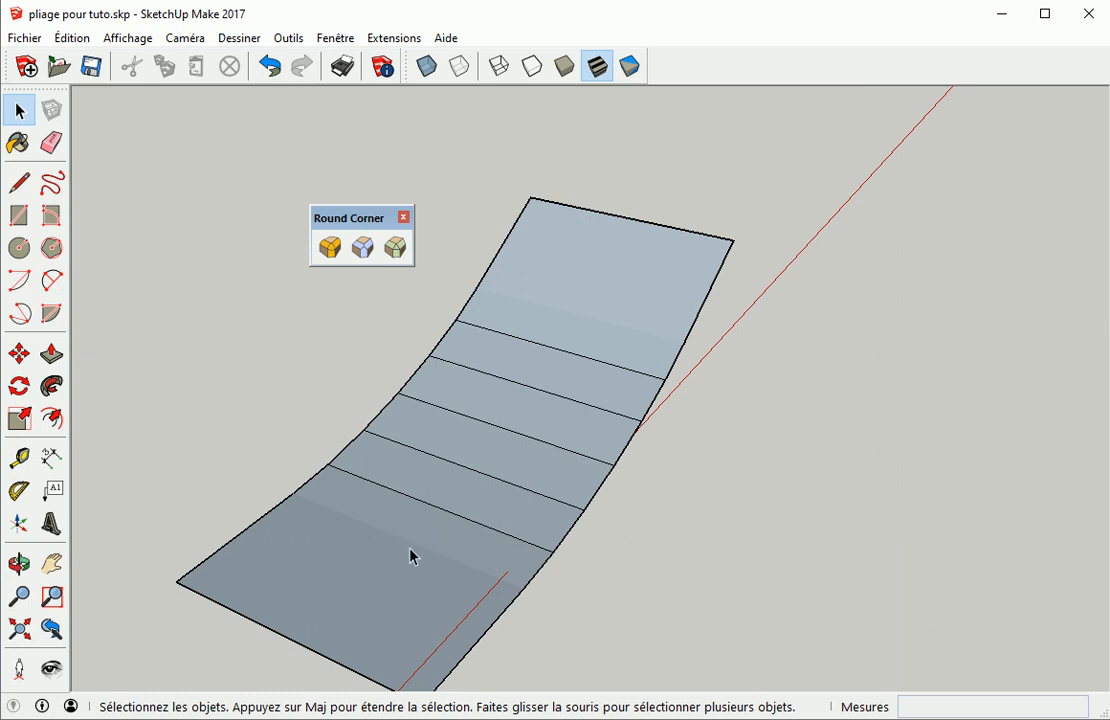
middle_drag(553, 495, 538, 416)
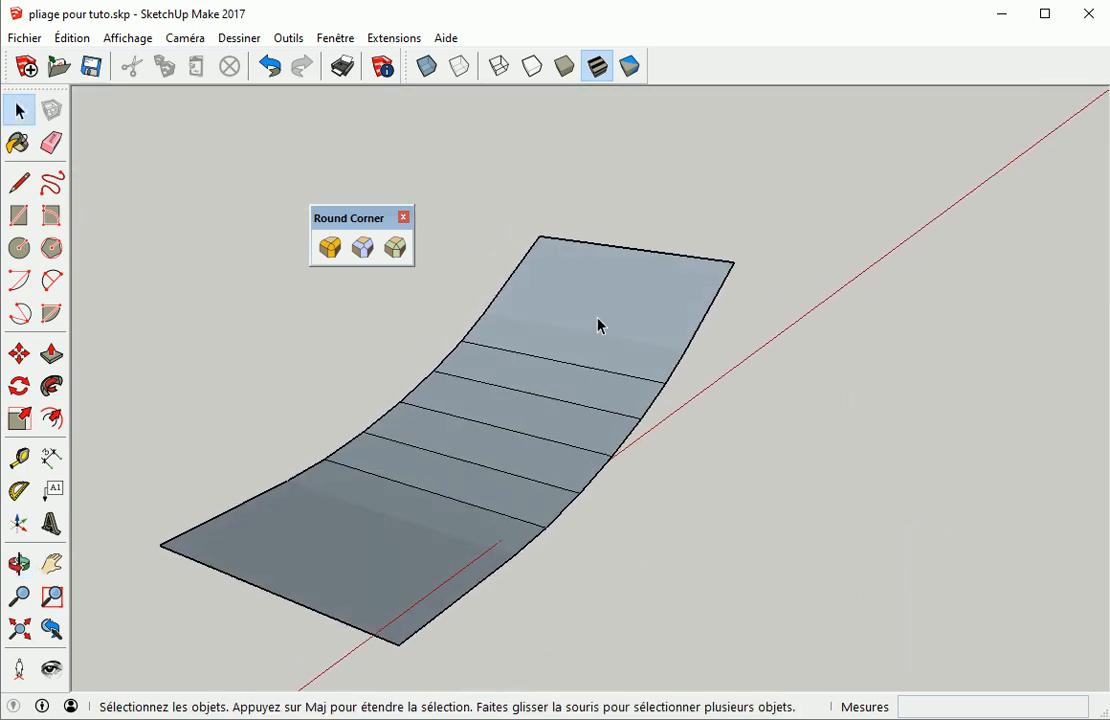
middle_drag(723, 463, 424, 562)
click(392, 533)
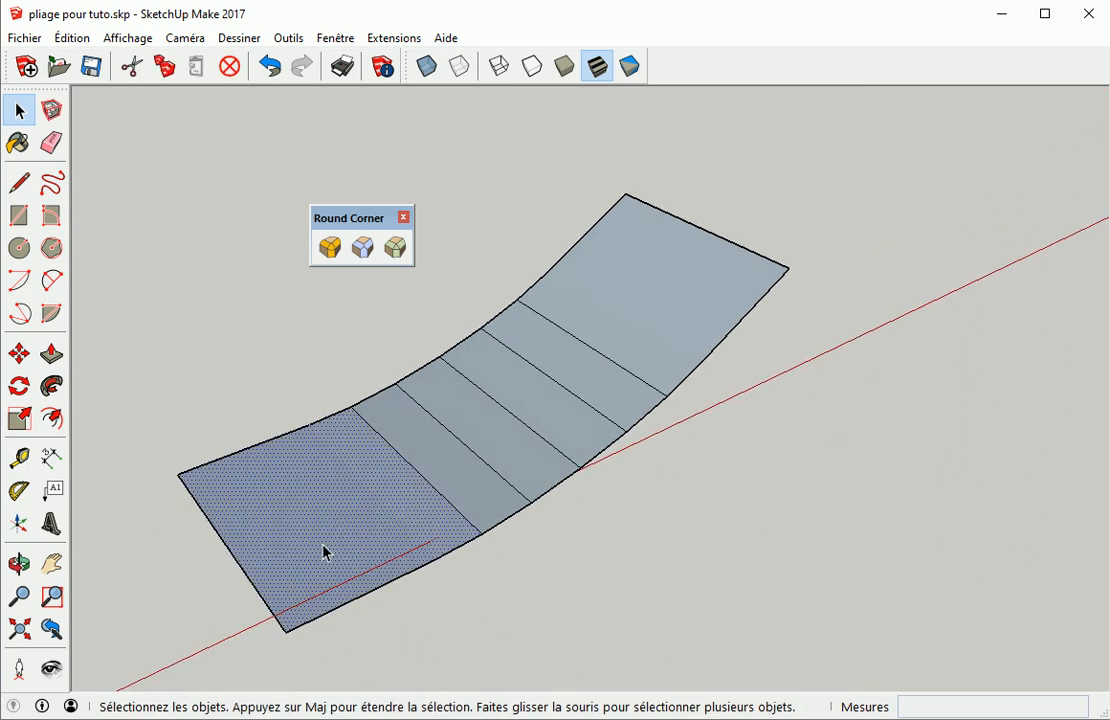
click(432, 547)
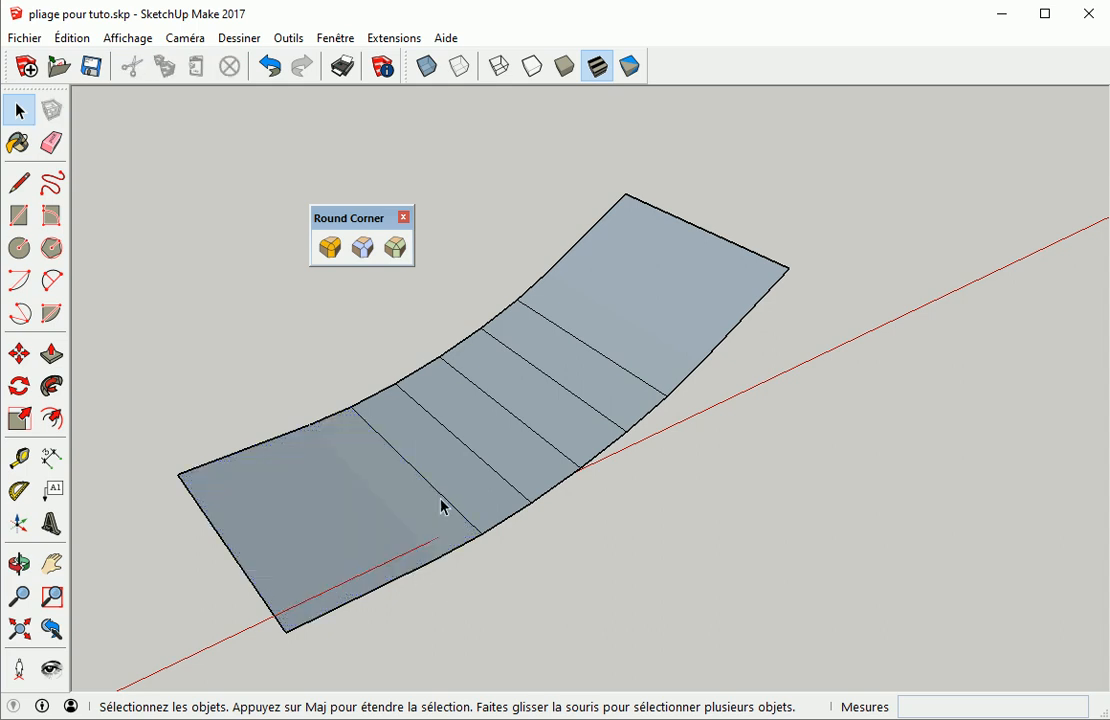
click(400, 519)
click(516, 563)
click(463, 485)
click(515, 453)
click(540, 426)
click(582, 387)
click(649, 352)
click(723, 523)
Undo the rounding, select the bend edge and regenerate the rounding with Soft inner edges
key(ctrl+z)
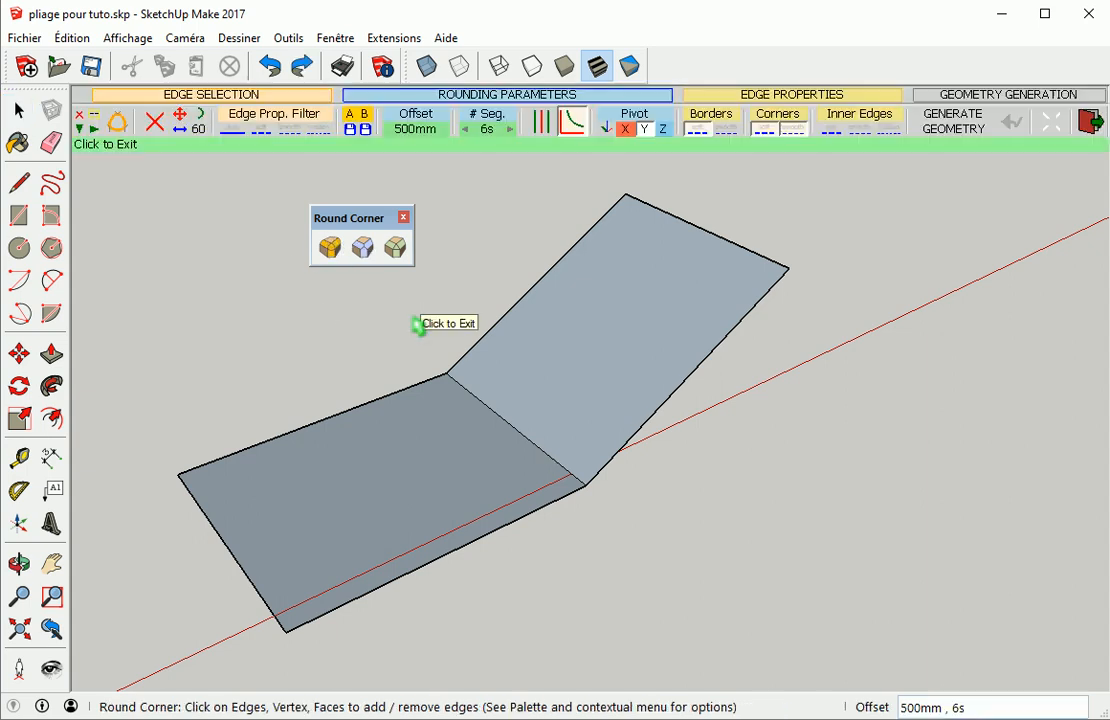
click(489, 412)
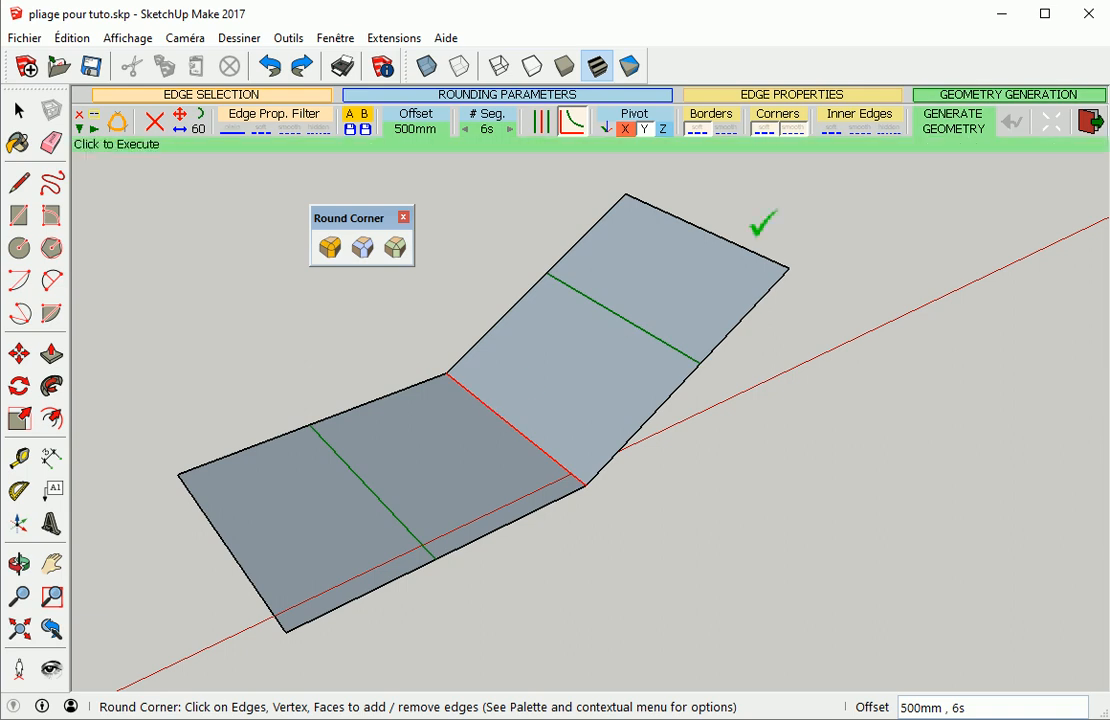
click(834, 133)
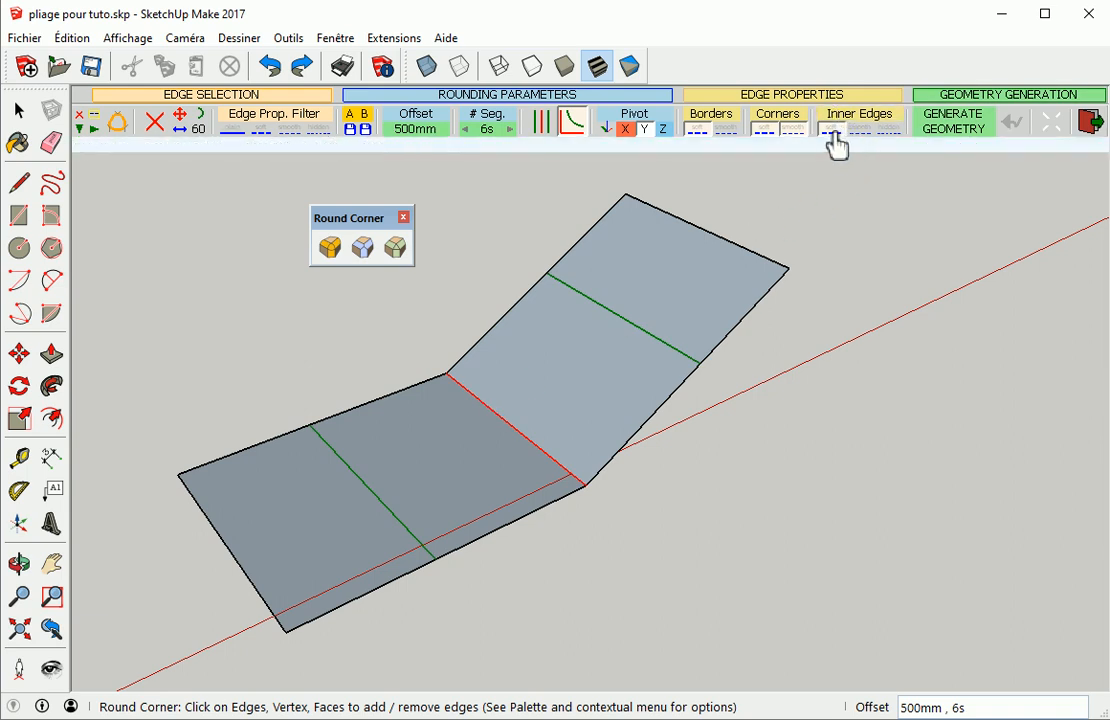
click(893, 232)
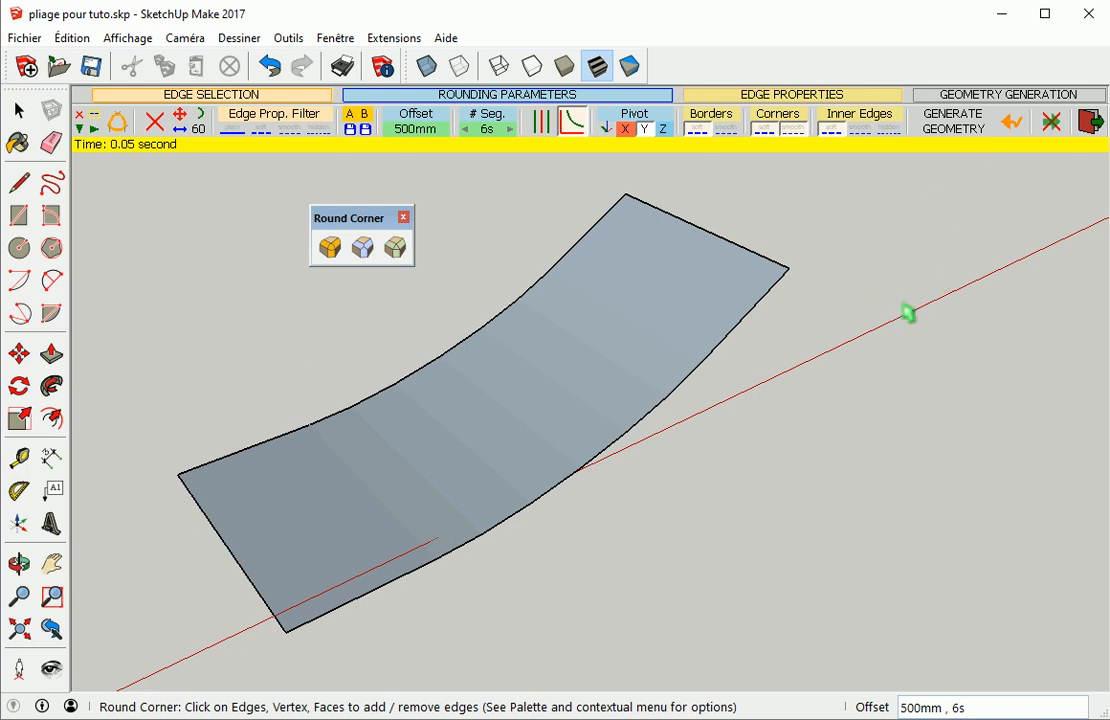
Exit the tool and inspect the smoothed rounded sheet by selecting it and orbiting around it
key(space)
click(539, 465)
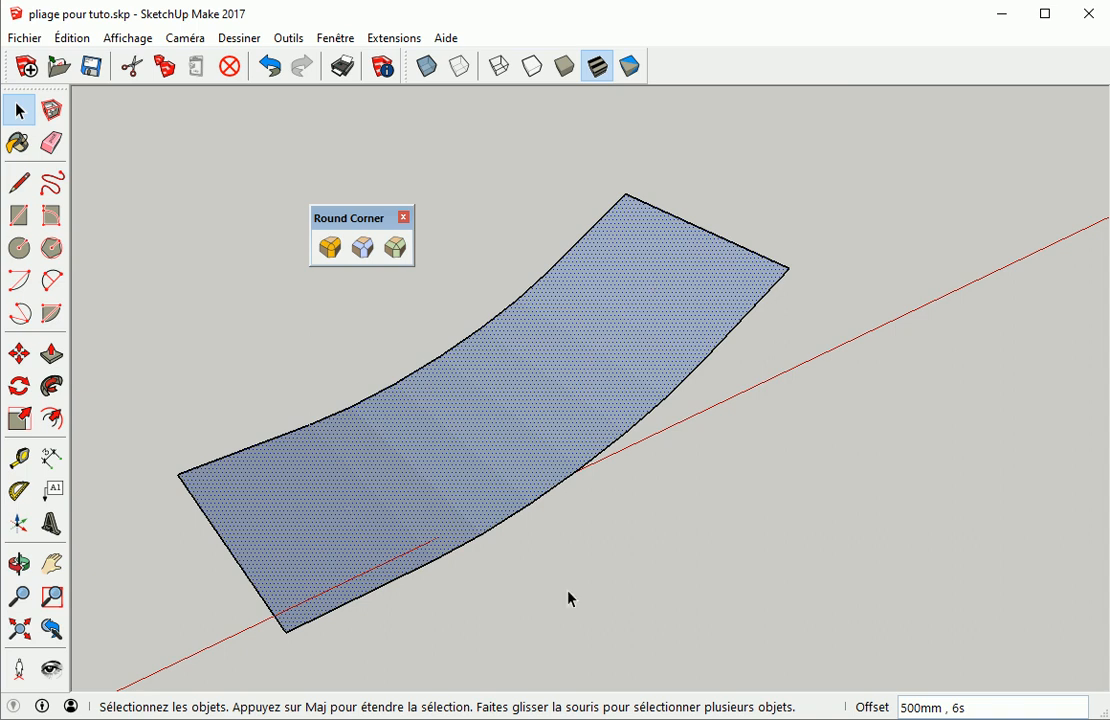
click(578, 546)
middle_drag(419, 446, 501, 405)
middle_drag(582, 377, 595, 456)
middle_drag(426, 446, 159, 399)
middle_drag(315, 449, 788, 421)
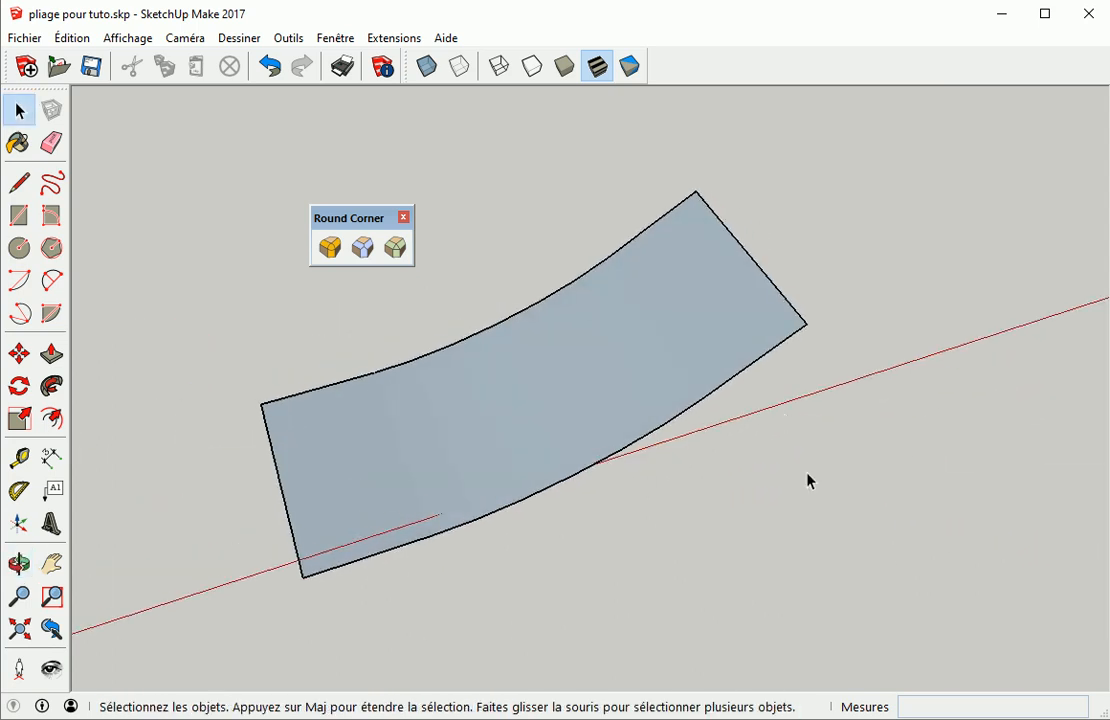
Undo the rounding and regenerate the bend with Smooth borders and smooth inner edges
key(ctrl+z)
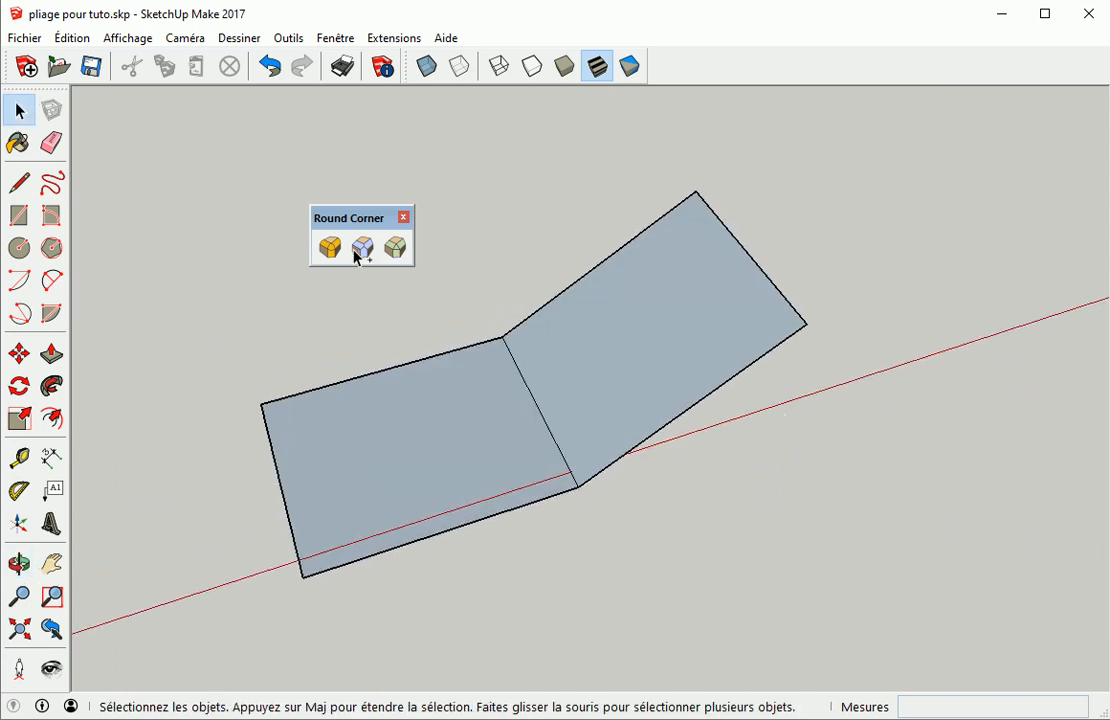
click(555, 441)
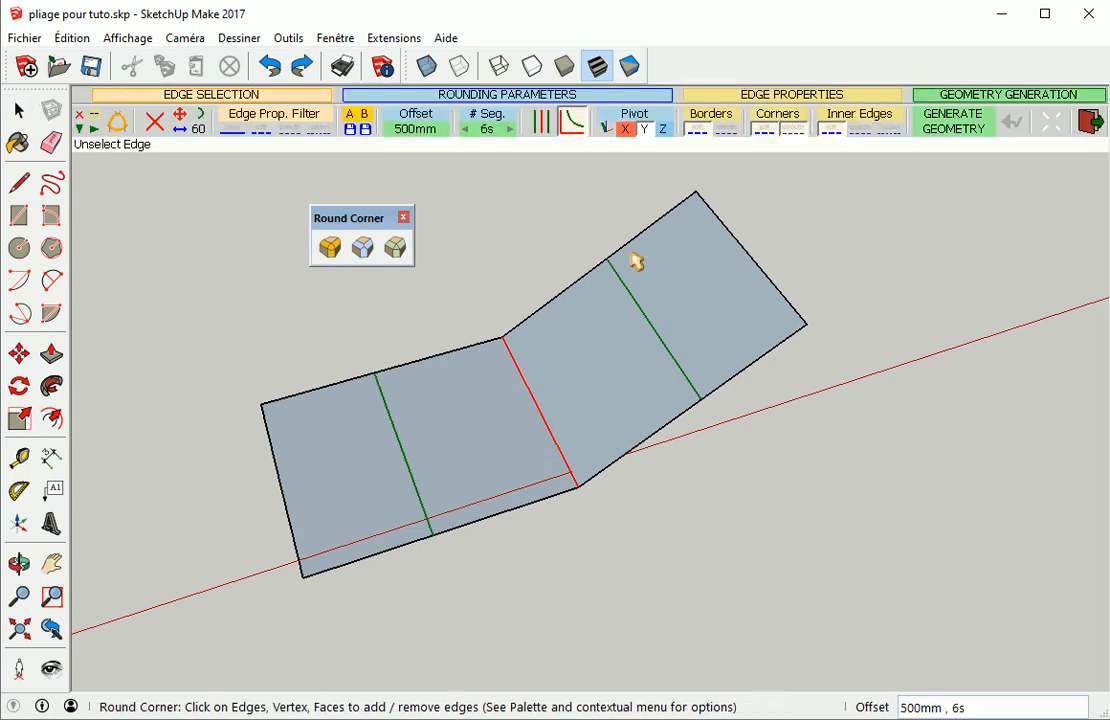
click(729, 131)
click(863, 134)
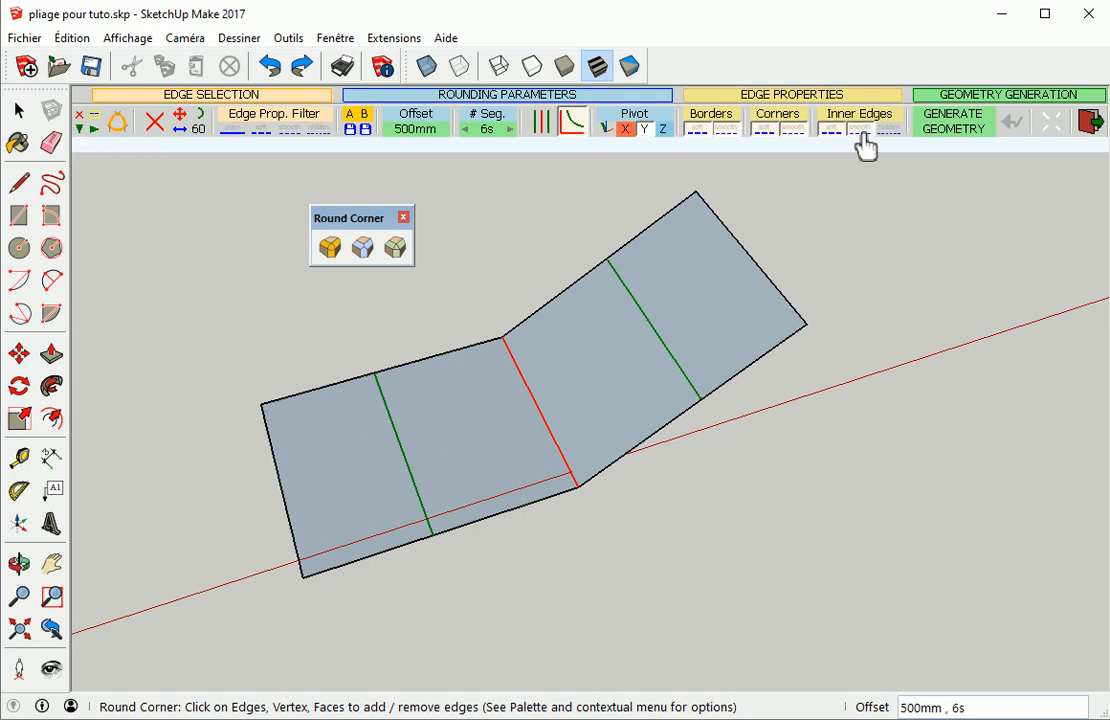
click(895, 292)
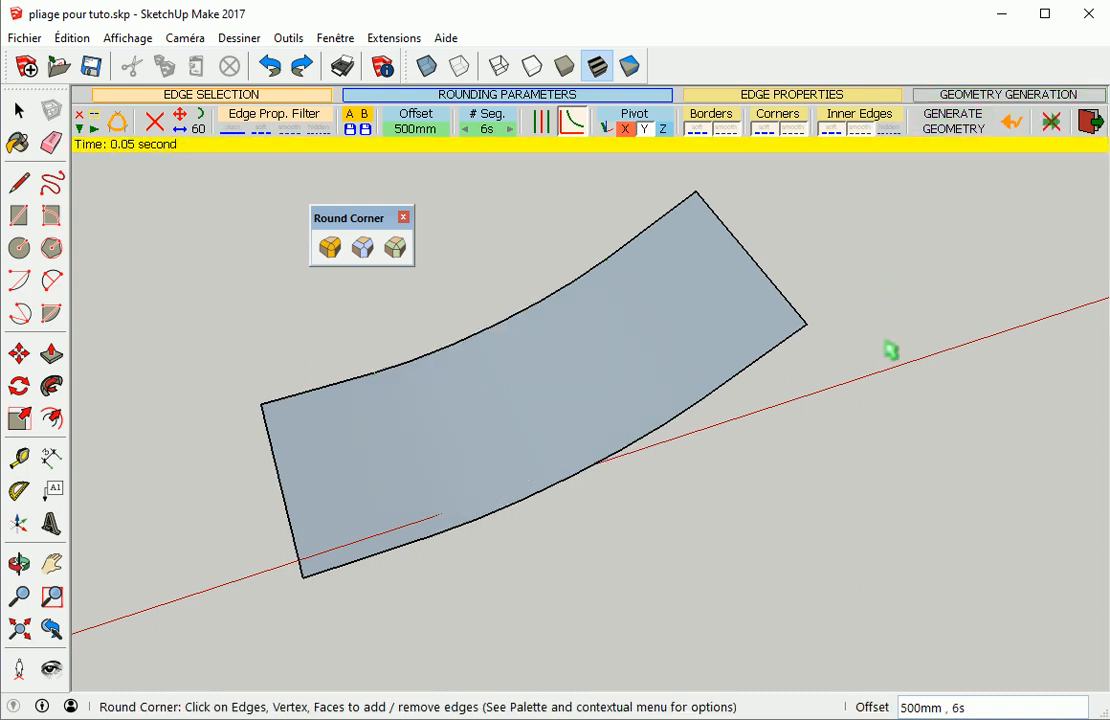
Reopen Round Corner, undo the rounding, reselect the bend edge and generate the rounding again
middle_drag(566, 462, 848, 458)
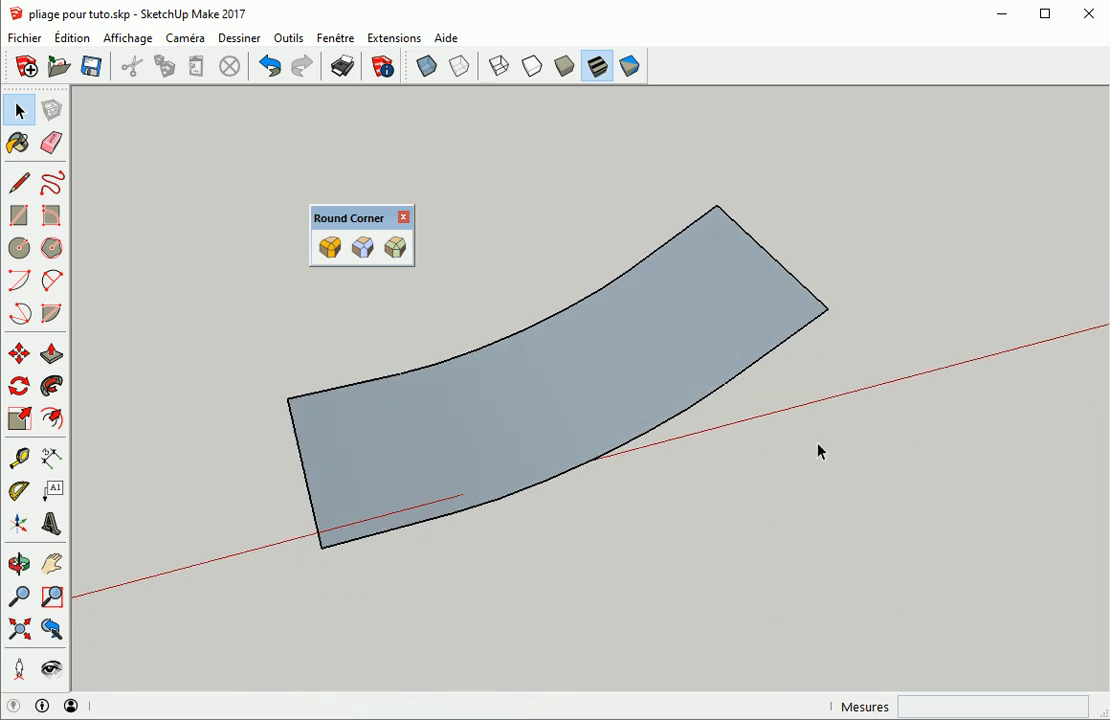
click(331, 248)
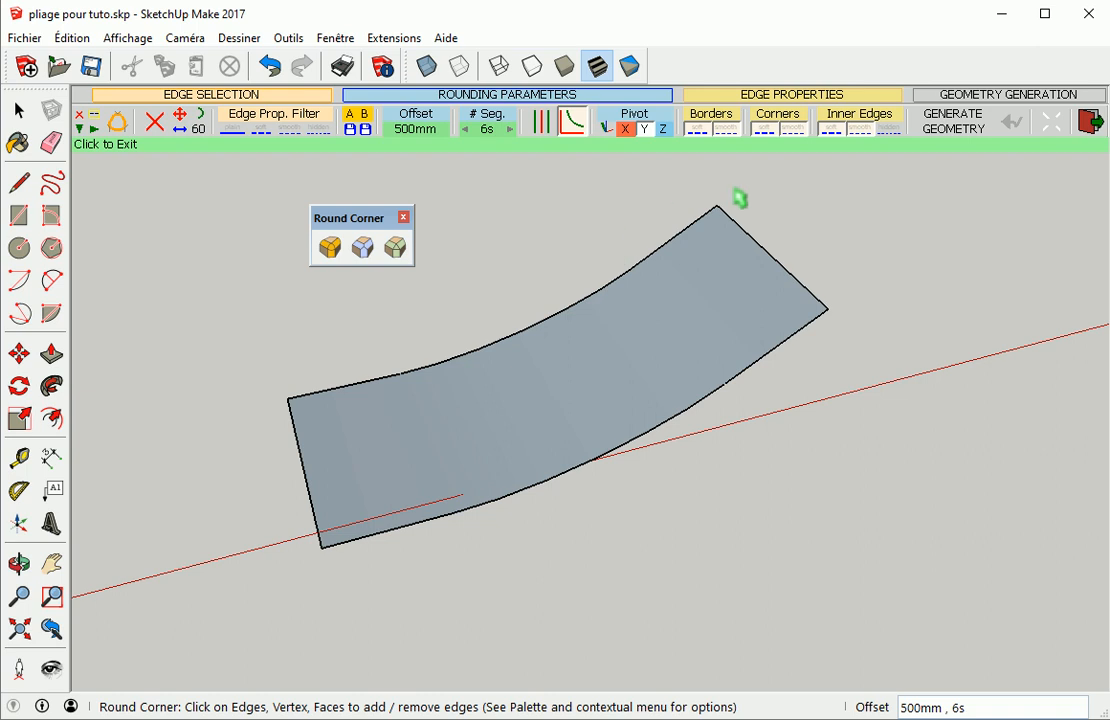
key(ctrl+z)
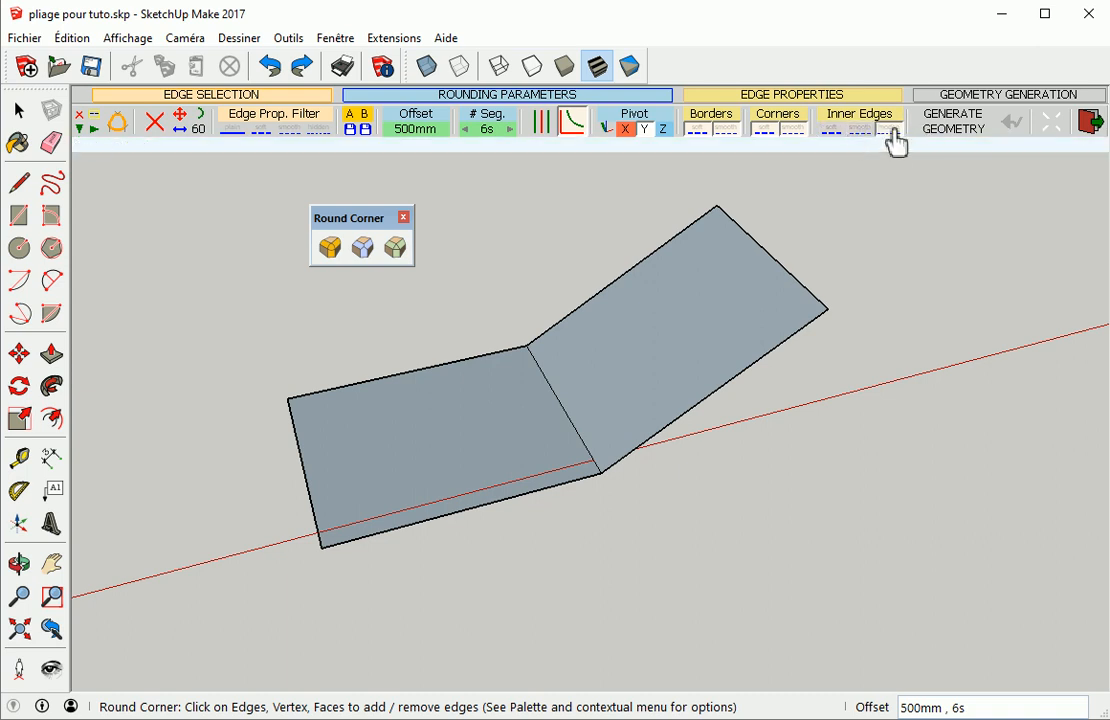
click(564, 409)
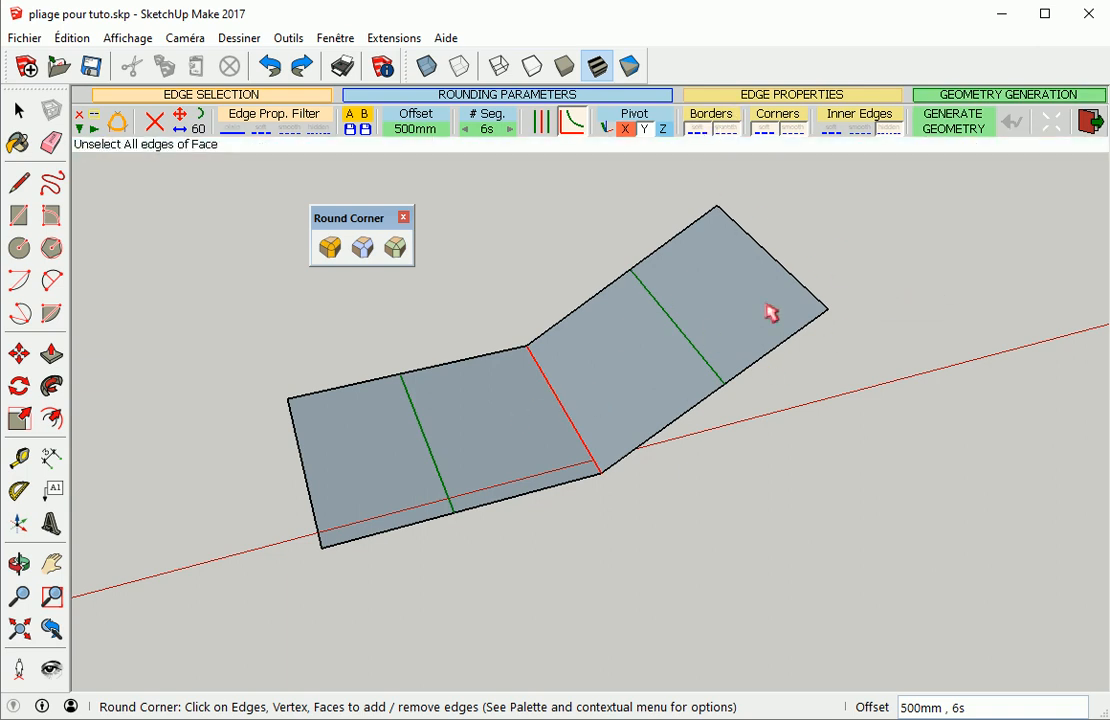
click(780, 230)
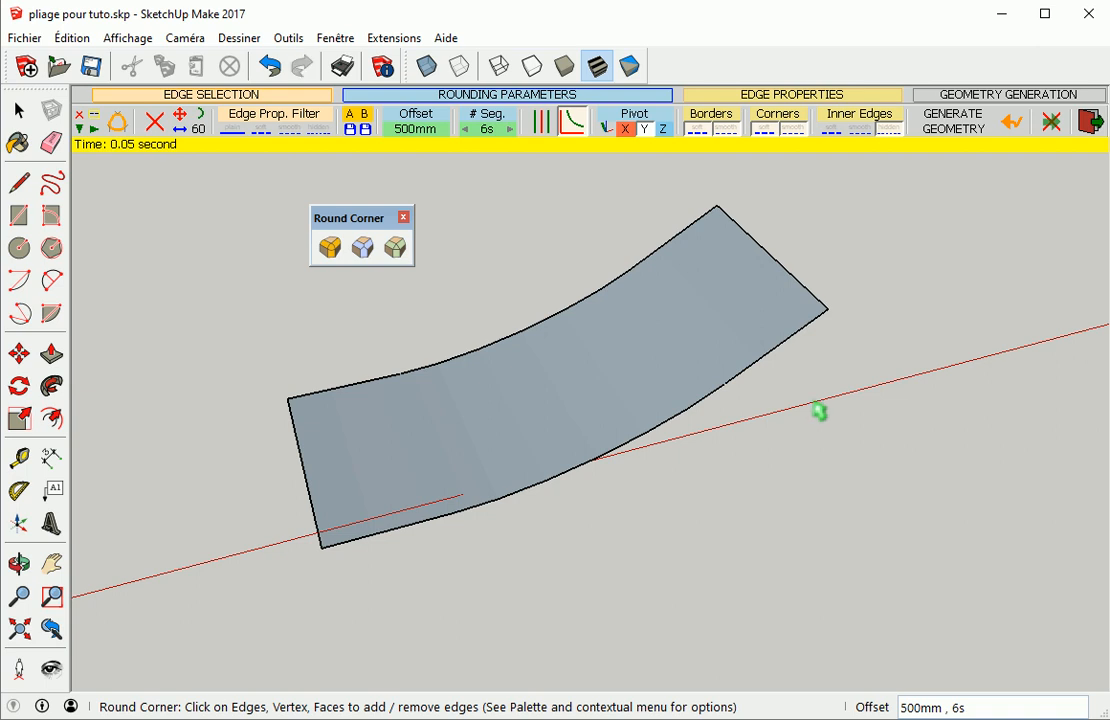
Exit the tool and inspect the rounded sheet's faces by orbiting and selecting them
middle_drag(805, 407, 585, 396)
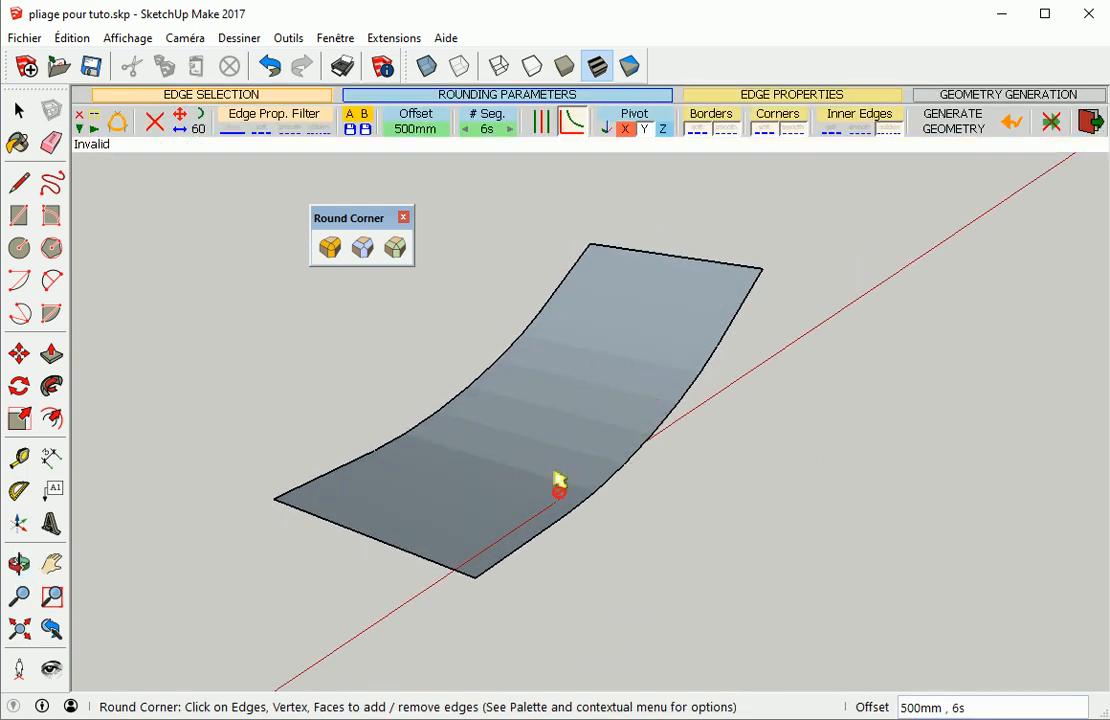
key(space)
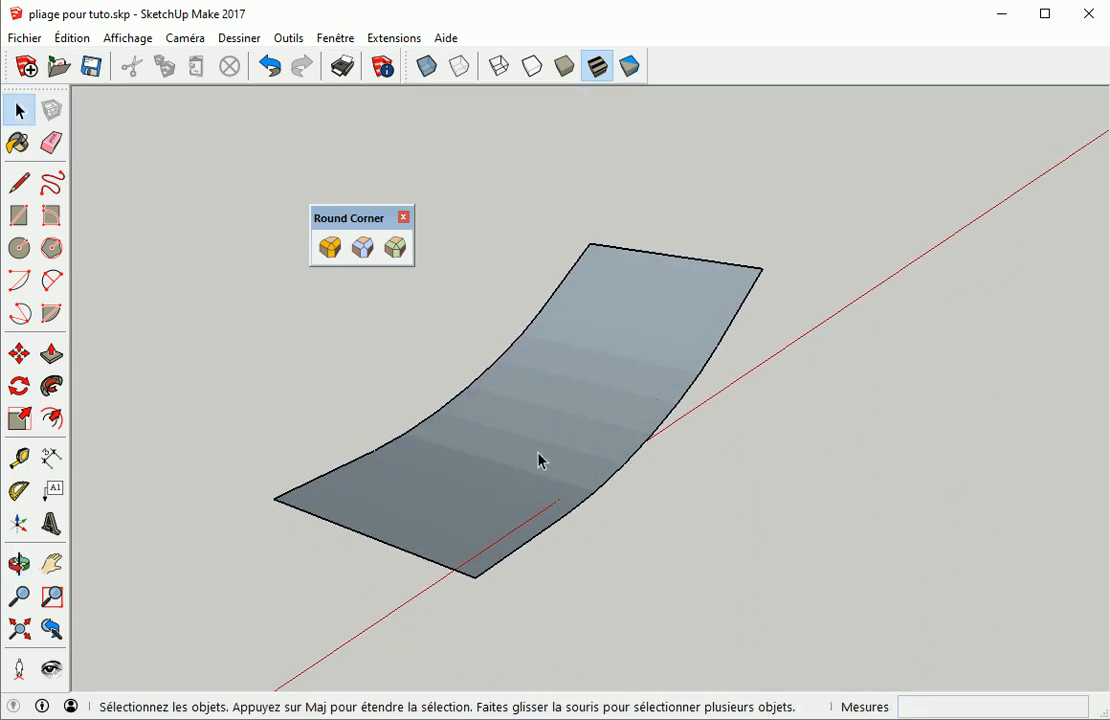
click(543, 455)
click(569, 409)
click(579, 380)
click(614, 384)
click(656, 557)
click(505, 458)
click(545, 423)
click(676, 507)
middle_drag(734, 399, 826, 437)
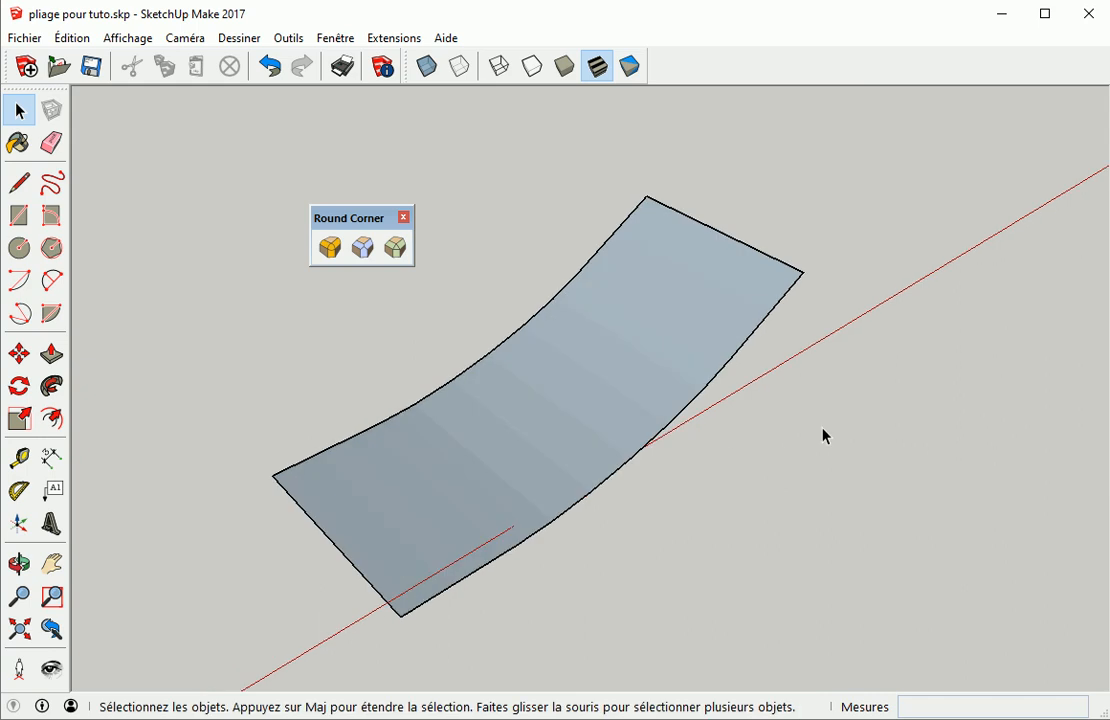
Undo the rounding, select the bend edge and round it again with the Round Corner tool
key(ctrl+z)
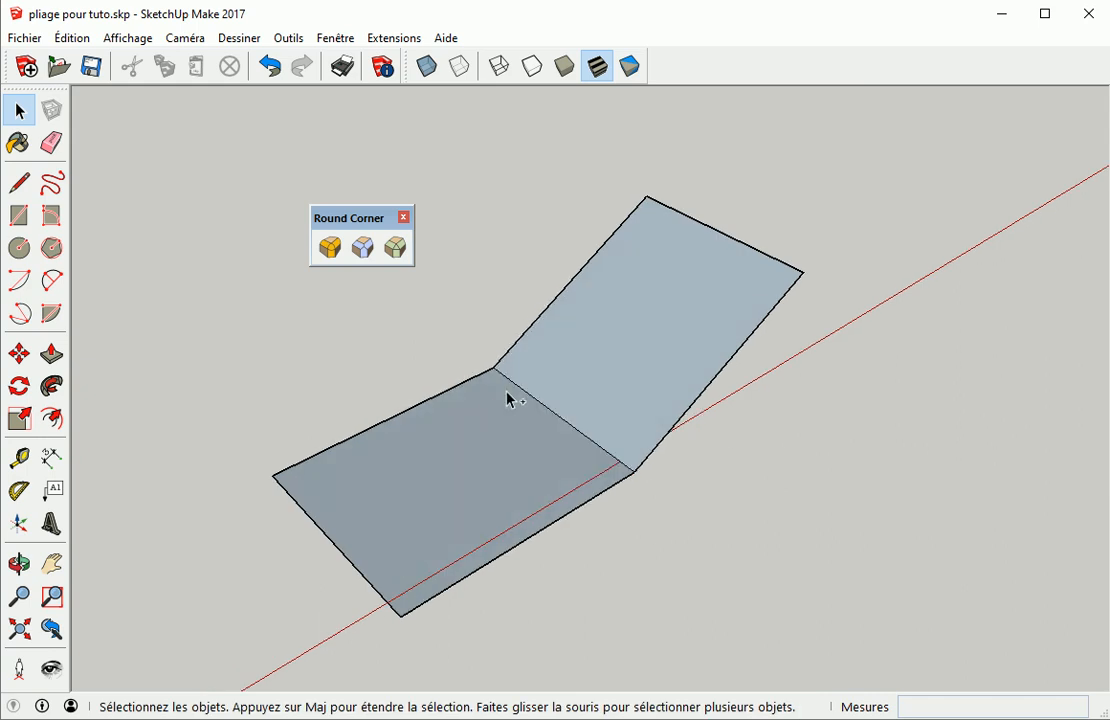
click(553, 420)
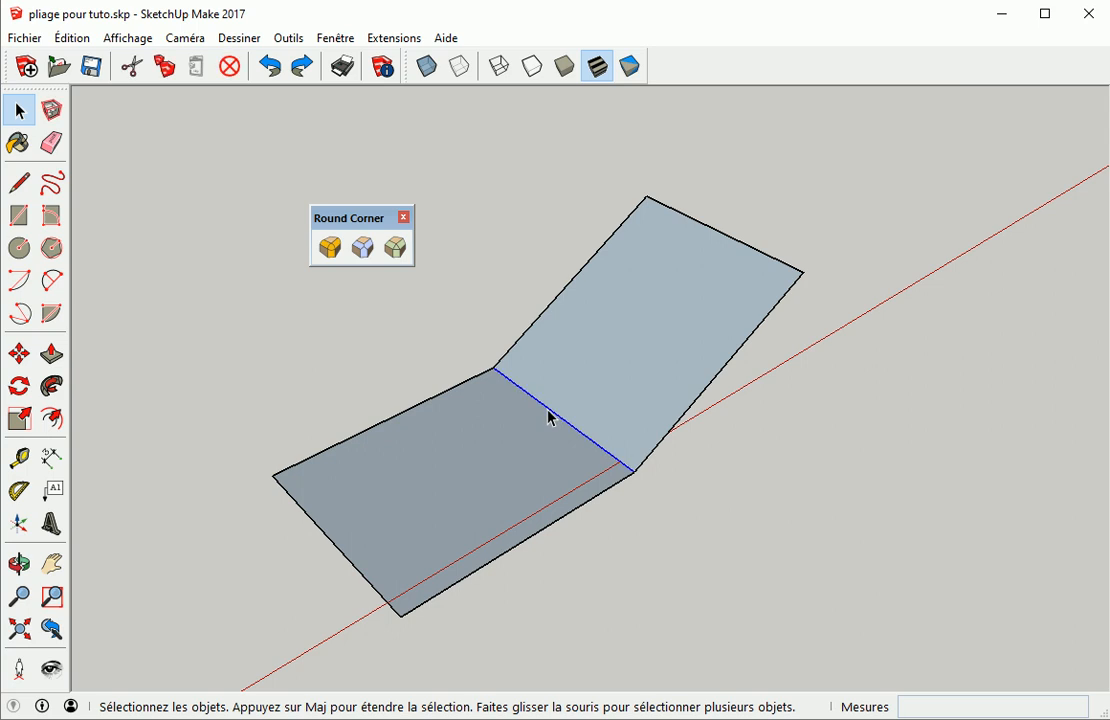
click(334, 249)
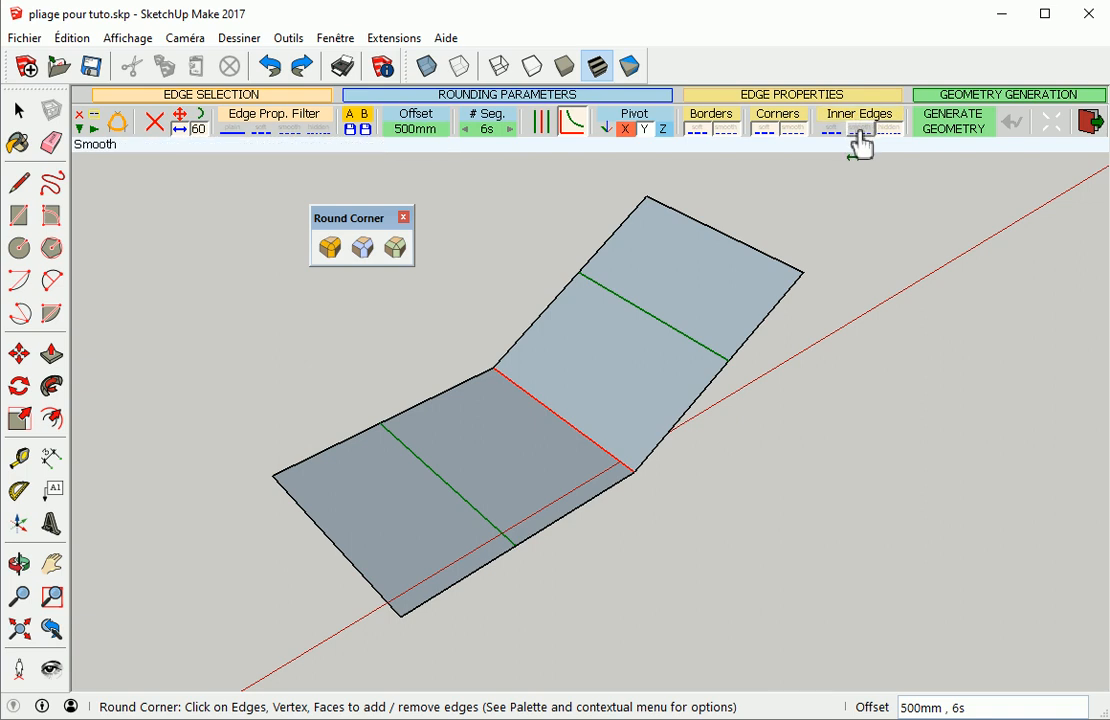
click(830, 367)
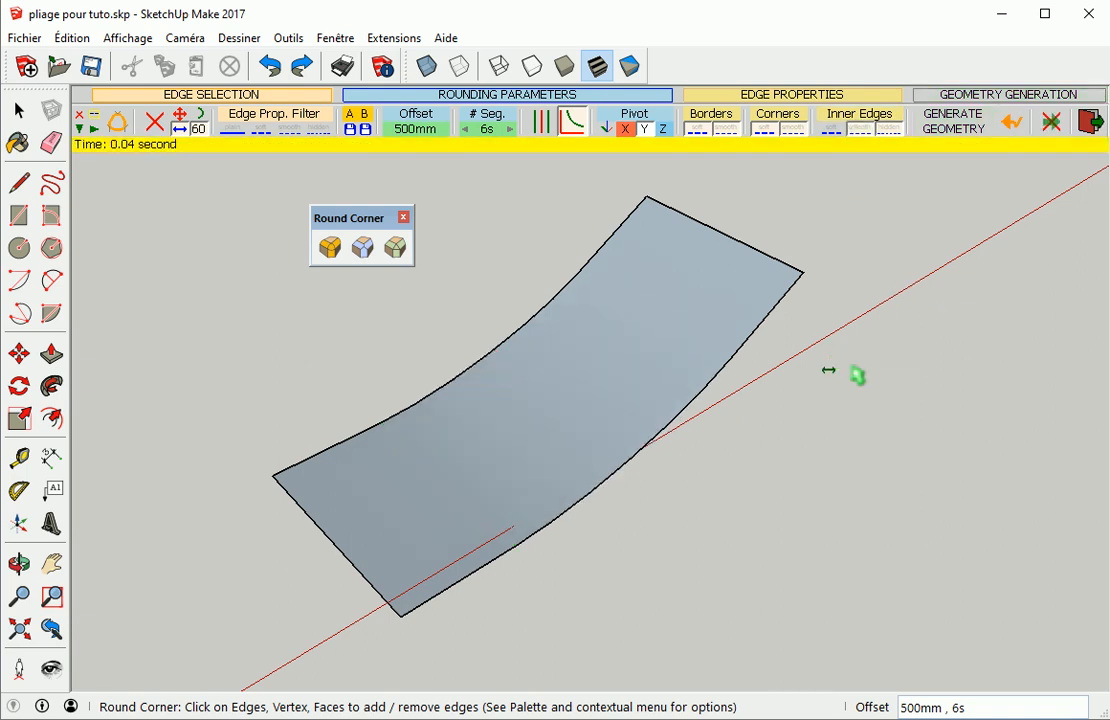
Exit the tool and inspect the rounded sheet's faces by orbiting and selecting them
key(space)
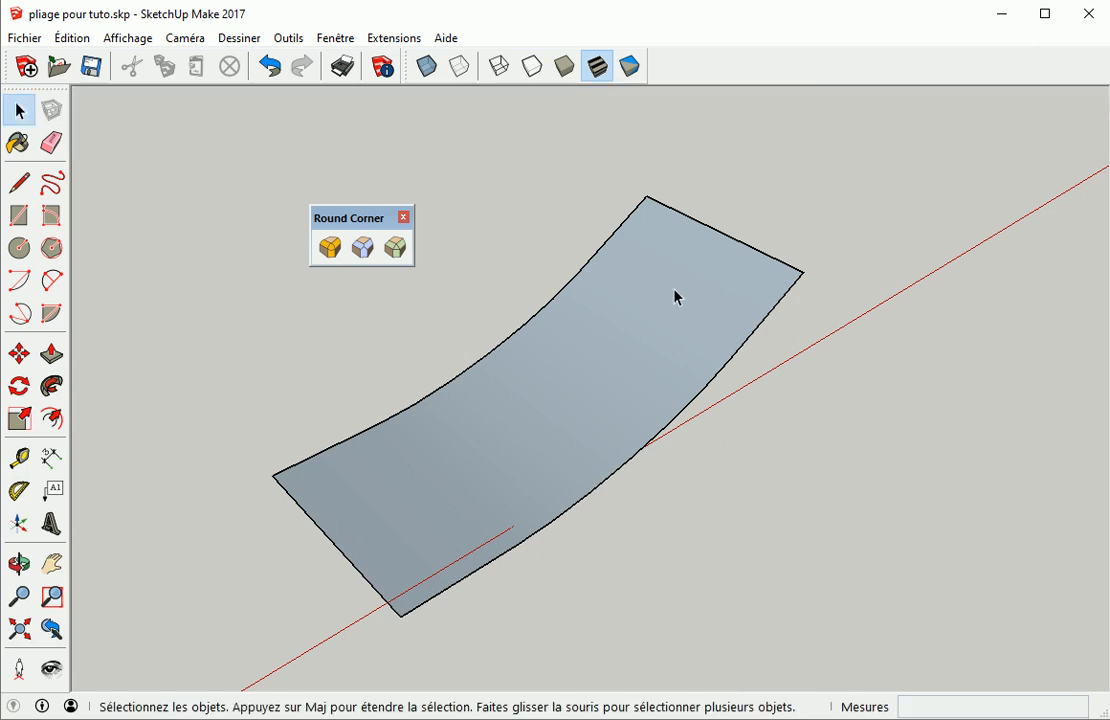
middle_drag(795, 453, 661, 453)
click(558, 416)
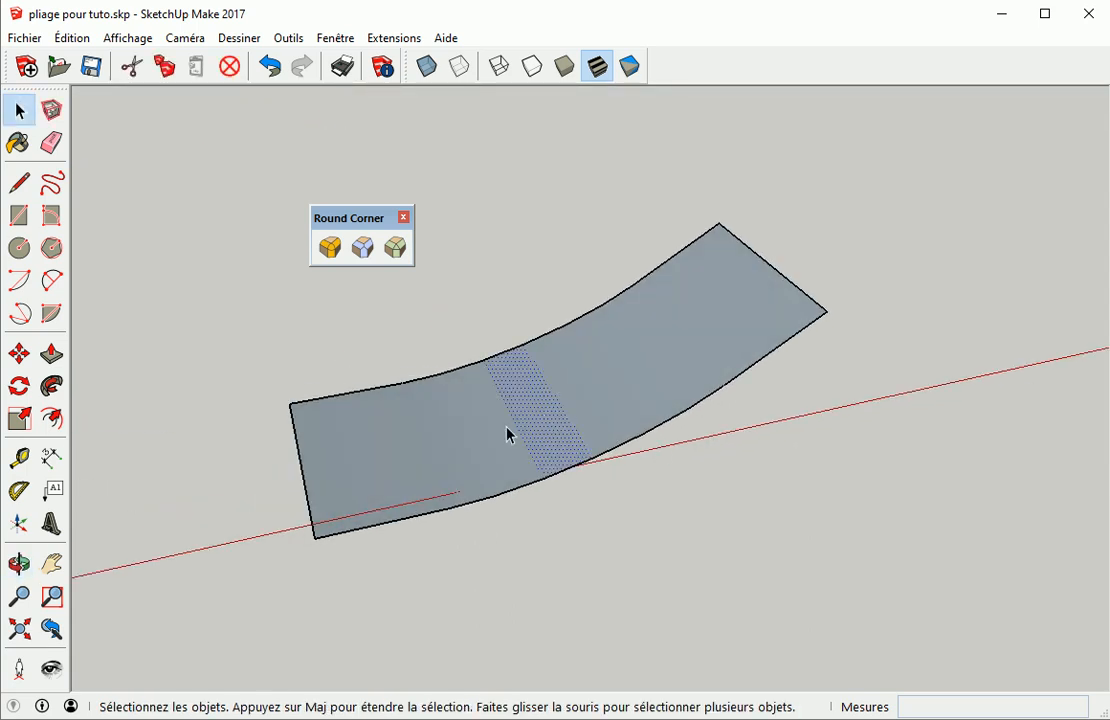
click(572, 403)
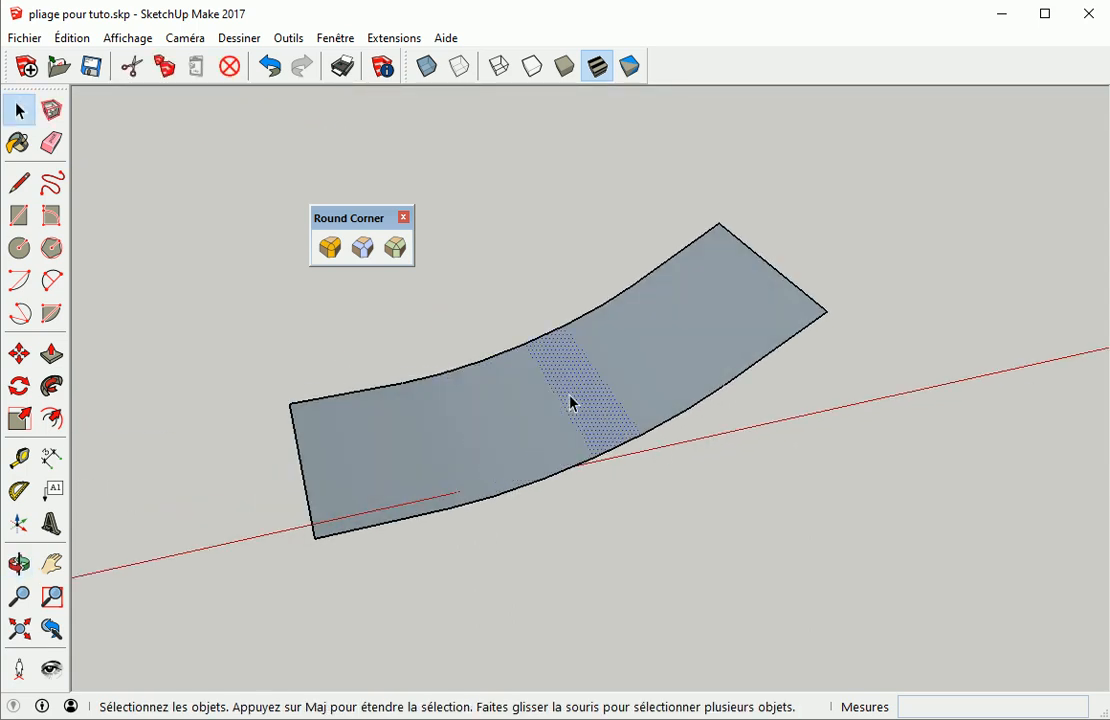
click(762, 522)
middle_drag(756, 463, 783, 530)
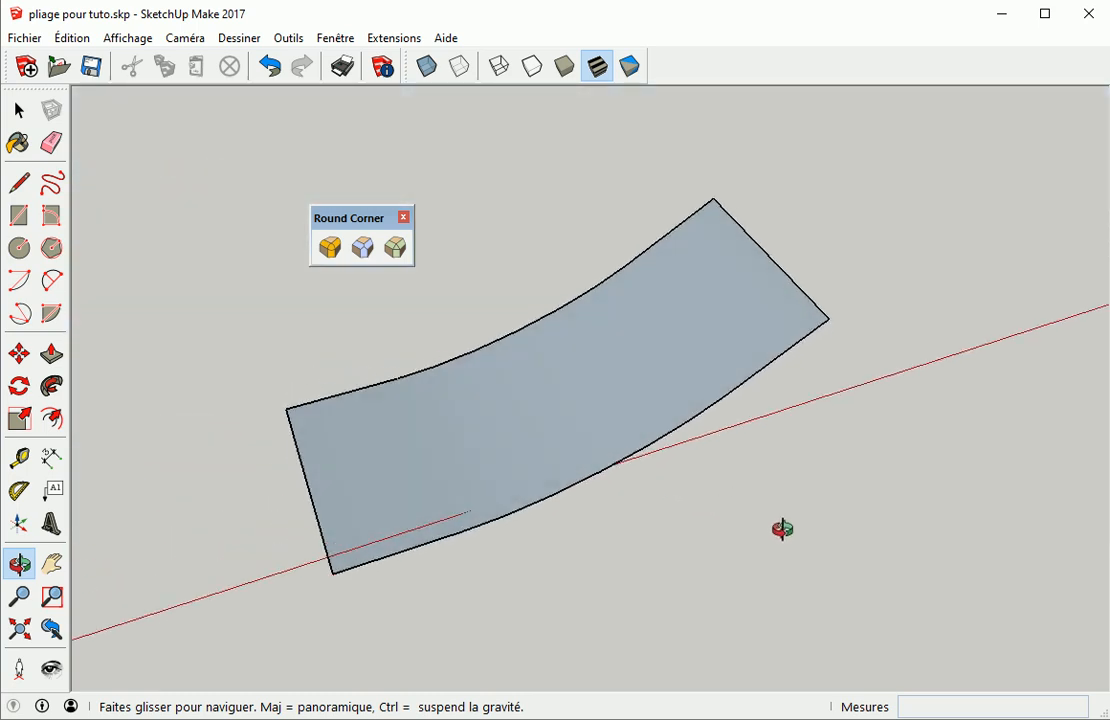
Inspect the rounded sheet's faces by selecting them, and open and exit the Round Corner tool
click(537, 422)
click(487, 427)
click(568, 386)
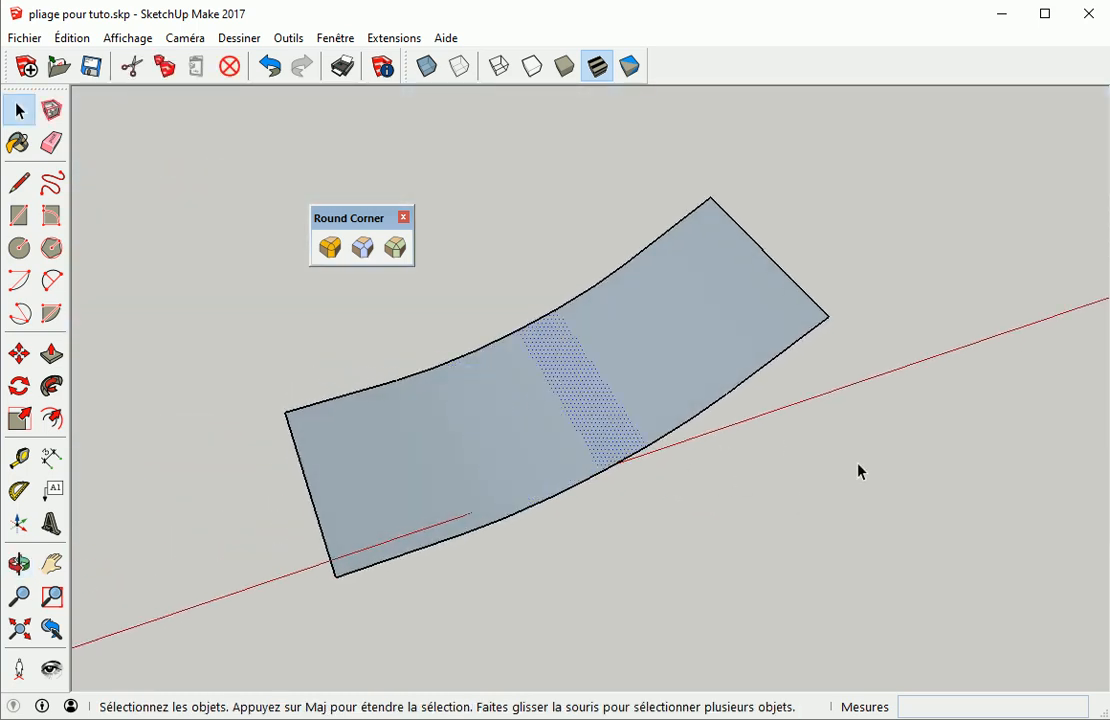
click(879, 467)
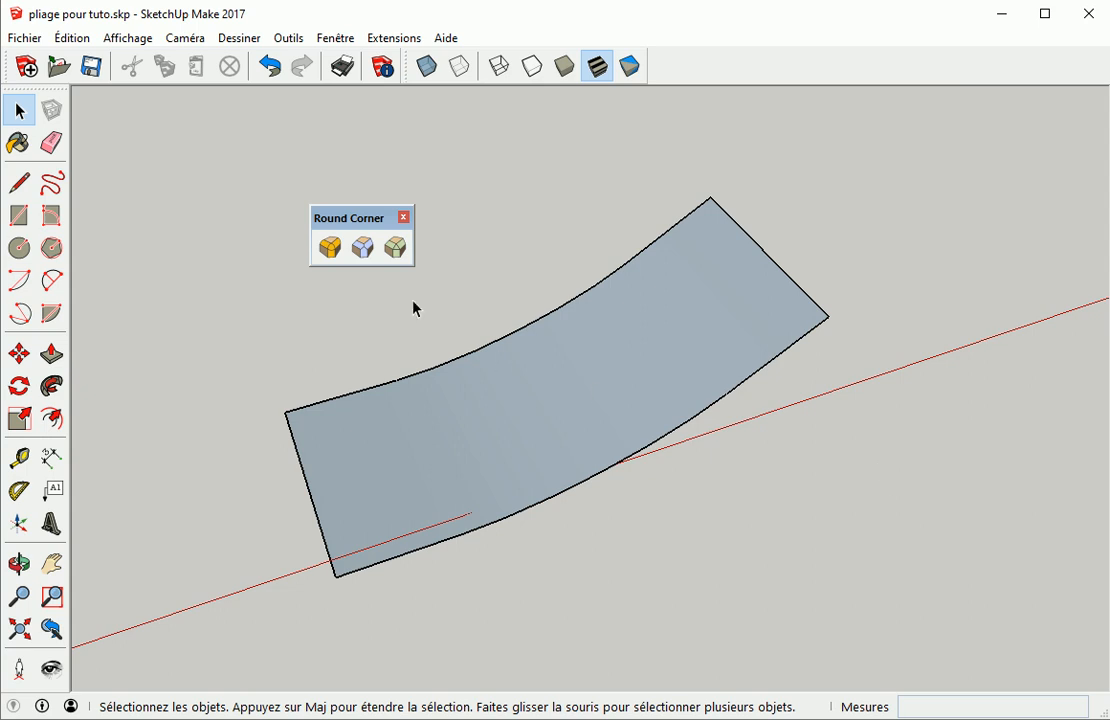
click(330, 247)
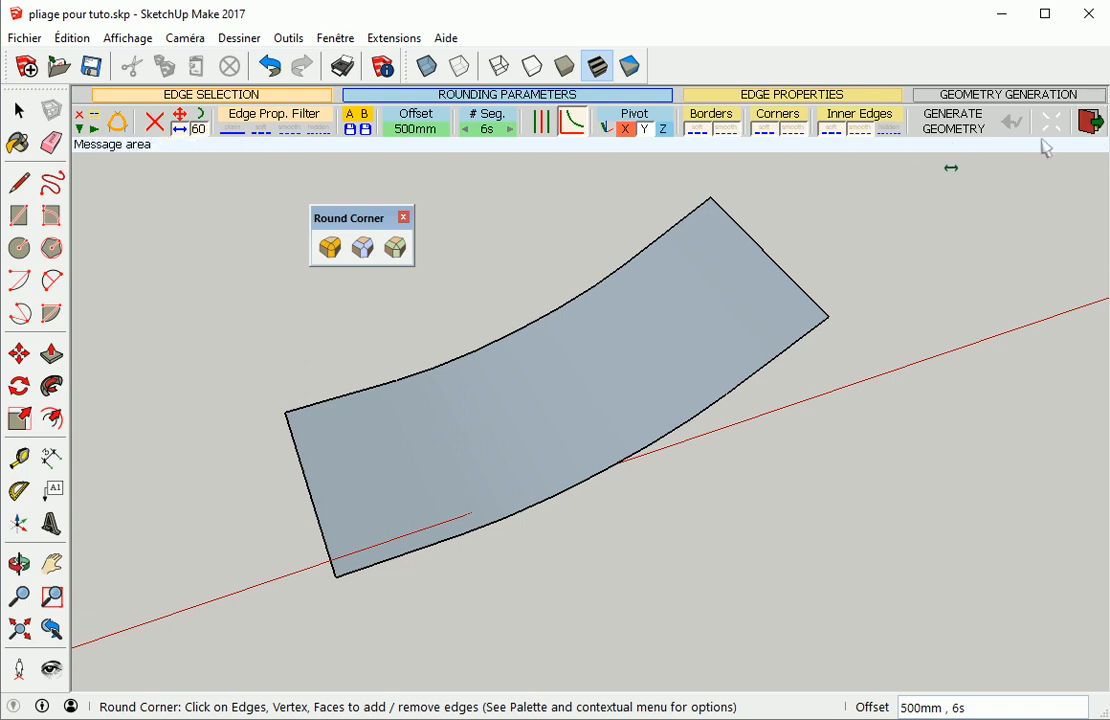
click(1089, 121)
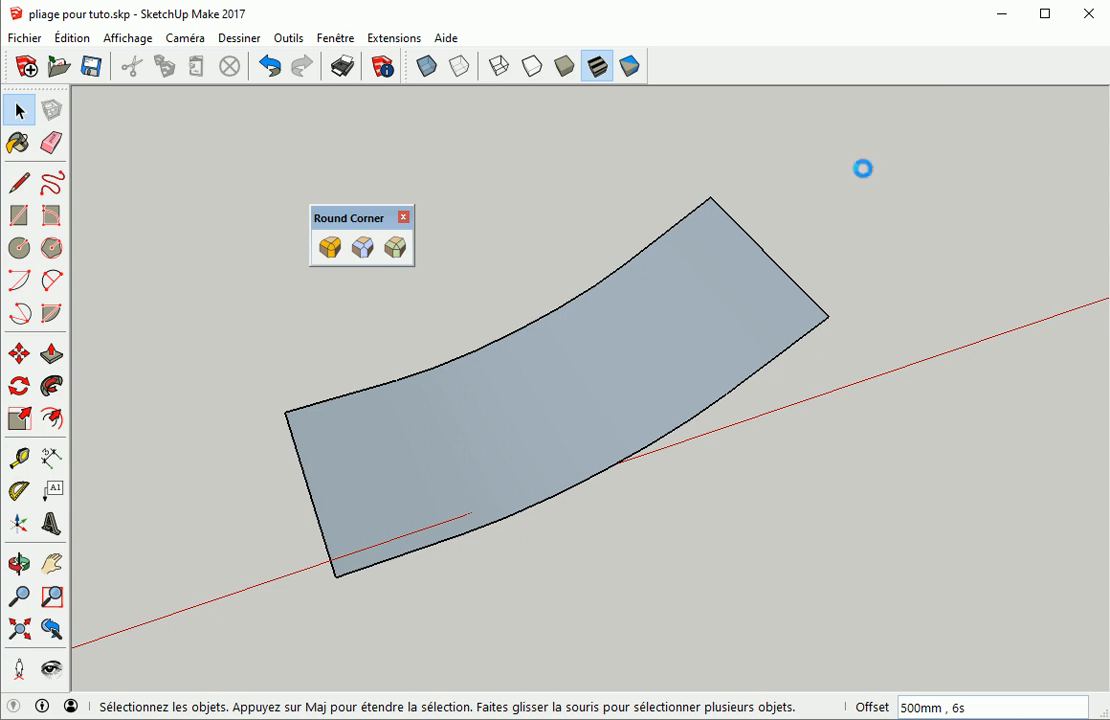
Undo the last operation on the model
scroll(364, 467, down, 5)
shift+middle_drag(328, 470, 832, 254)
scroll(780, 365, down, 3)
shift+middle_drag(598, 406, 565, 418)
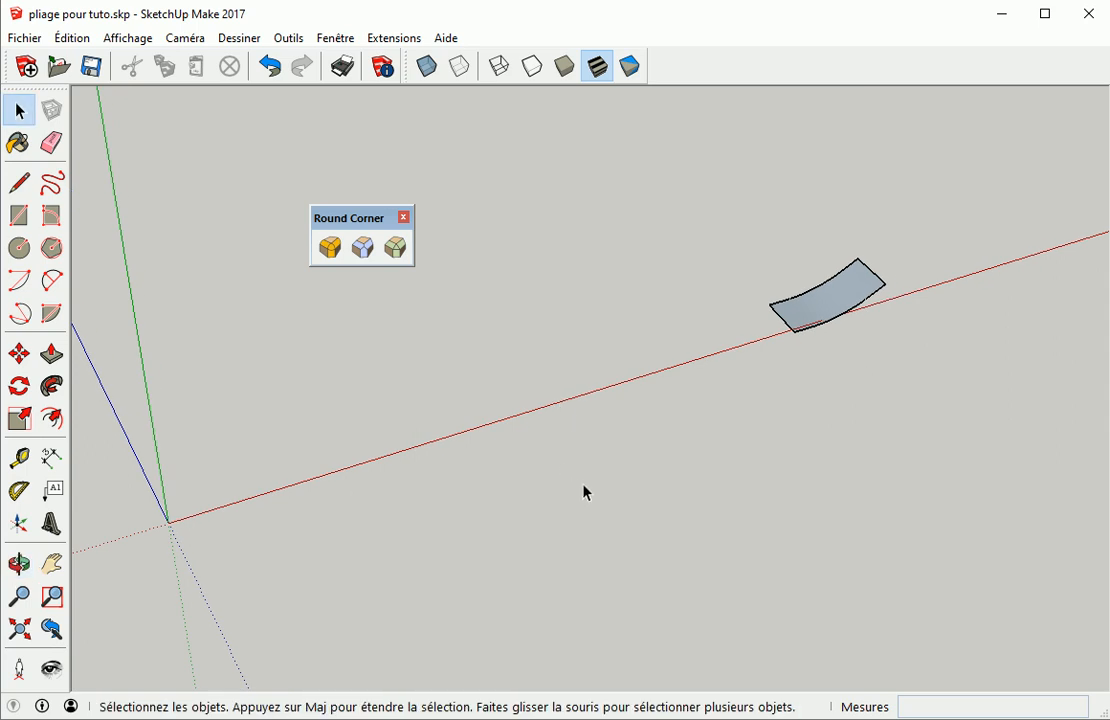
key(ctrl+z)
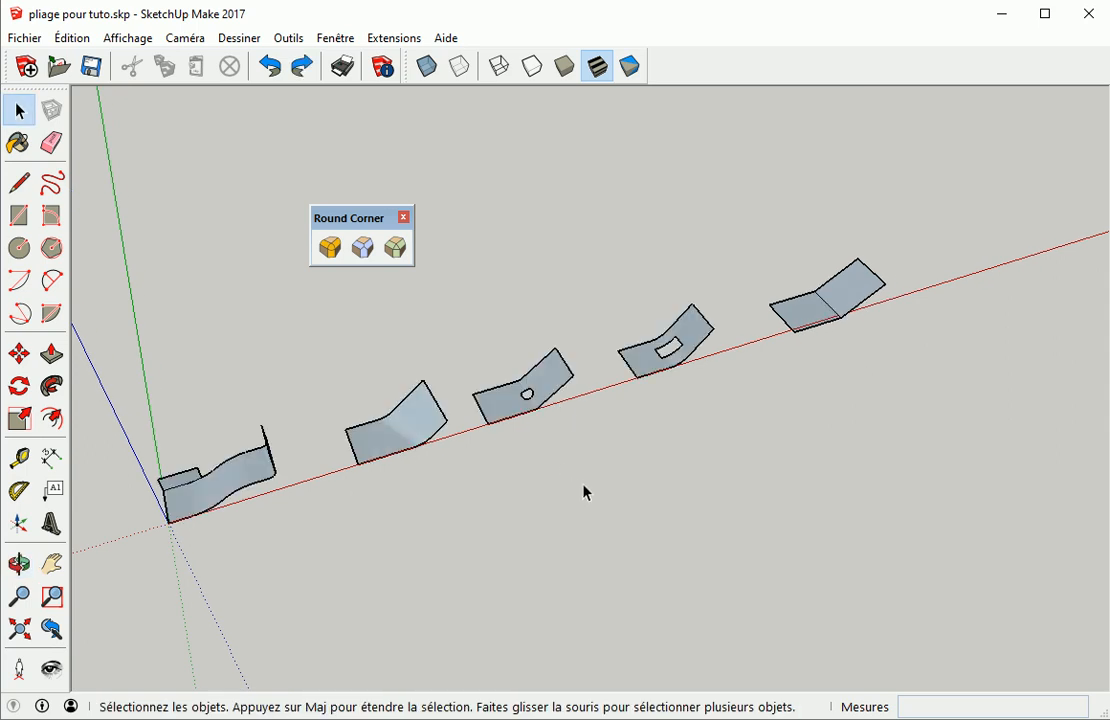
Delete the rightmost folded sheet with the sharp bend
drag(769, 229, 905, 360)
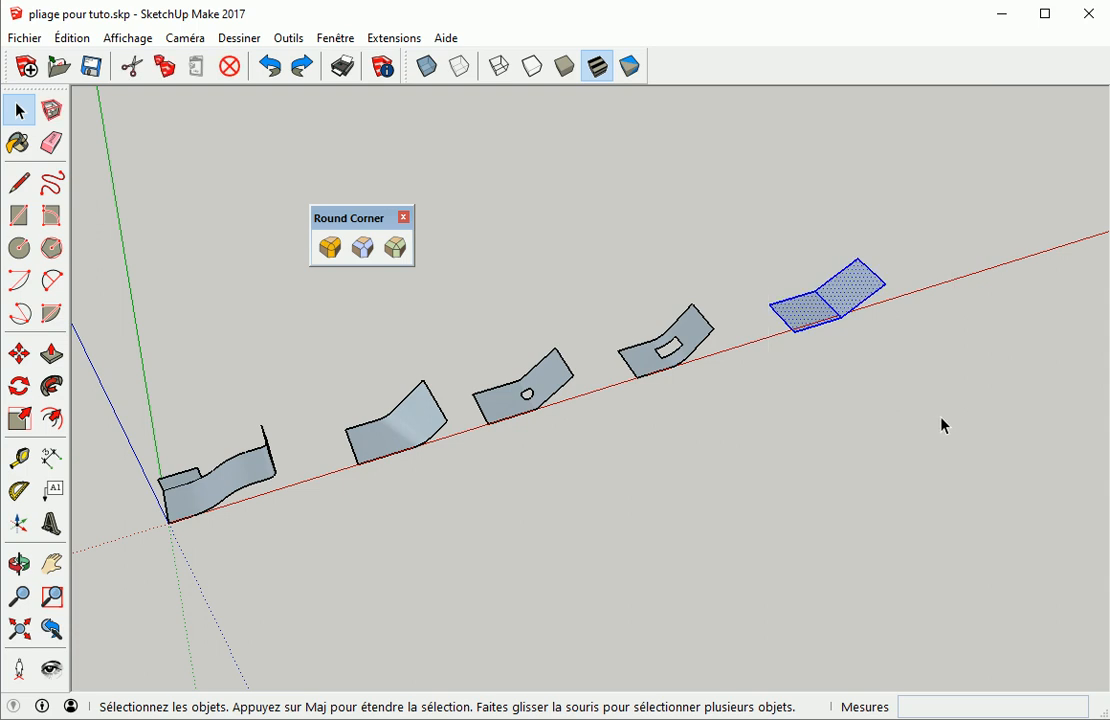
key(Delete)
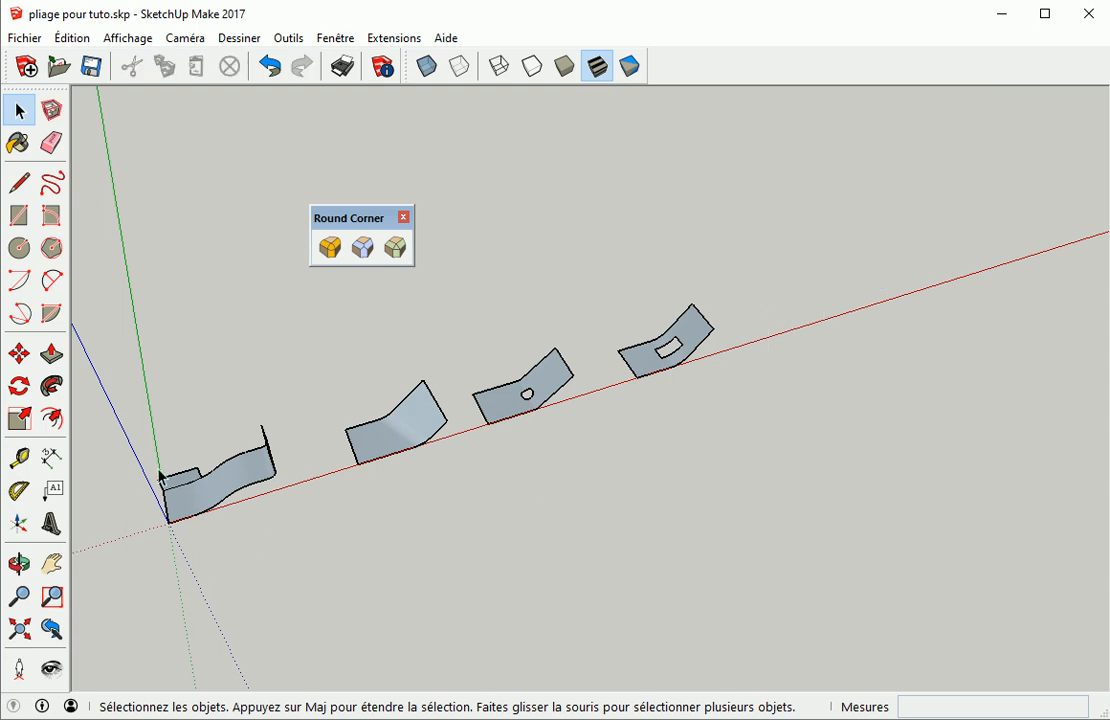
Show the Fredo6_JointPushPull toolbar, place it above the model and close the Round Corner toolbar
shift+middle_drag(188, 488, 868, 414)
scroll(914, 396, down, 1)
scroll(912, 414, up, 8)
mouse_move(934, 422)
shift+middle_down()
mouse_move(648, 482)
mouse_move(614, 347)
shift+middle_up()
scroll(612, 348, up, 2)
key(e)
mouse_move(459, 456)
mouse_down()
mouse_move(507, 437)
mouse_move(605, 438)
mouse_up()
scroll(700, 455, down, 3)
mouse_move(937, 418)
middle_down()
mouse_move(486, 429)
mouse_move(596, 412)
middle_up()
click(128, 38)
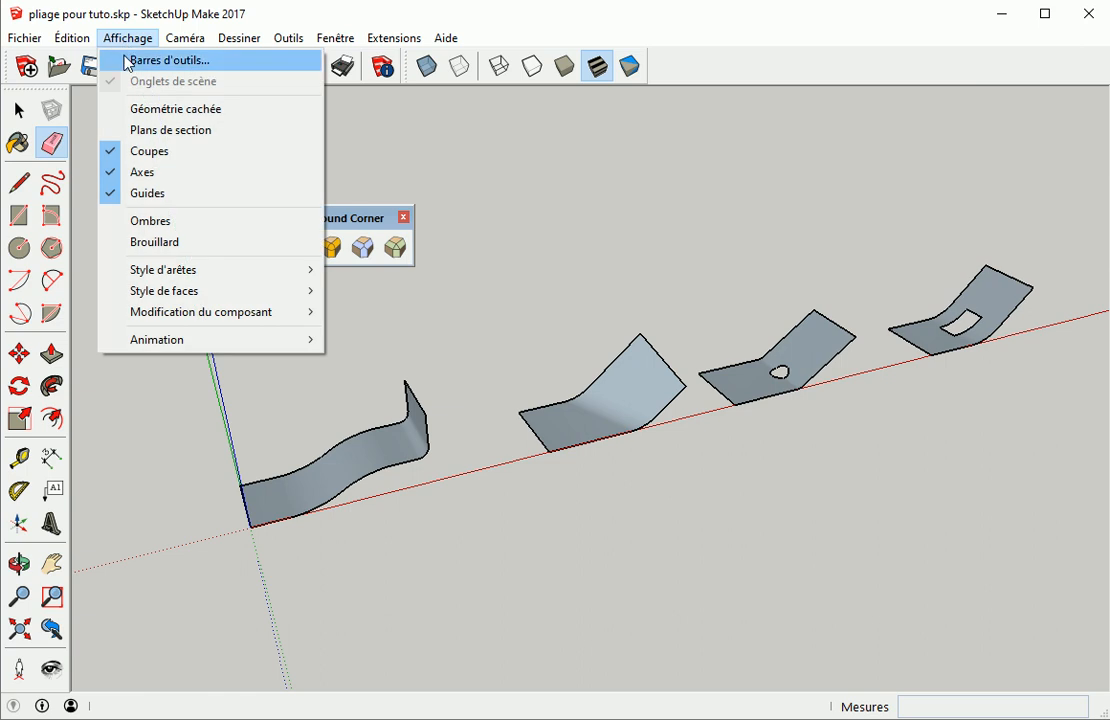
click(130, 61)
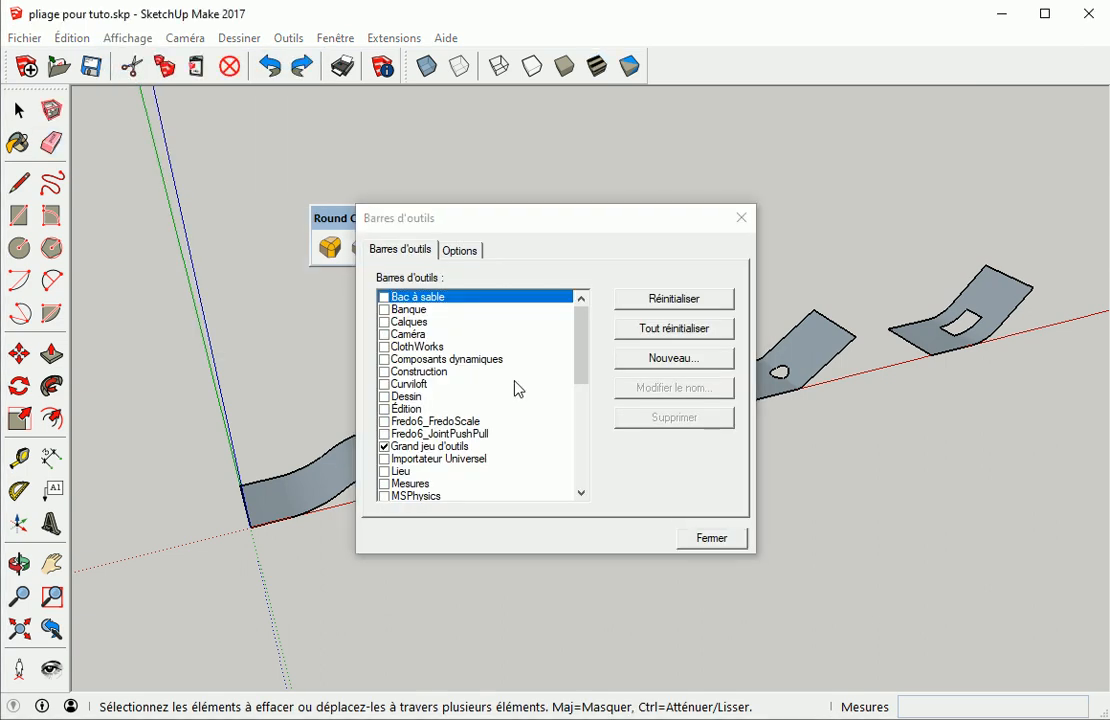
click(385, 436)
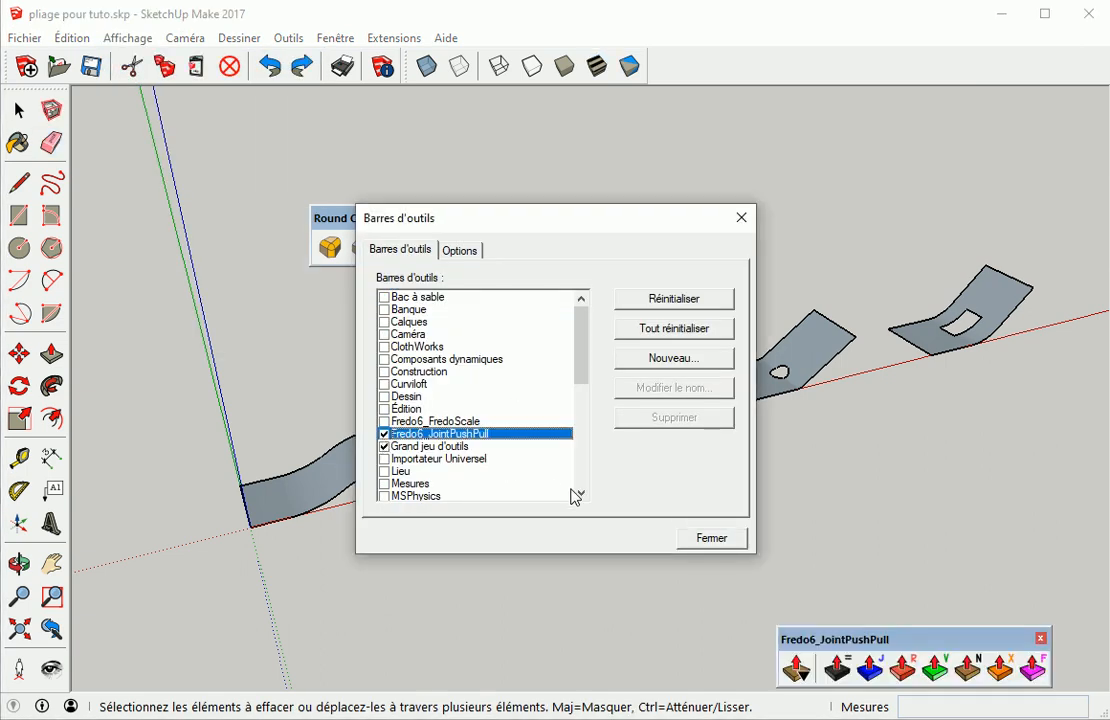
drag(916, 651, 729, 146)
click(741, 219)
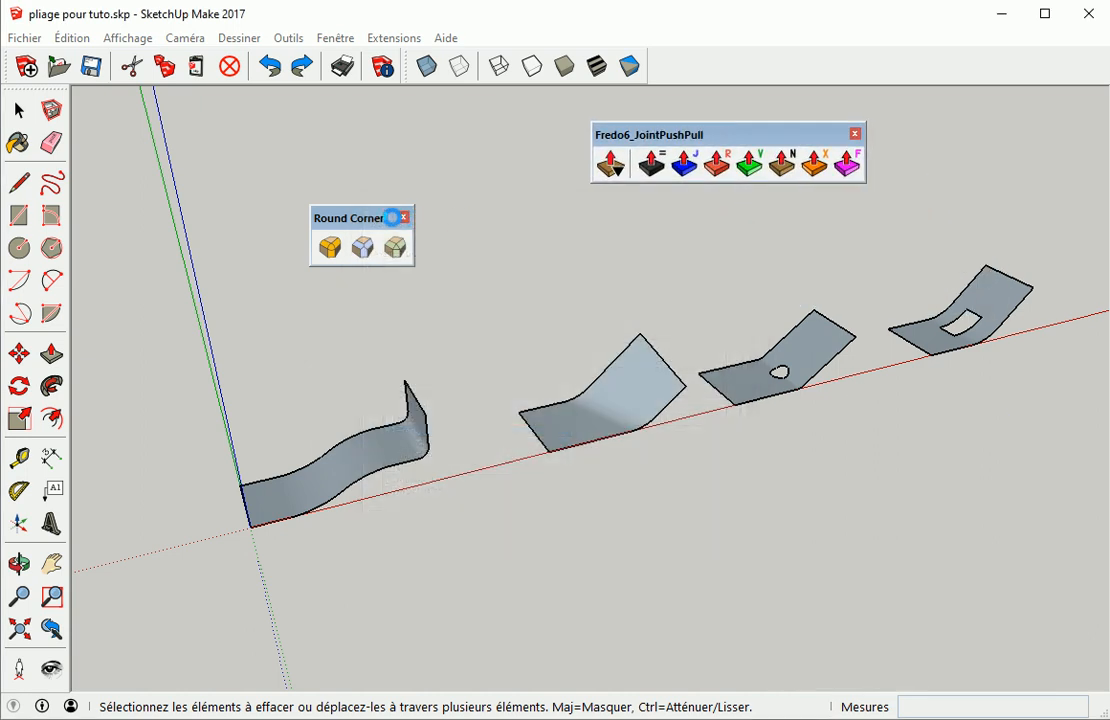
click(404, 217)
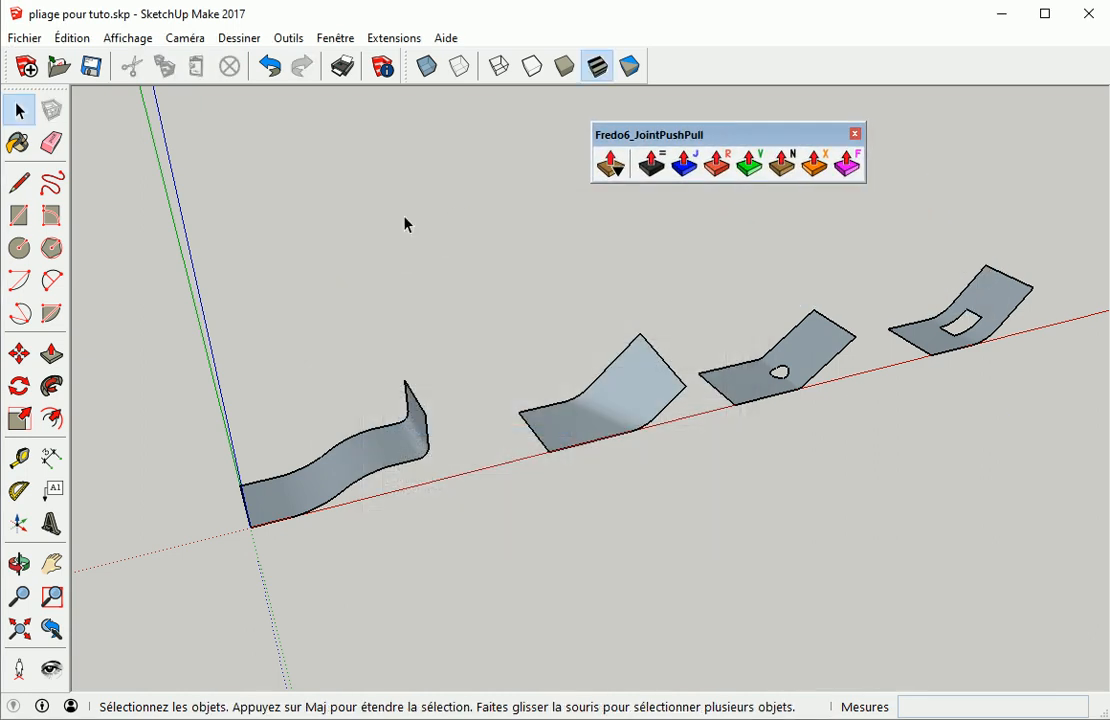
Thicken the wavy sheet by 20 mm with the JointPushPull Thicken tool
mouse_move(548, 284)
middle_down()
mouse_move(523, 245)
mouse_move(546, 262)
middle_up()
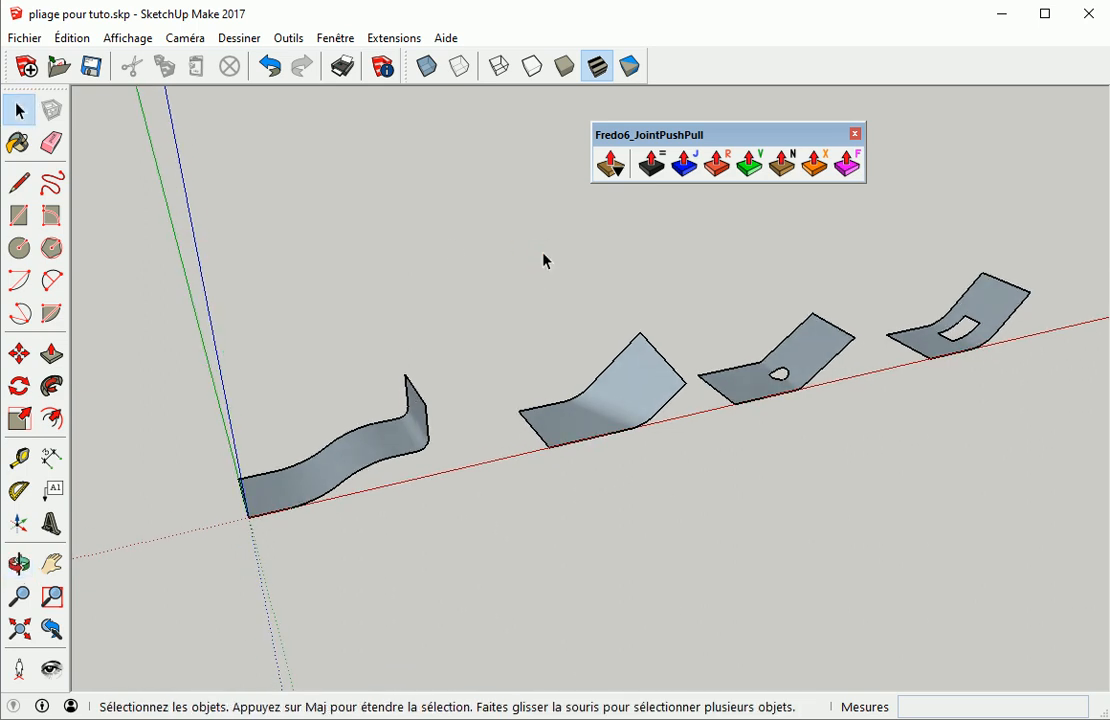
click(369, 451)
scroll(336, 477, up, 5)
middle_drag(336, 477, 485, 435)
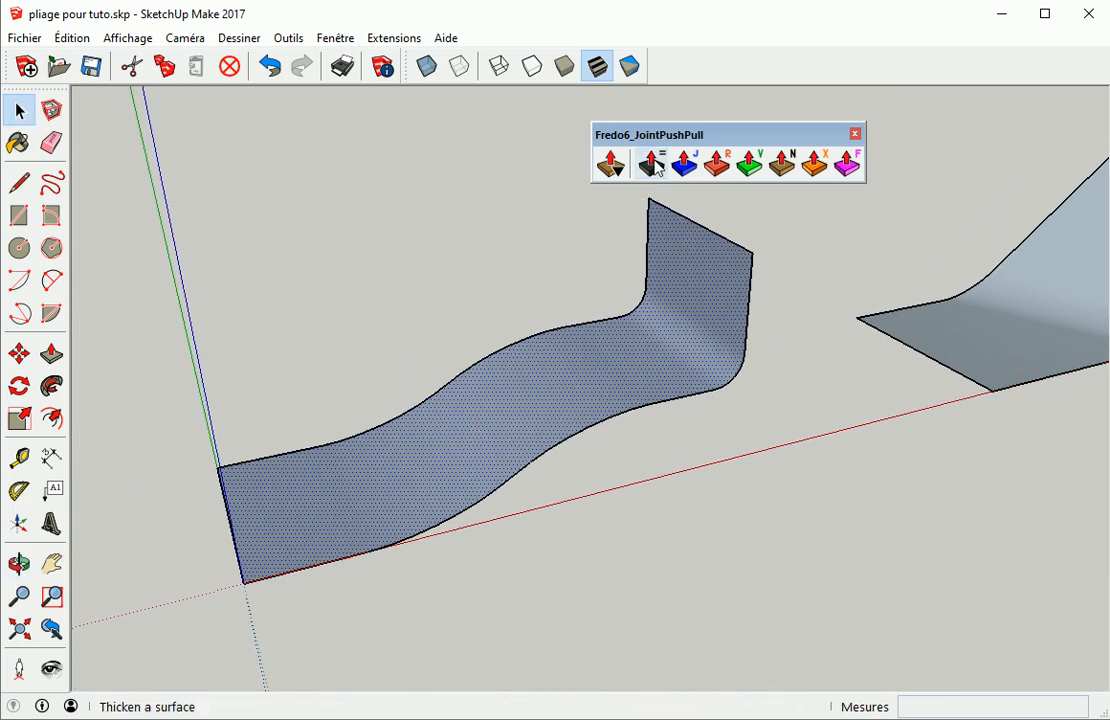
click(652, 165)
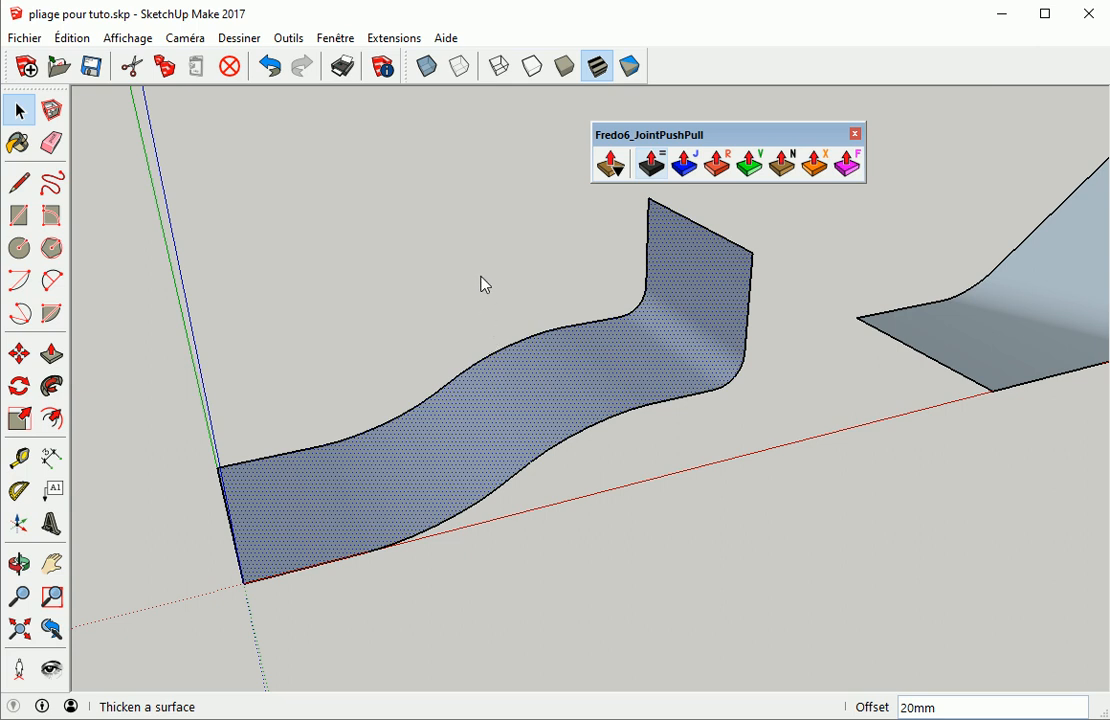
drag(490, 290, 687, 325)
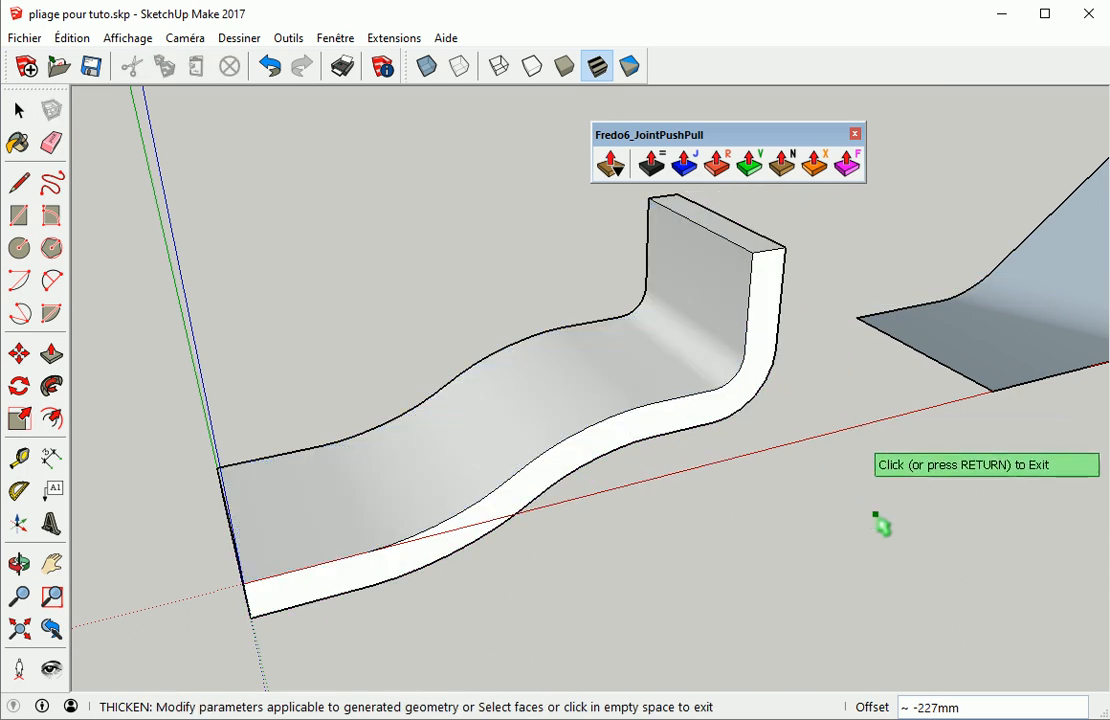
text(100)
key(Return)
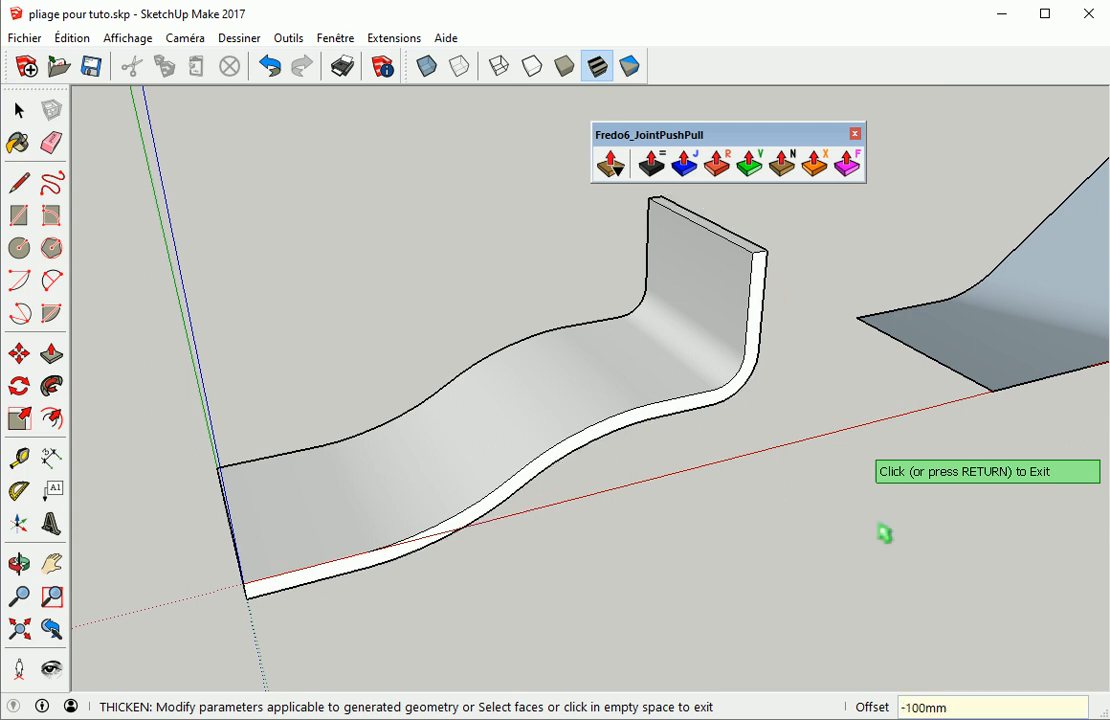
text(20)
key(Return)
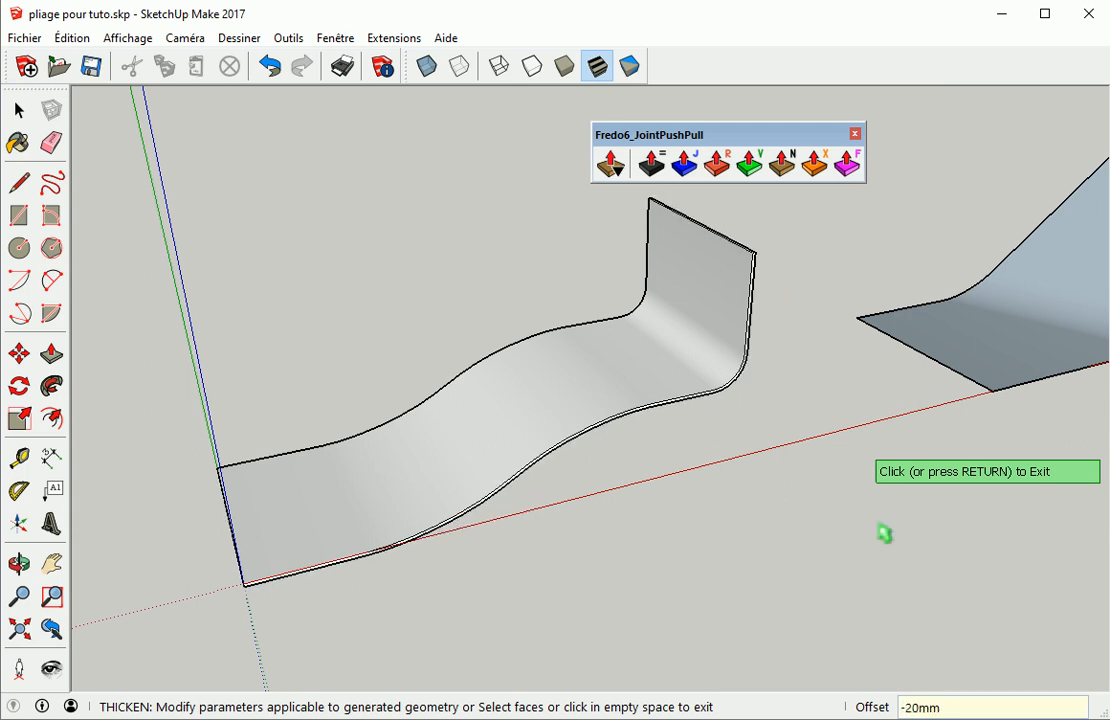
click(883, 531)
Thicken the single-bend curved sheet by 30 mm
middle_drag(887, 529, 80, 600)
click(538, 365)
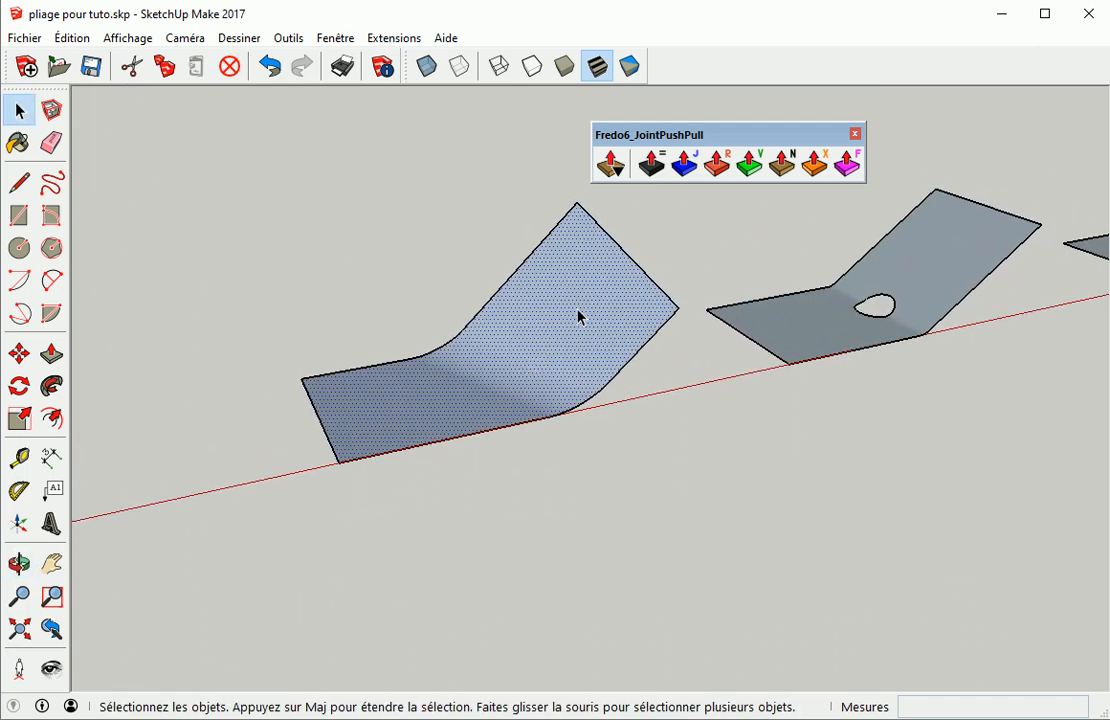
click(651, 163)
drag(586, 355, 567, 330)
text(30)
key(Return)
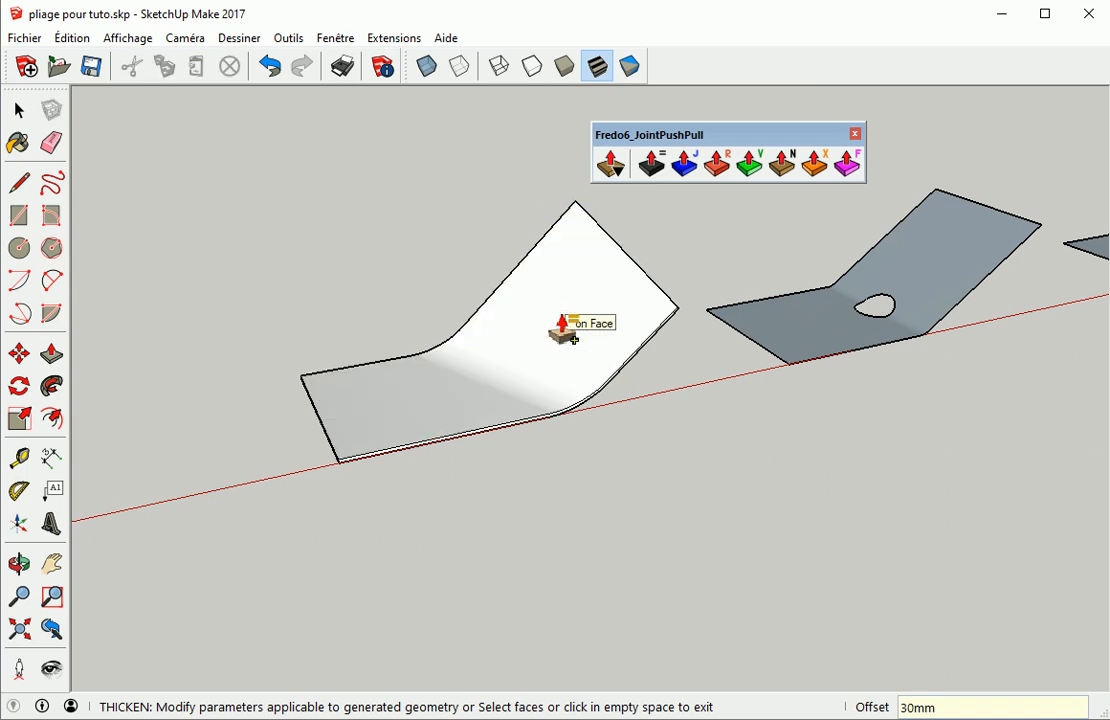
click(654, 428)
Thicken the sheet with the round hole by 50 mm
middle_drag(847, 494, 260, 669)
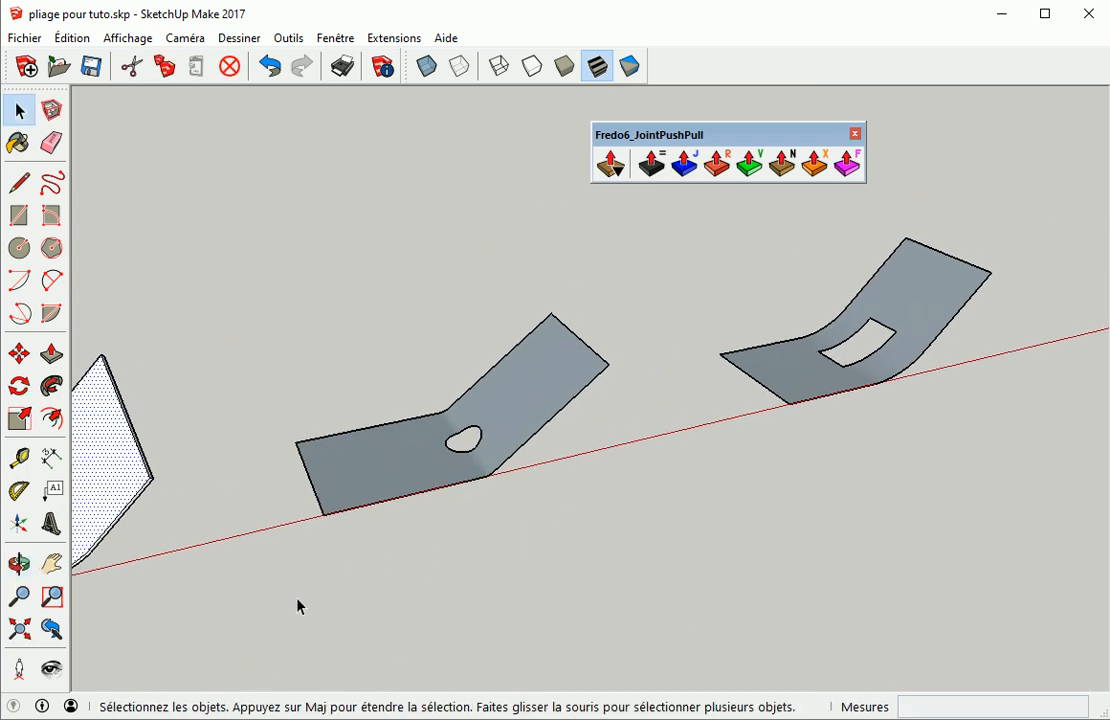
scroll(463, 391, up, 4)
click(556, 409)
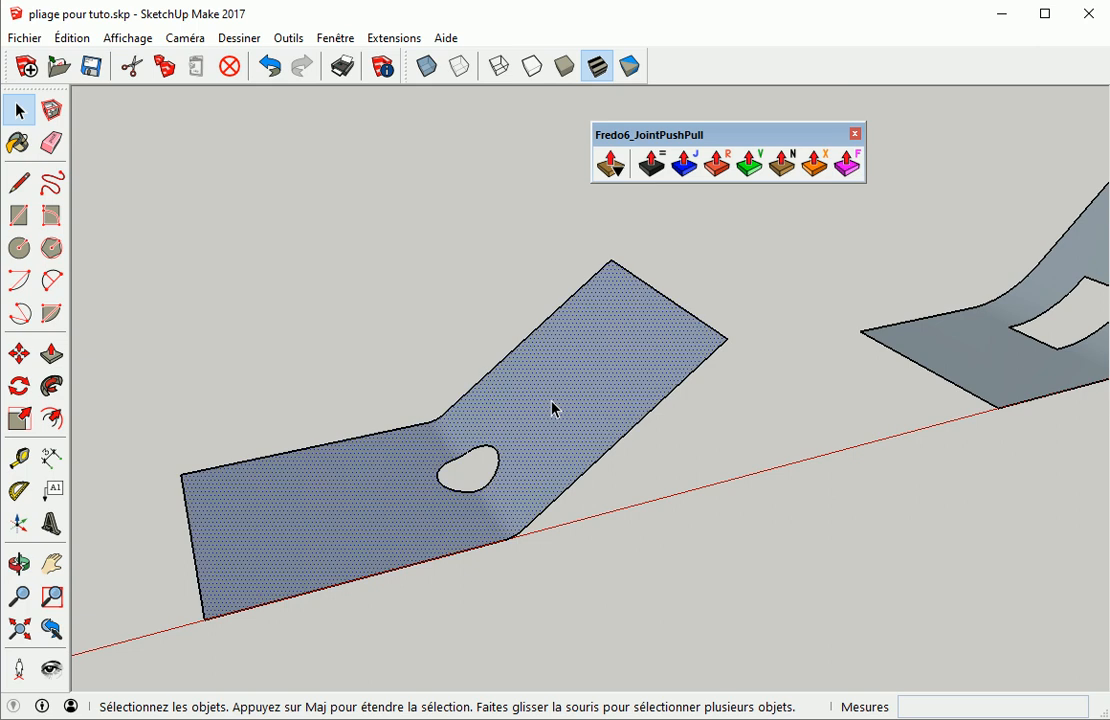
shift+click(951, 344)
click(652, 164)
drag(657, 341, 632, 343)
text(5)
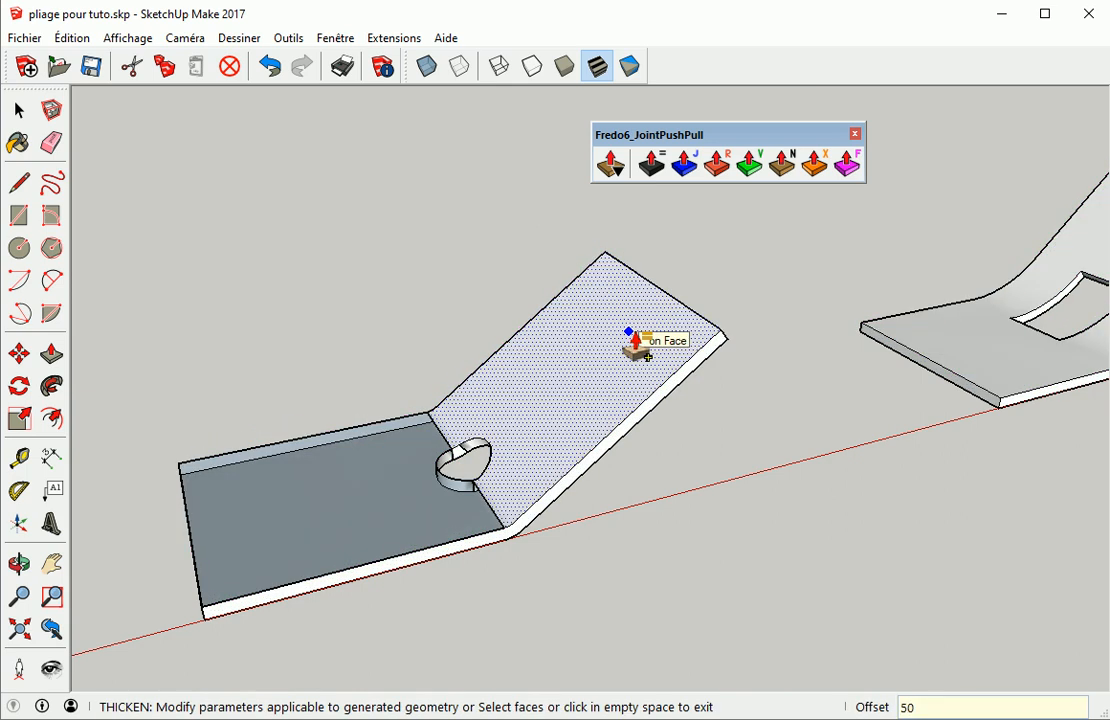
text(0)
key(Return)
Change the holed sheet's thickness to 20 mm
click(949, 560)
middle_drag(949, 560, 793, 533)
scroll(429, 496, up, 3)
scroll(490, 515, up, 2)
middle_drag(483, 496, 652, 377)
text(20)
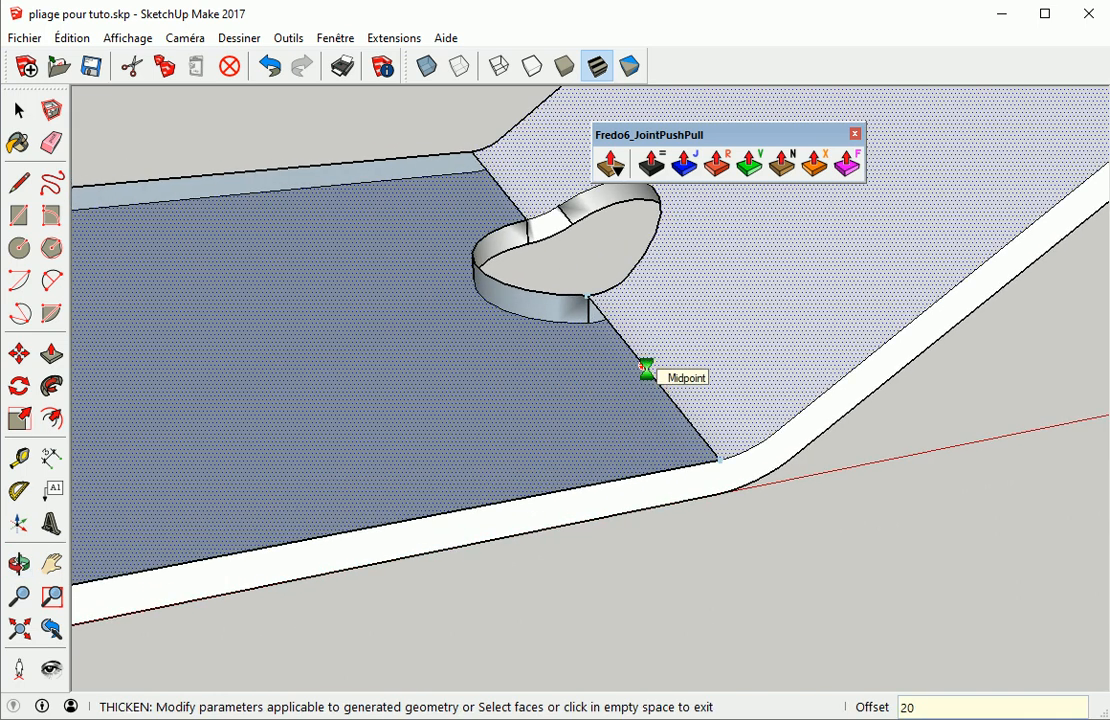
key(Return)
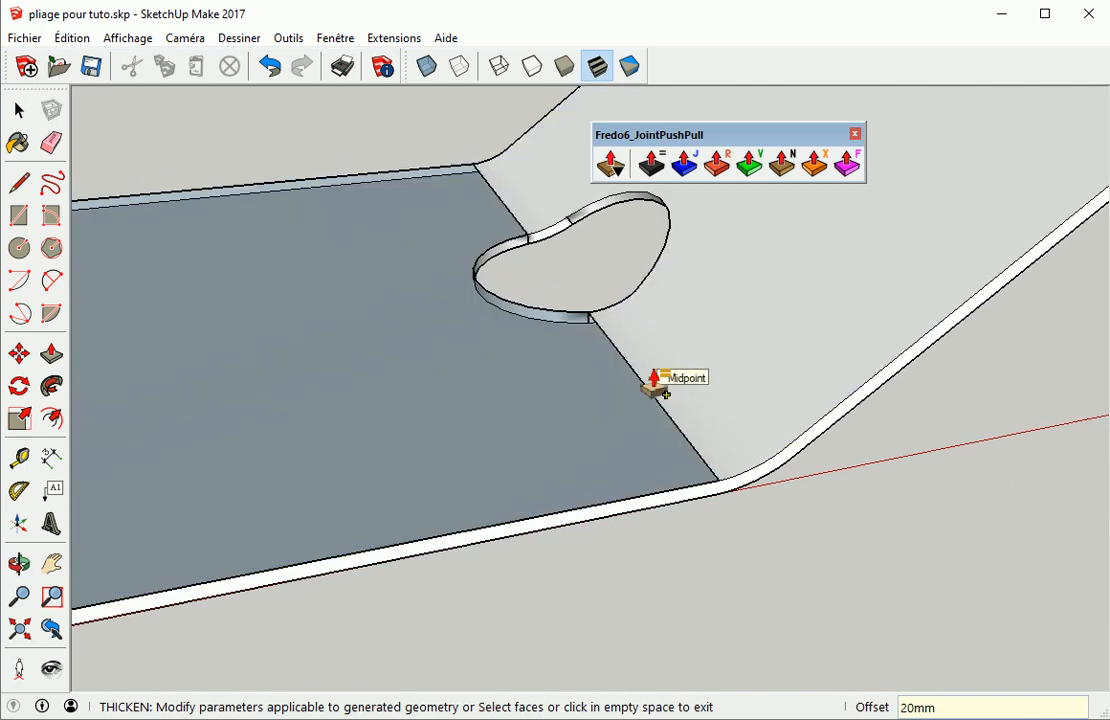
Undo the holed sheet's thickening
scroll(657, 385, down, 5)
middle_drag(716, 334, 690, 375)
scroll(692, 377, down, 2)
key(ctrl+z)
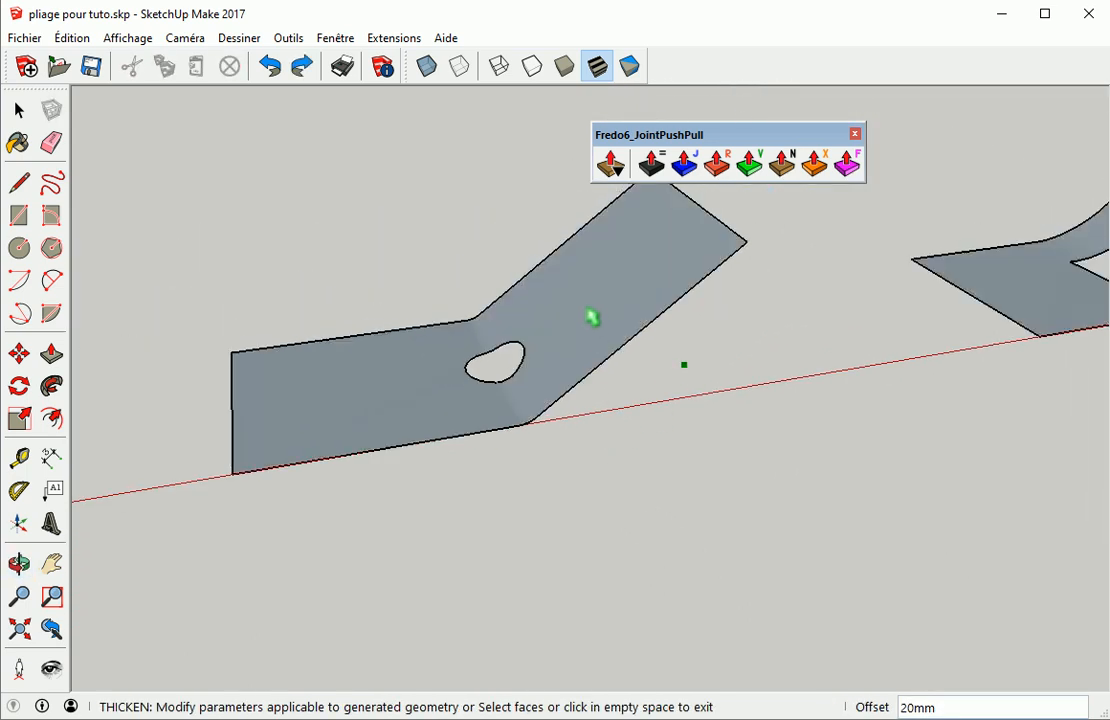
Thicken the sheet with the round hole by 30 mm
key(space)
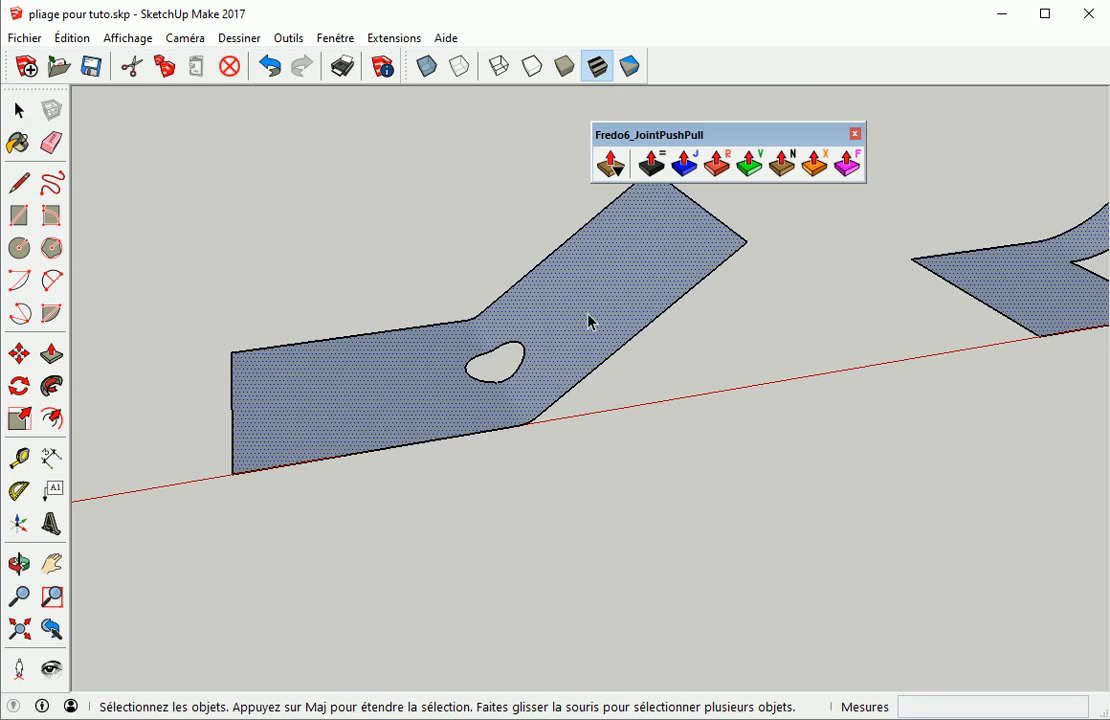
click(651, 163)
drag(580, 338, 575, 330)
text(3)
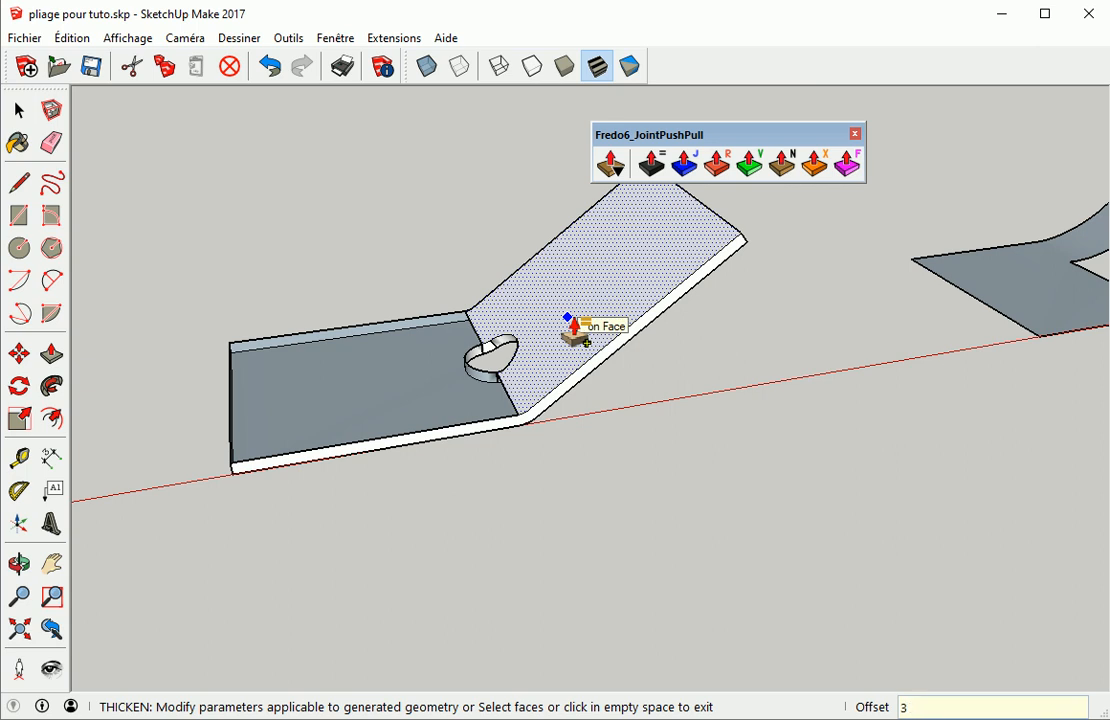
text(0)
key(Return)
scroll(503, 404, up, 4)
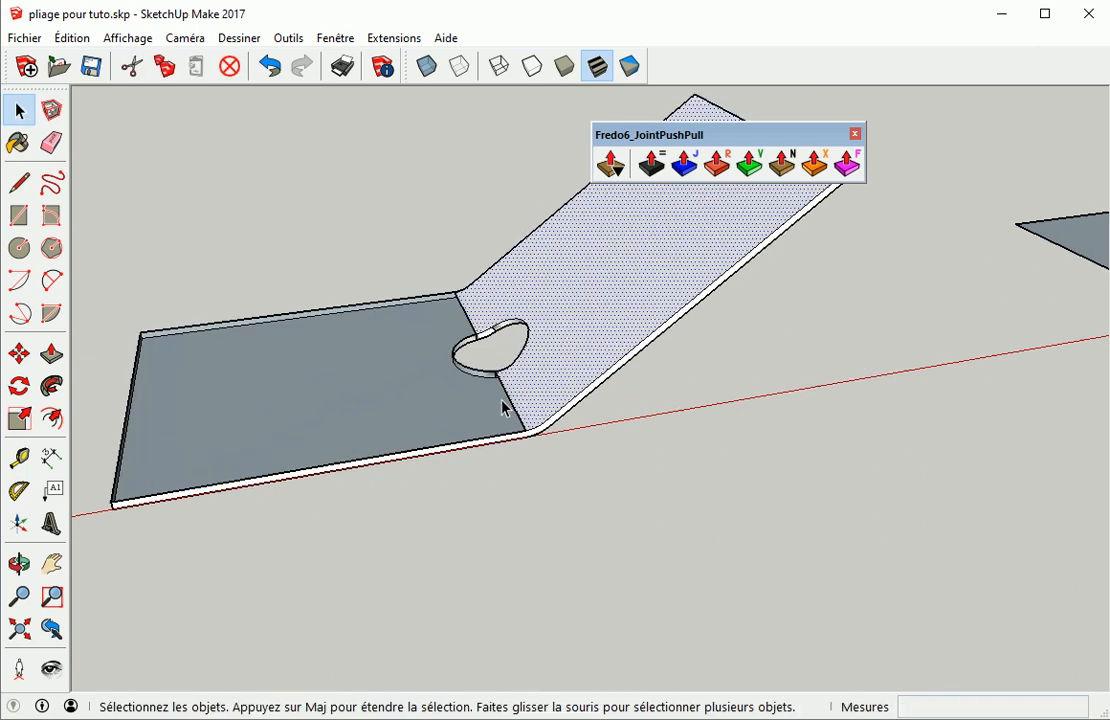
Draw a line along the bend edge from the hole to the sheet's lower edge
key(l)
scroll(505, 330, up, 2)
click(494, 375)
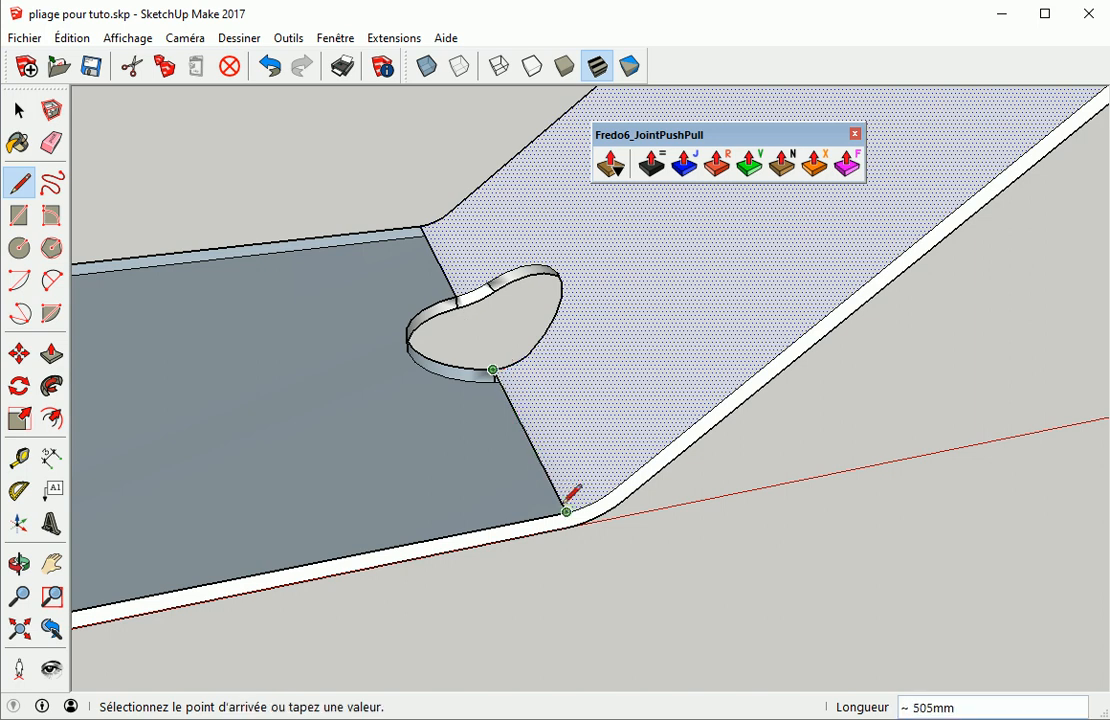
click(568, 512)
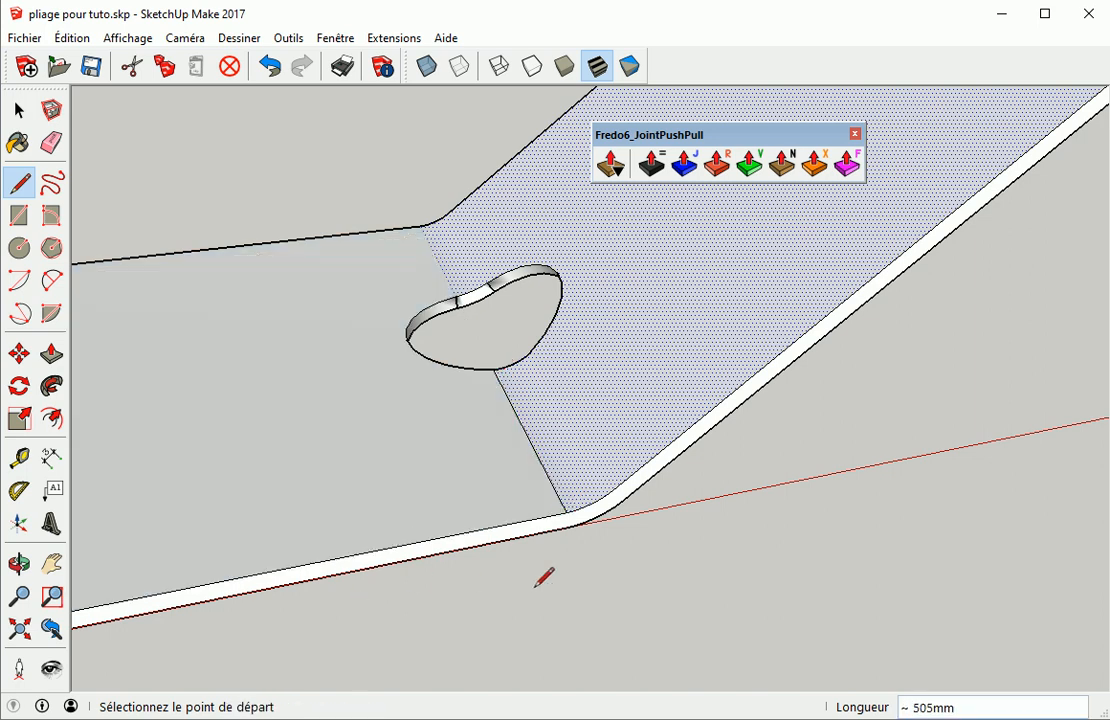
Erase the bend edge below the hole and select the sheet's top surface
key(e)
scroll(543, 475, down, 1)
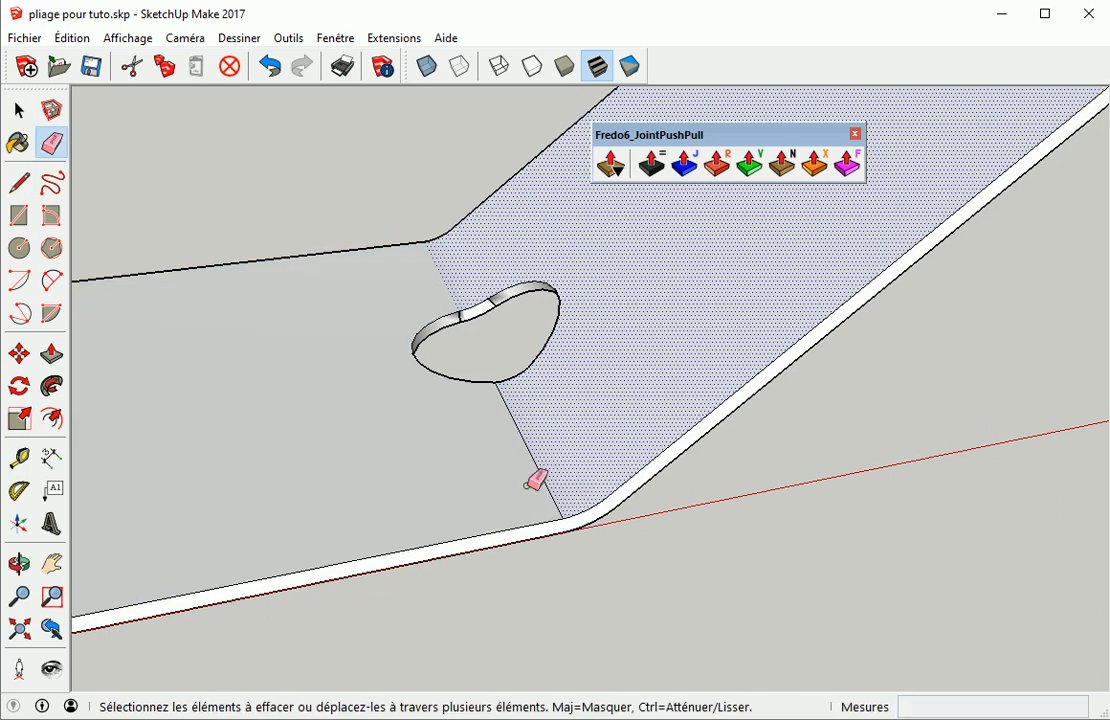
mouse_move(529, 470)
ctrl+mouse_down()
mouse_move(538, 467)
mouse_move(552, 541)
ctrl+mouse_up()
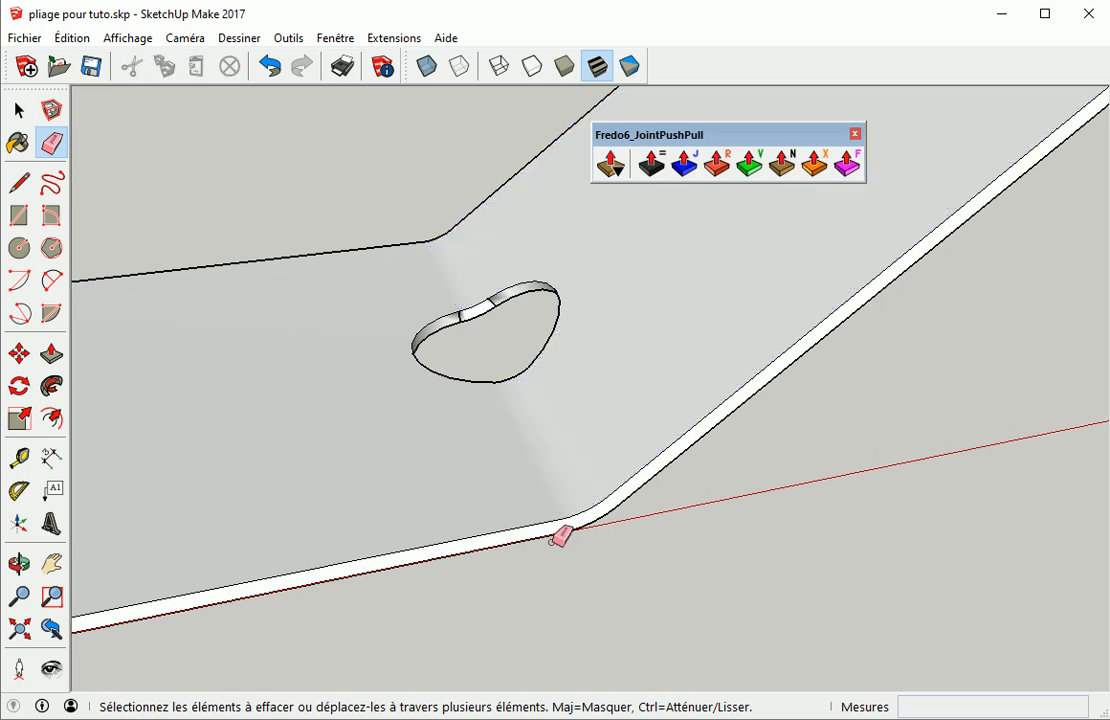
key(space)
click(426, 488)
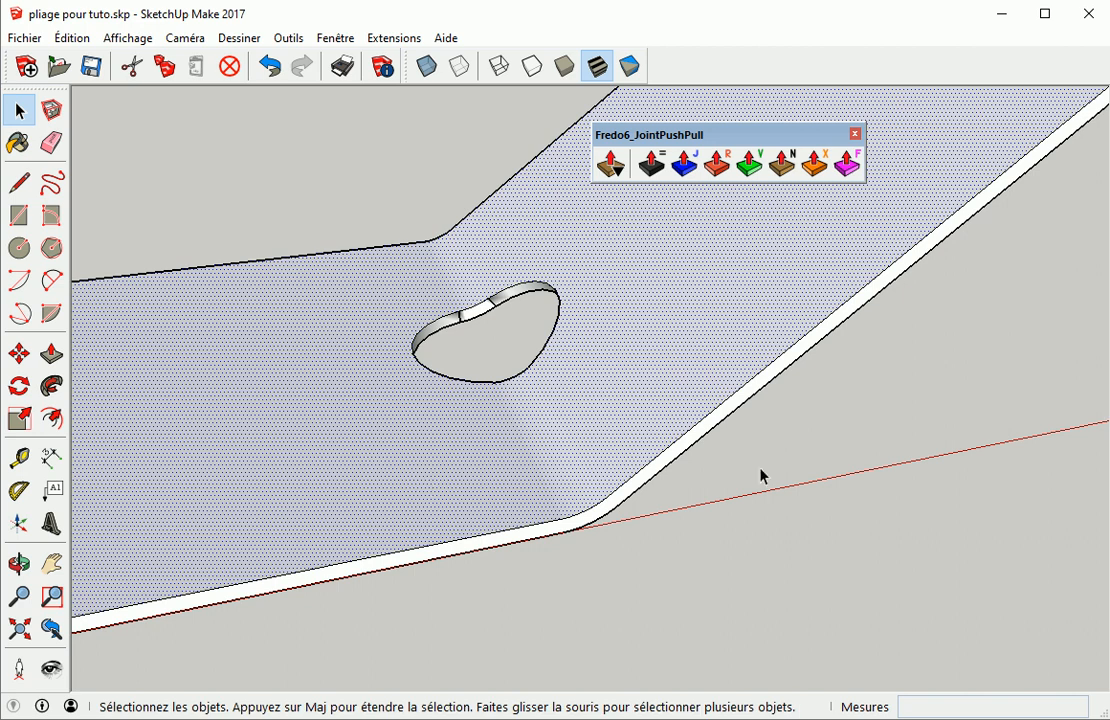
Erase the seam edges on the inner wall of the thickened sheet's round hole
click(832, 490)
middle_drag(832, 490, 691, 524)
scroll(429, 428, up, 6)
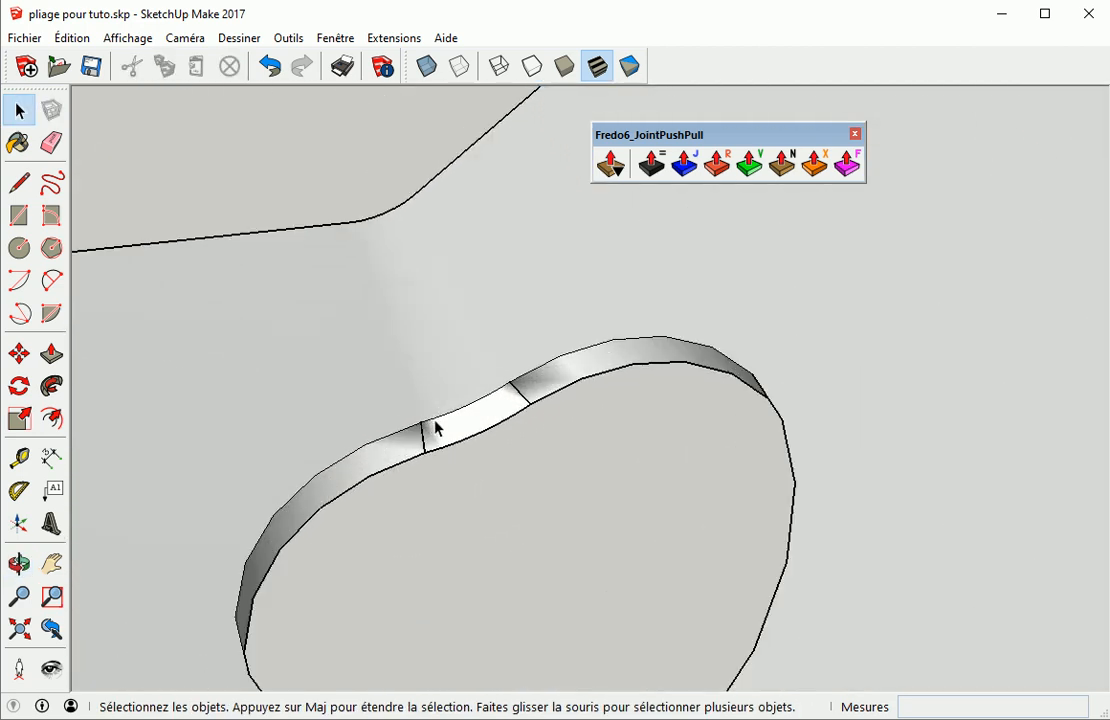
mouse_move(555, 399)
middle_down()
mouse_move(391, 330)
mouse_move(461, 379)
middle_up()
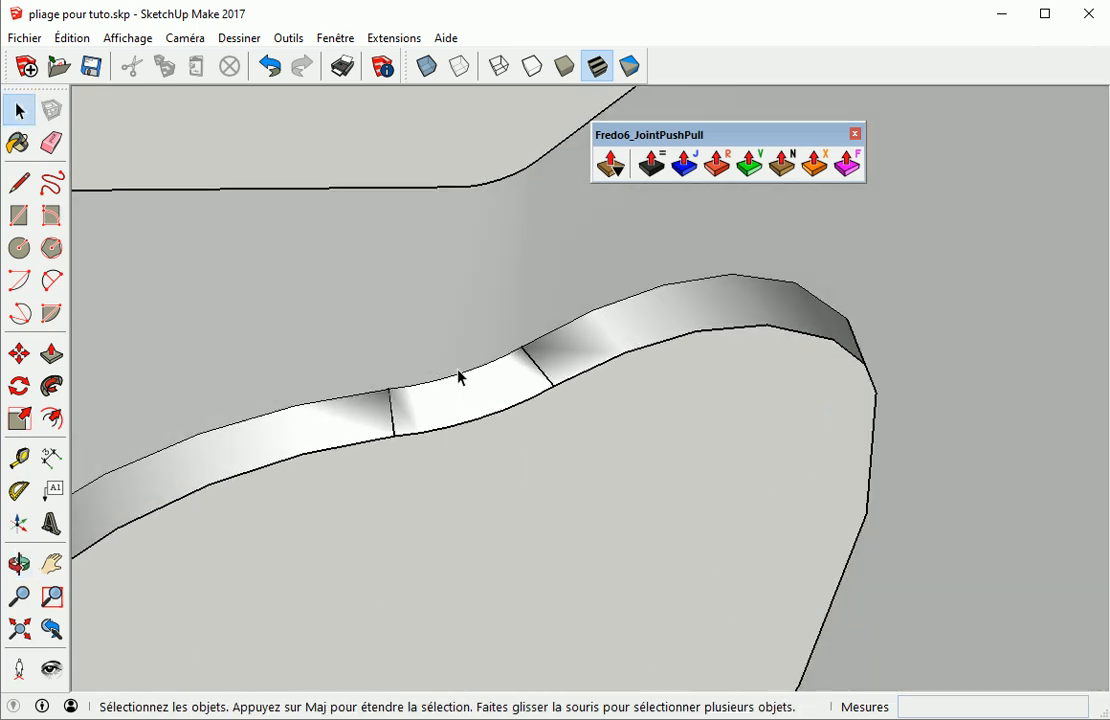
key(e)
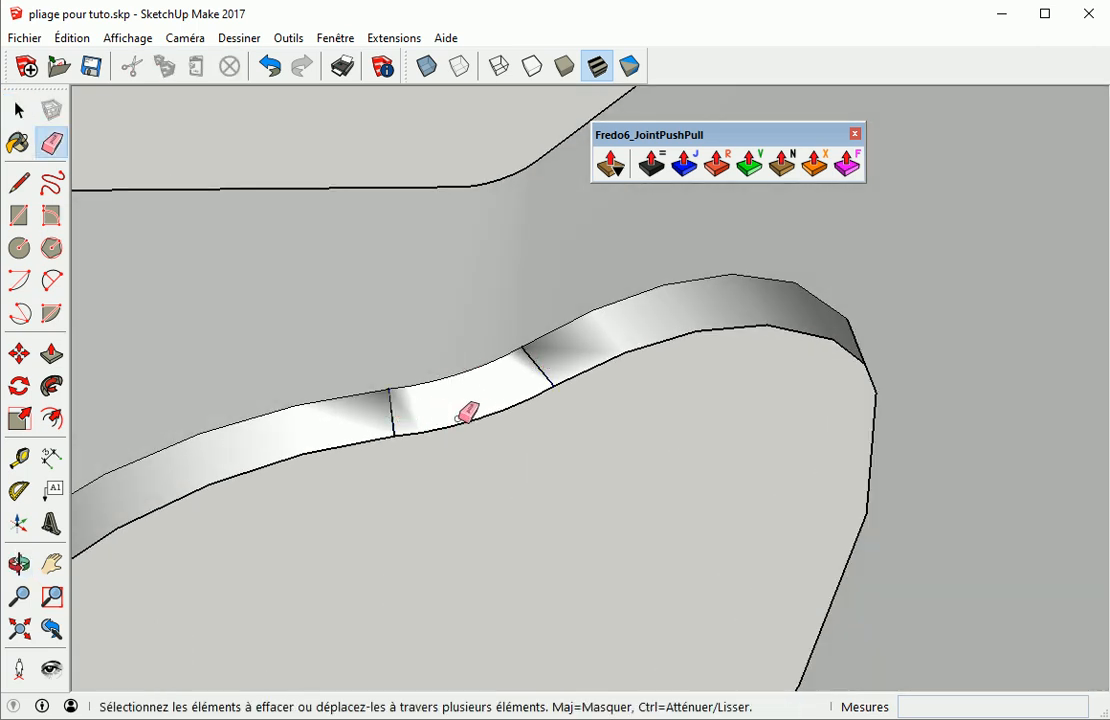
mouse_move(391, 416)
middle_down()
mouse_move(505, 411)
mouse_move(704, 368)
mouse_move(555, 411)
mouse_move(496, 238)
mouse_move(473, 411)
mouse_move(438, 484)
middle_up()
scroll(503, 446, up, 5)
scroll(523, 399, up, 2)
middle_drag(486, 407, 482, 457)
scroll(452, 452, up, 3)
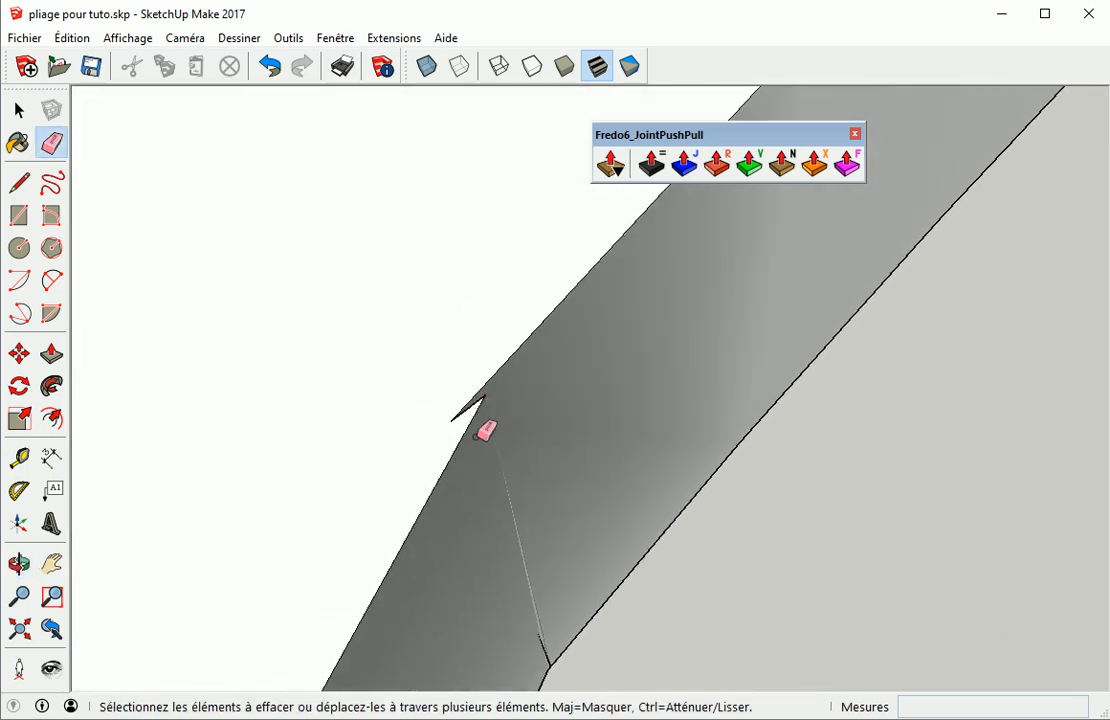
Try to thicken the sheet with the rectangular hole using the Thicken tool, then undo both thickenings
scroll(483, 433, down, 1)
scroll(485, 428, down, 6)
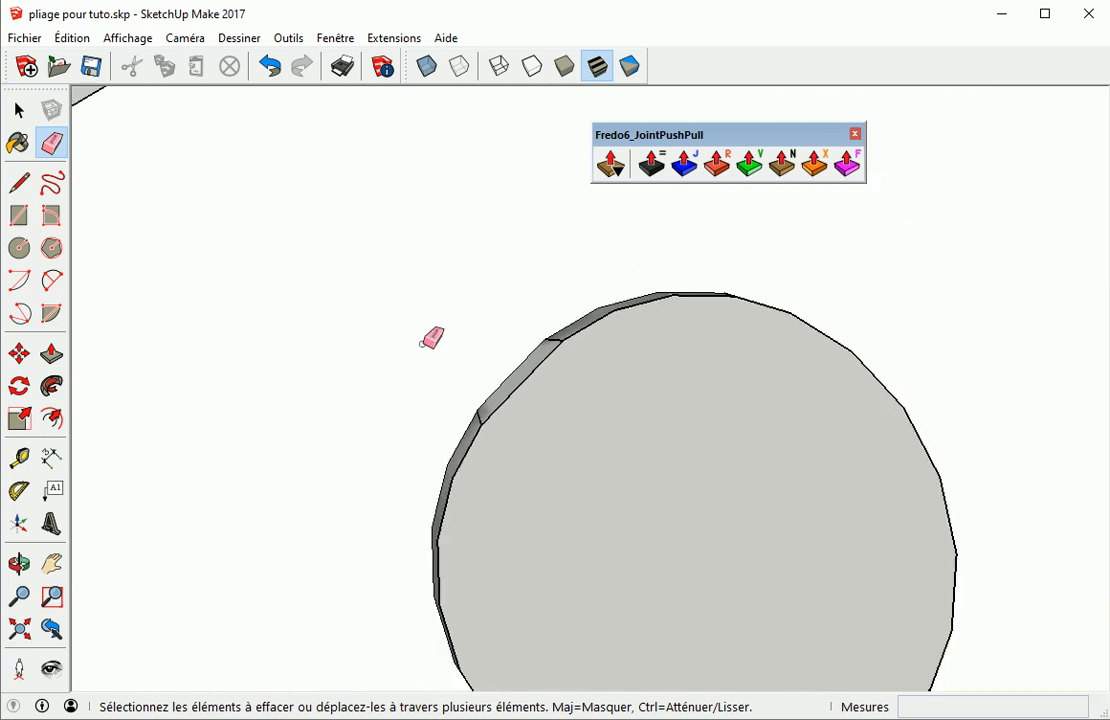
scroll(292, 325, down, 8)
scroll(600, 304, down, 3)
mouse_move(637, 310)
shift+middle_down()
mouse_move(440, 610)
mouse_move(314, 678)
mouse_move(712, 505)
shift+middle_up()
key(space)
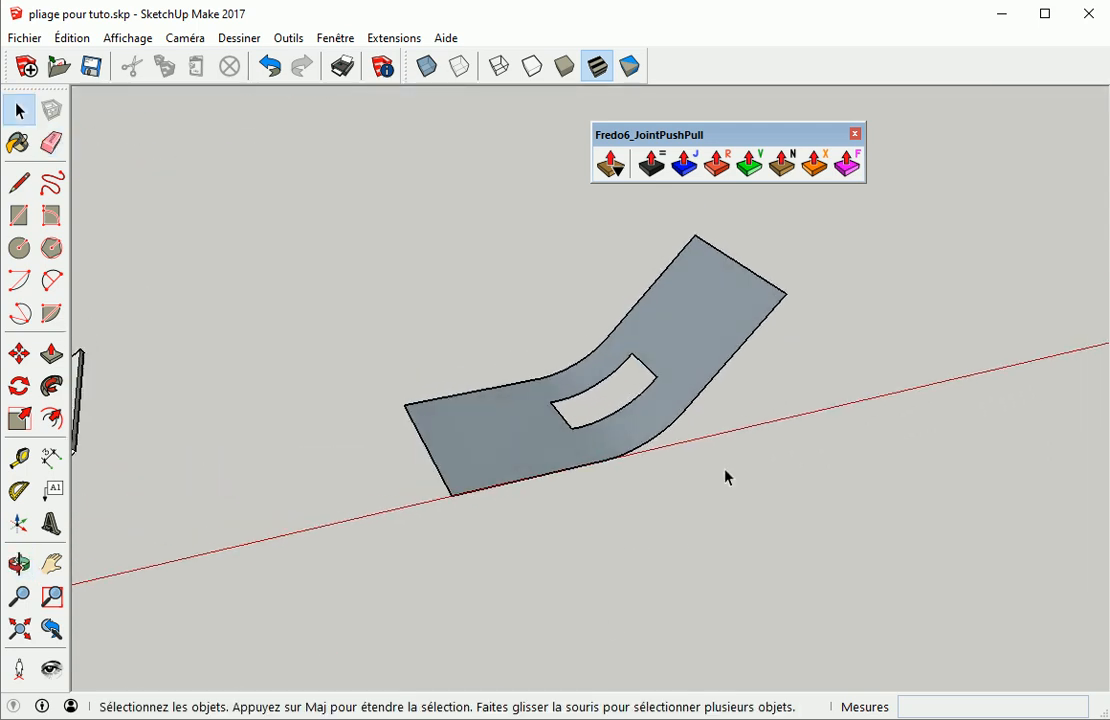
click(705, 318)
click(651, 163)
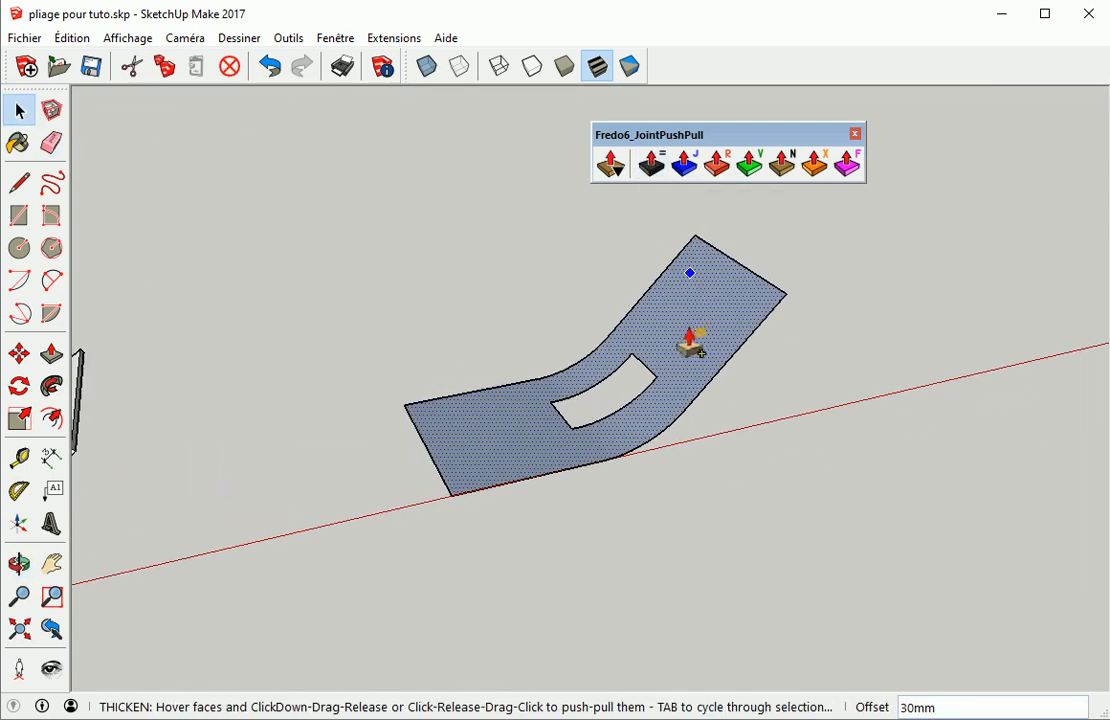
mouse_move(700, 318)
mouse_down()
mouse_move(657, 290)
mouse_move(686, 316)
mouse_up()
double_click(670, 296)
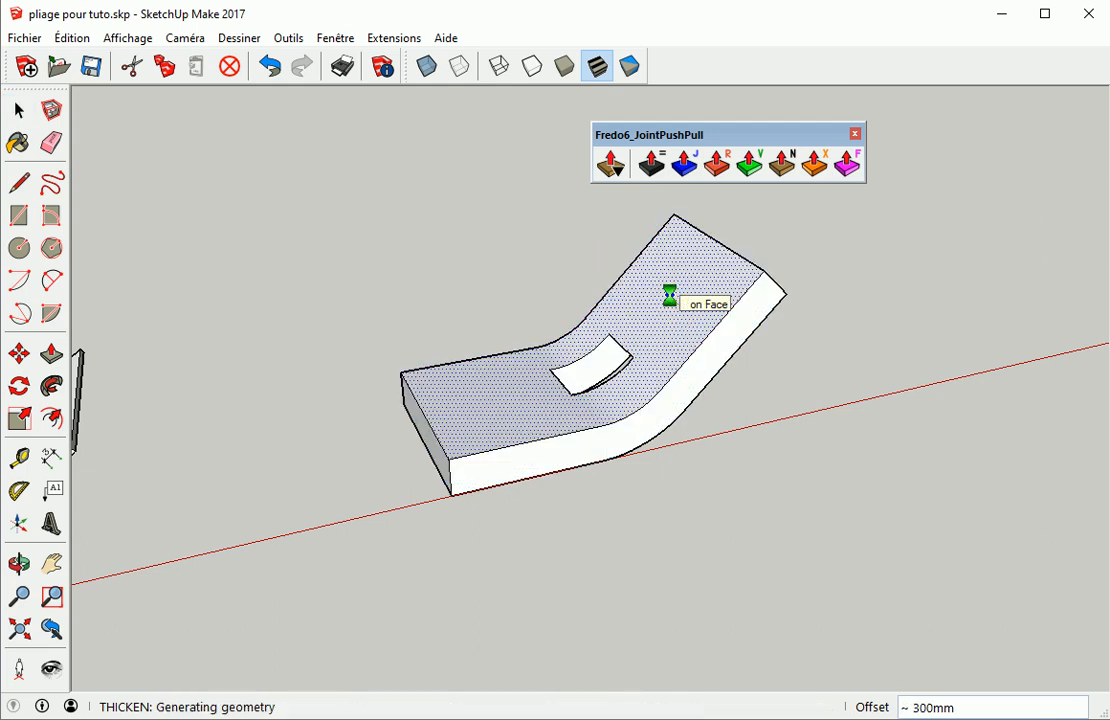
click(858, 462)
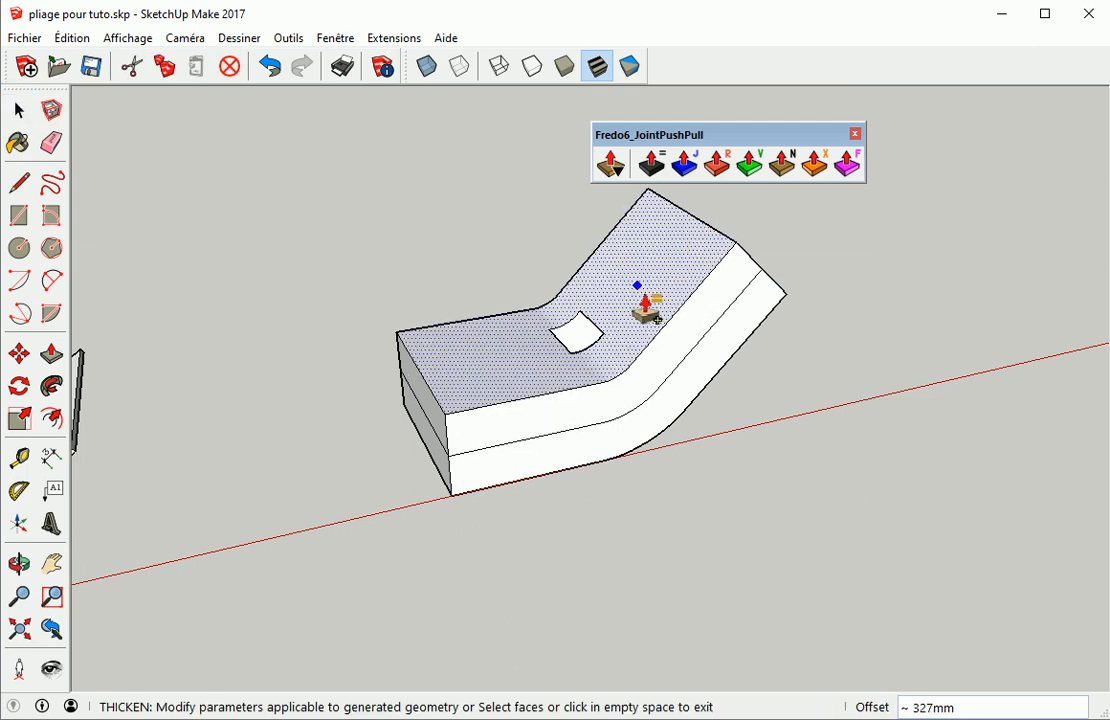
key(ctrl+z)
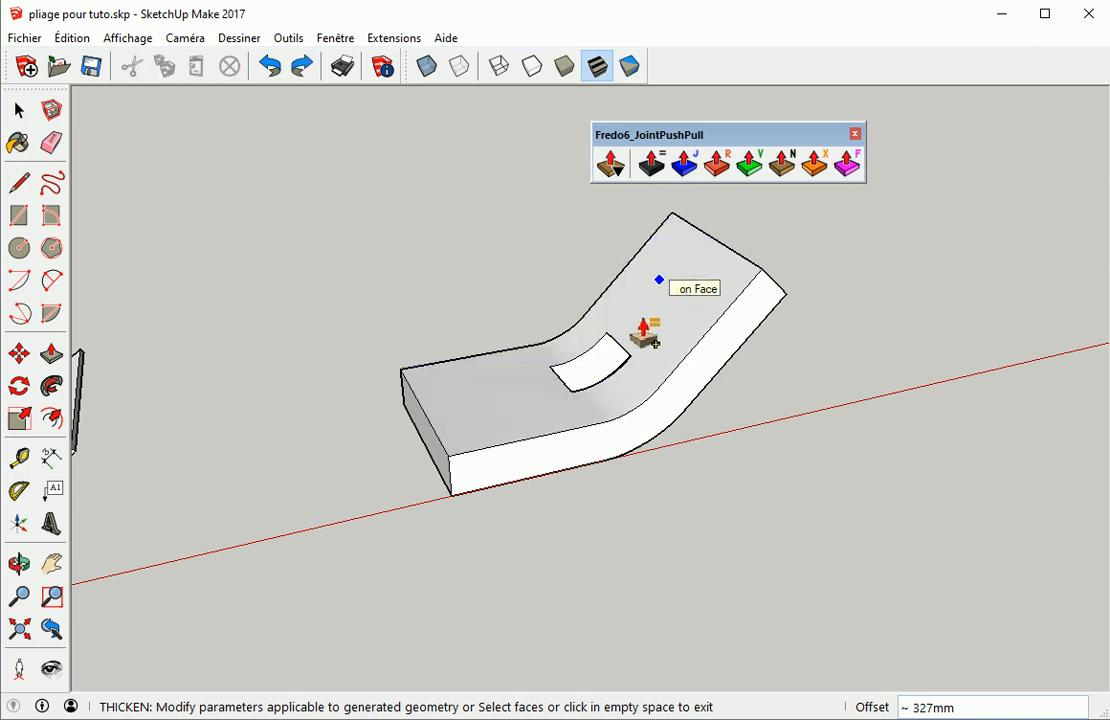
key(ctrl+z)
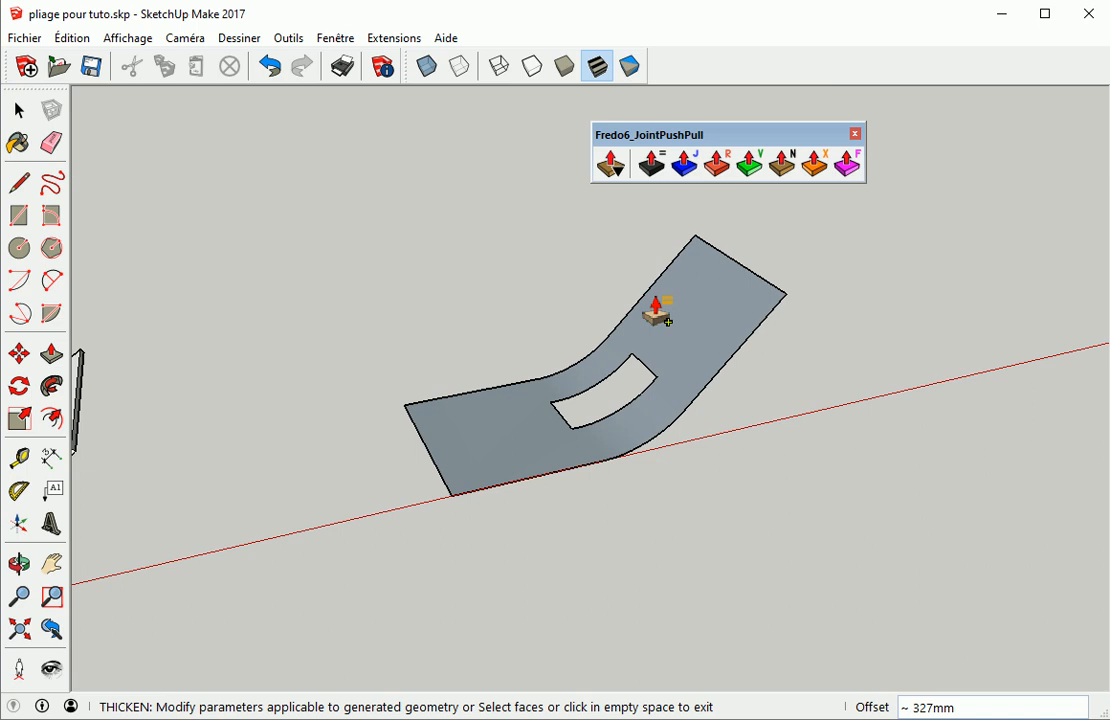
key(space)
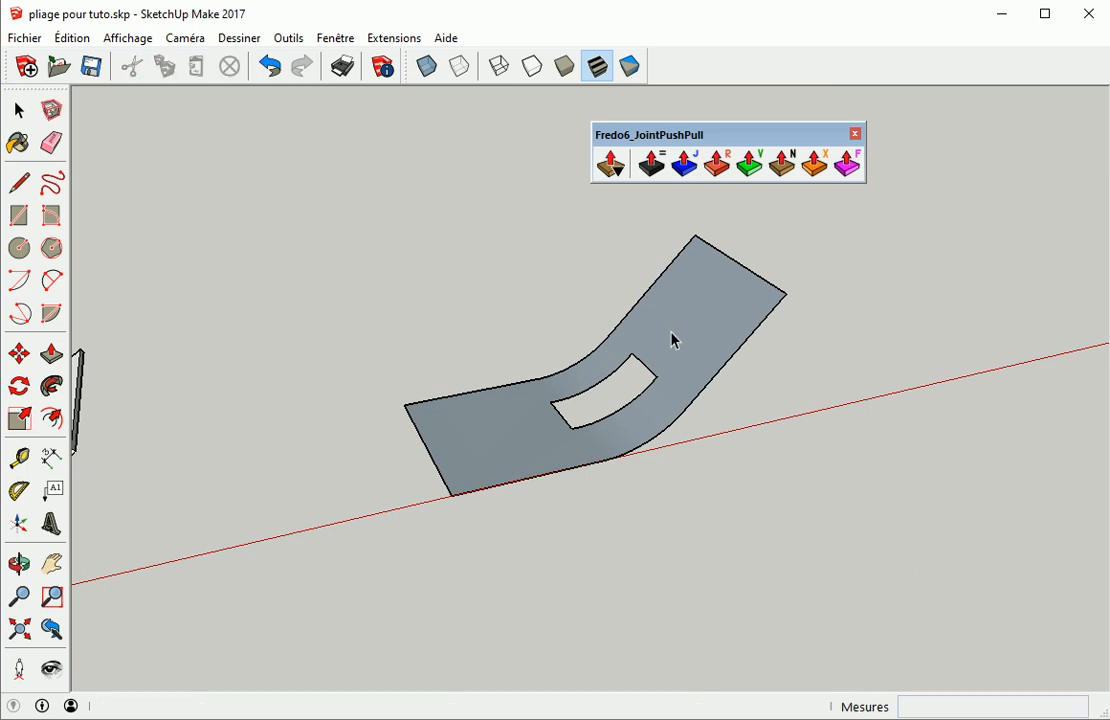
Thicken the sheet with the rectangular hole by about 445 mm and repeat the same thickness once more
click(674, 340)
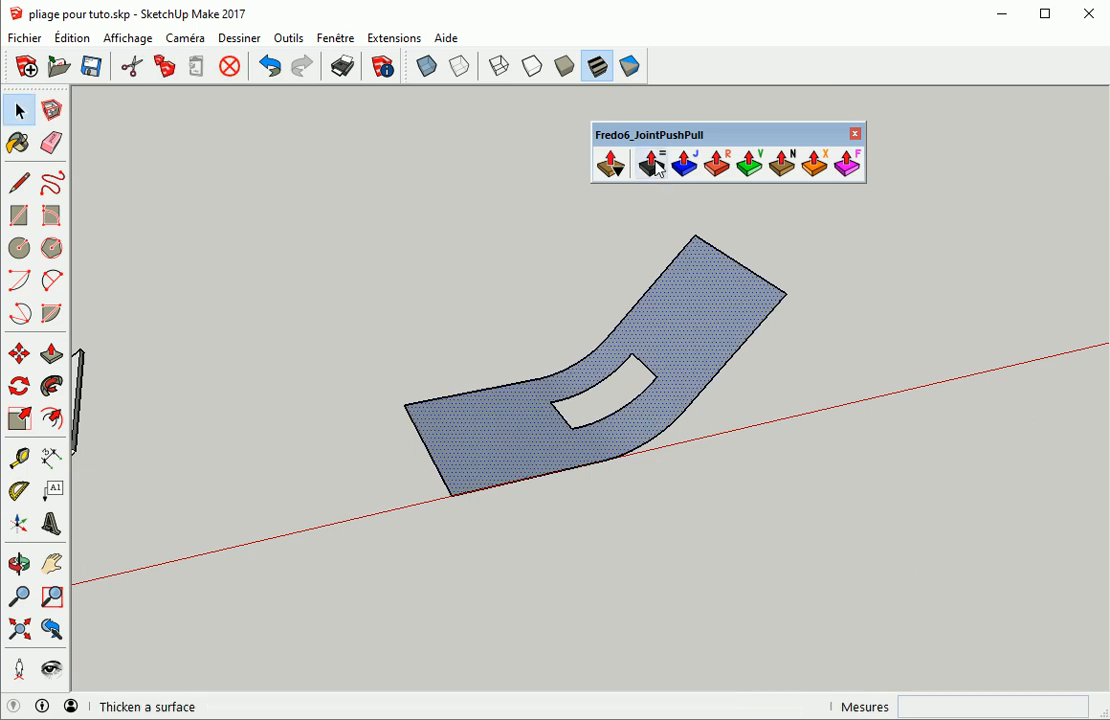
click(651, 163)
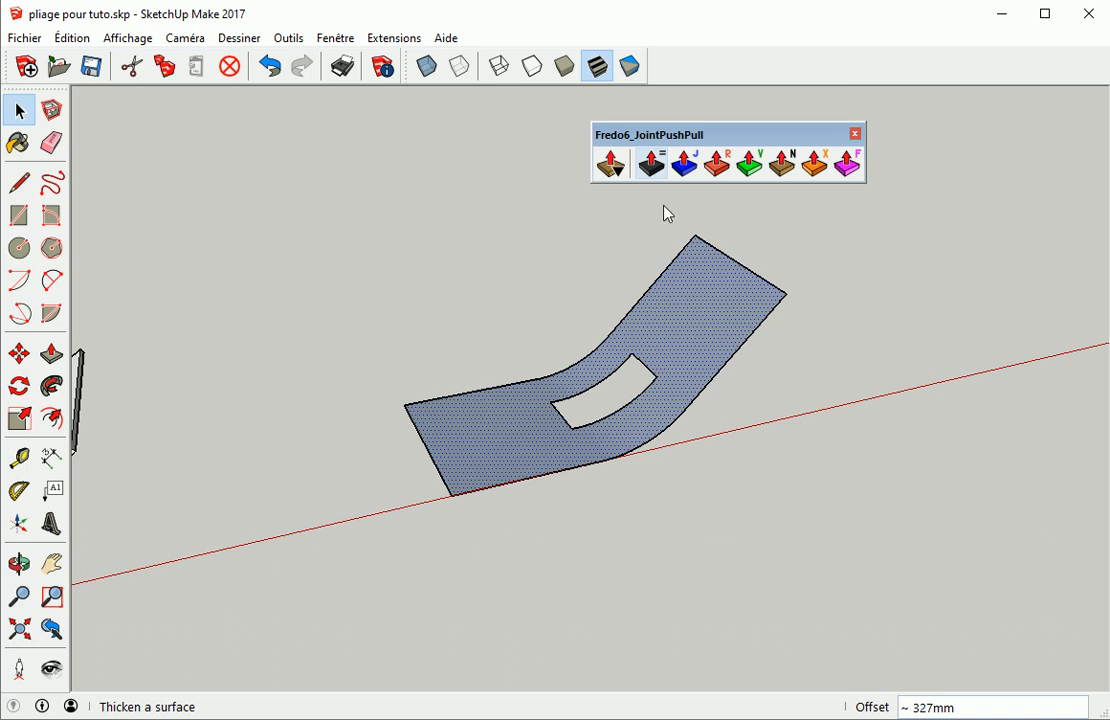
click(698, 342)
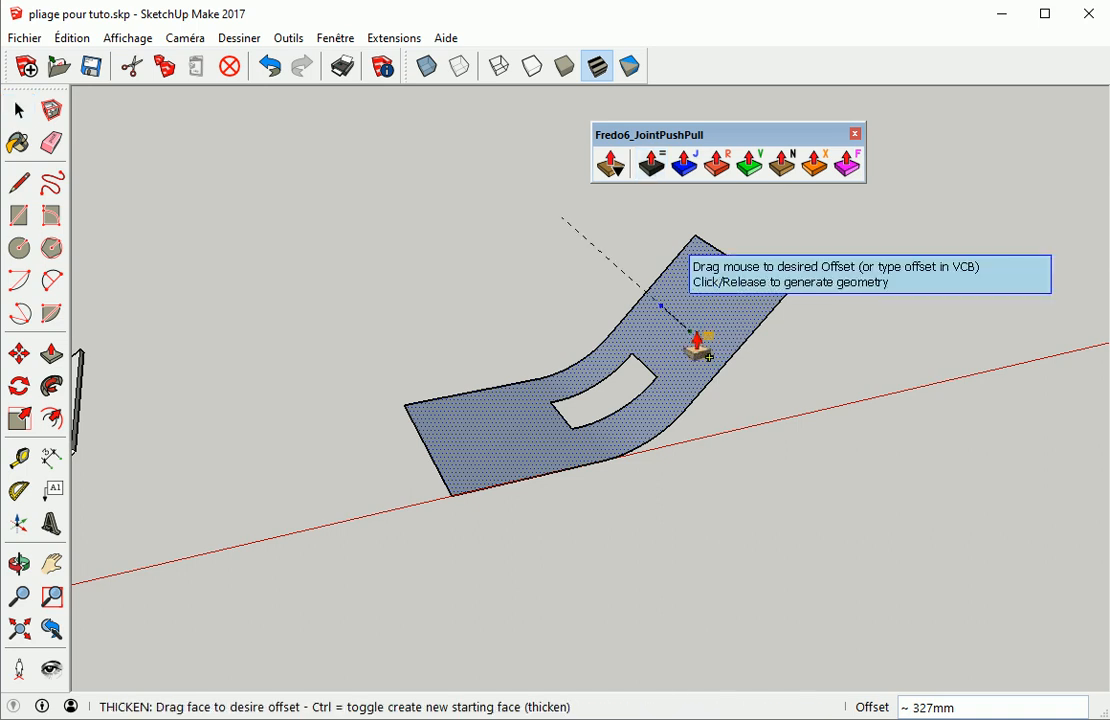
click(662, 315)
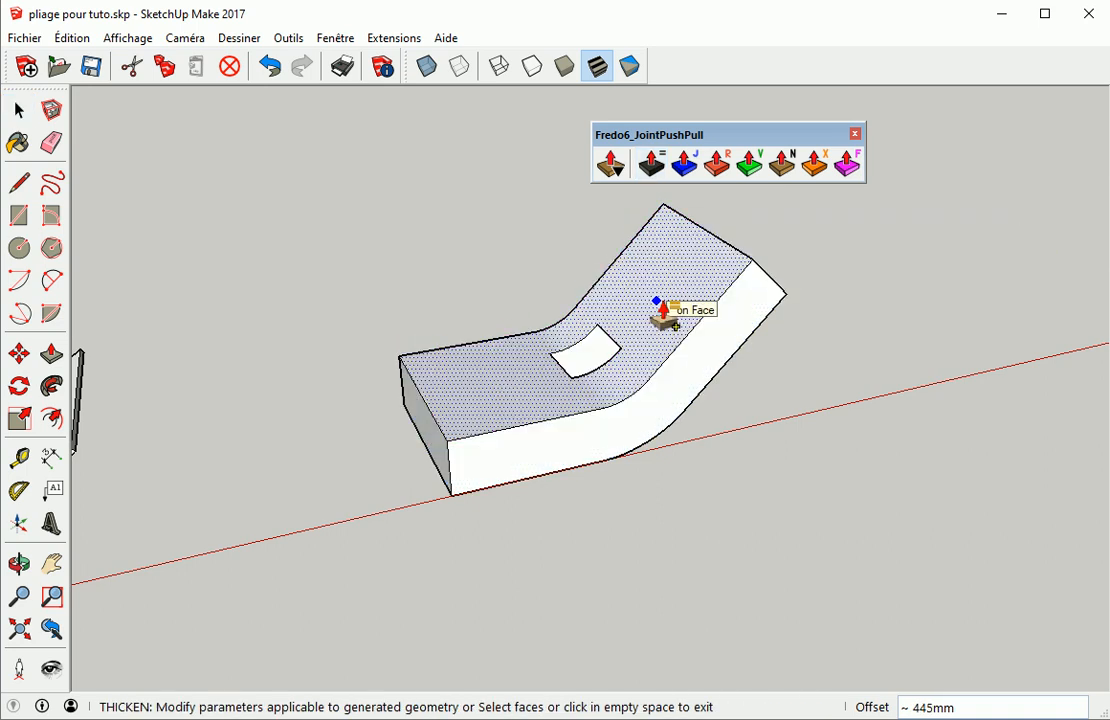
double_click(657, 301)
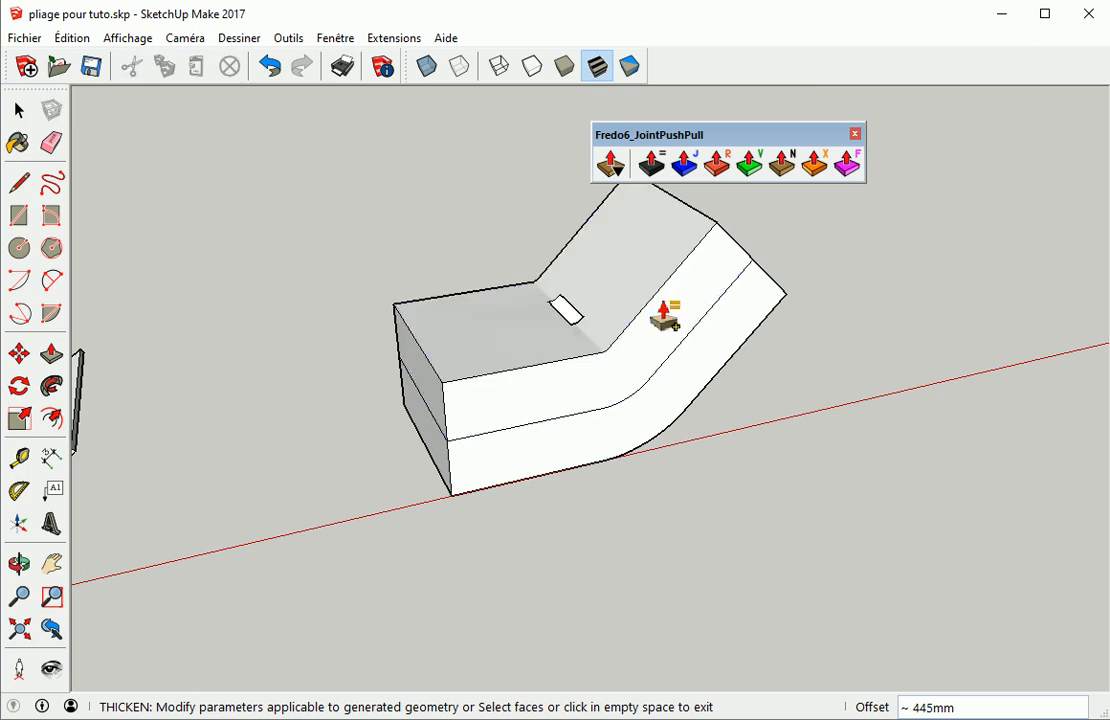
Thicken the block's curved side face by the same offset and exit the Thicken tool
click(686, 317)
click(705, 370)
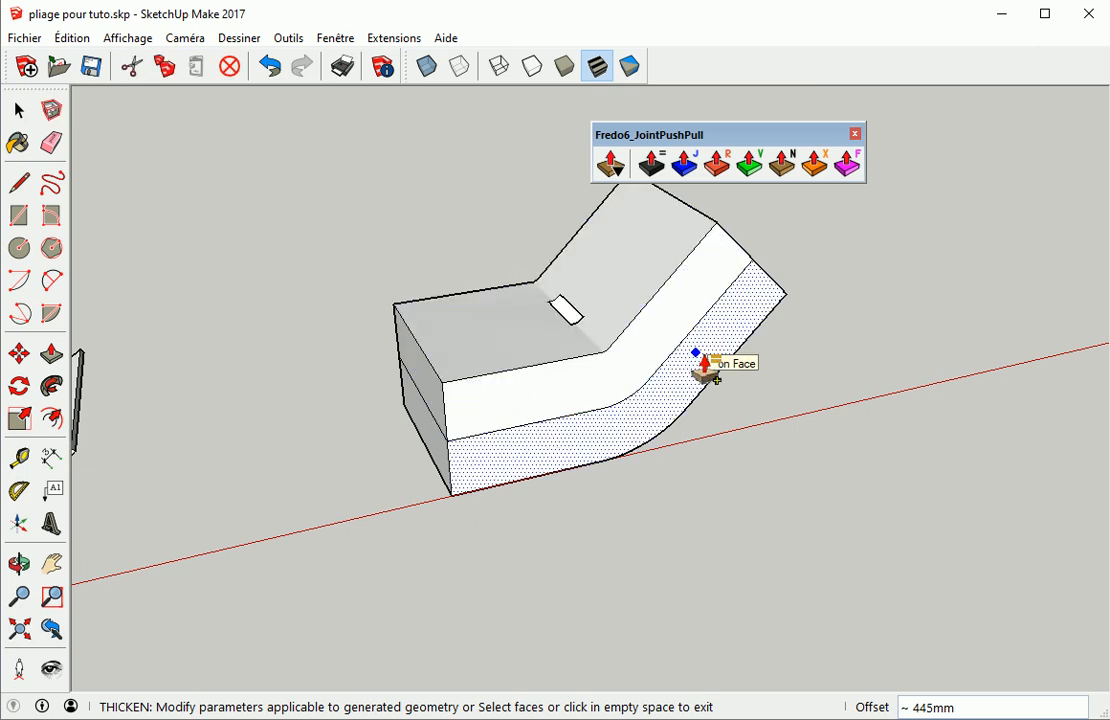
double_click(705, 370)
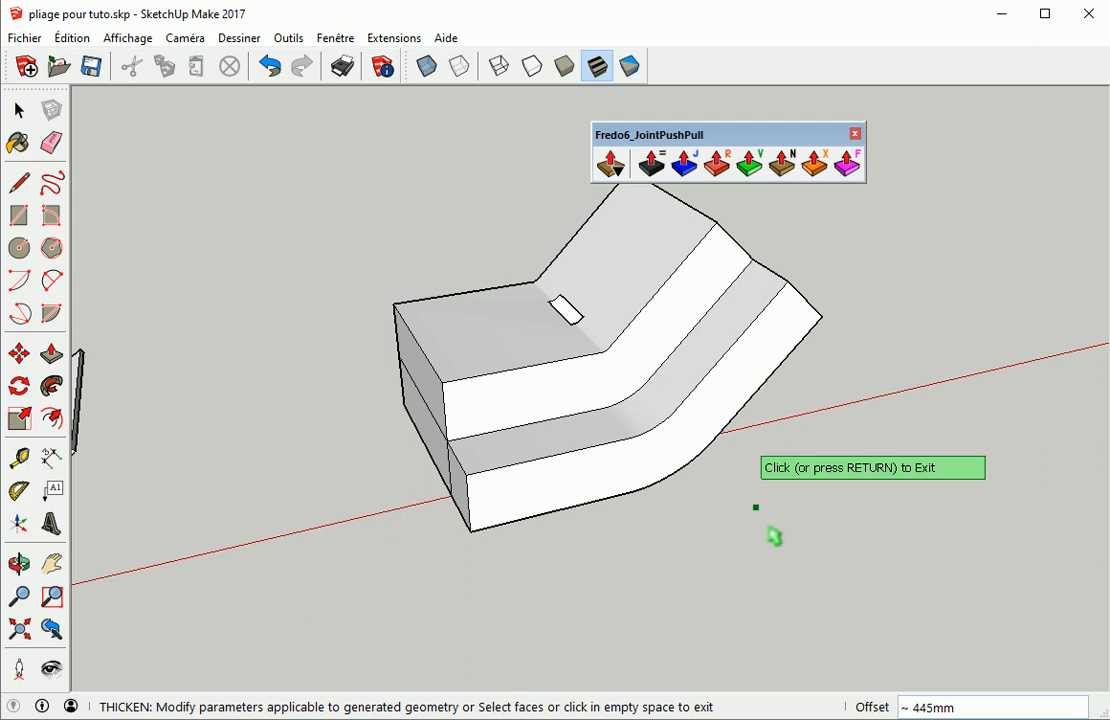
click(711, 550)
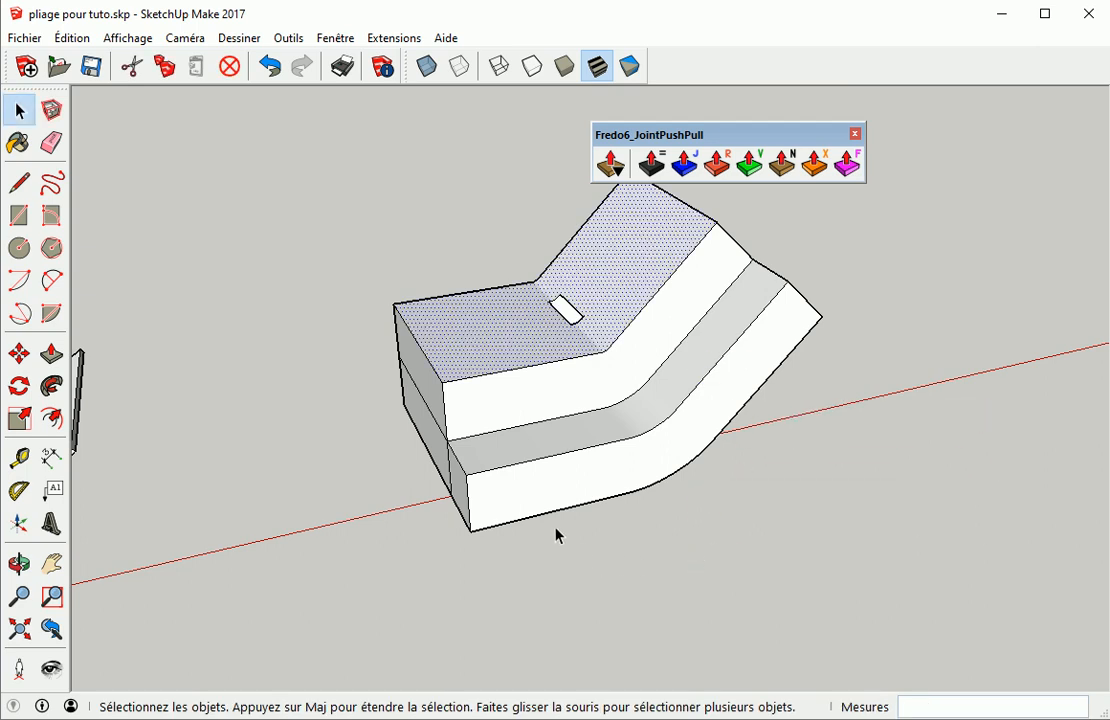